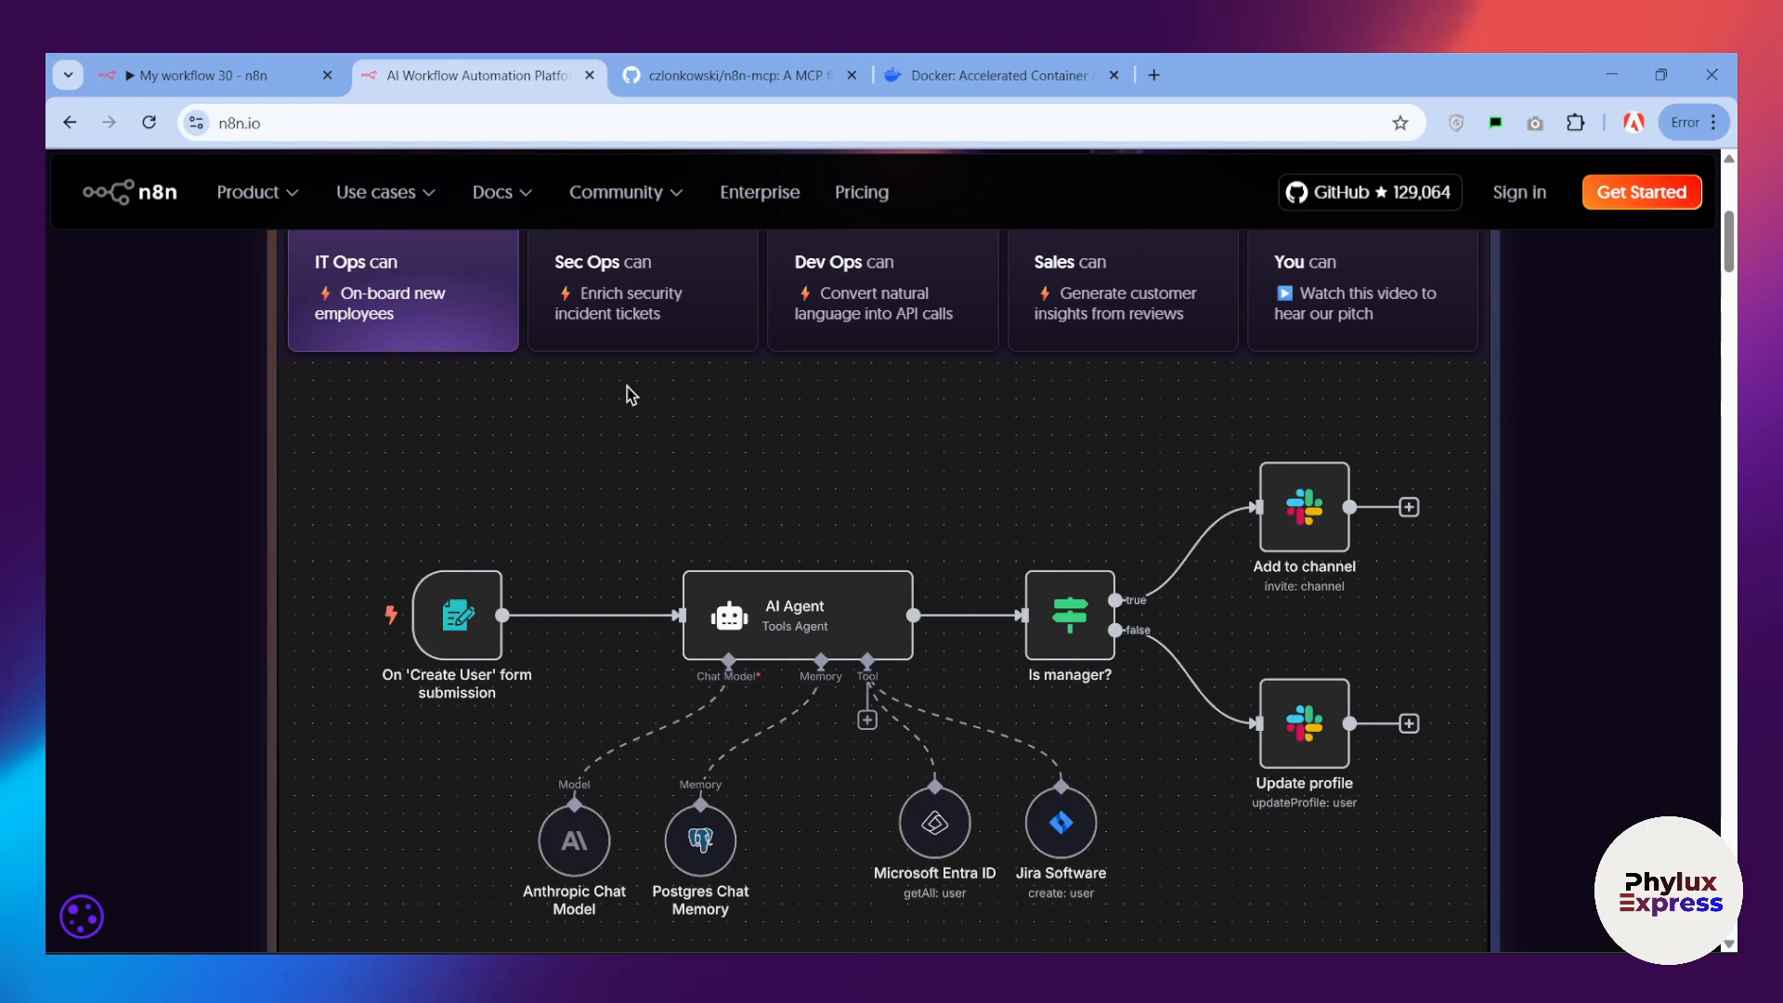
Step: Look over the n8n home page, including the headline section and the example AI Agent workflow
{"action": "scroll", "coordinate": [620, 415], "scroll_direction": "down", "scroll_amount": 1}
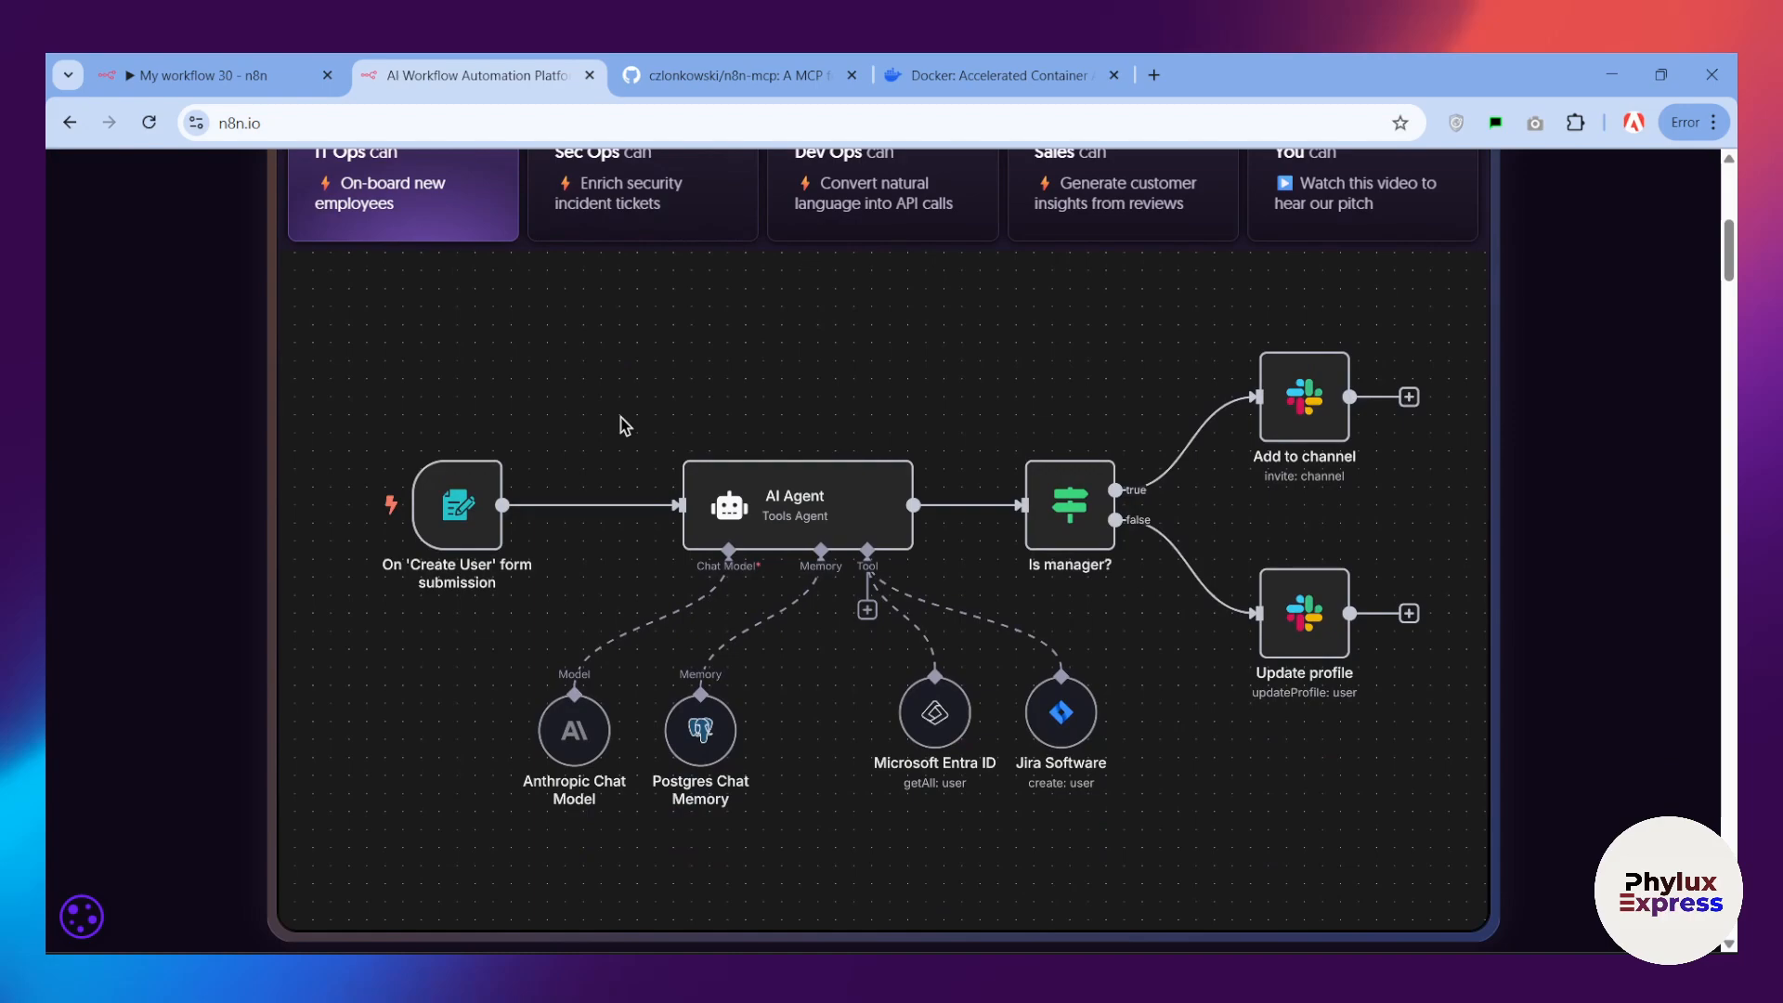
{"action": "scroll", "coordinate": [620, 416], "scroll_direction": "up", "scroll_amount": 6}
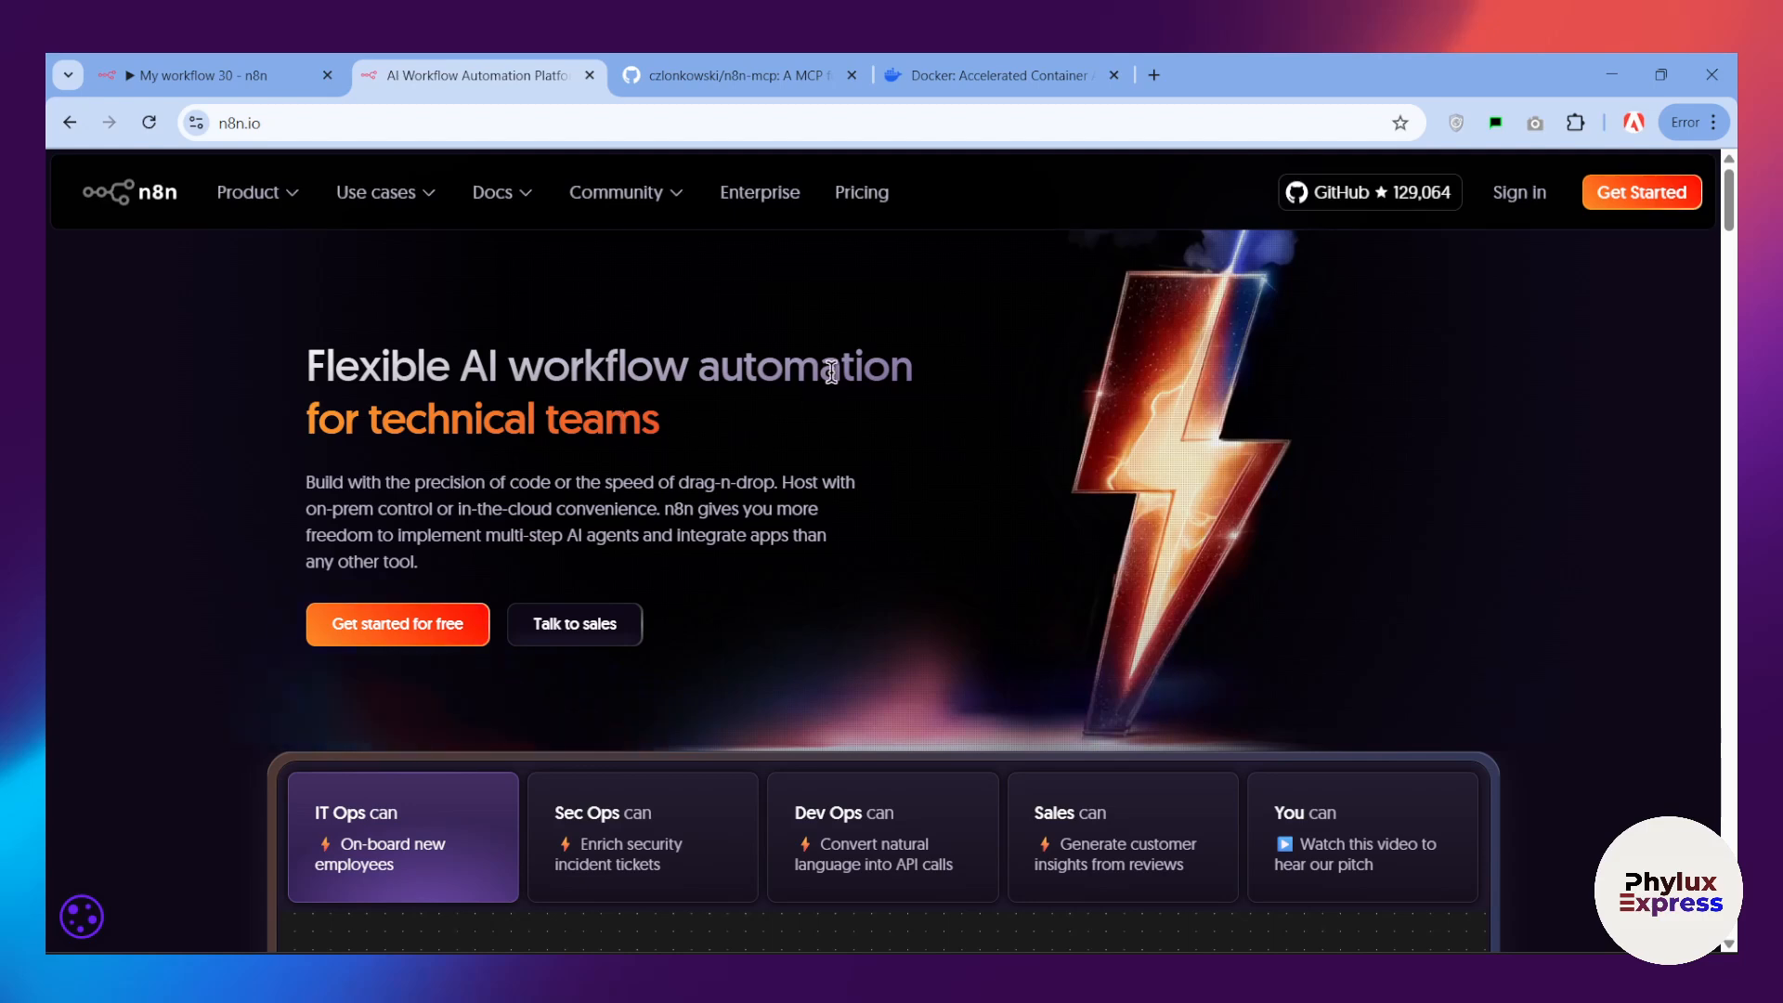
{"action": "scroll", "coordinate": [517, 366], "scroll_direction": "down", "scroll_amount": 3}
{"action": "scroll", "coordinate": [517, 366], "scroll_direction": "up", "scroll_amount": 3}
{"action": "scroll", "coordinate": [578, 352], "scroll_direction": "down", "scroll_amount": 13}
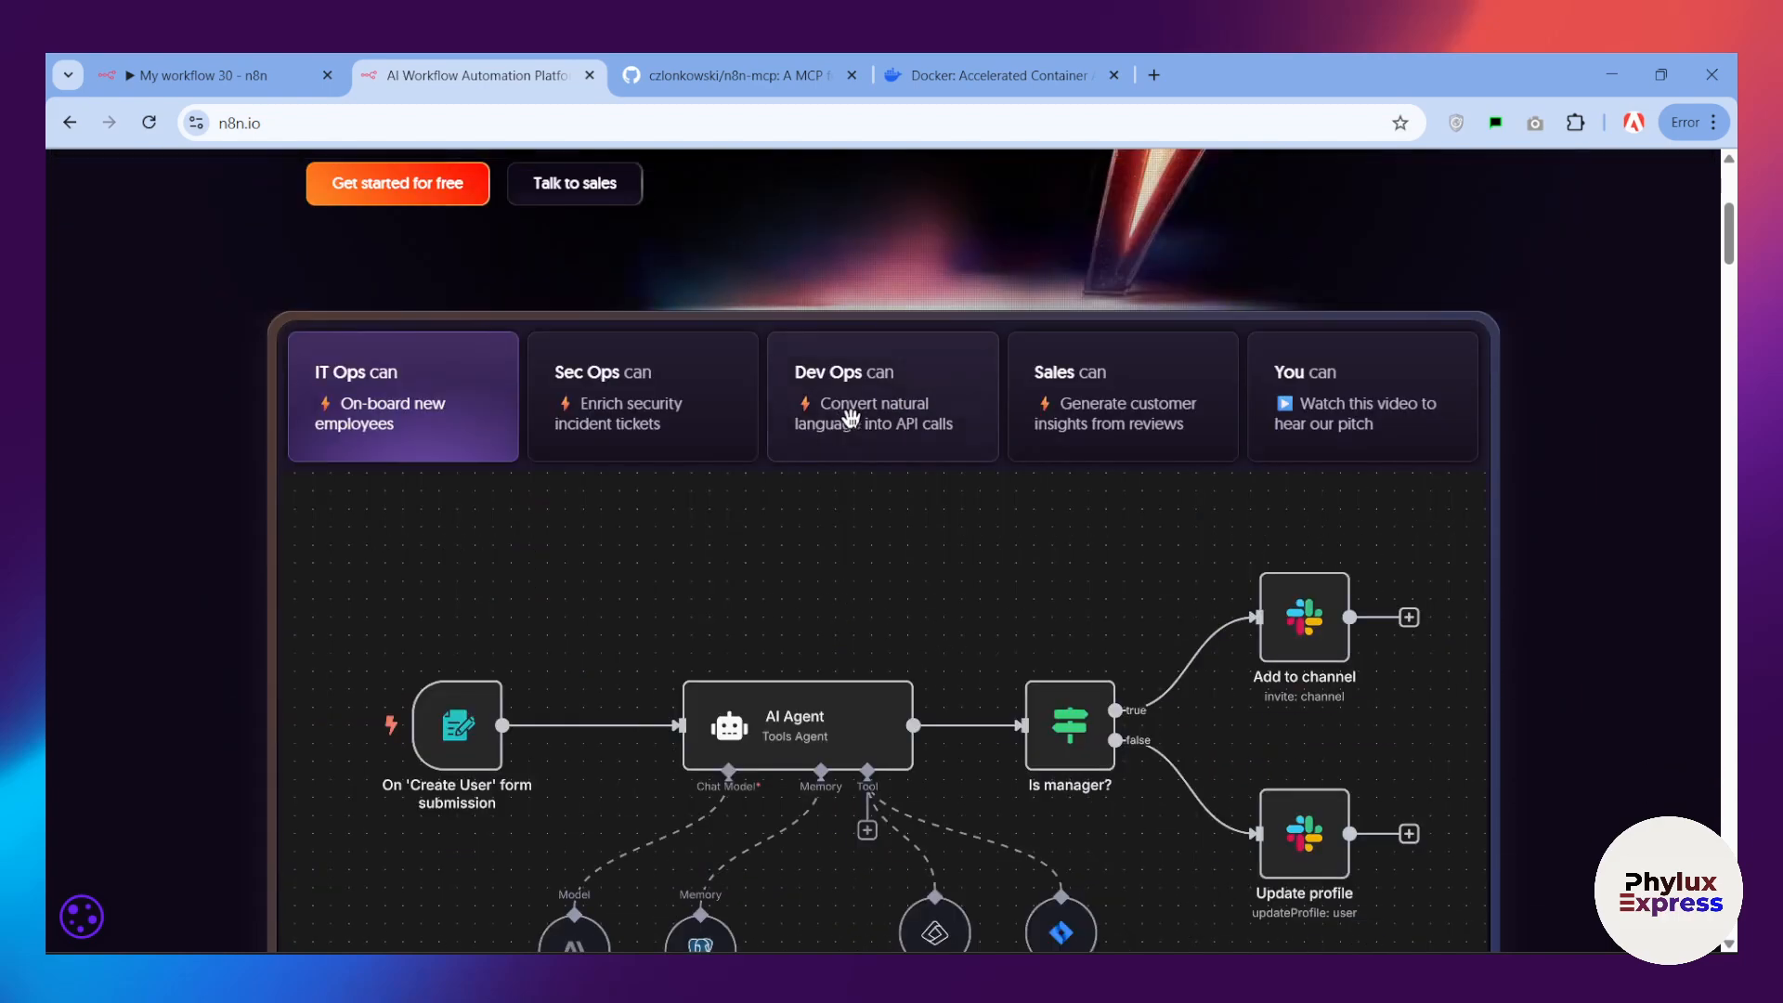
{"action": "scroll", "coordinate": [682, 479], "scroll_direction": "up", "scroll_amount": 15}
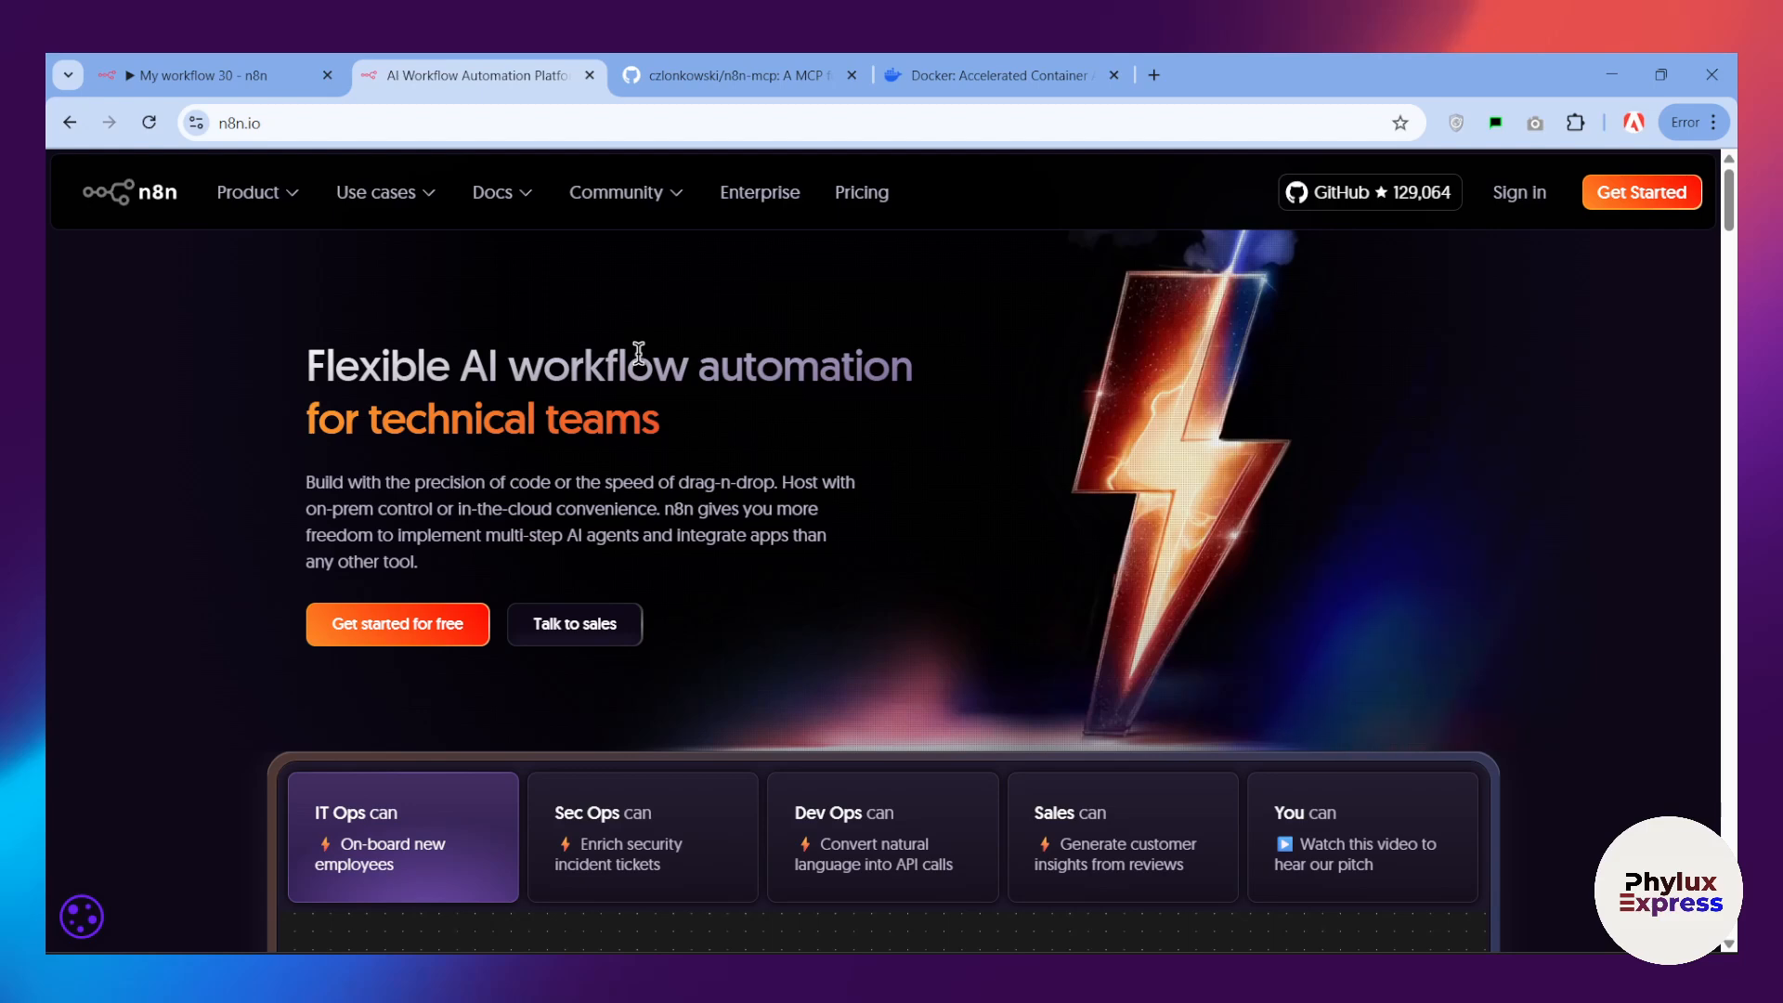
{"action": "scroll", "coordinate": [629, 348], "scroll_direction": "down", "scroll_amount": 1}
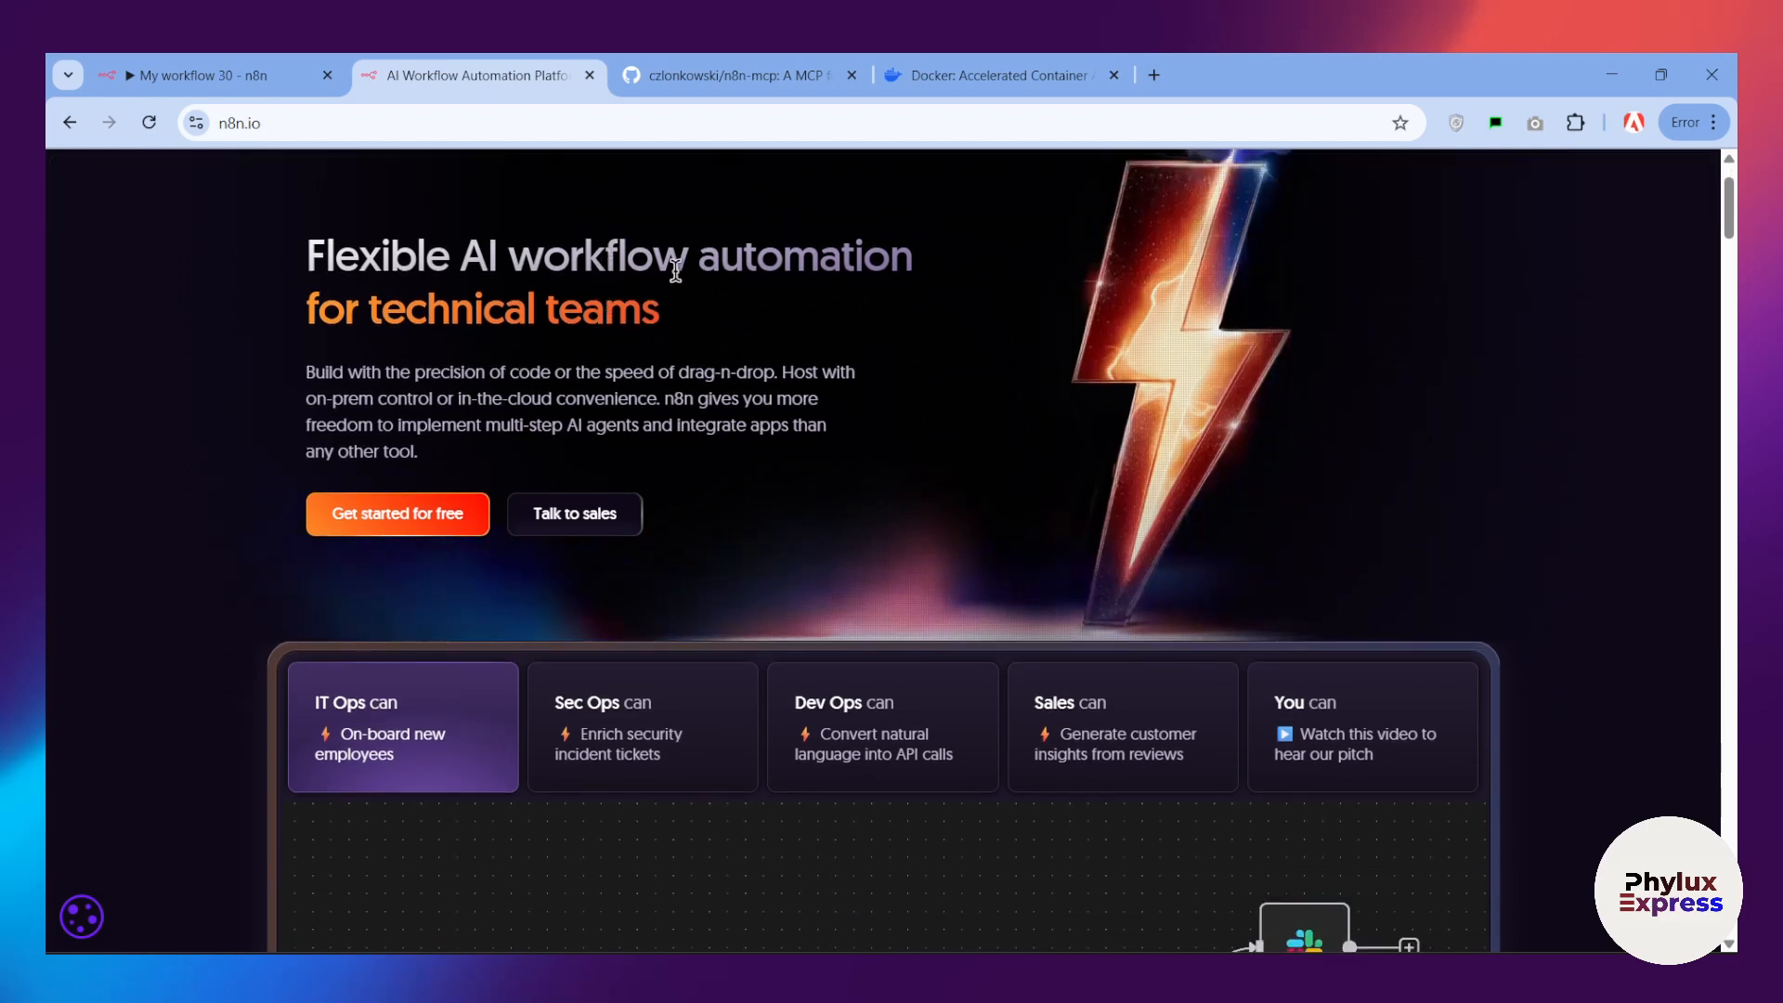
Step: Switch to the n8n-mcp repository on GitHub and examine its file list, owner and repository name
{"action": "left_click", "coordinate": [721, 78]}
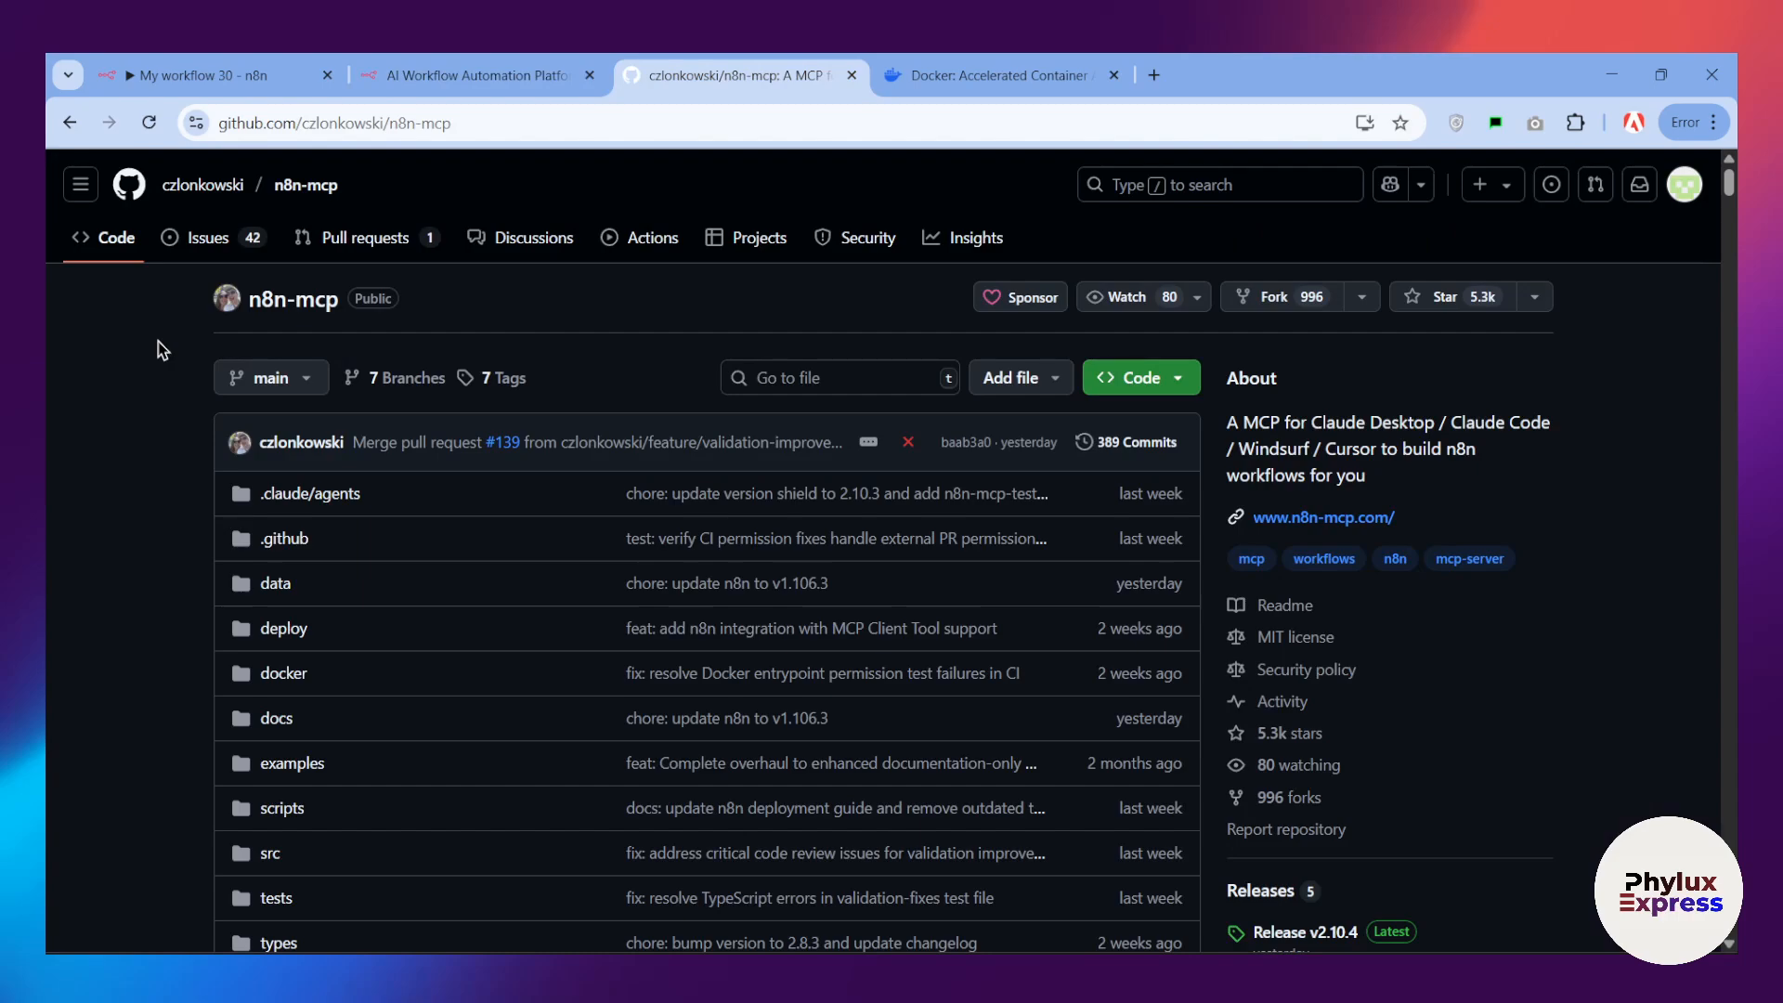
{"action": "scroll", "coordinate": [163, 358], "scroll_direction": "down", "scroll_amount": 2}
{"action": "scroll", "coordinate": [175, 372], "scroll_direction": "up", "scroll_amount": 2}
{"action": "scroll", "coordinate": [238, 346], "scroll_direction": "down", "scroll_amount": 2}
{"action": "scroll", "coordinate": [214, 357], "scroll_direction": "up", "scroll_amount": 2}
{"action": "scroll", "coordinate": [303, 362], "scroll_direction": "down", "scroll_amount": 1}
{"action": "mouse_move", "coordinate": [299, 353]}
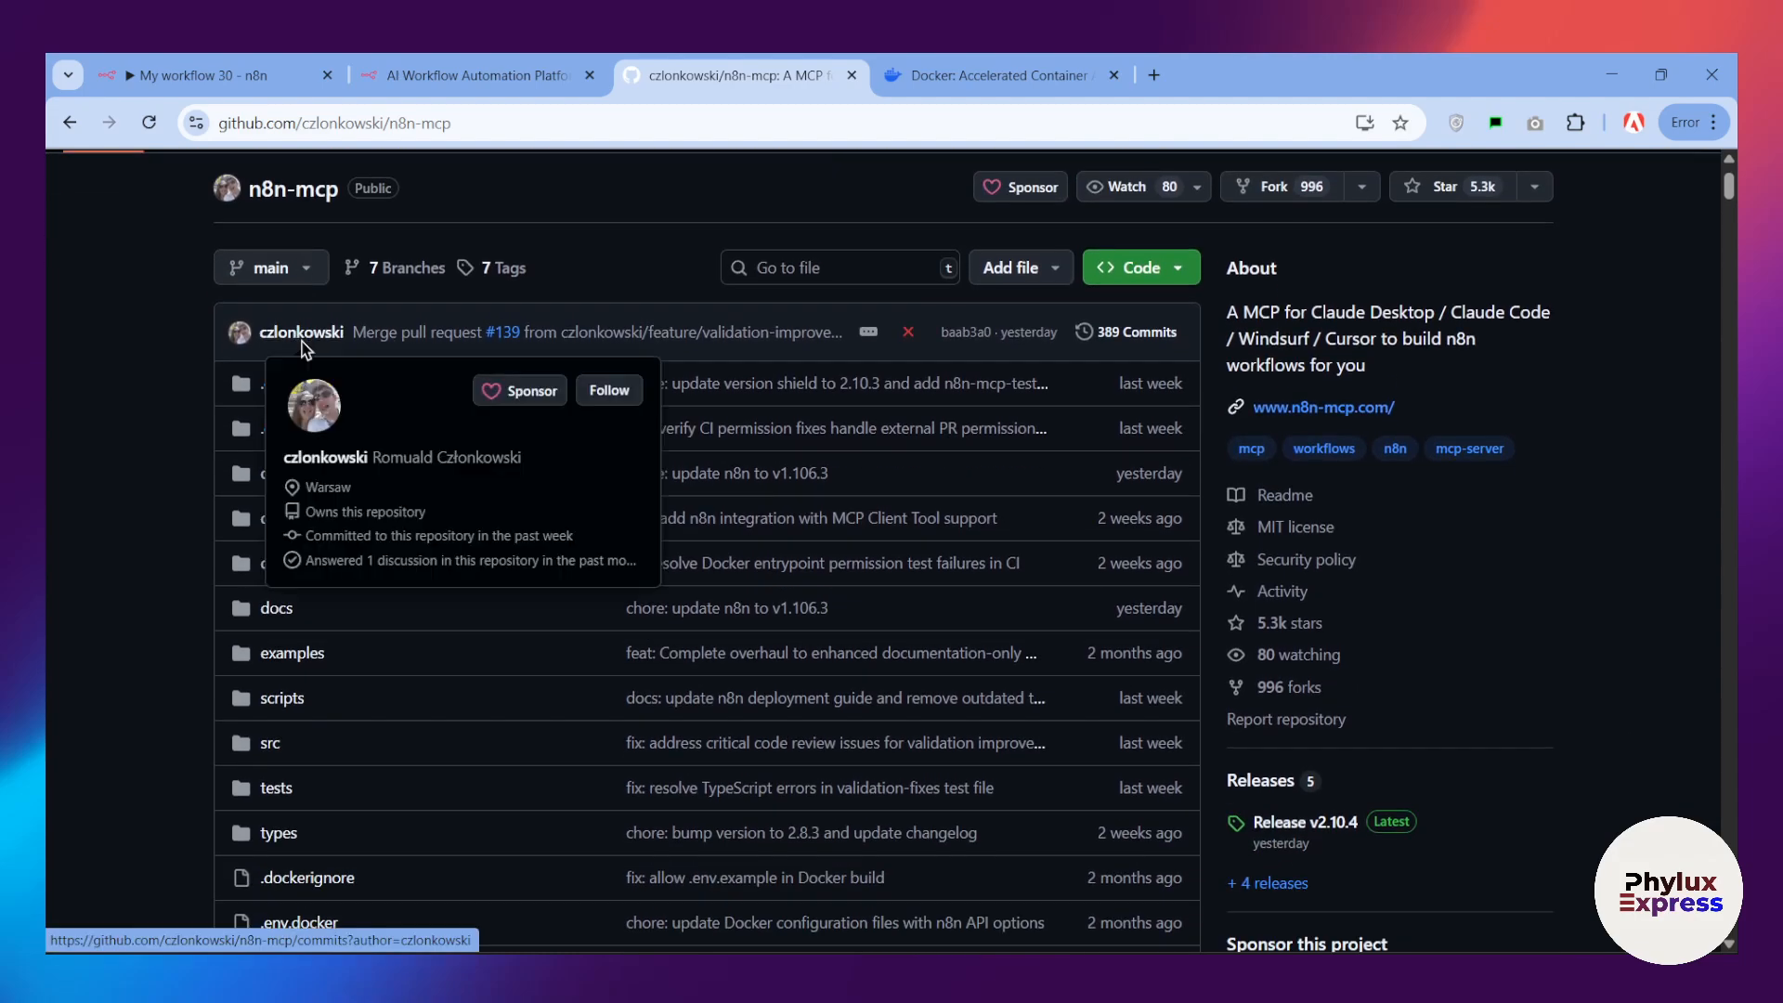
{"action": "scroll", "coordinate": [390, 381], "scroll_direction": "up", "scroll_amount": 1}
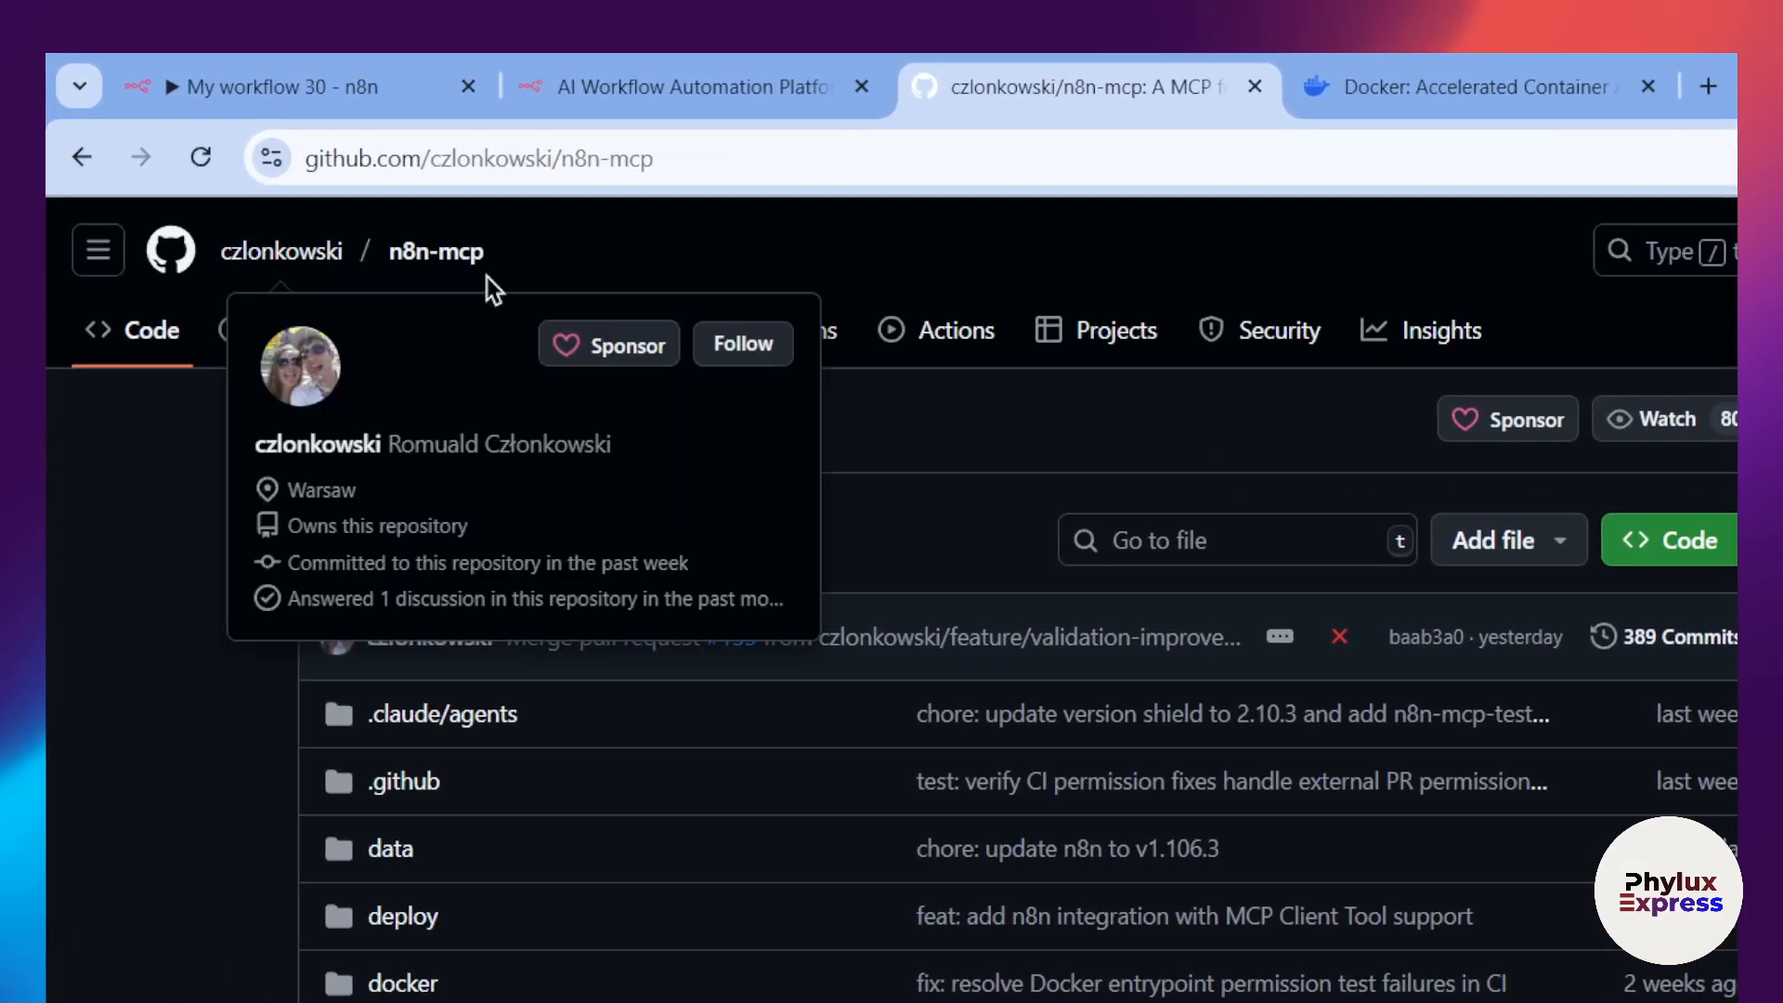
{"action": "mouse_move", "coordinate": [234, 265]}
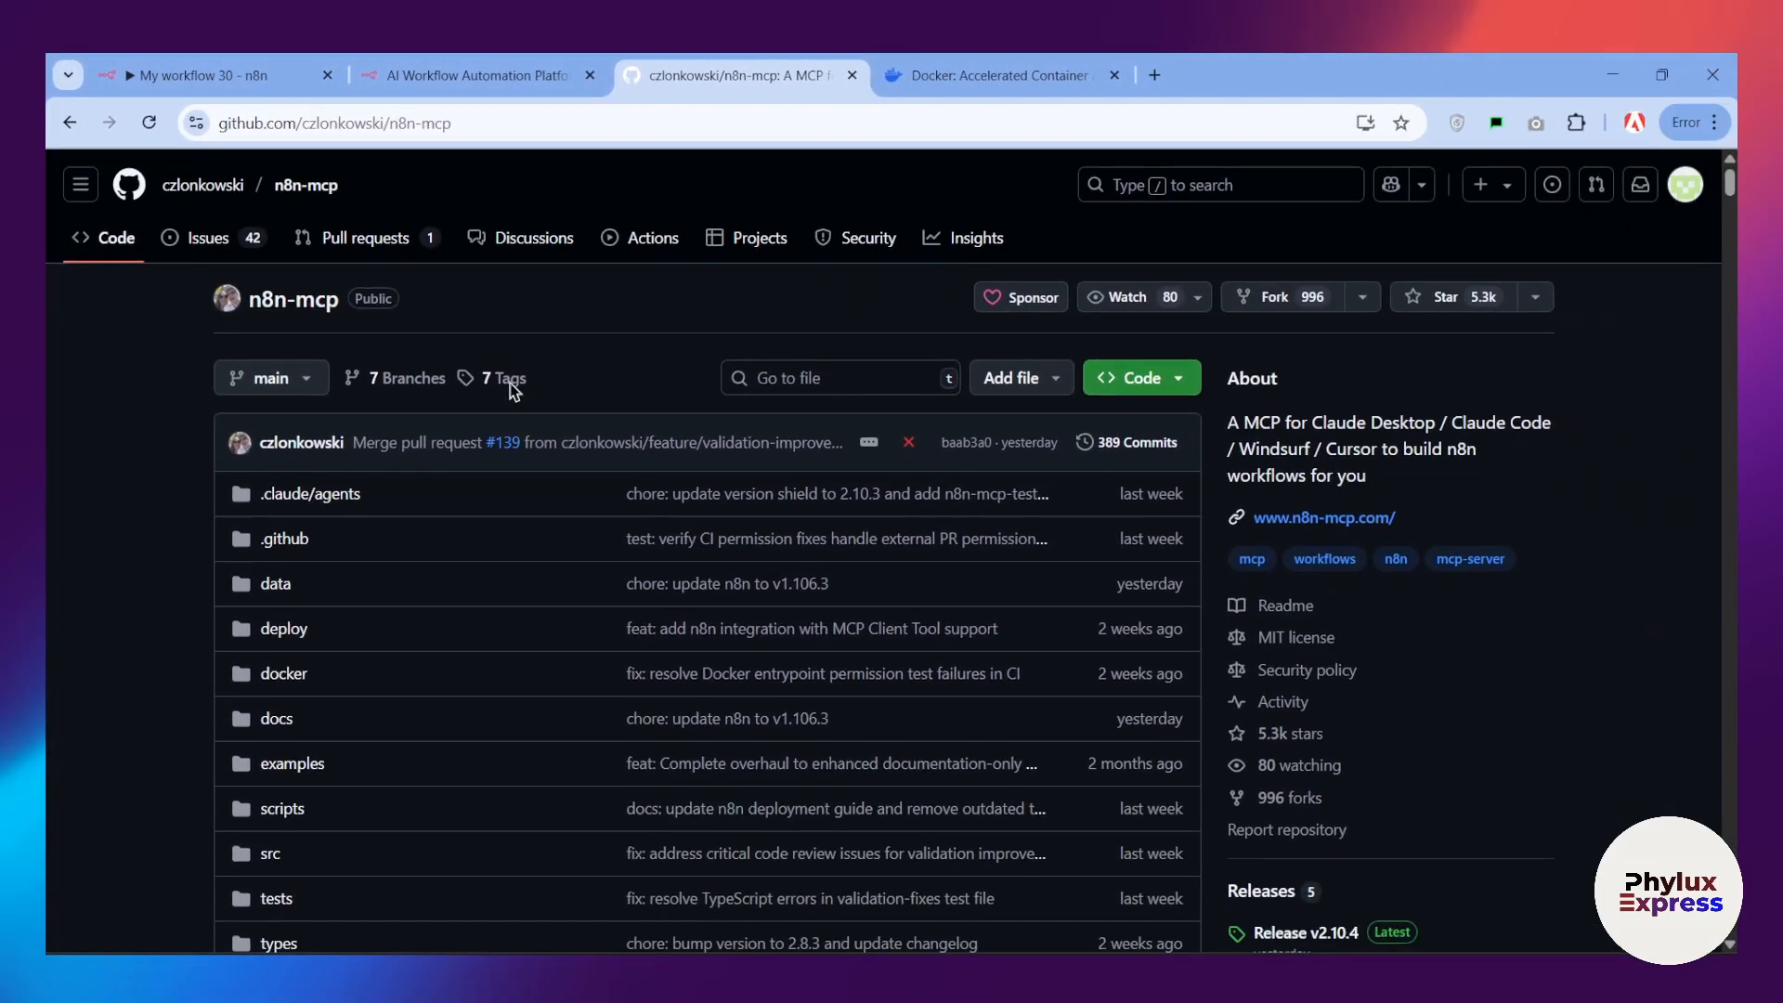
Step: Read the n8n-mcp README from the overview and safety warning through to the Quick Start section's npx option
{"action": "scroll", "coordinate": [513, 388], "scroll_direction": "down", "scroll_amount": 18}
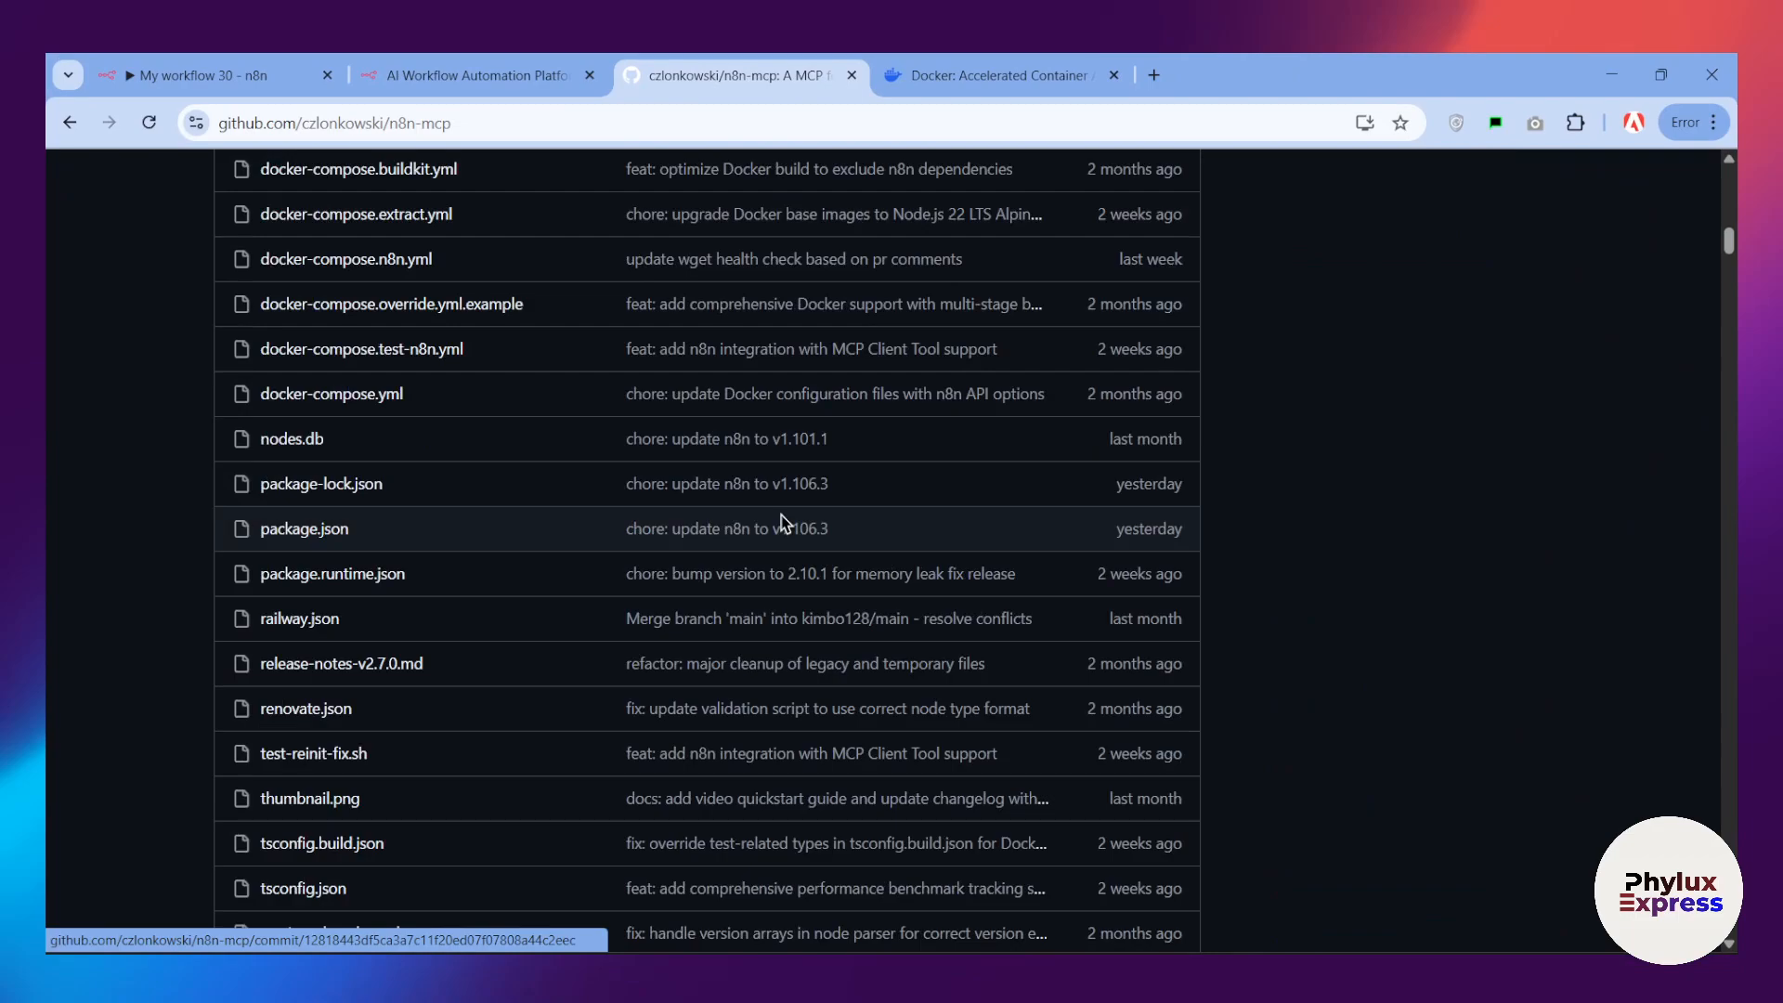
{"action": "scroll", "coordinate": [780, 522], "scroll_direction": "up", "scroll_amount": 4}
{"action": "scroll", "coordinate": [777, 473], "scroll_direction": "down", "scroll_amount": 20}
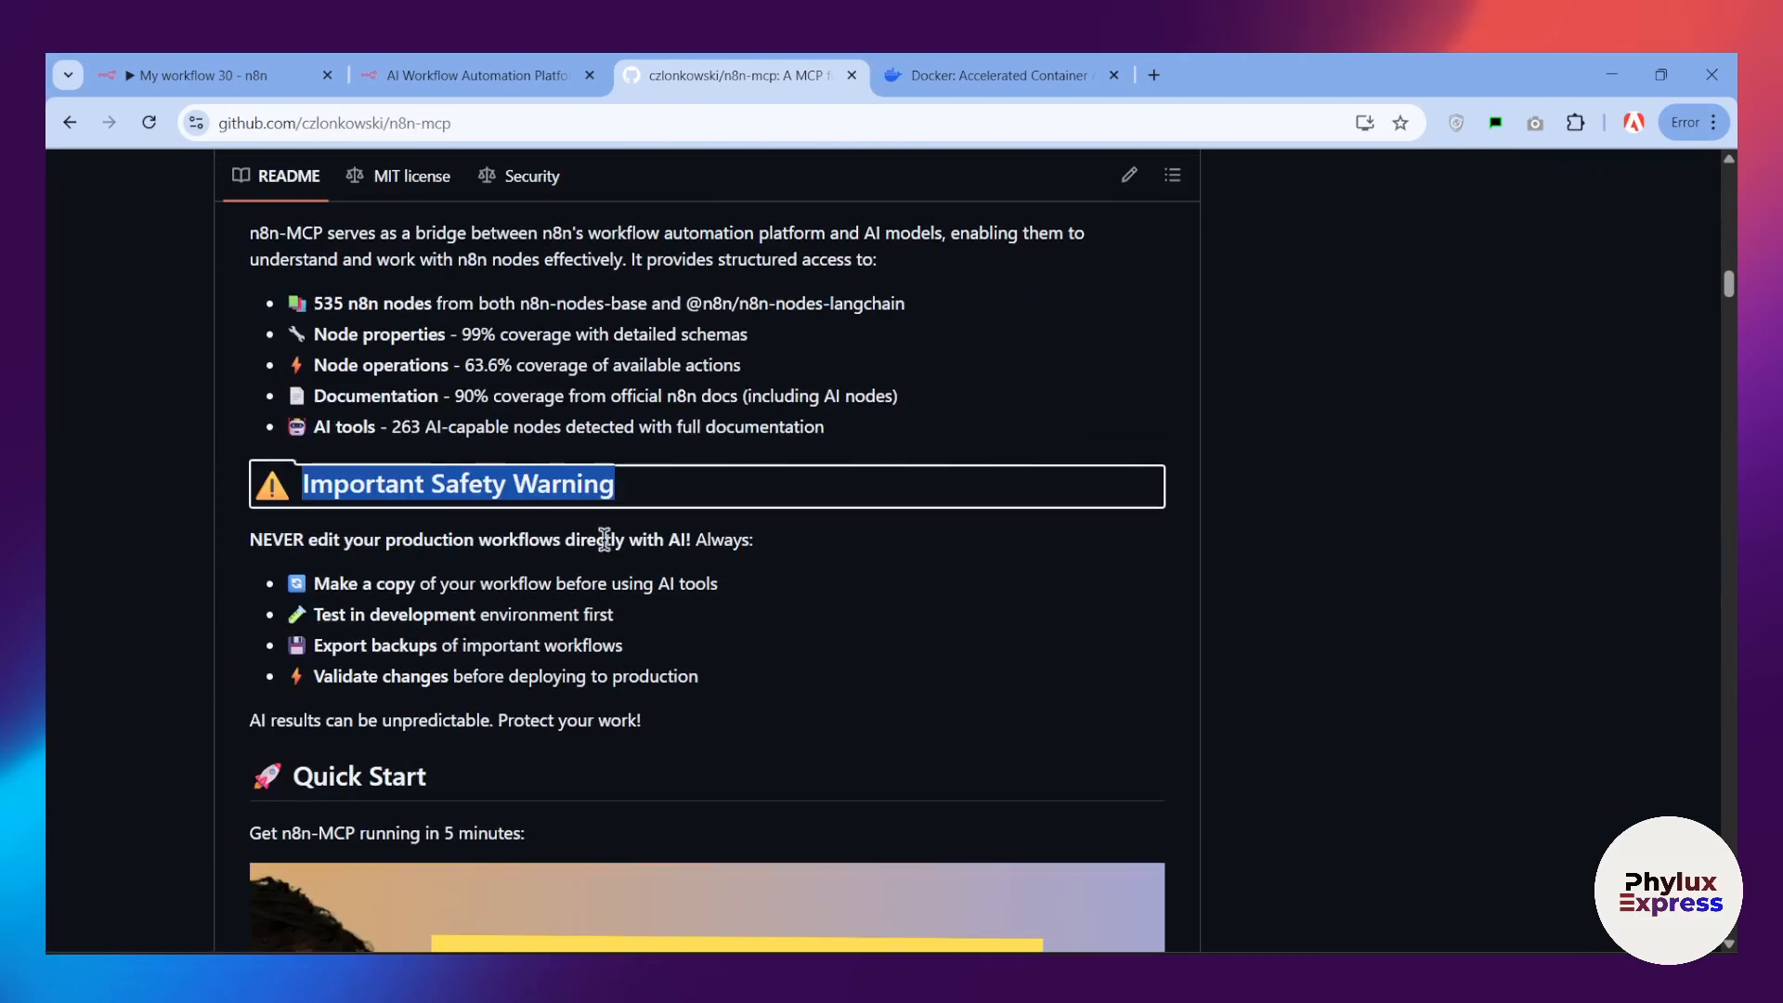
{"action": "scroll", "coordinate": [604, 539], "scroll_direction": "up", "scroll_amount": 5}
{"action": "scroll", "coordinate": [729, 447], "scroll_direction": "down", "scroll_amount": 4}
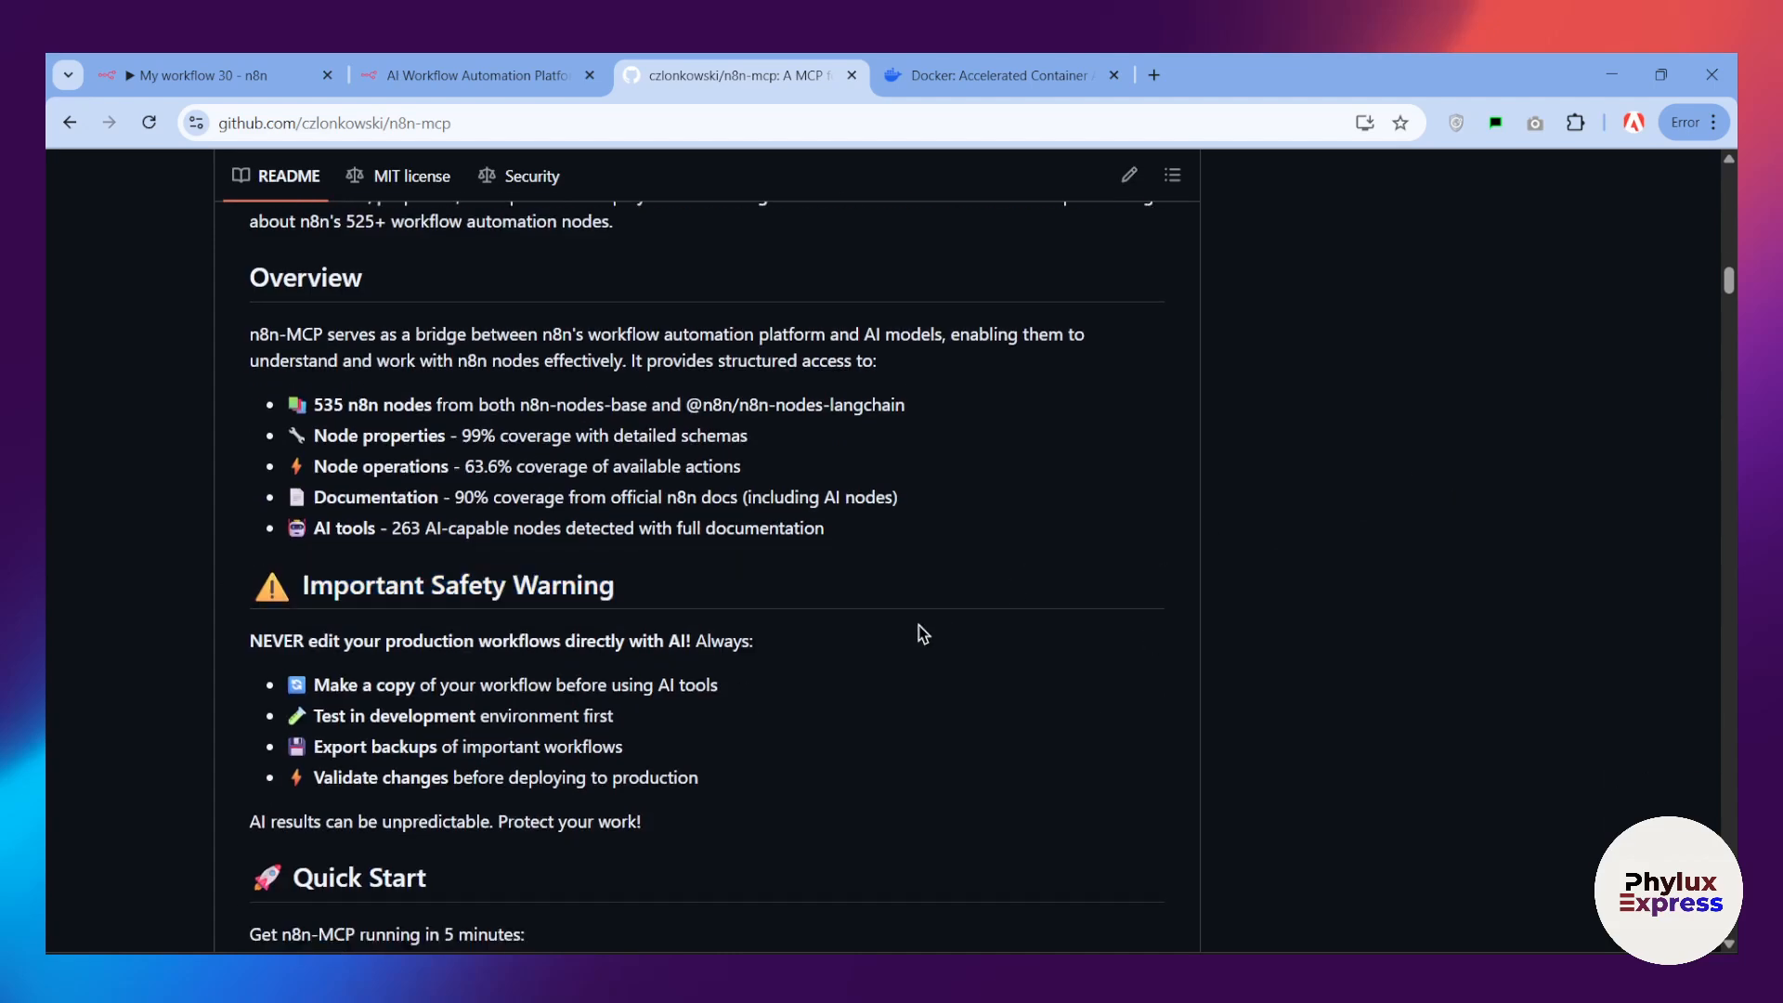
{"action": "scroll", "coordinate": [752, 597], "scroll_direction": "down", "scroll_amount": 5}
{"action": "scroll", "coordinate": [654, 608], "scroll_direction": "down", "scroll_amount": 4}
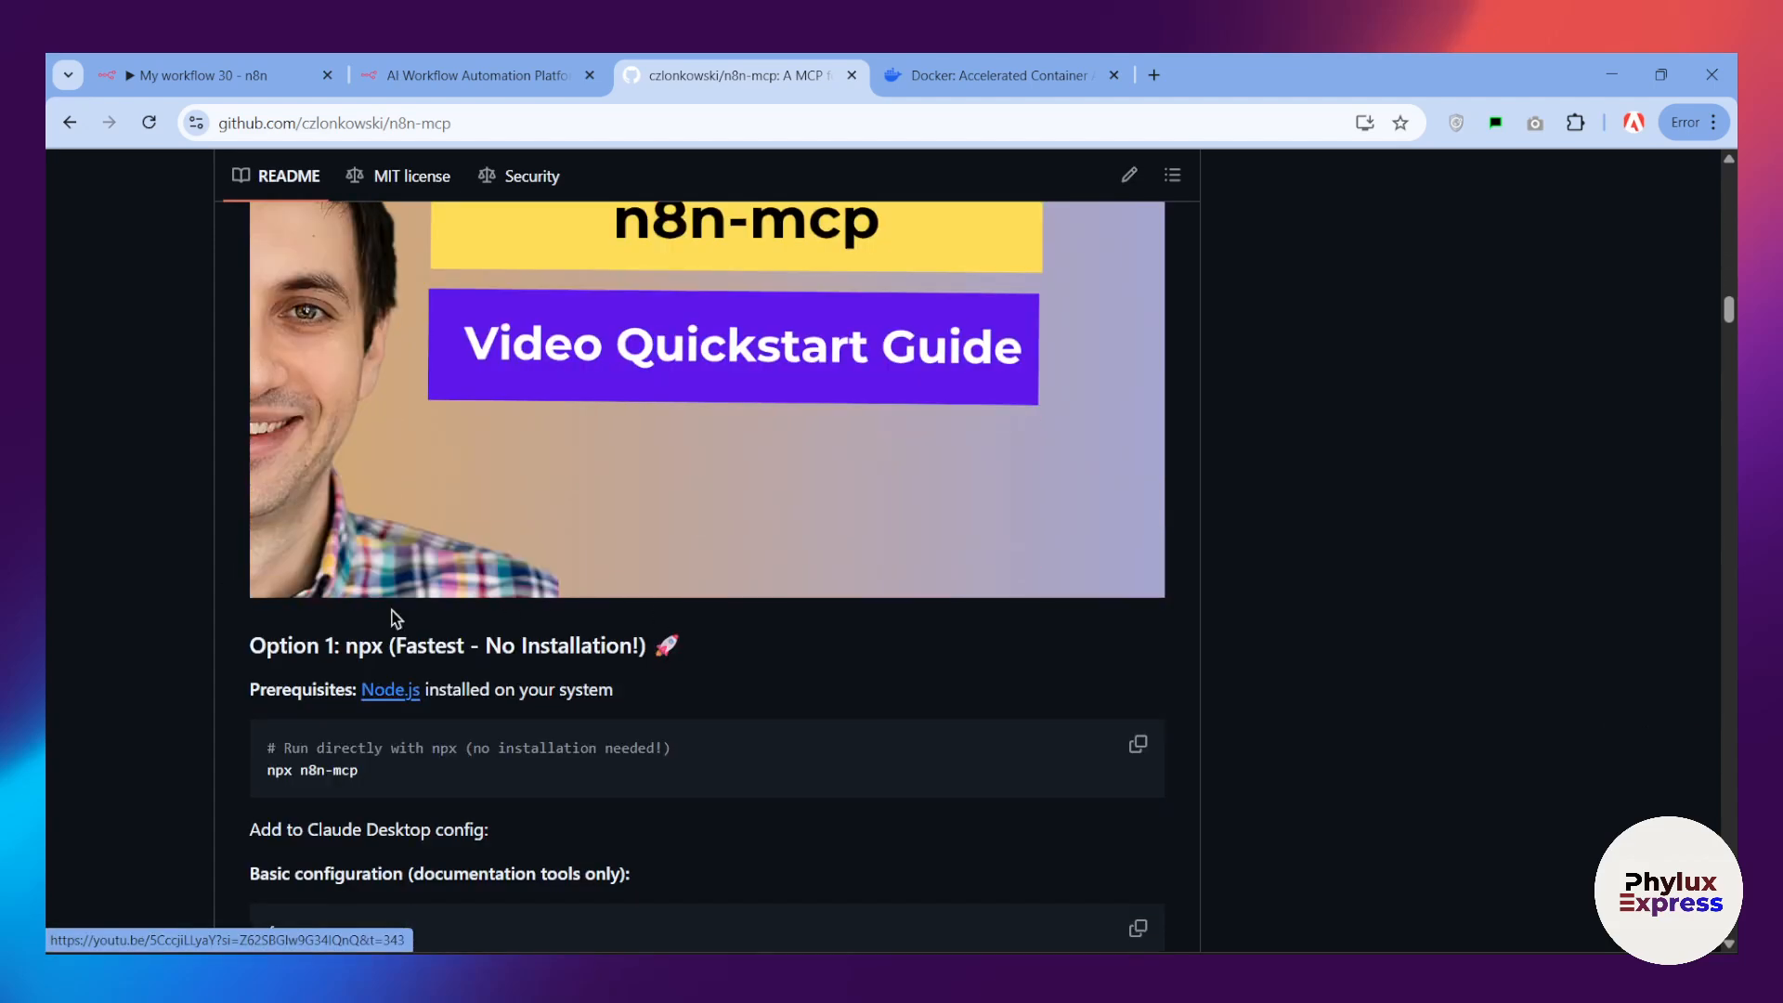
Step: Switch to the Docker website and view the Docker Desktop download options for each operating system
{"action": "left_click", "coordinate": [979, 86]}
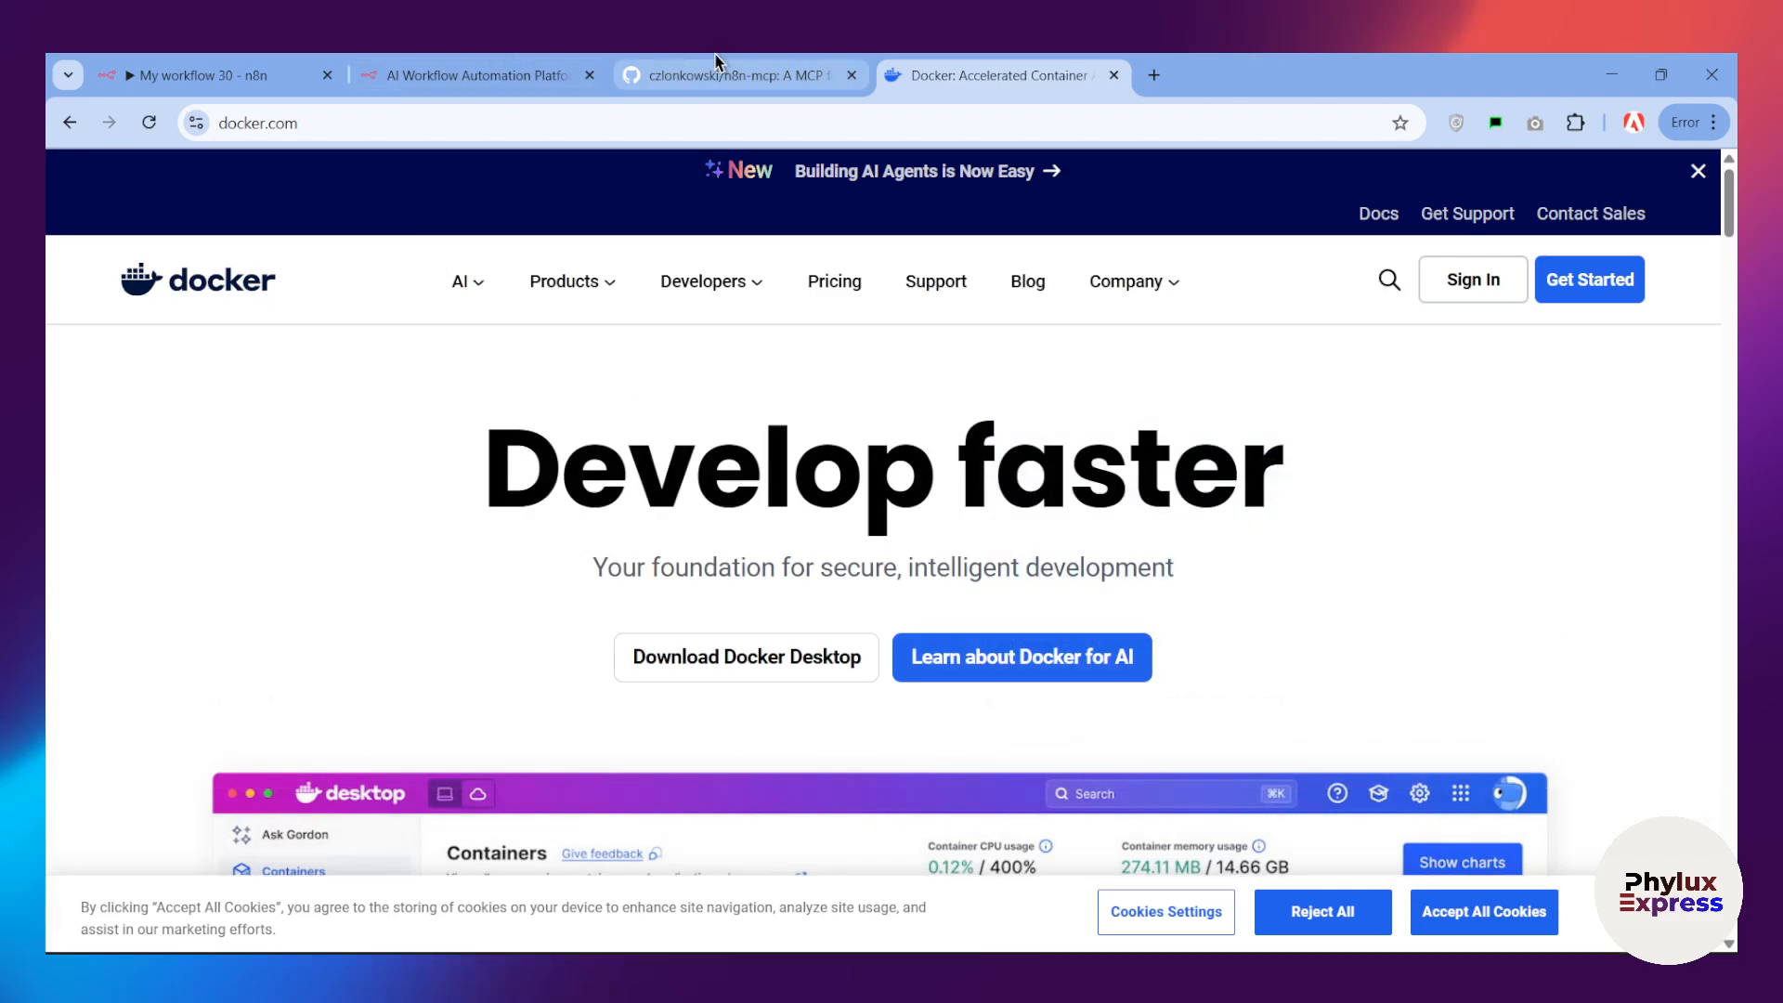
{"action": "left_click", "coordinate": [719, 74]}
{"action": "left_click", "coordinate": [1006, 75]}
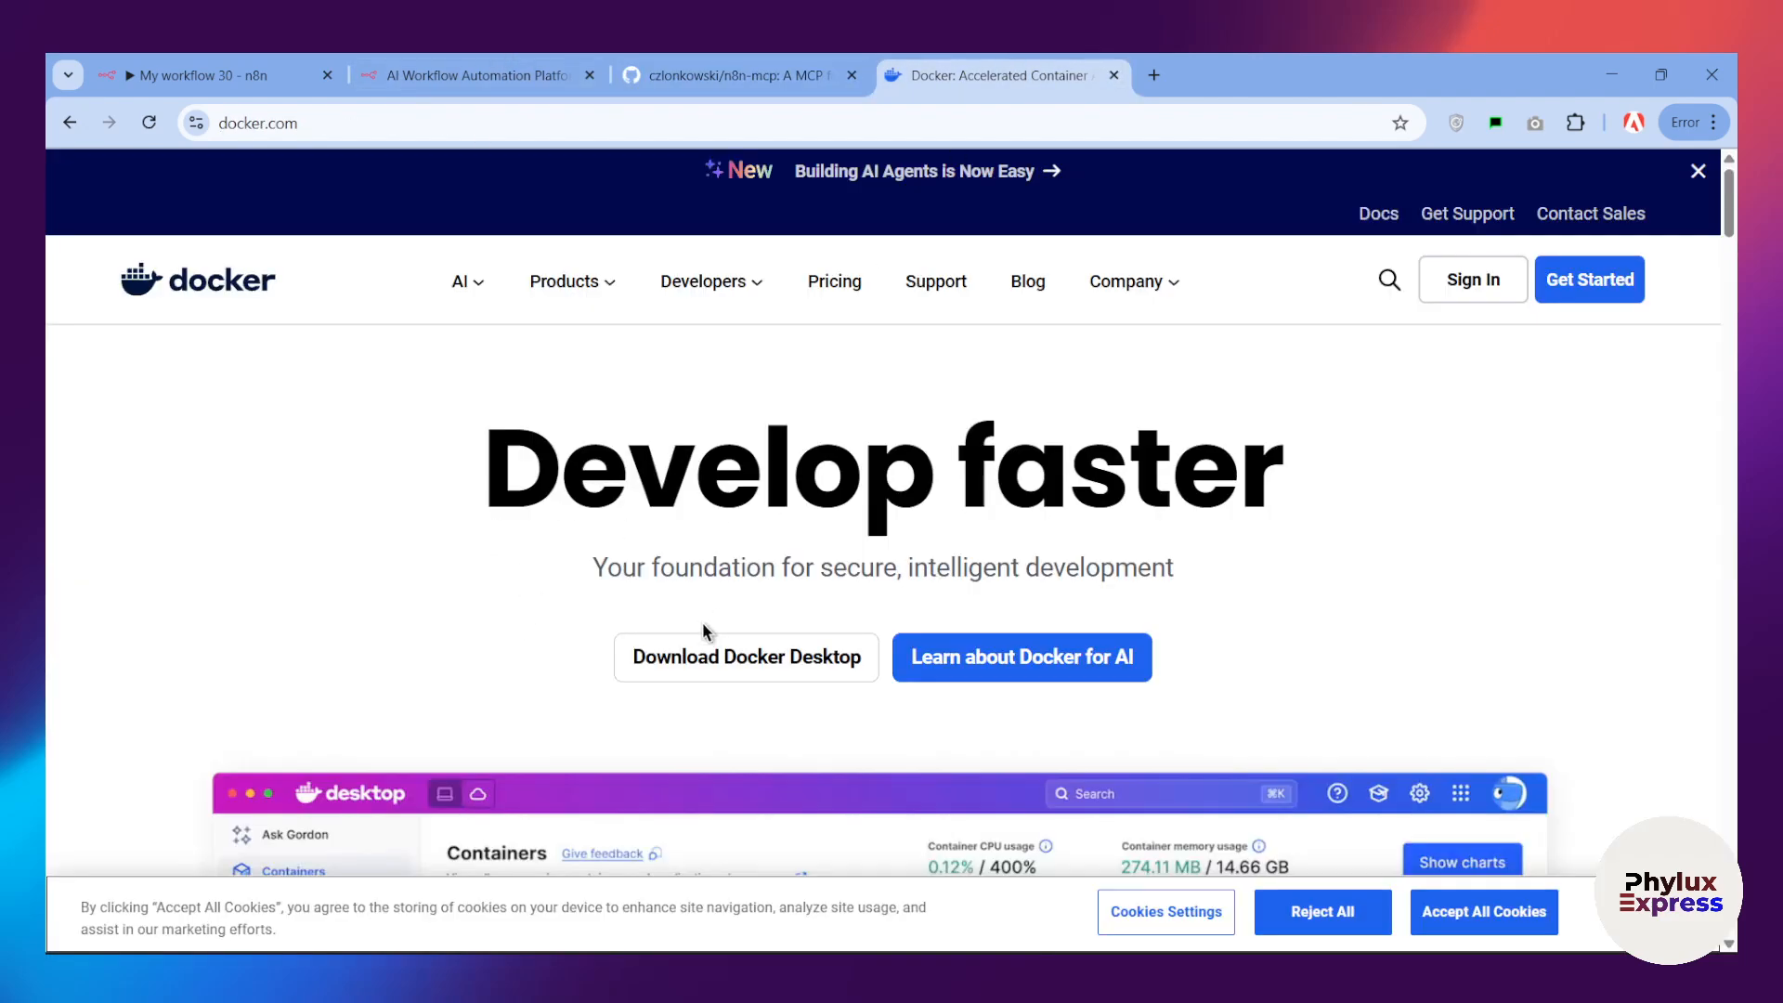
{"action": "mouse_move", "coordinate": [808, 650]}
{"action": "scroll", "coordinate": [793, 654], "scroll_direction": "down", "scroll_amount": 2}
{"action": "scroll", "coordinate": [794, 655], "scroll_direction": "down", "scroll_amount": 1}
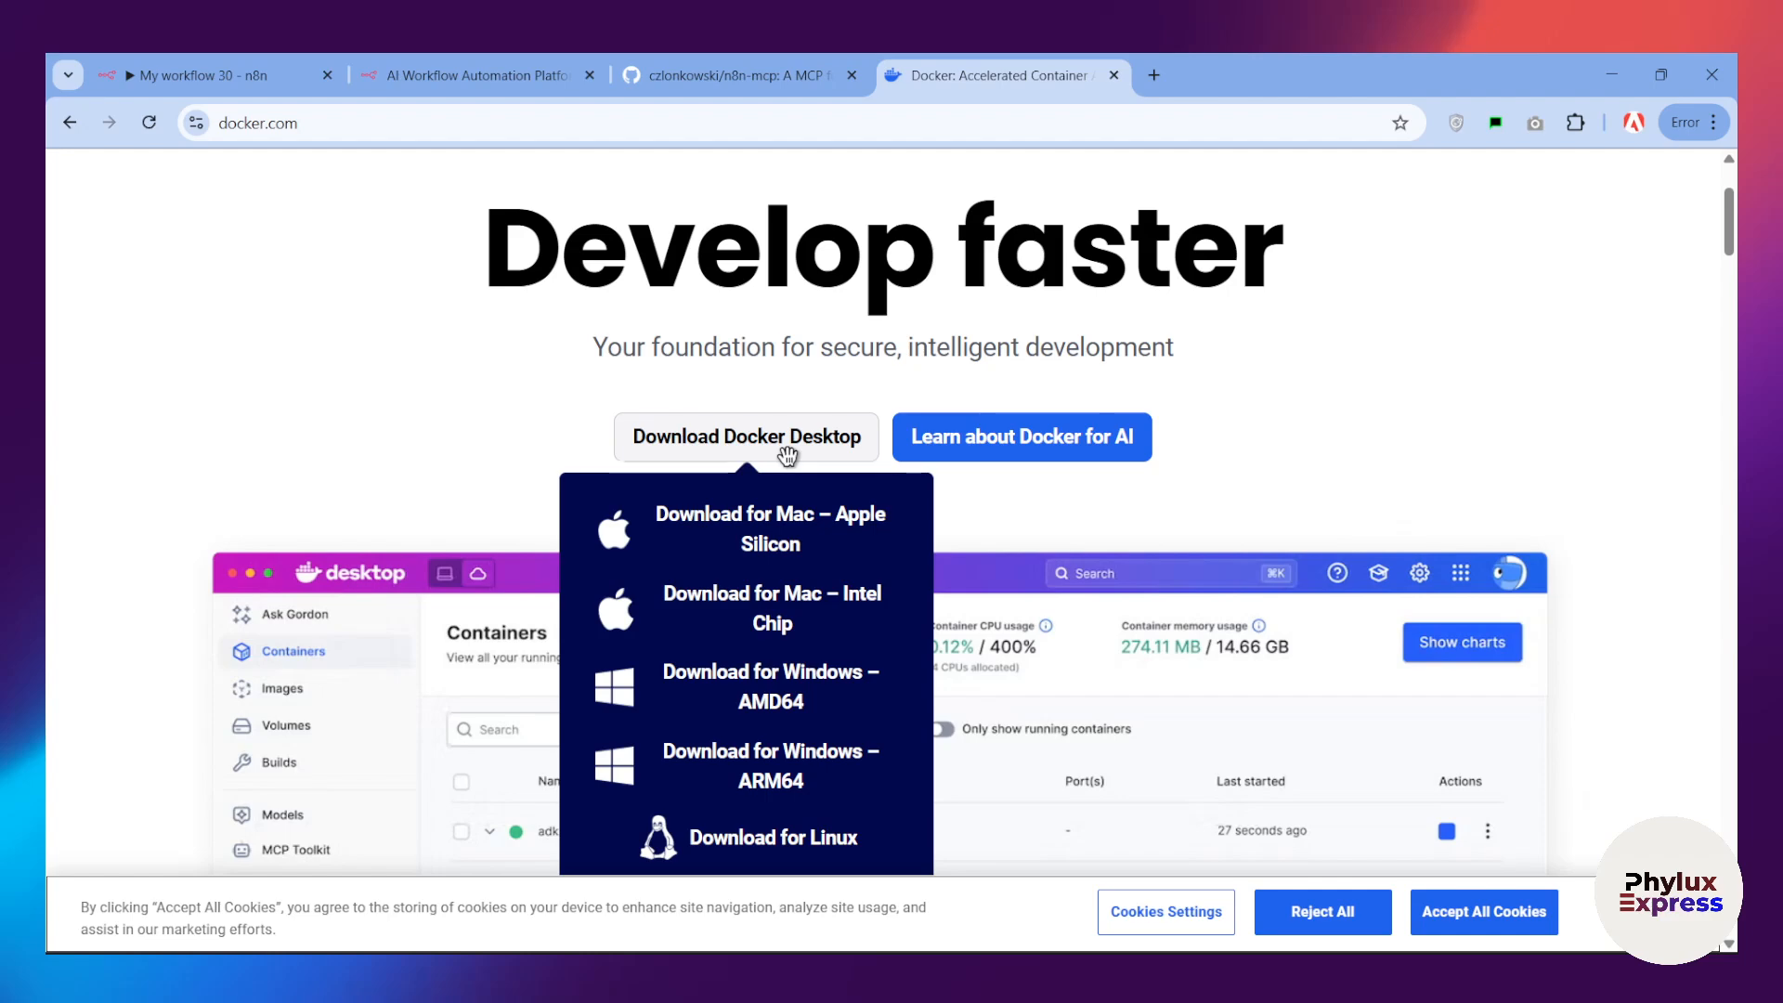
{"action": "scroll", "coordinate": [784, 479], "scroll_direction": "up", "scroll_amount": 3}
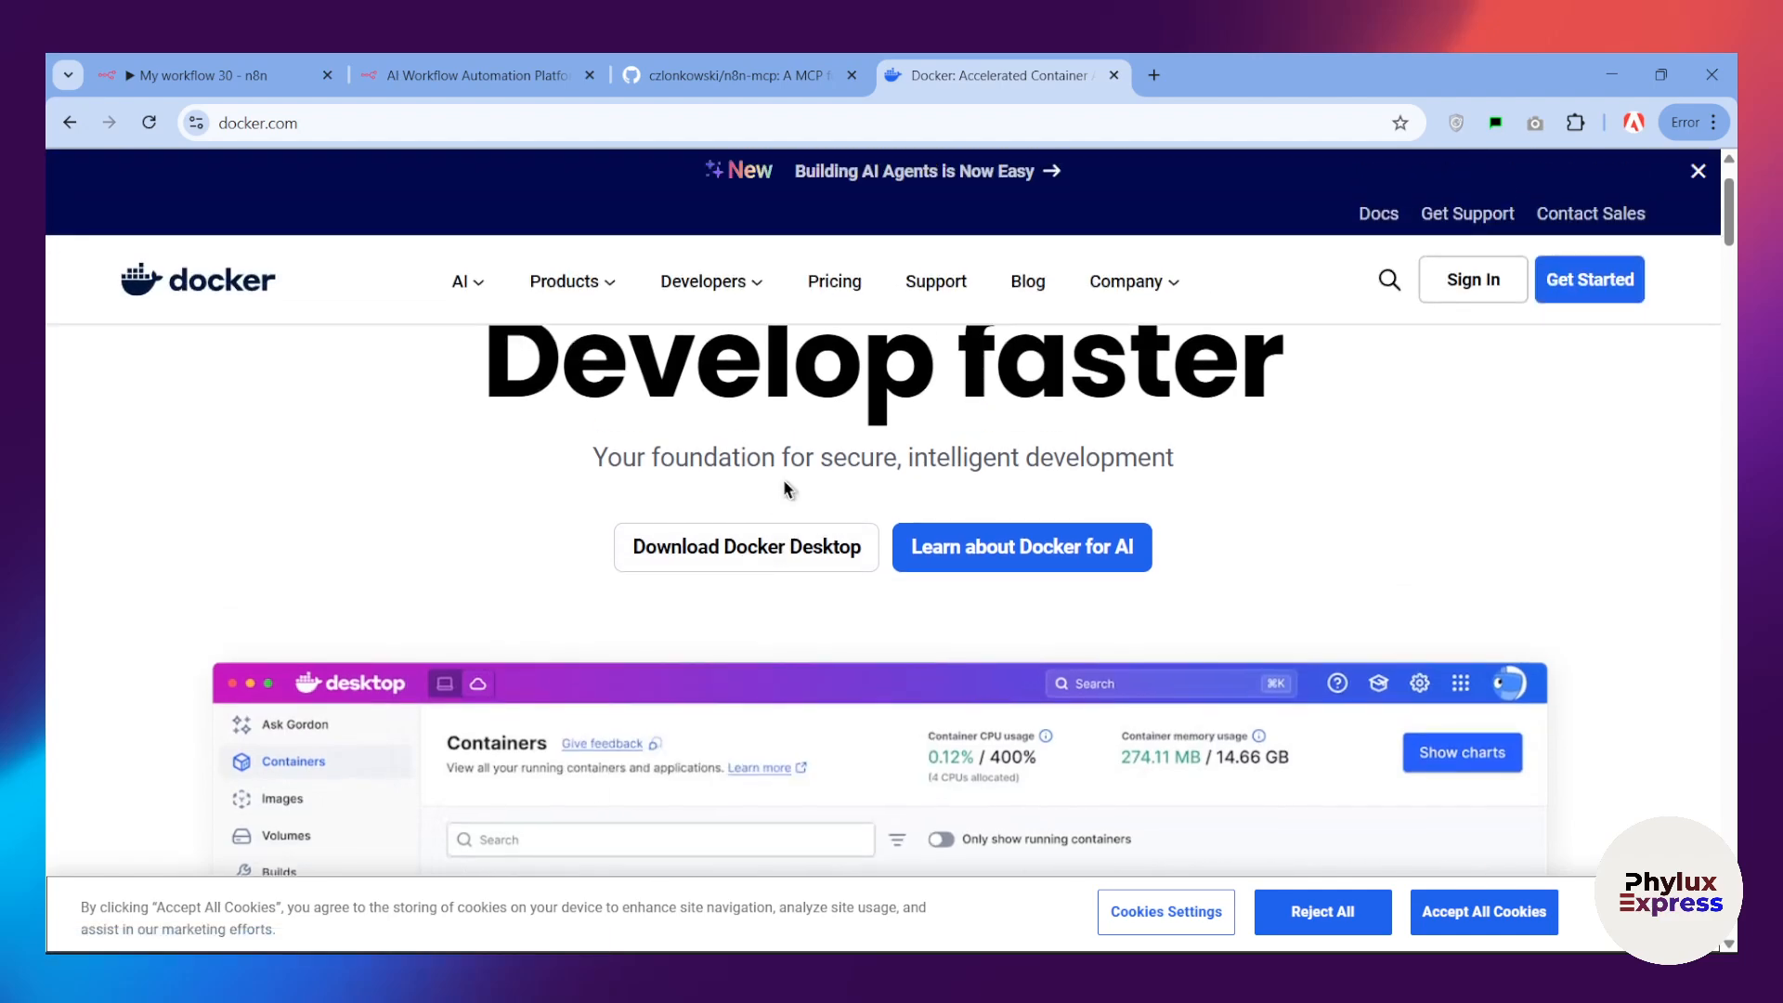
Step: Open a new browser tab and bring up the Claude desktop app in a maximized window
{"action": "left_click", "coordinate": [1154, 74]}
{"action": "key", "text": "ctrl+alt+space"}
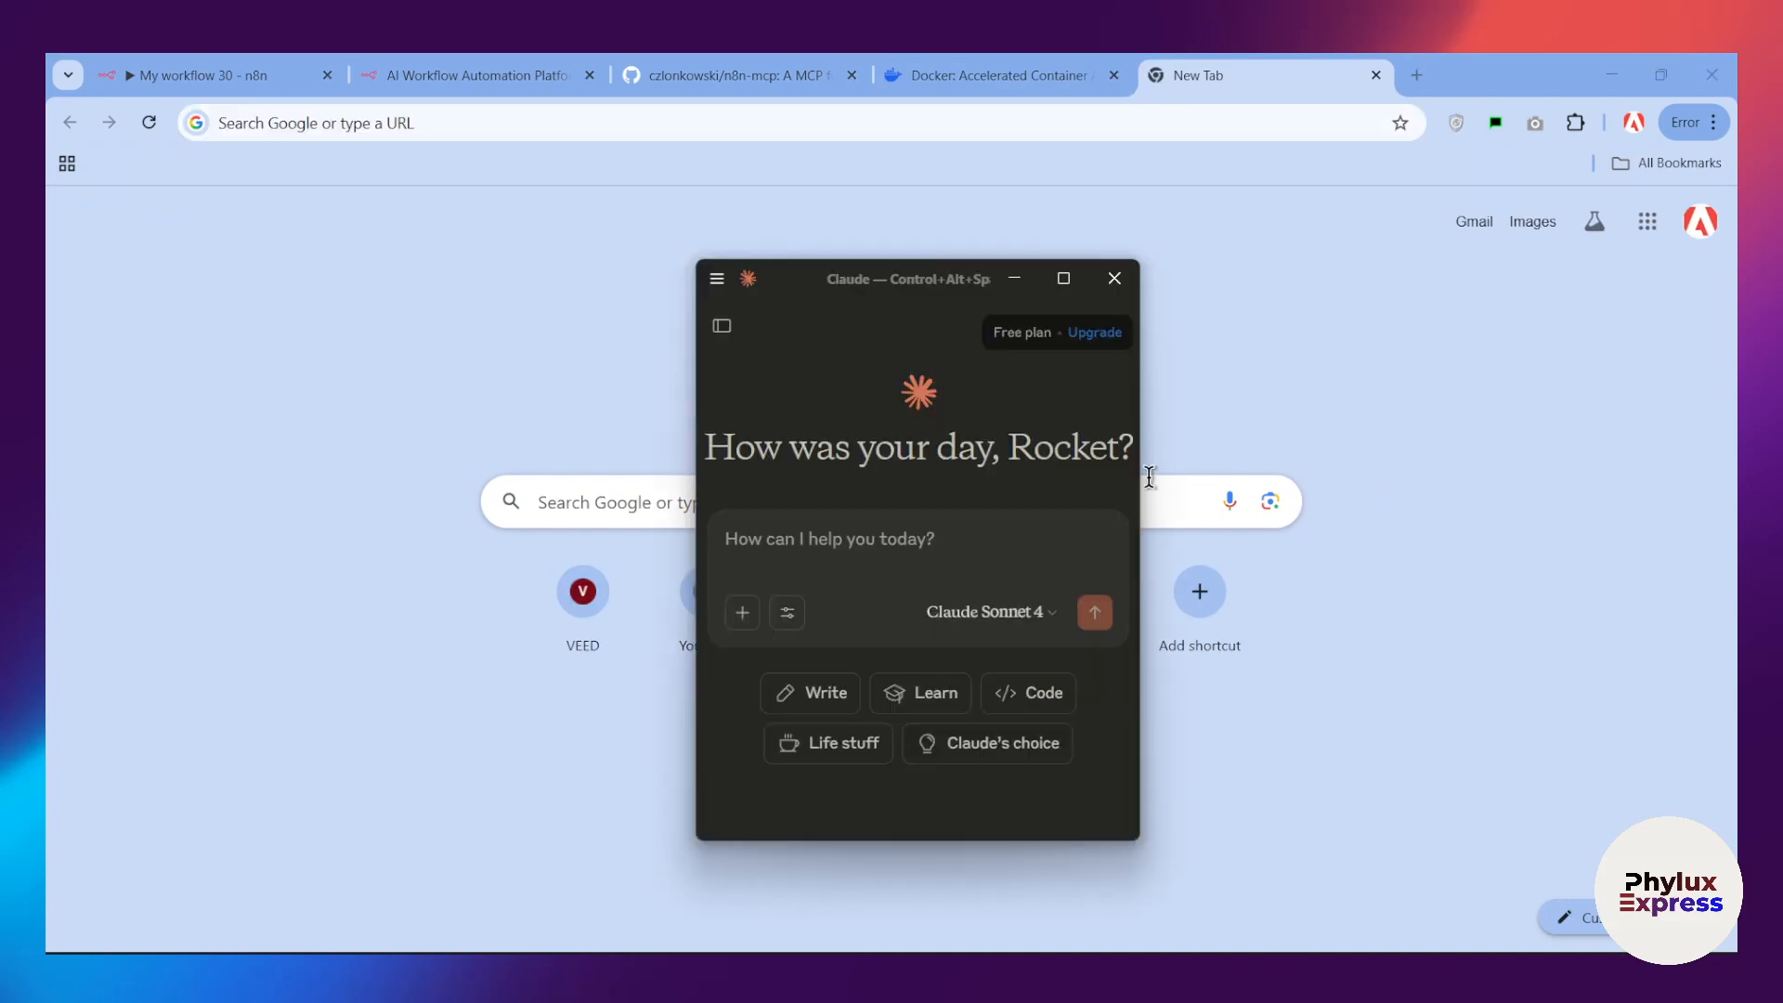
{"action": "left_click", "coordinate": [1063, 278]}
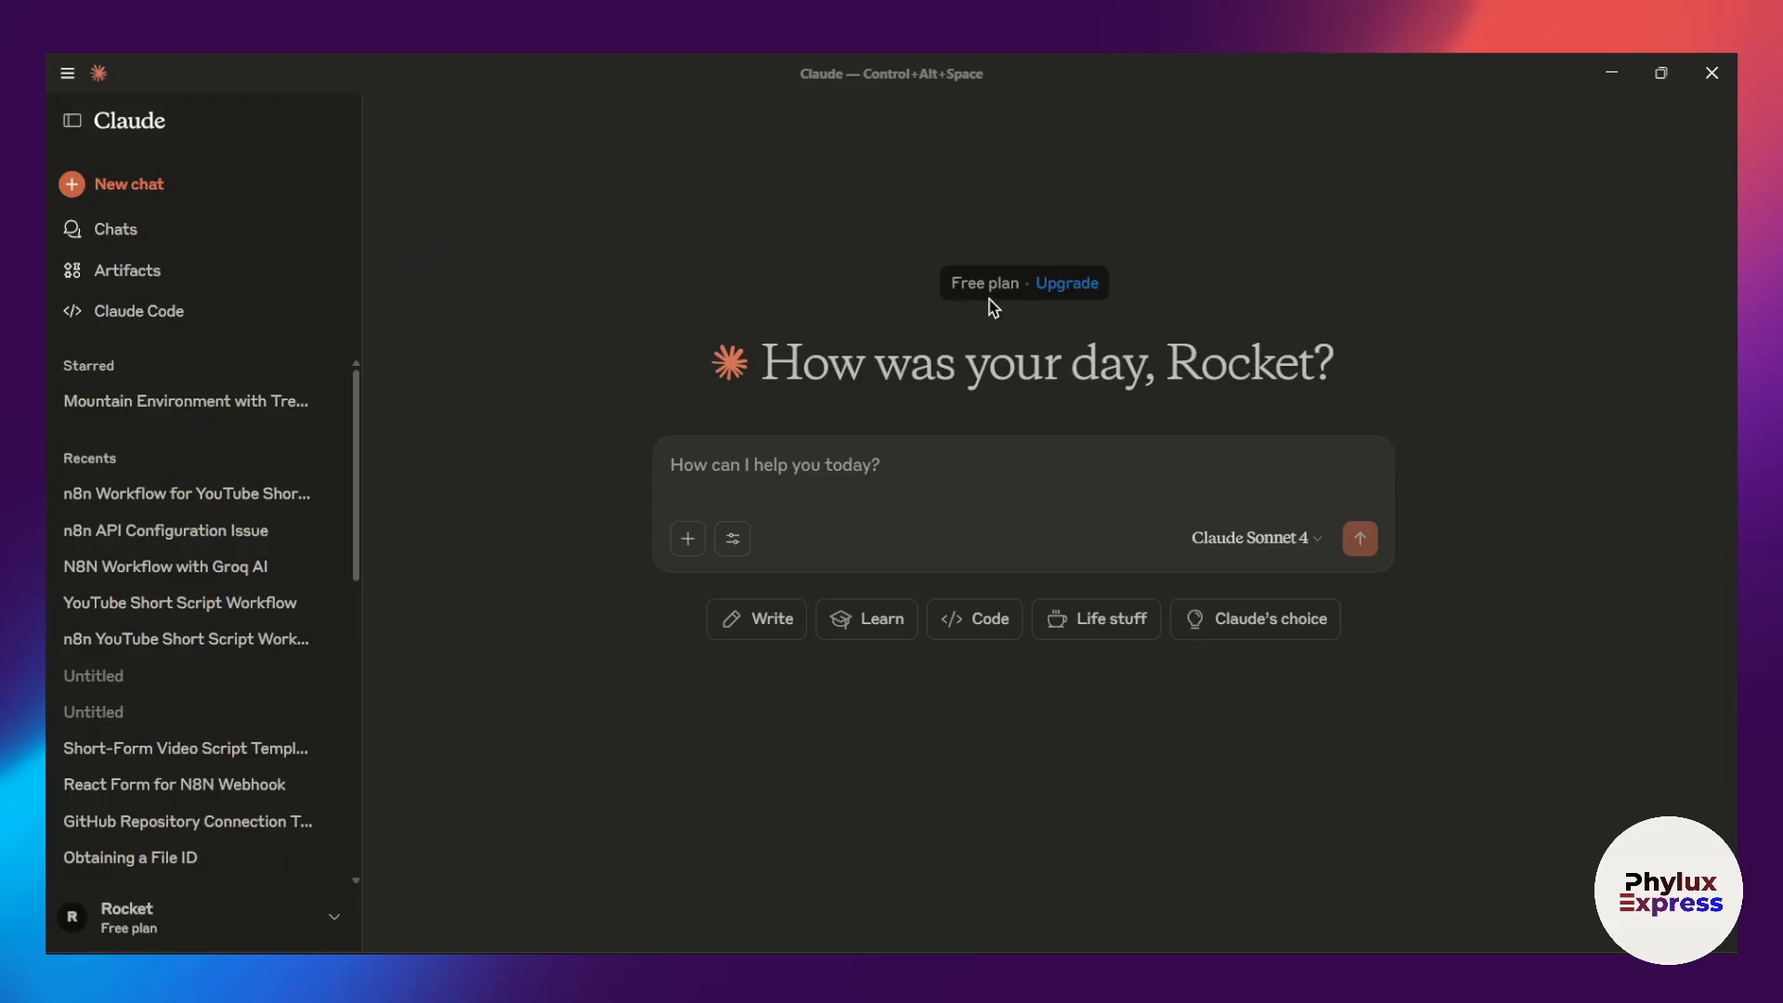
{"action": "left_click_drag", "start_coordinate": [1119, 137], "coordinate": [1153, 247]}
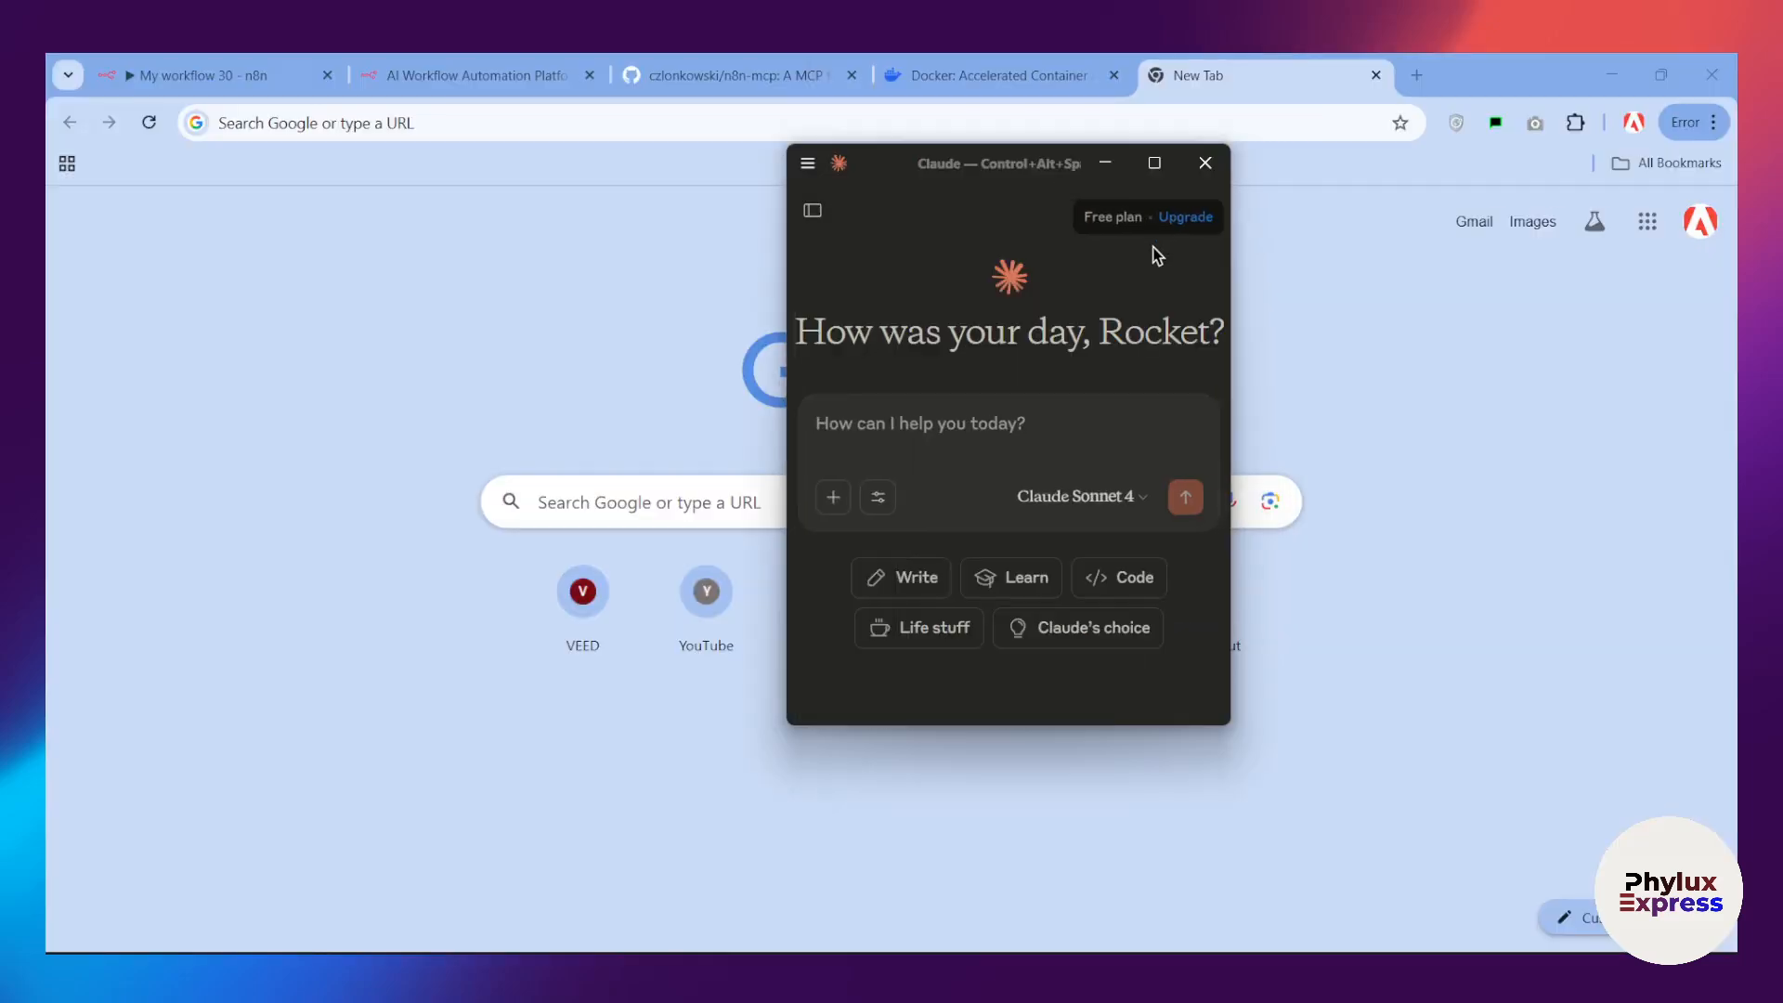
{"action": "left_click", "coordinate": [1154, 163]}
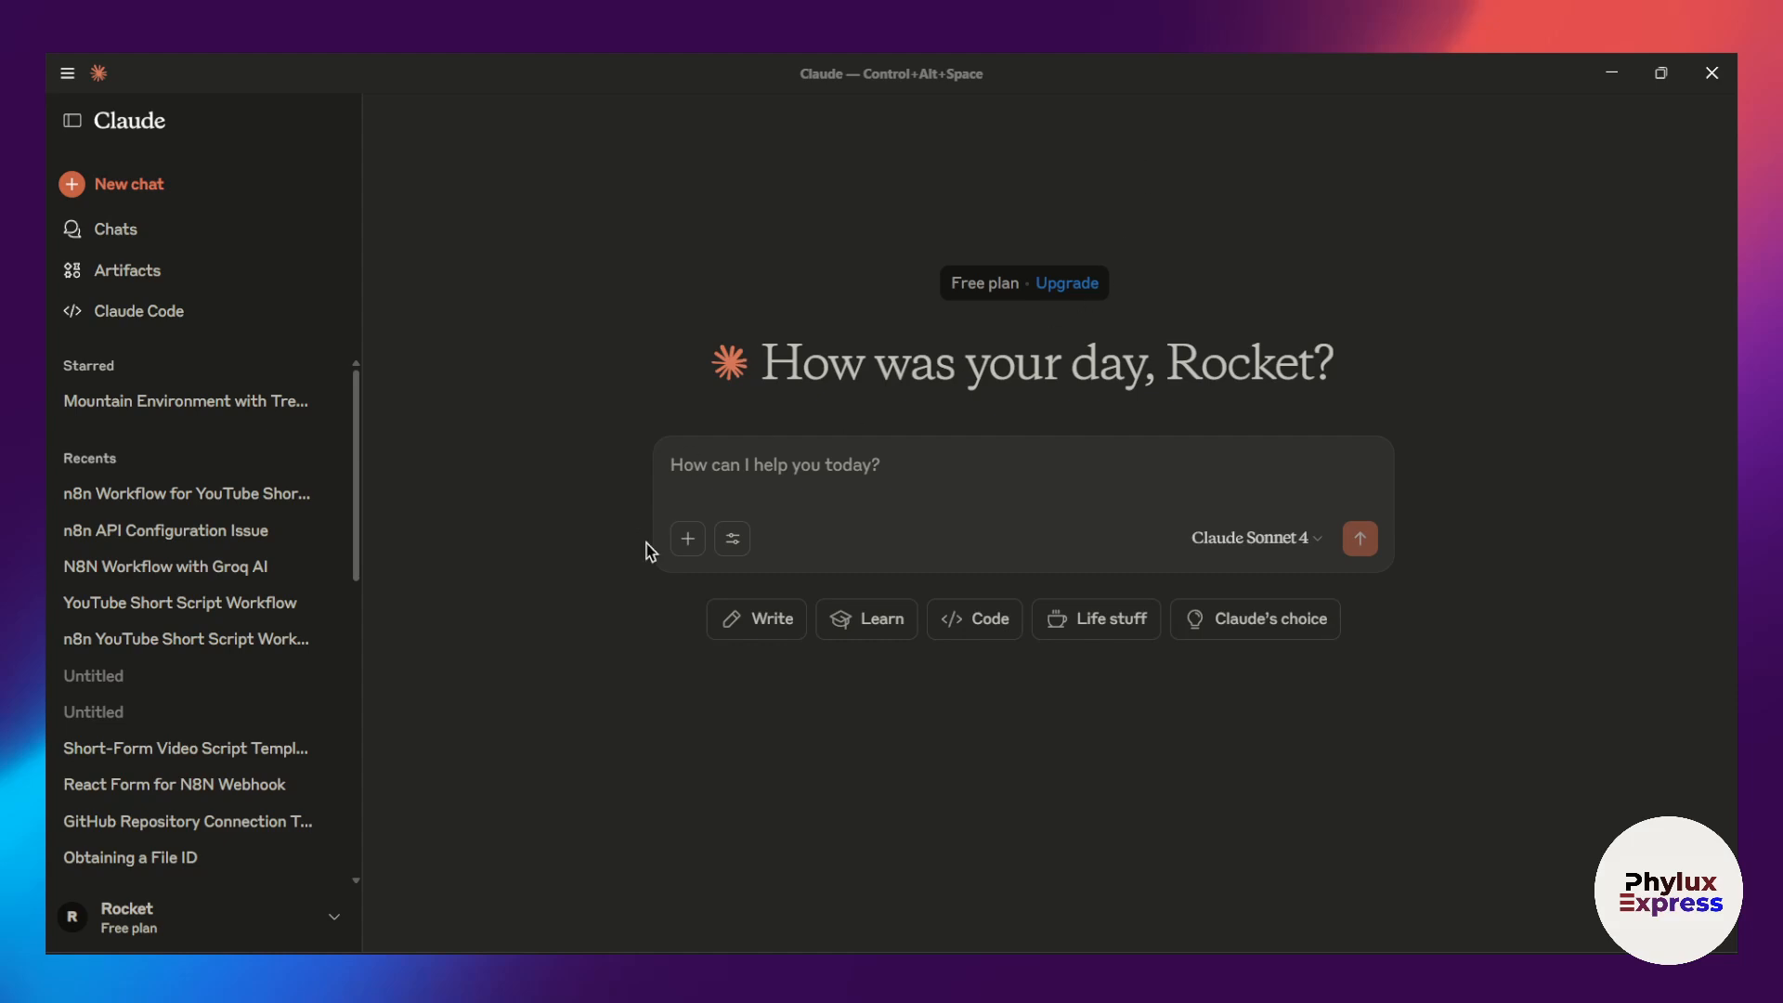
Step: Examine the n8n connector's list of tools in Claude's chat settings and close the Claude window
{"action": "left_click", "coordinate": [730, 542]}
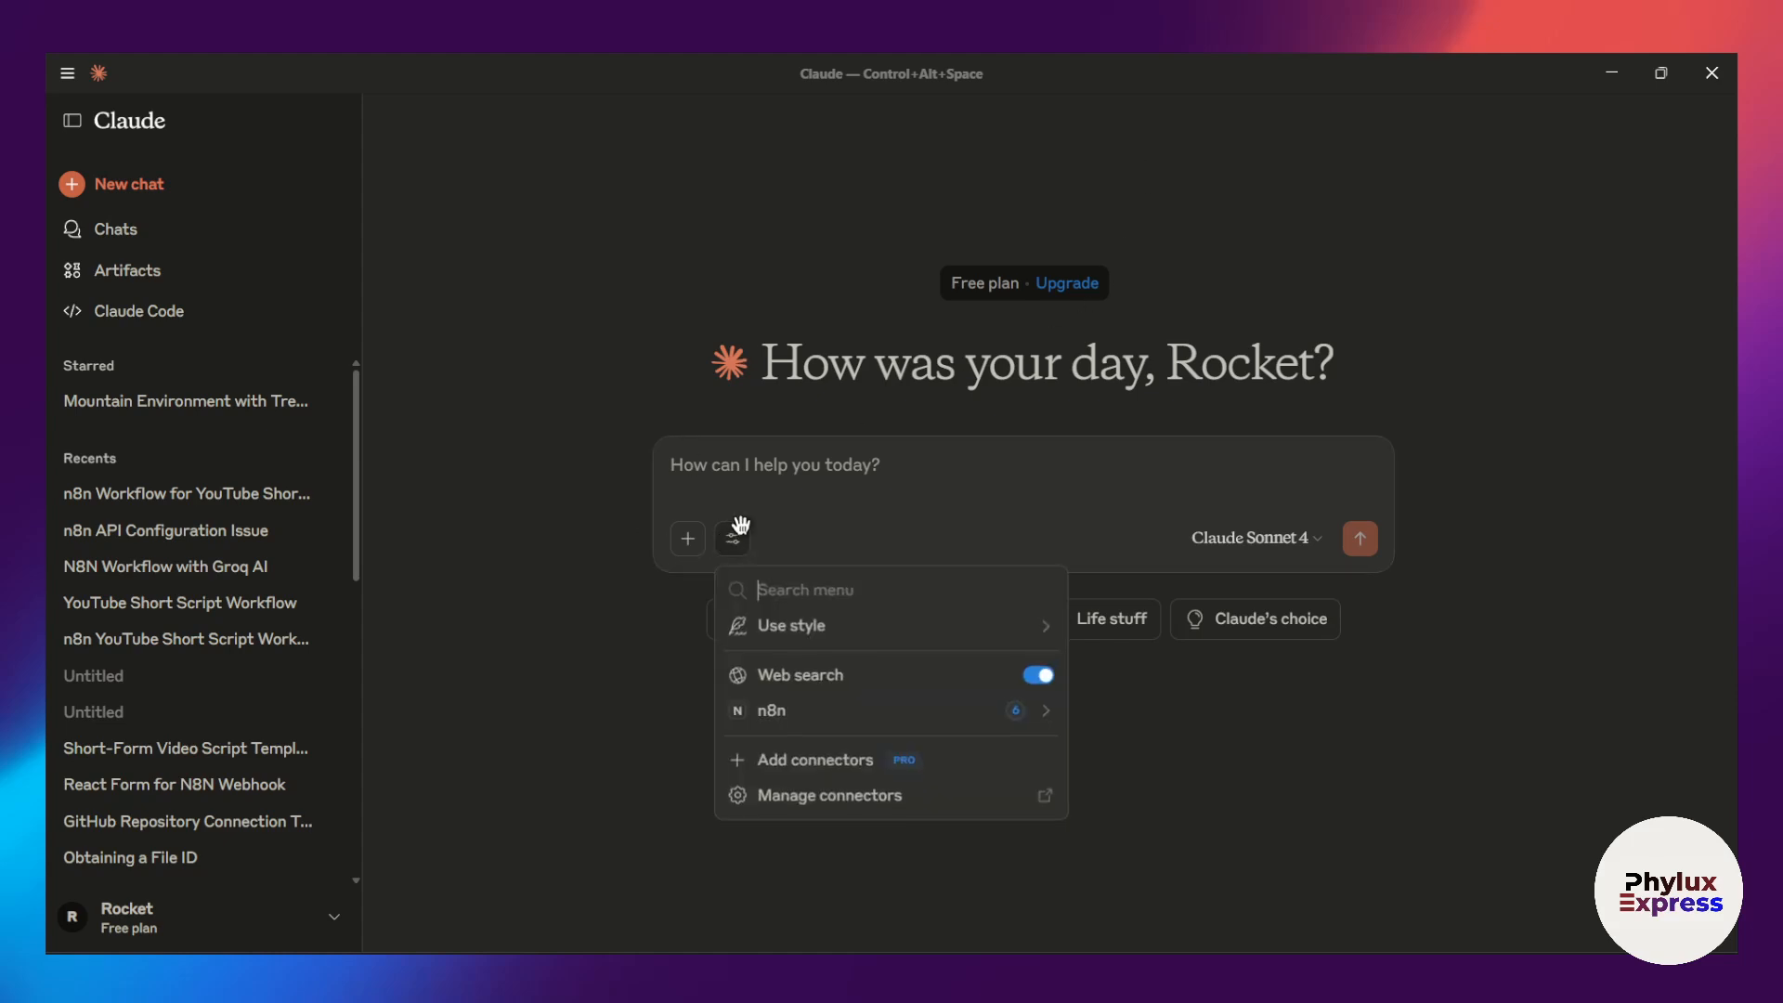
{"action": "left_click", "coordinate": [761, 711]}
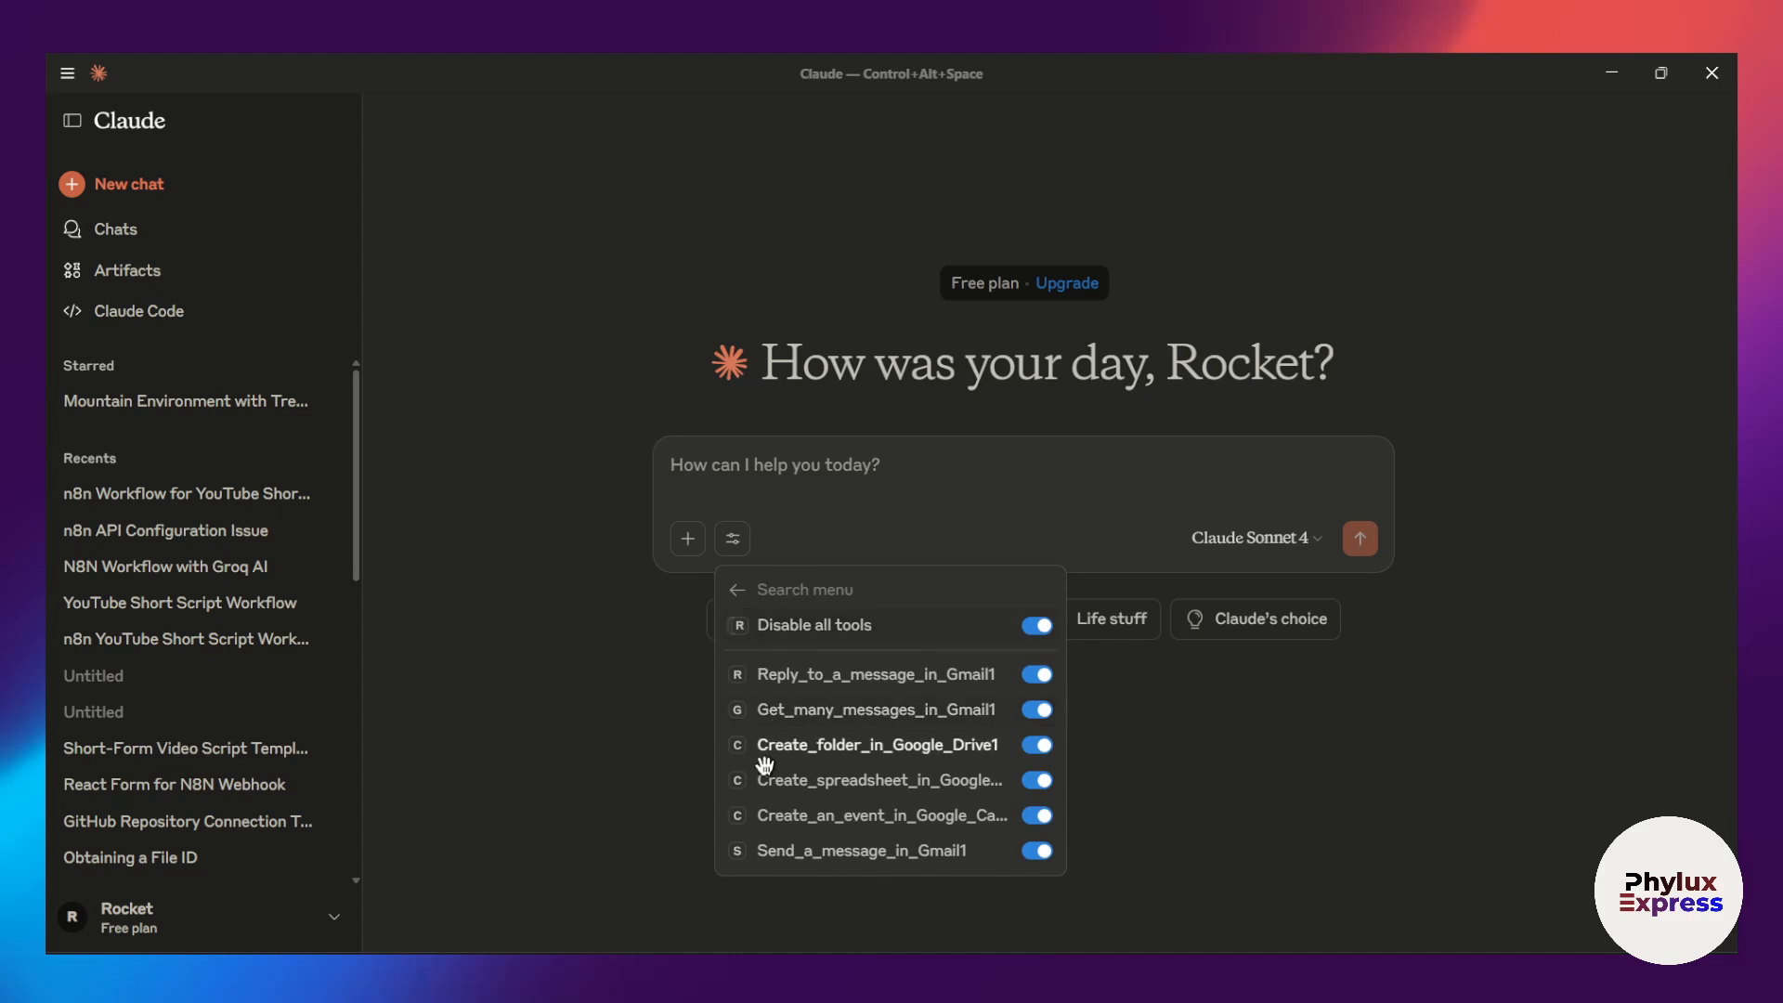
{"action": "left_click", "coordinate": [737, 589]}
{"action": "left_click", "coordinate": [1729, 65]}
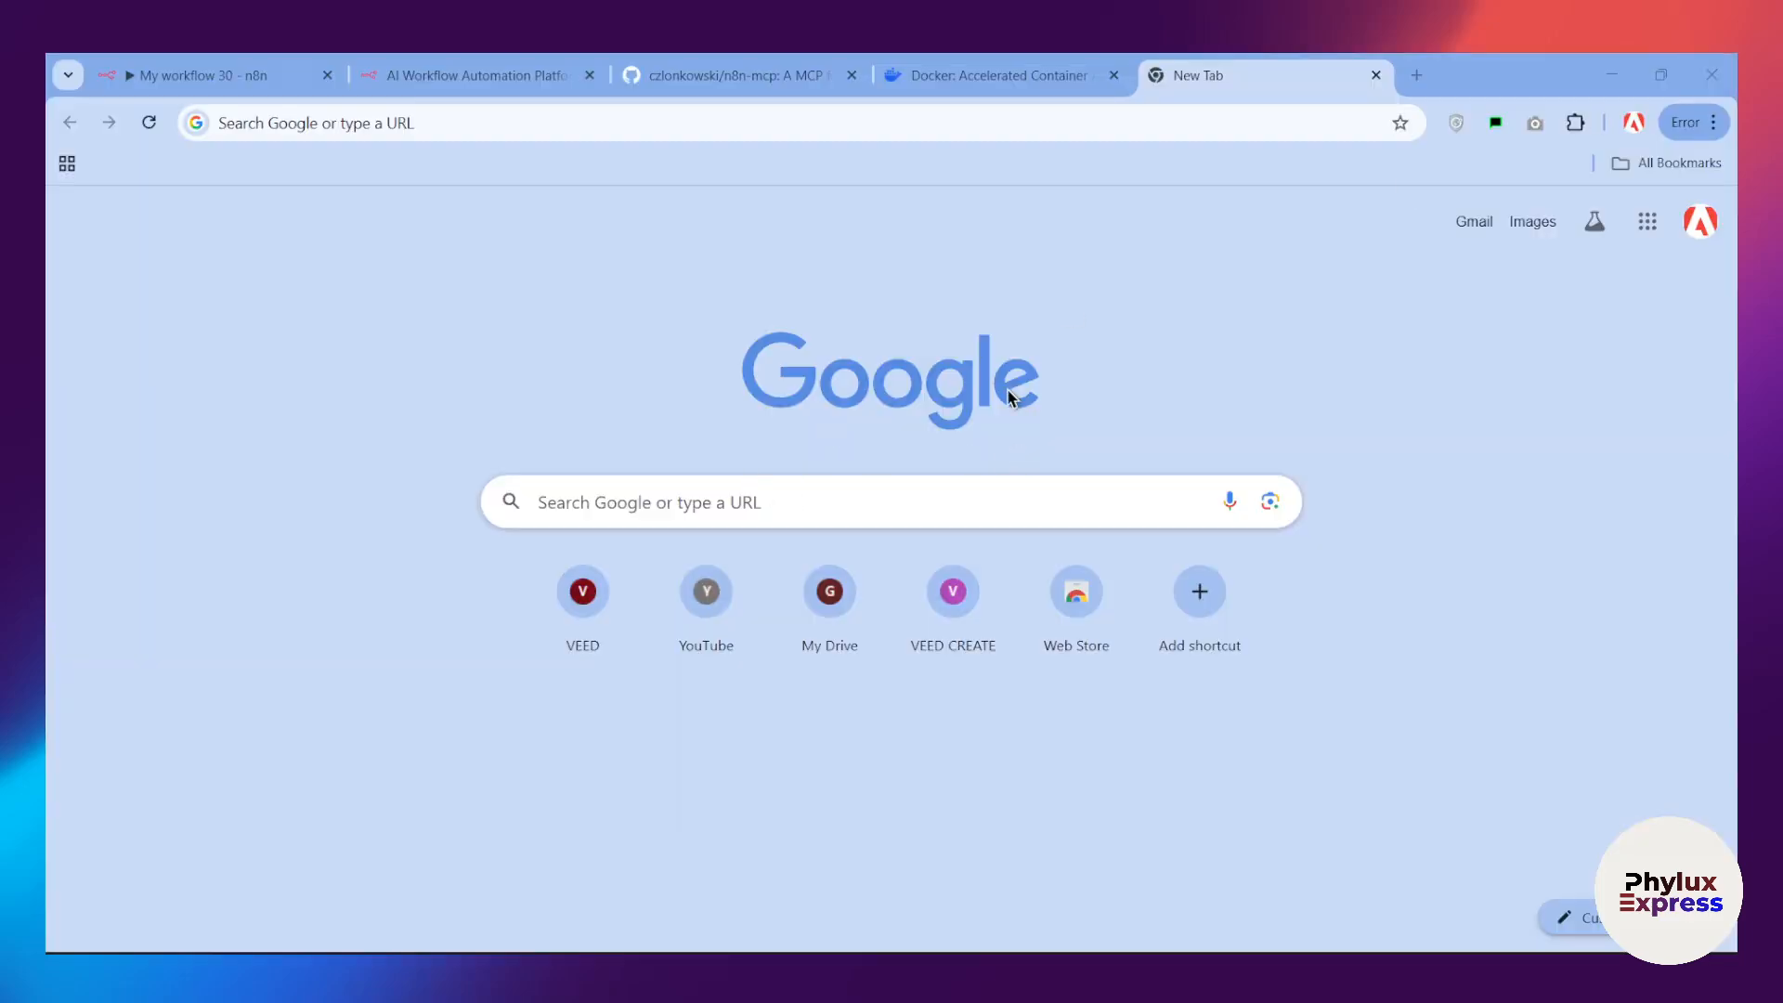
Step: Return to the Docker website and look over its home page
{"action": "left_click", "coordinate": [987, 67]}
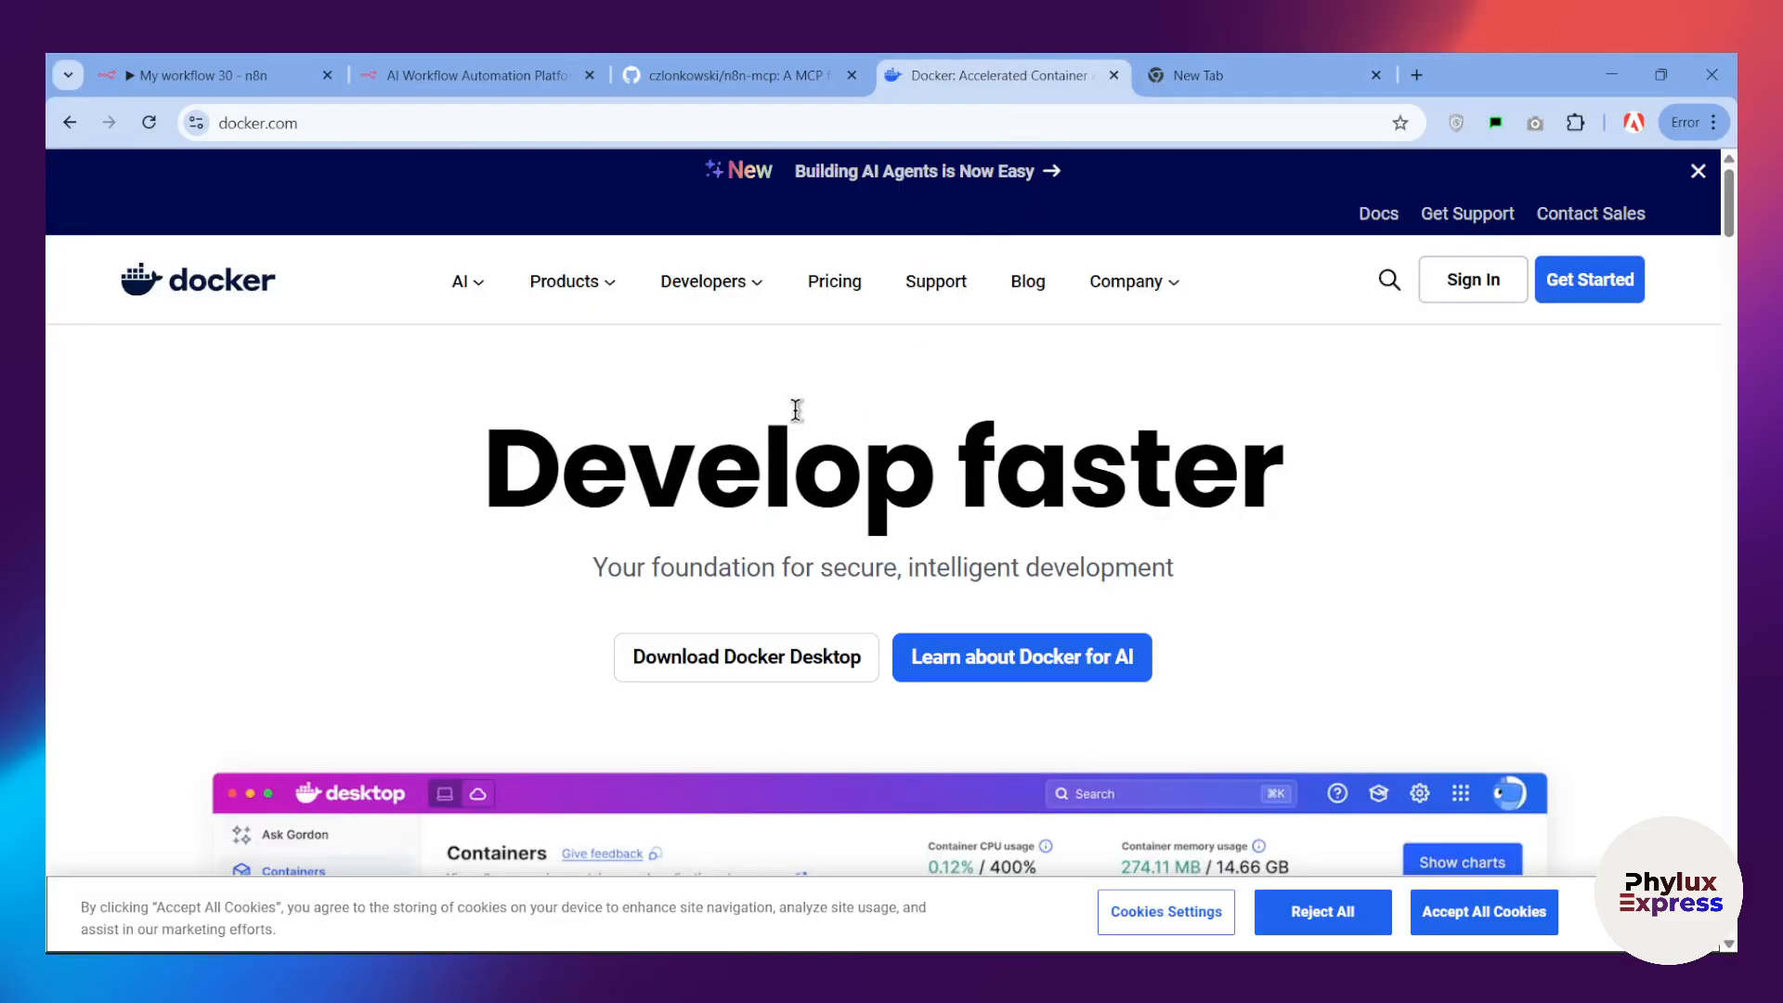
{"action": "scroll", "coordinate": [761, 436], "scroll_direction": "down", "scroll_amount": 2}
{"action": "scroll", "coordinate": [557, 418], "scroll_direction": "up", "scroll_amount": 2}
Step: Return to the n8n-mcp repository and review its README's overview and the npx option's basic and full configurations
{"action": "left_click", "coordinate": [712, 85]}
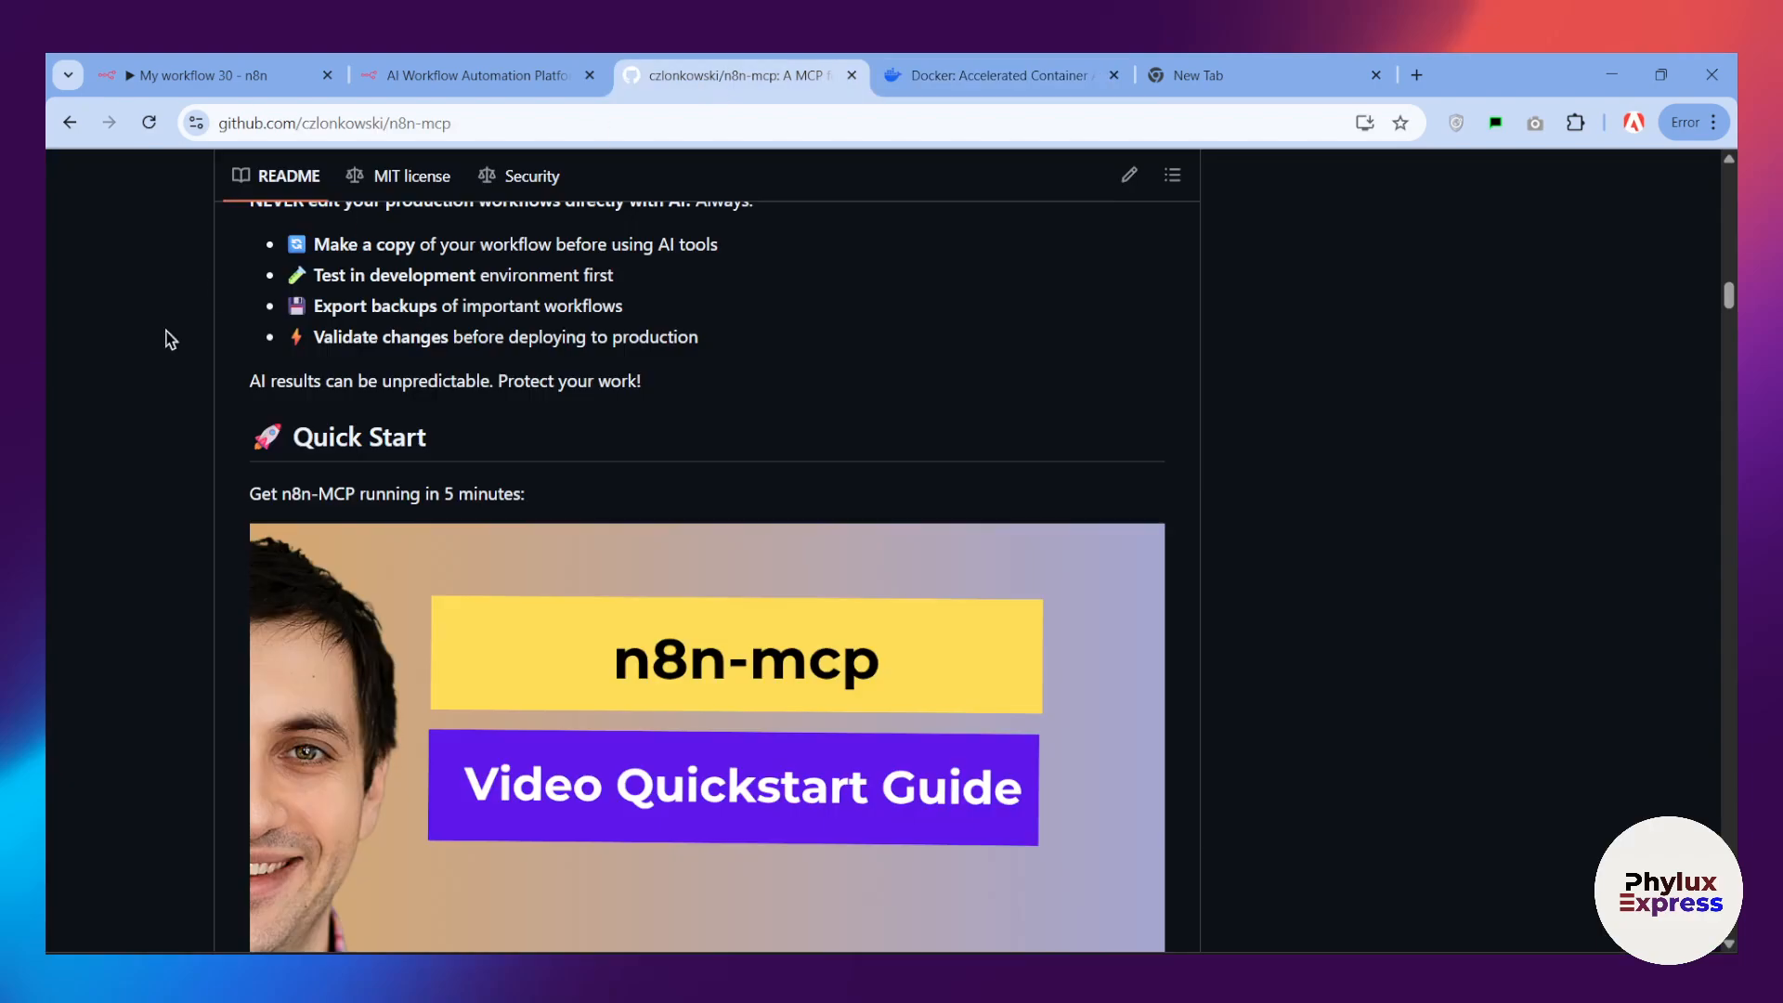
{"action": "scroll", "coordinate": [164, 338], "scroll_direction": "up", "scroll_amount": 10}
{"action": "scroll", "coordinate": [315, 412], "scroll_direction": "up", "scroll_amount": 15}
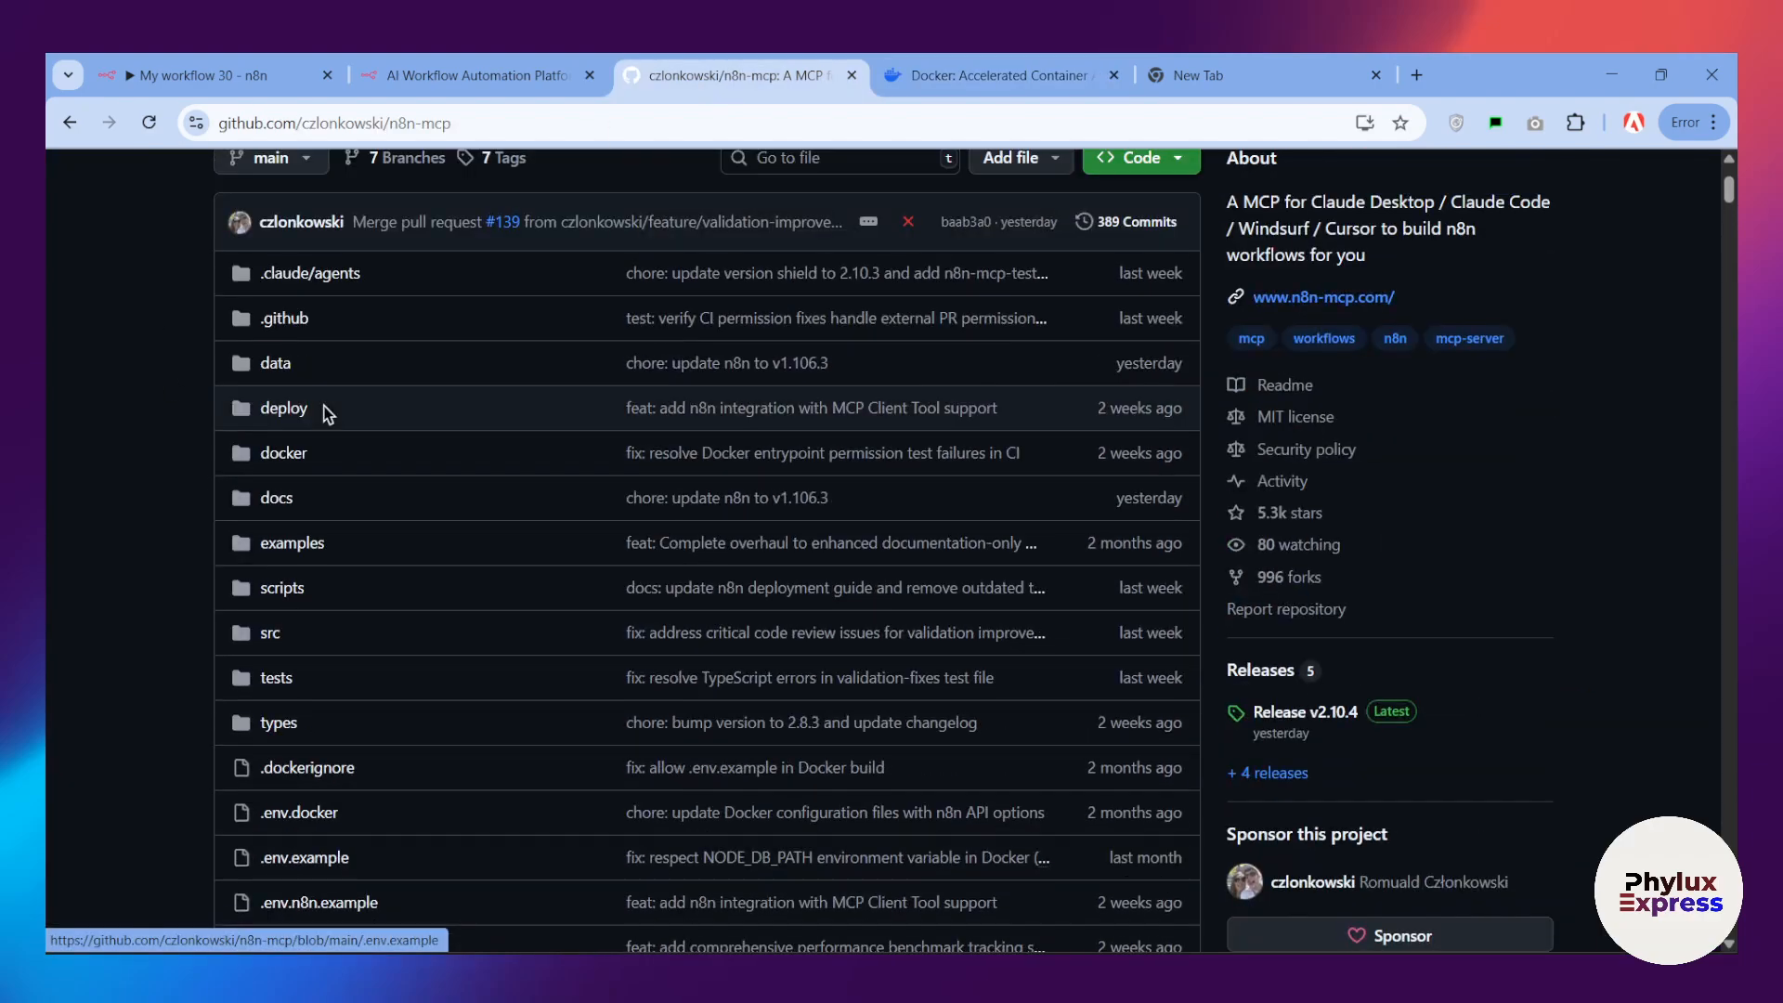
{"action": "scroll", "coordinate": [311, 414], "scroll_direction": "down", "scroll_amount": 14}
{"action": "scroll", "coordinate": [311, 422], "scroll_direction": "down", "scroll_amount": 15}
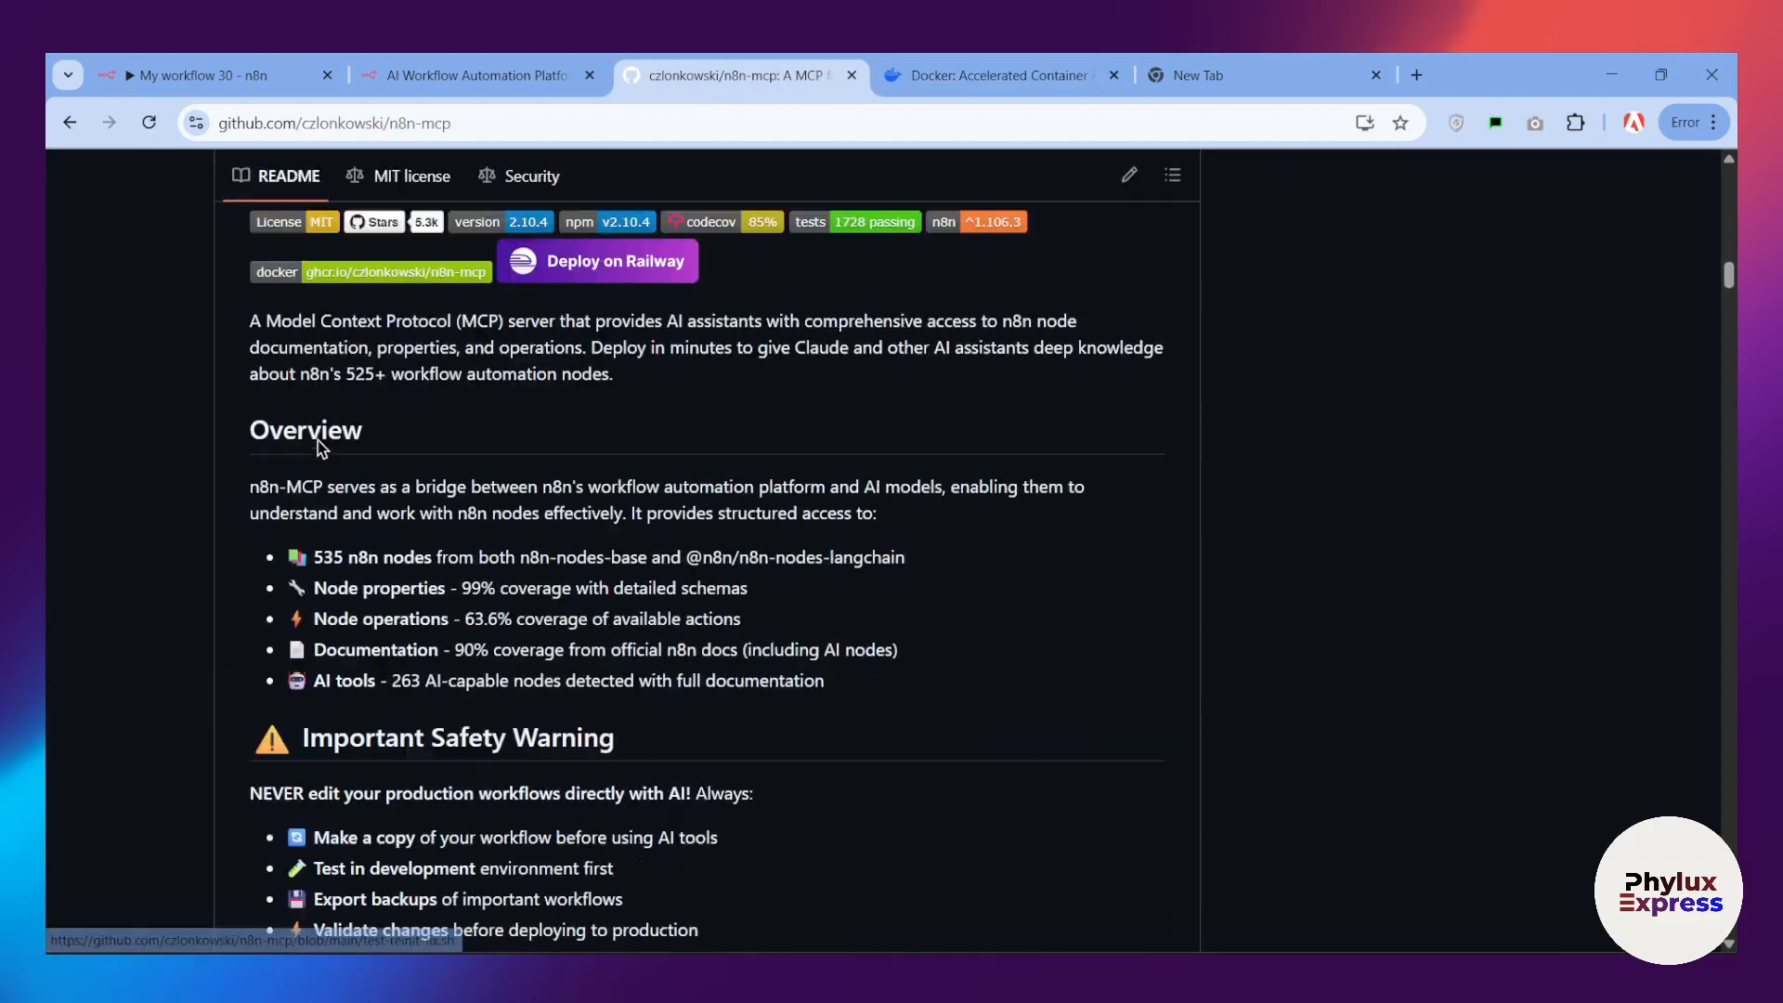
{"action": "scroll", "coordinate": [316, 432], "scroll_direction": "down", "scroll_amount": 7}
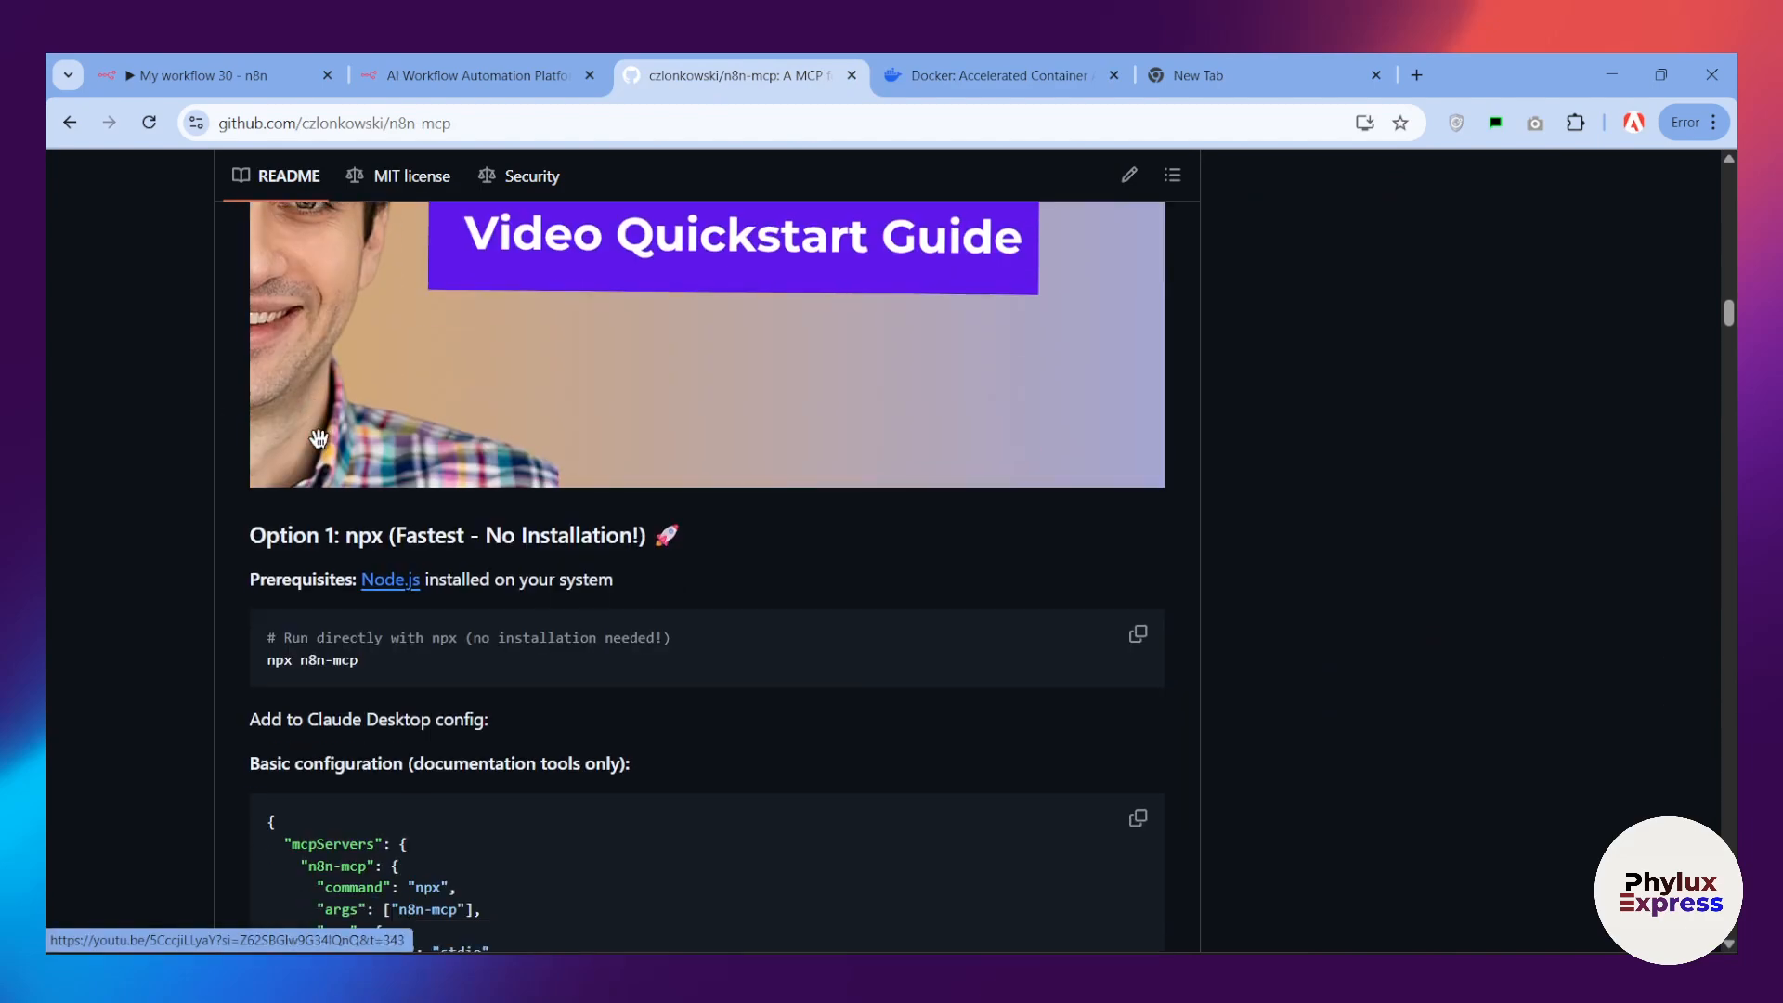
{"action": "scroll", "coordinate": [413, 455], "scroll_direction": "down", "scroll_amount": 3}
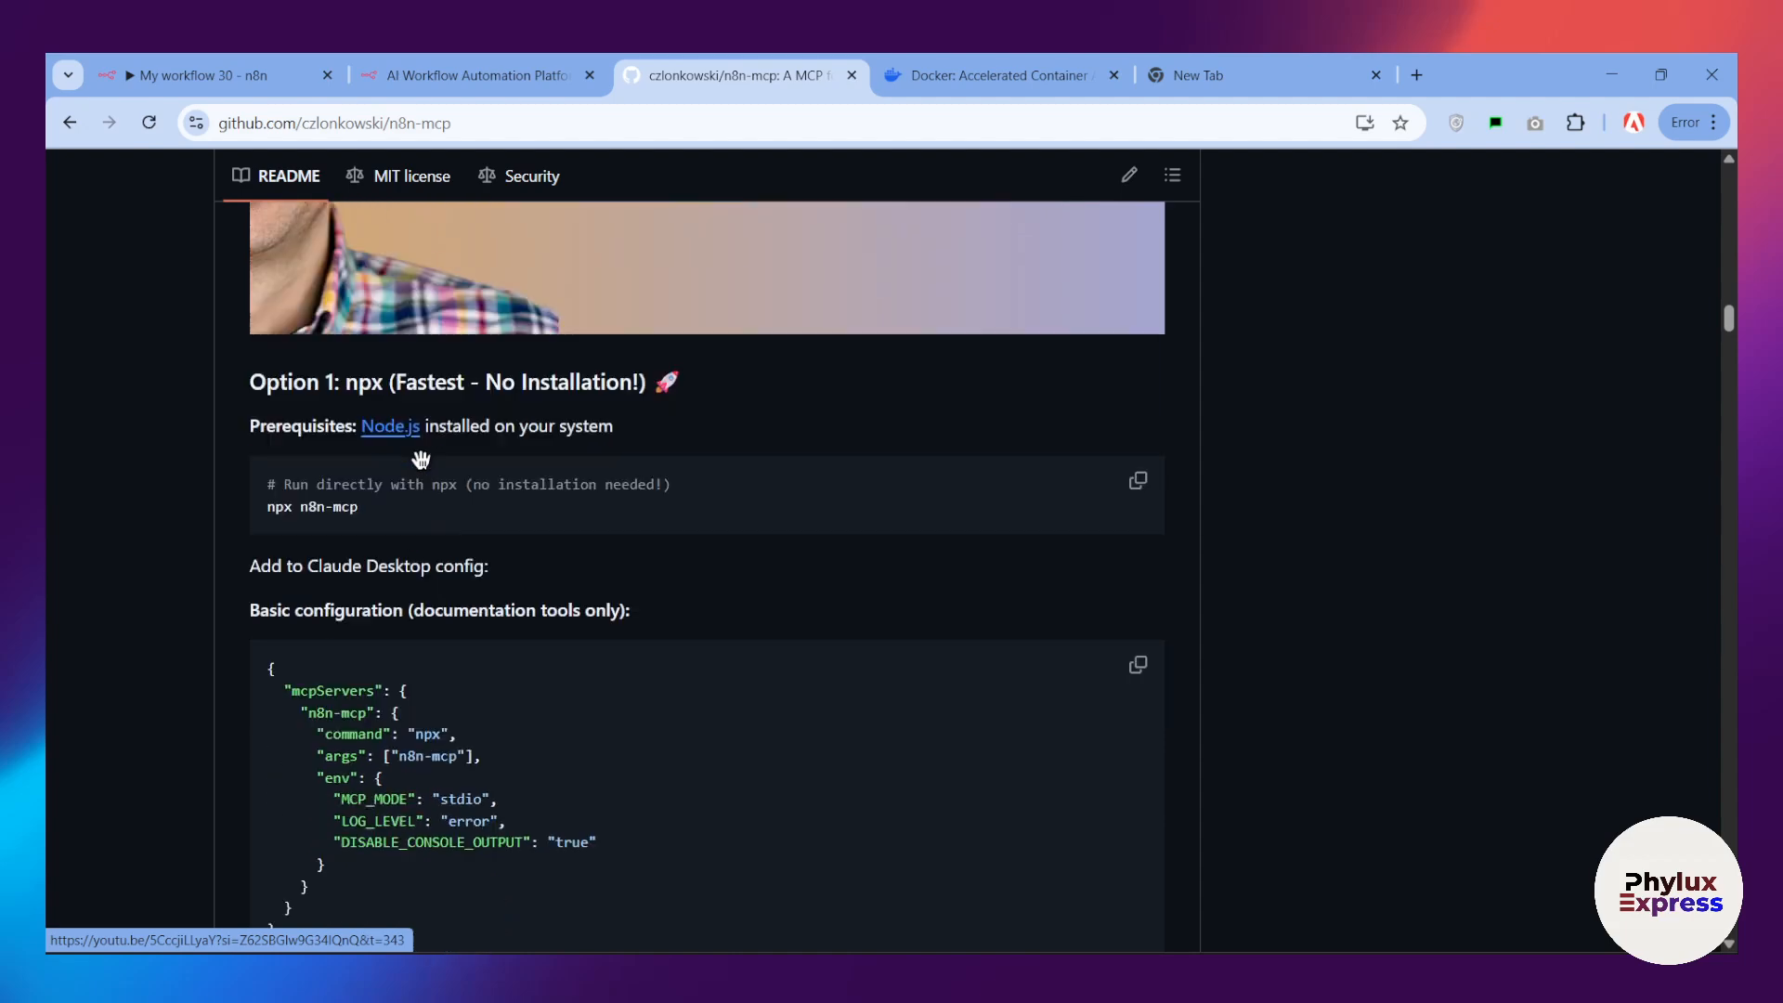
{"action": "scroll", "coordinate": [424, 464], "scroll_direction": "down", "scroll_amount": 5}
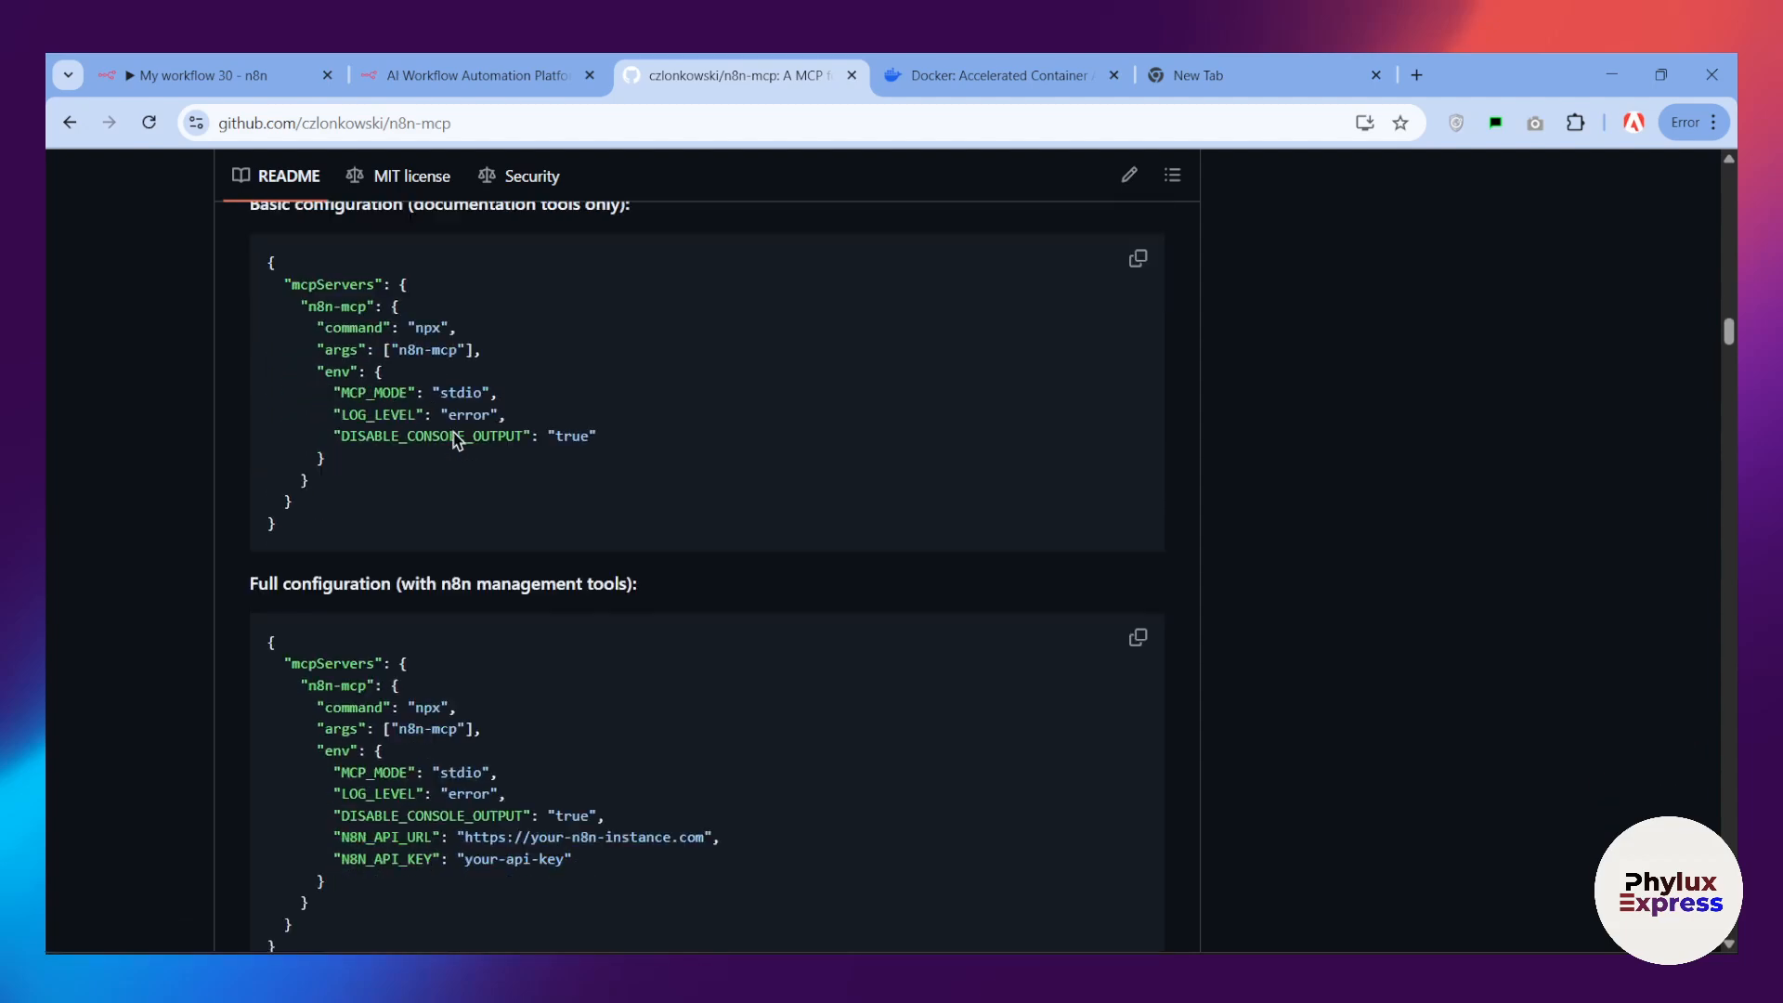
{"action": "scroll", "coordinate": [477, 426], "scroll_direction": "up", "scroll_amount": 7}
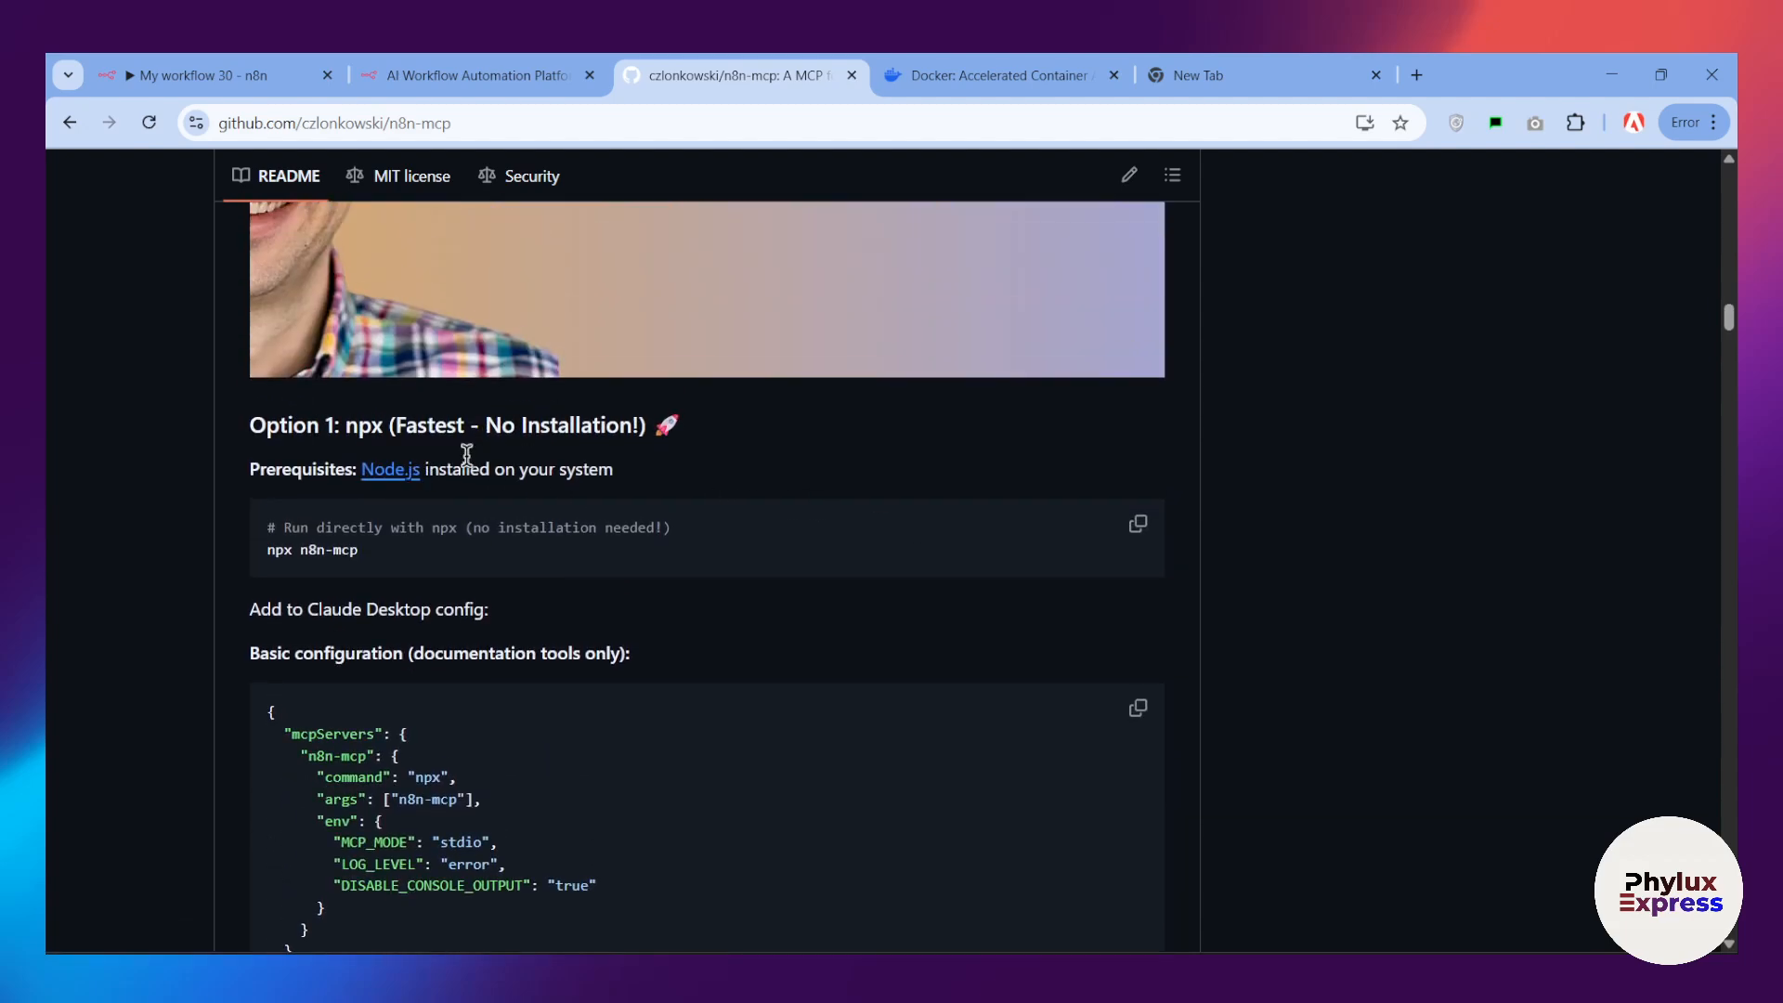
Step: Find the "Option 2: Docker (Easy & Isolated)" section in the README and highlight part of its heading
{"action": "scroll", "coordinate": [468, 455], "scroll_direction": "down", "scroll_amount": 10}
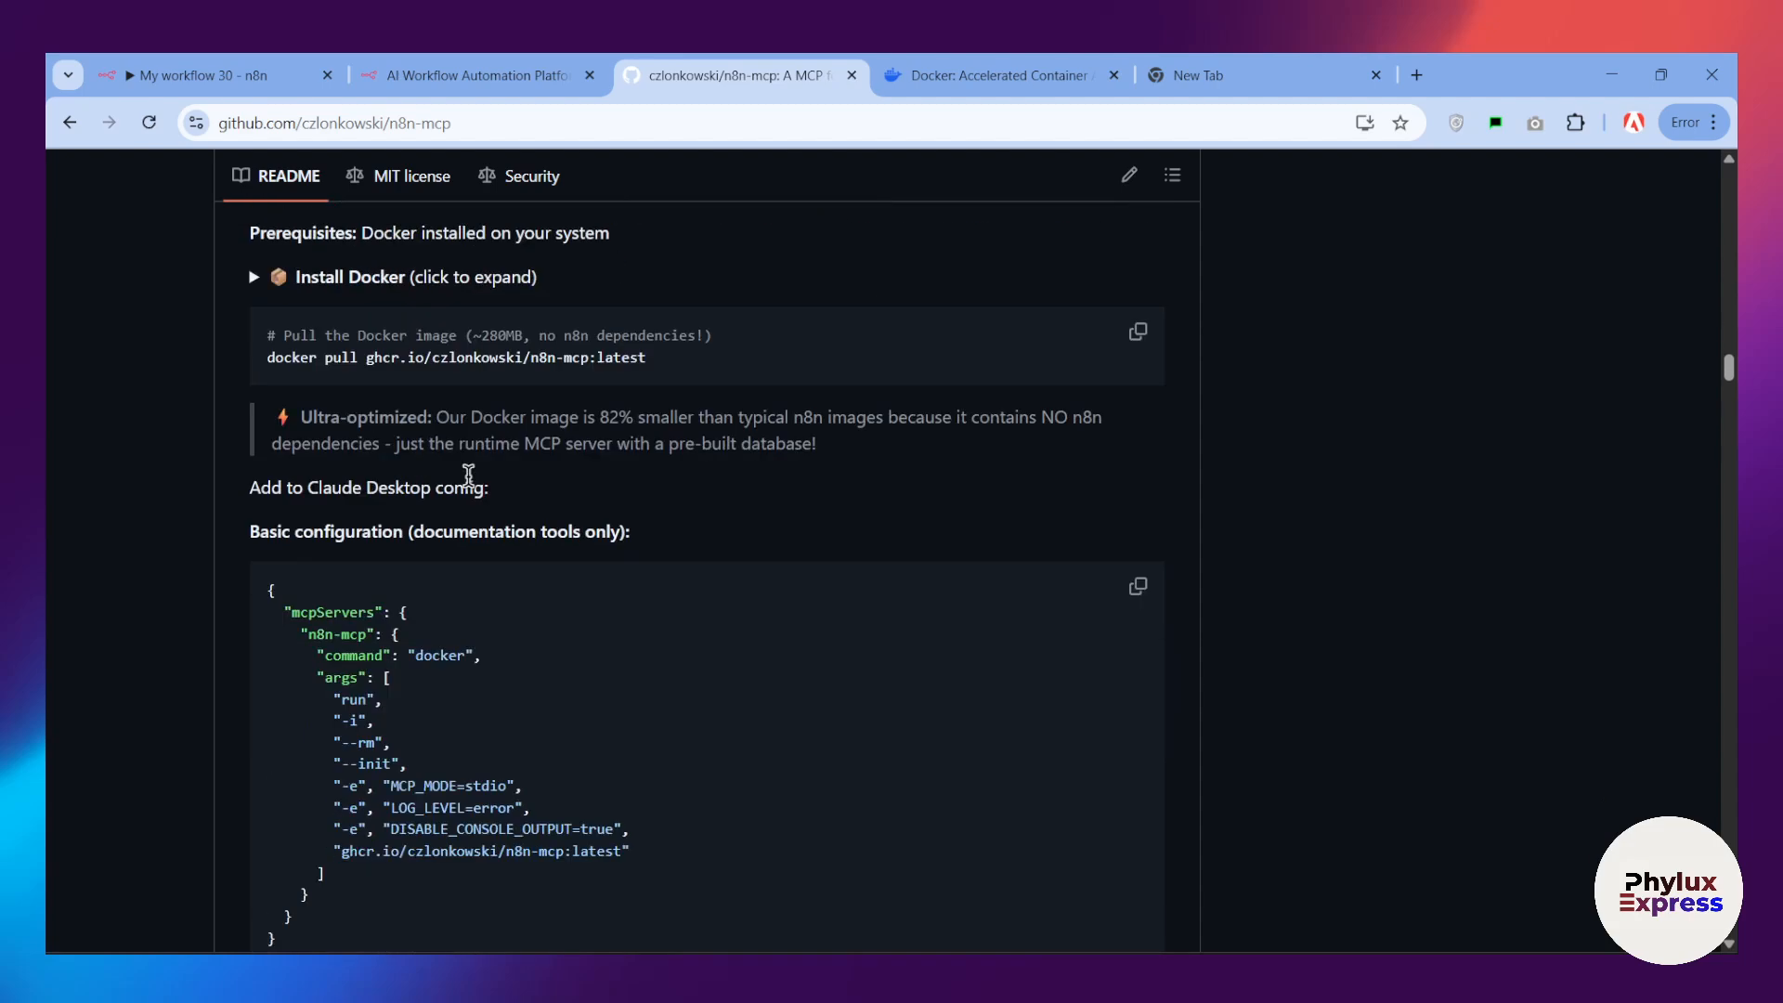
{"action": "scroll", "coordinate": [468, 484], "scroll_direction": "up", "scroll_amount": 2}
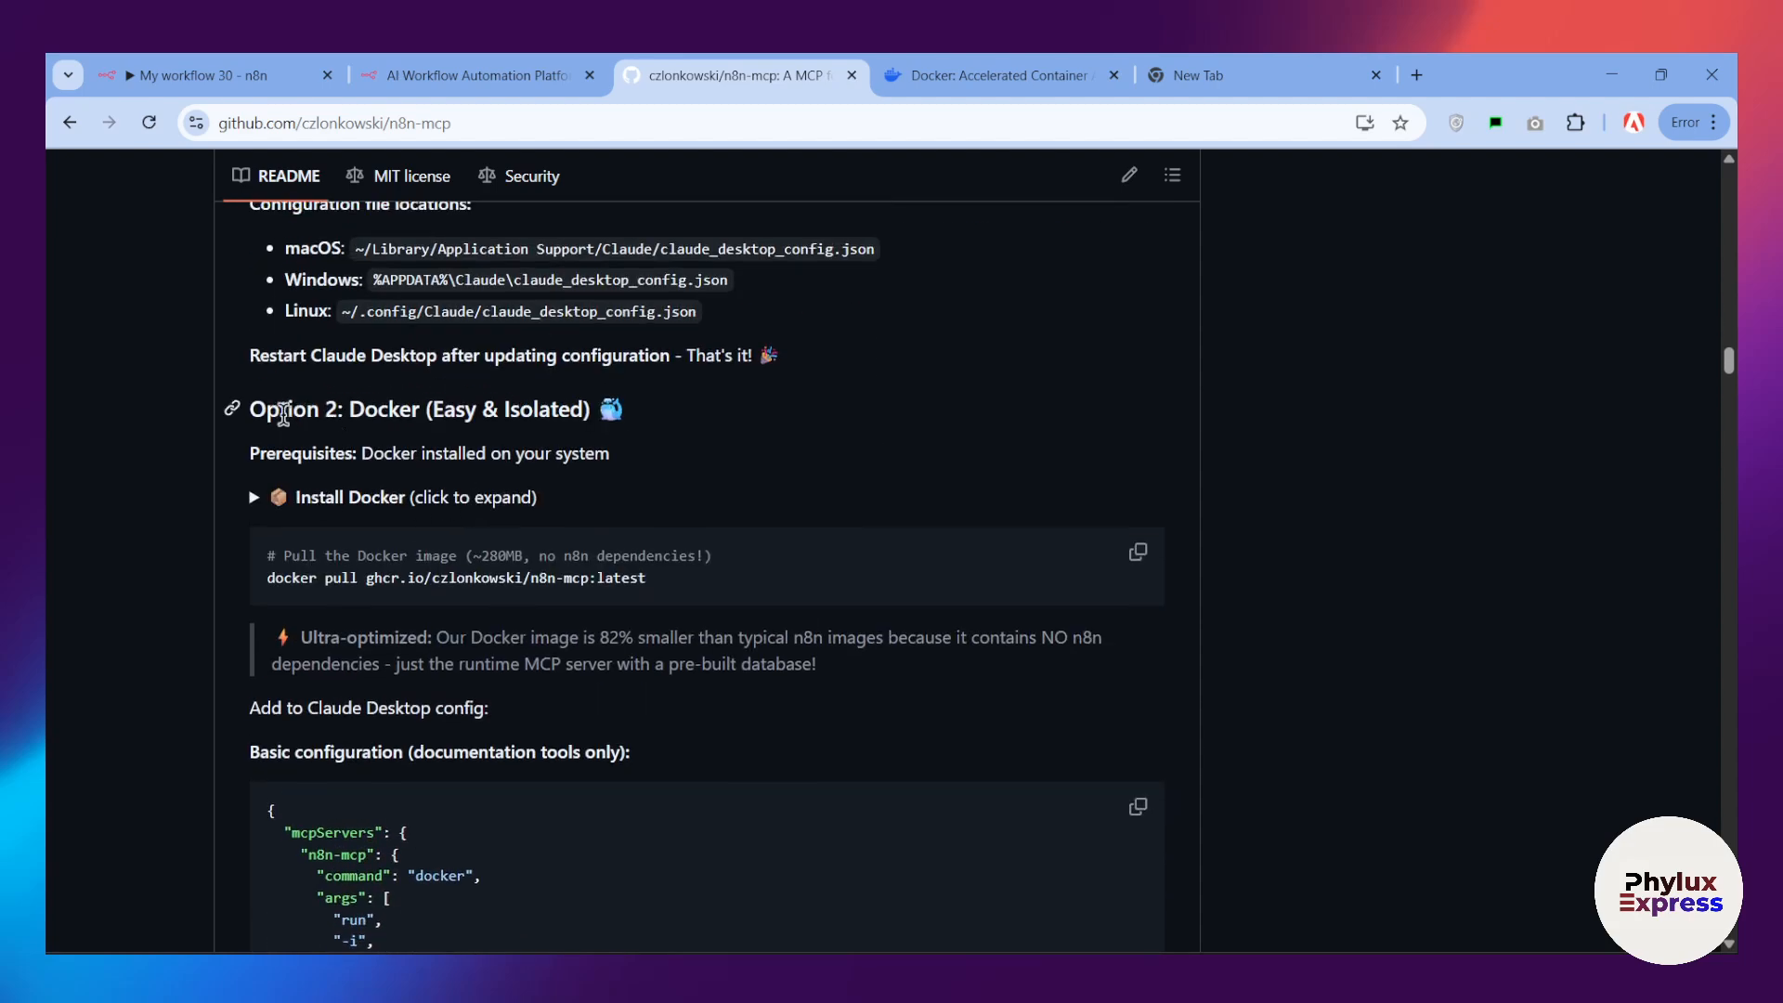
{"action": "left_click_drag", "start_coordinate": [278, 410], "coordinate": [408, 399]}
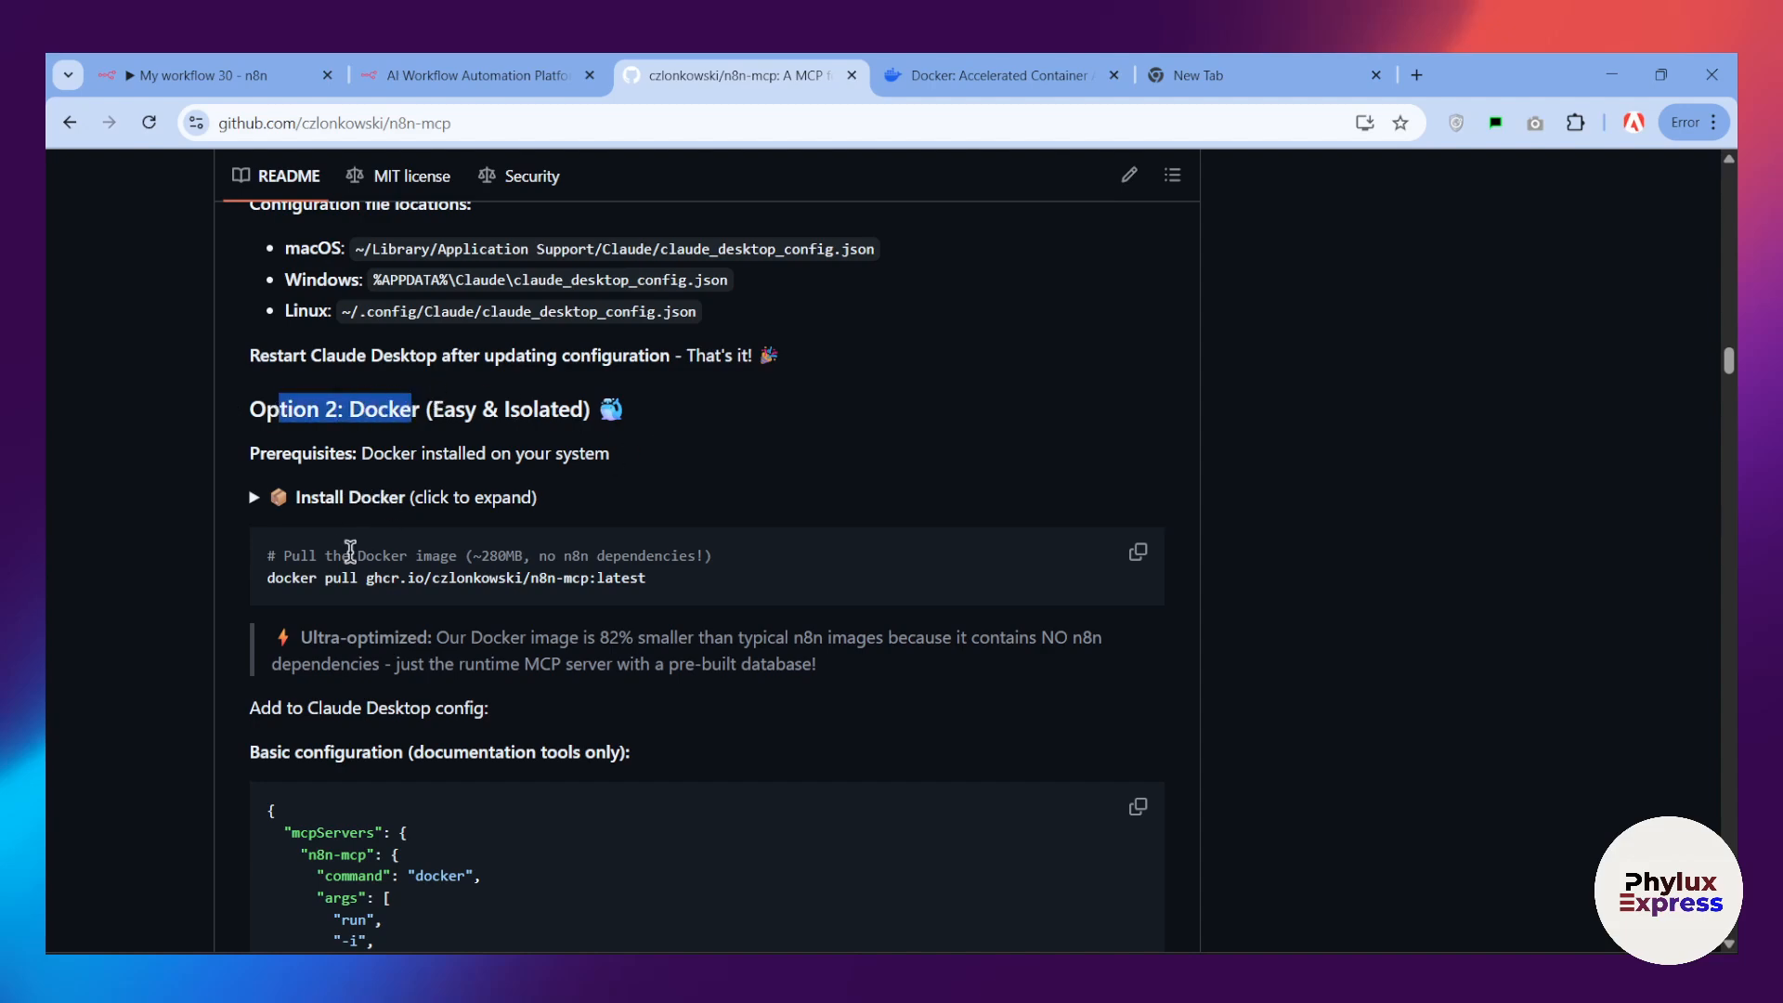
Step: Copy the command "docker pull ghcr.io/czlonkowski/n8n-mcp:latest" from the README's "Option 2: Docker" section
{"action": "scroll", "coordinate": [331, 567], "scroll_direction": "down", "scroll_amount": 3}
{"action": "scroll", "coordinate": [336, 539], "scroll_direction": "up", "scroll_amount": 2}
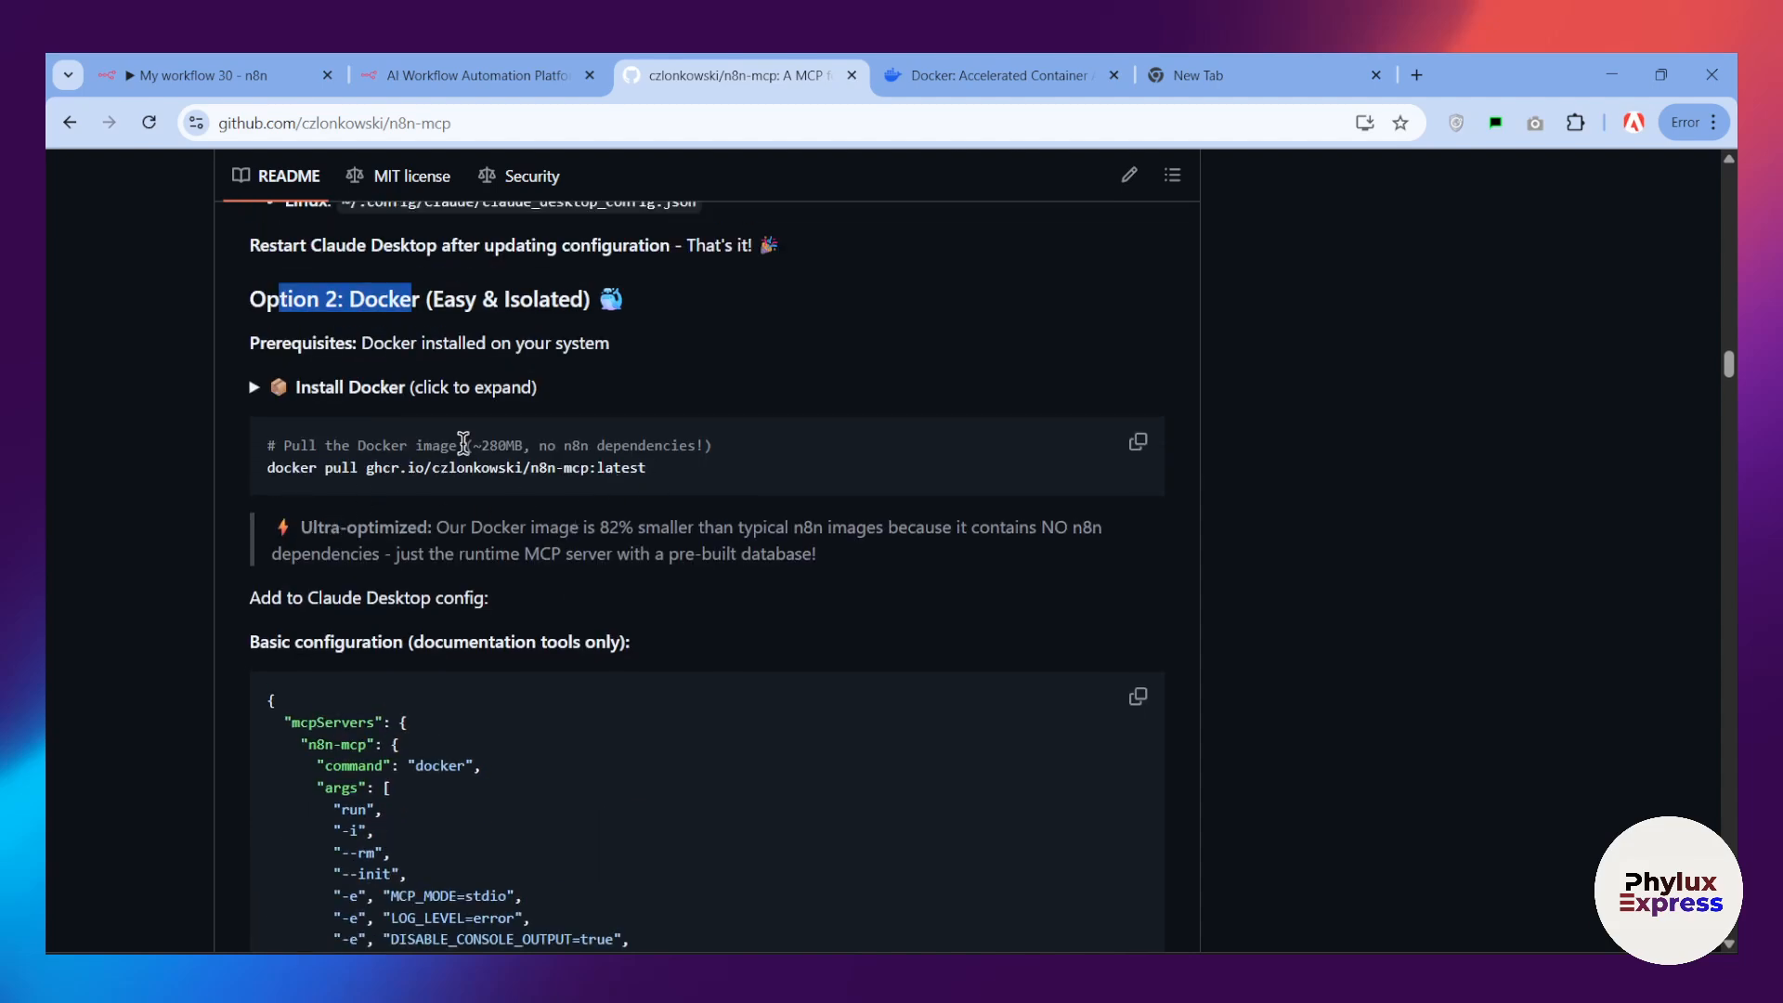
{"action": "left_click_drag", "start_coordinate": [780, 447], "coordinate": [607, 448]}
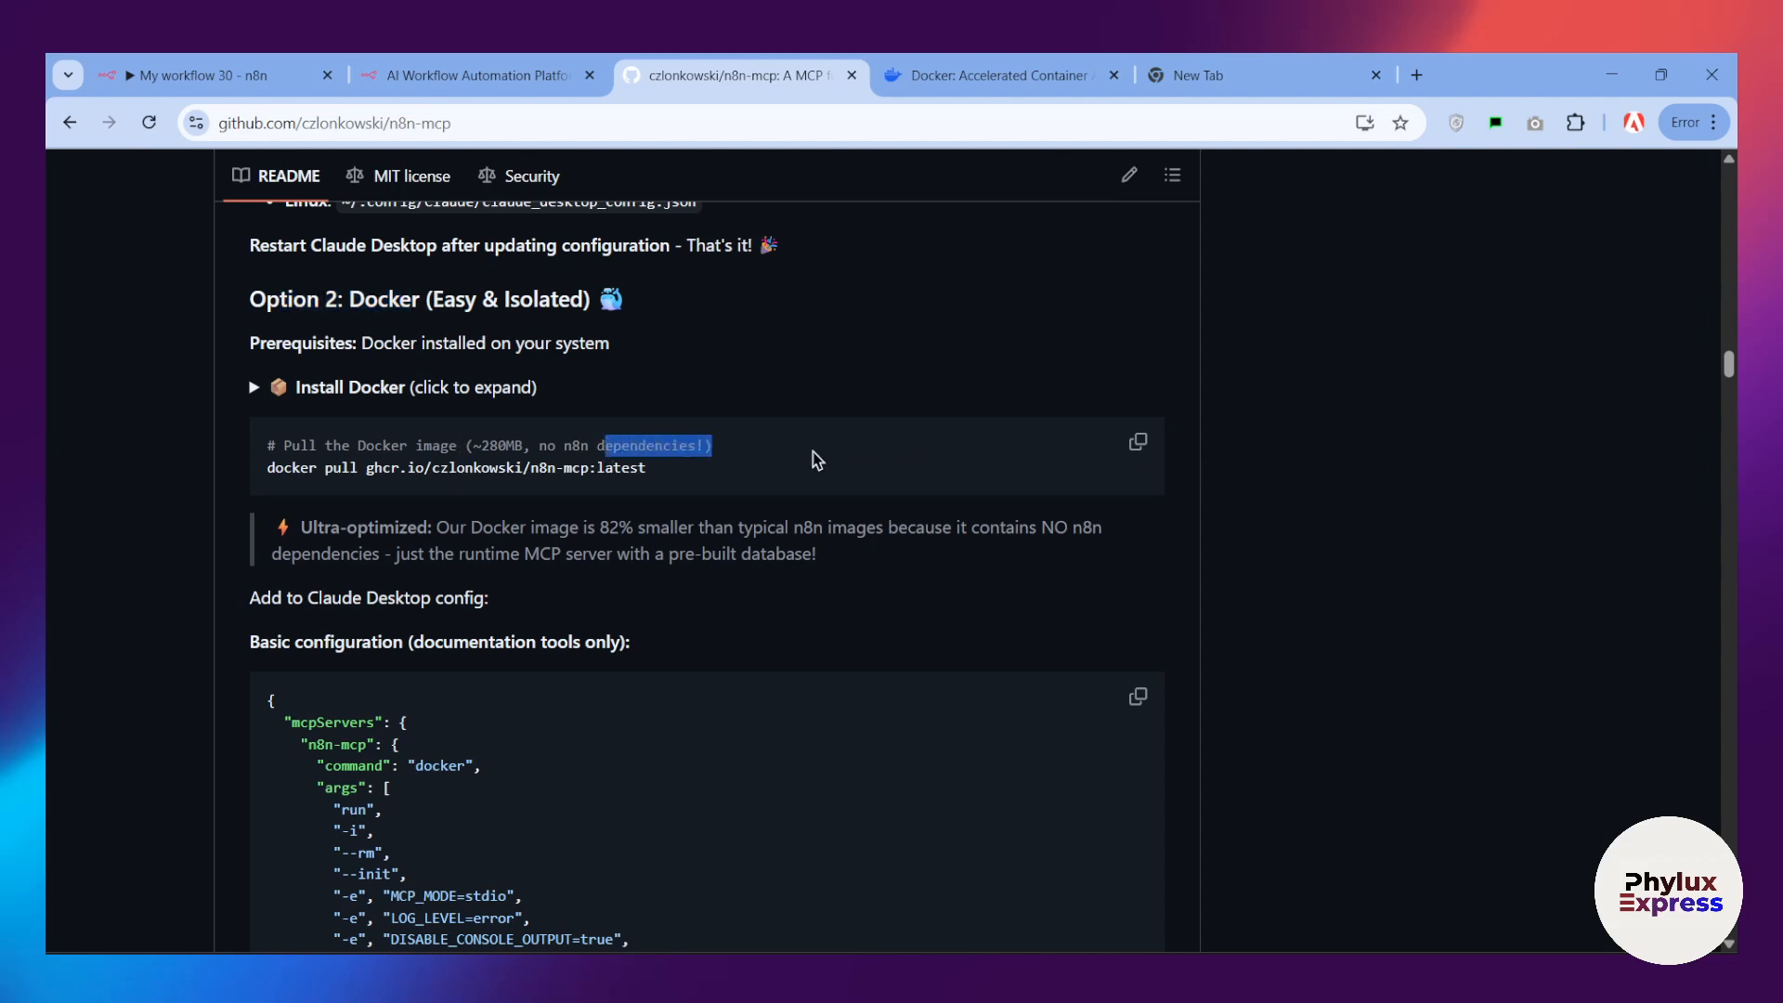
{"action": "left_click", "coordinate": [797, 465]}
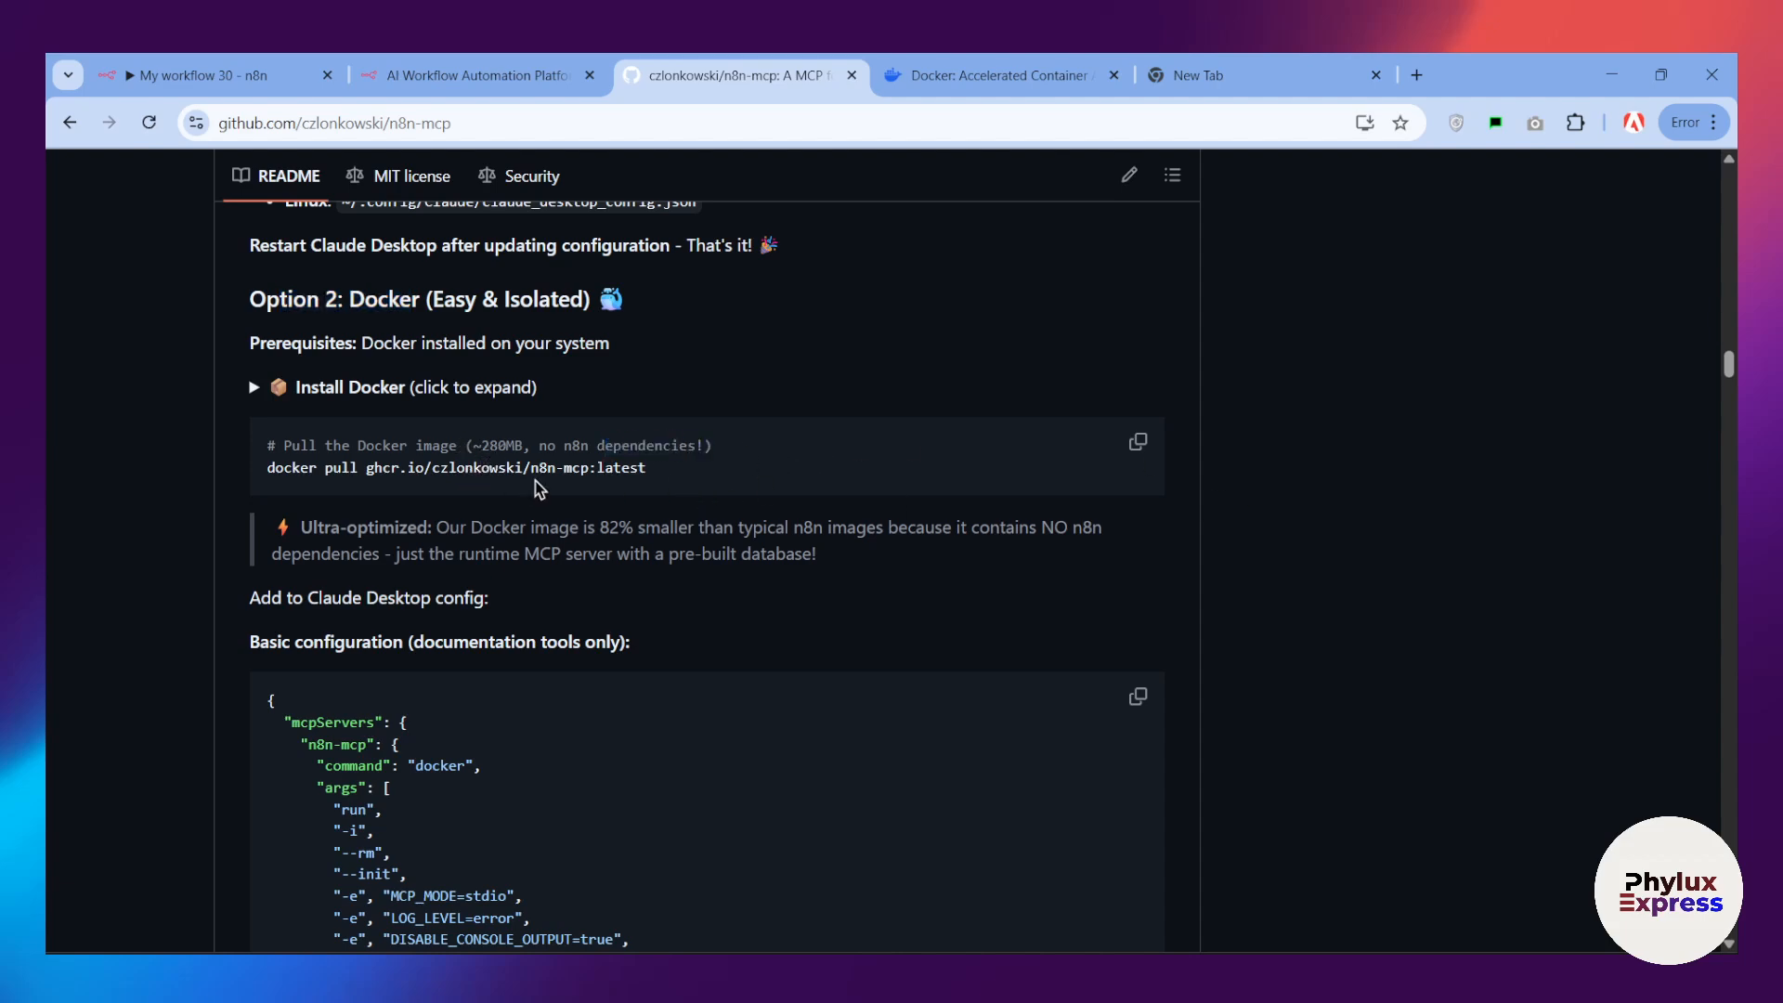
{"action": "left_click_drag", "start_coordinate": [661, 483], "coordinate": [266, 484]}
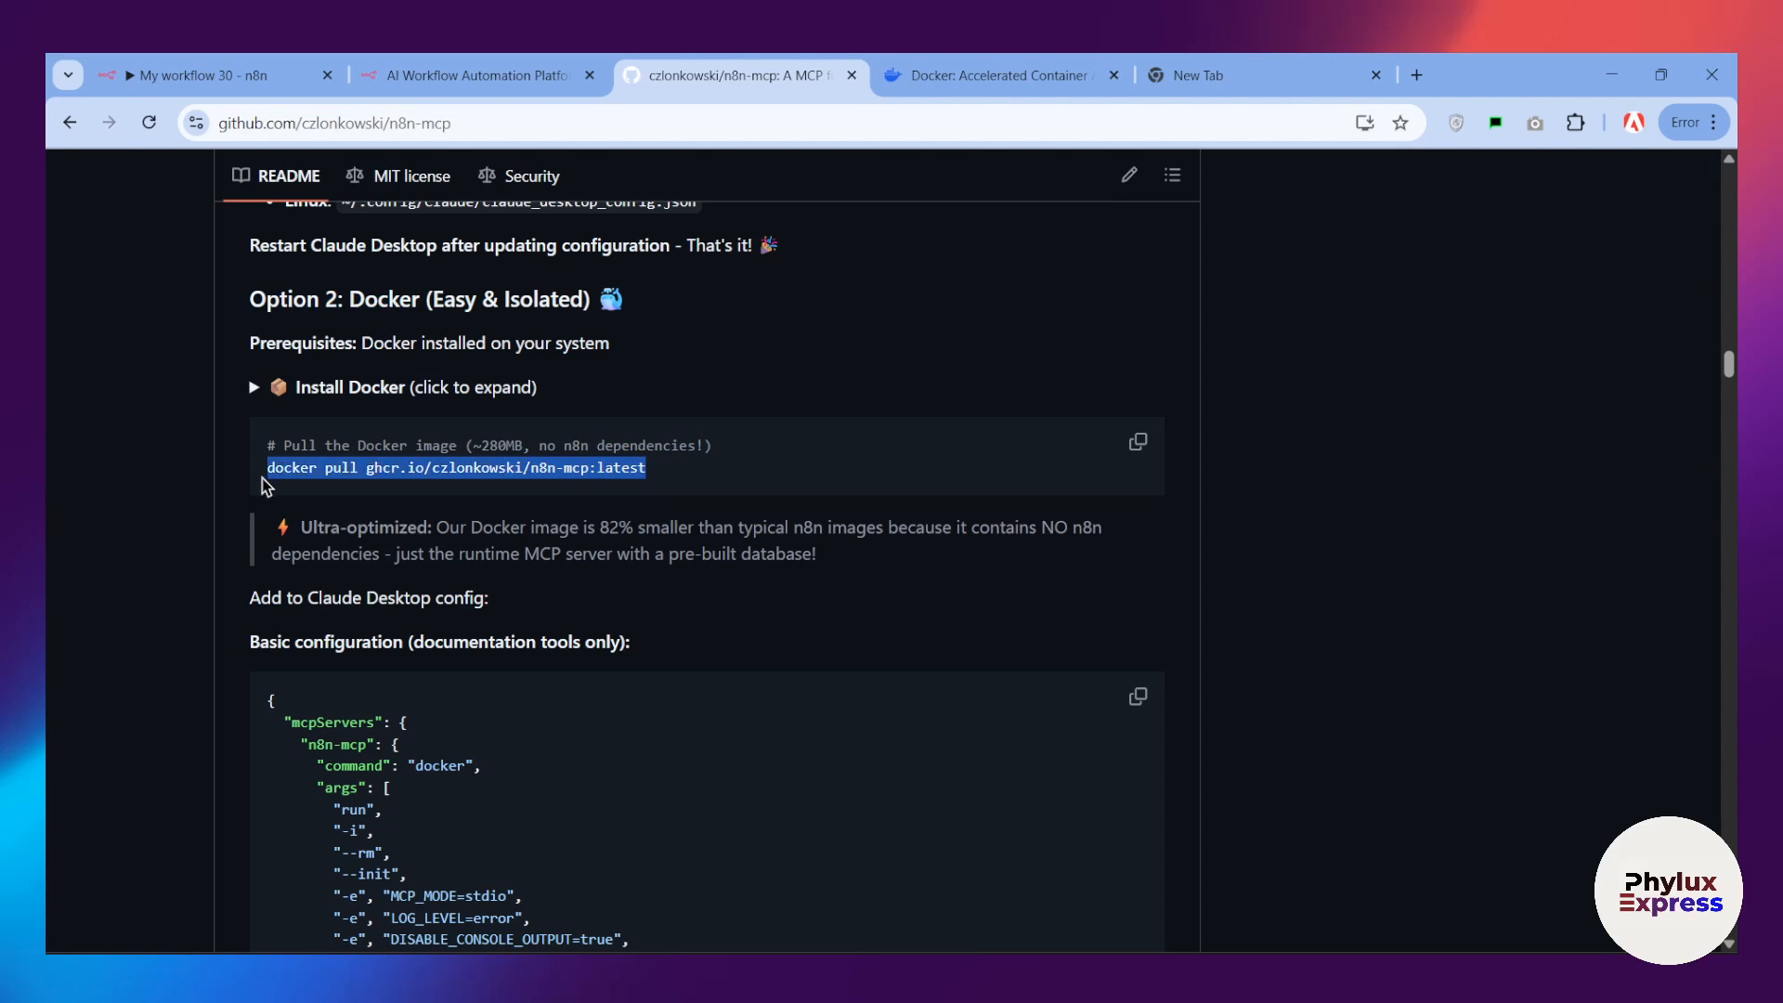
{"action": "right_click", "coordinate": [338, 457]}
{"action": "left_click", "coordinate": [371, 489]}
Step: Search the computer for Terminal and open it
{"action": "key", "text": "super"}
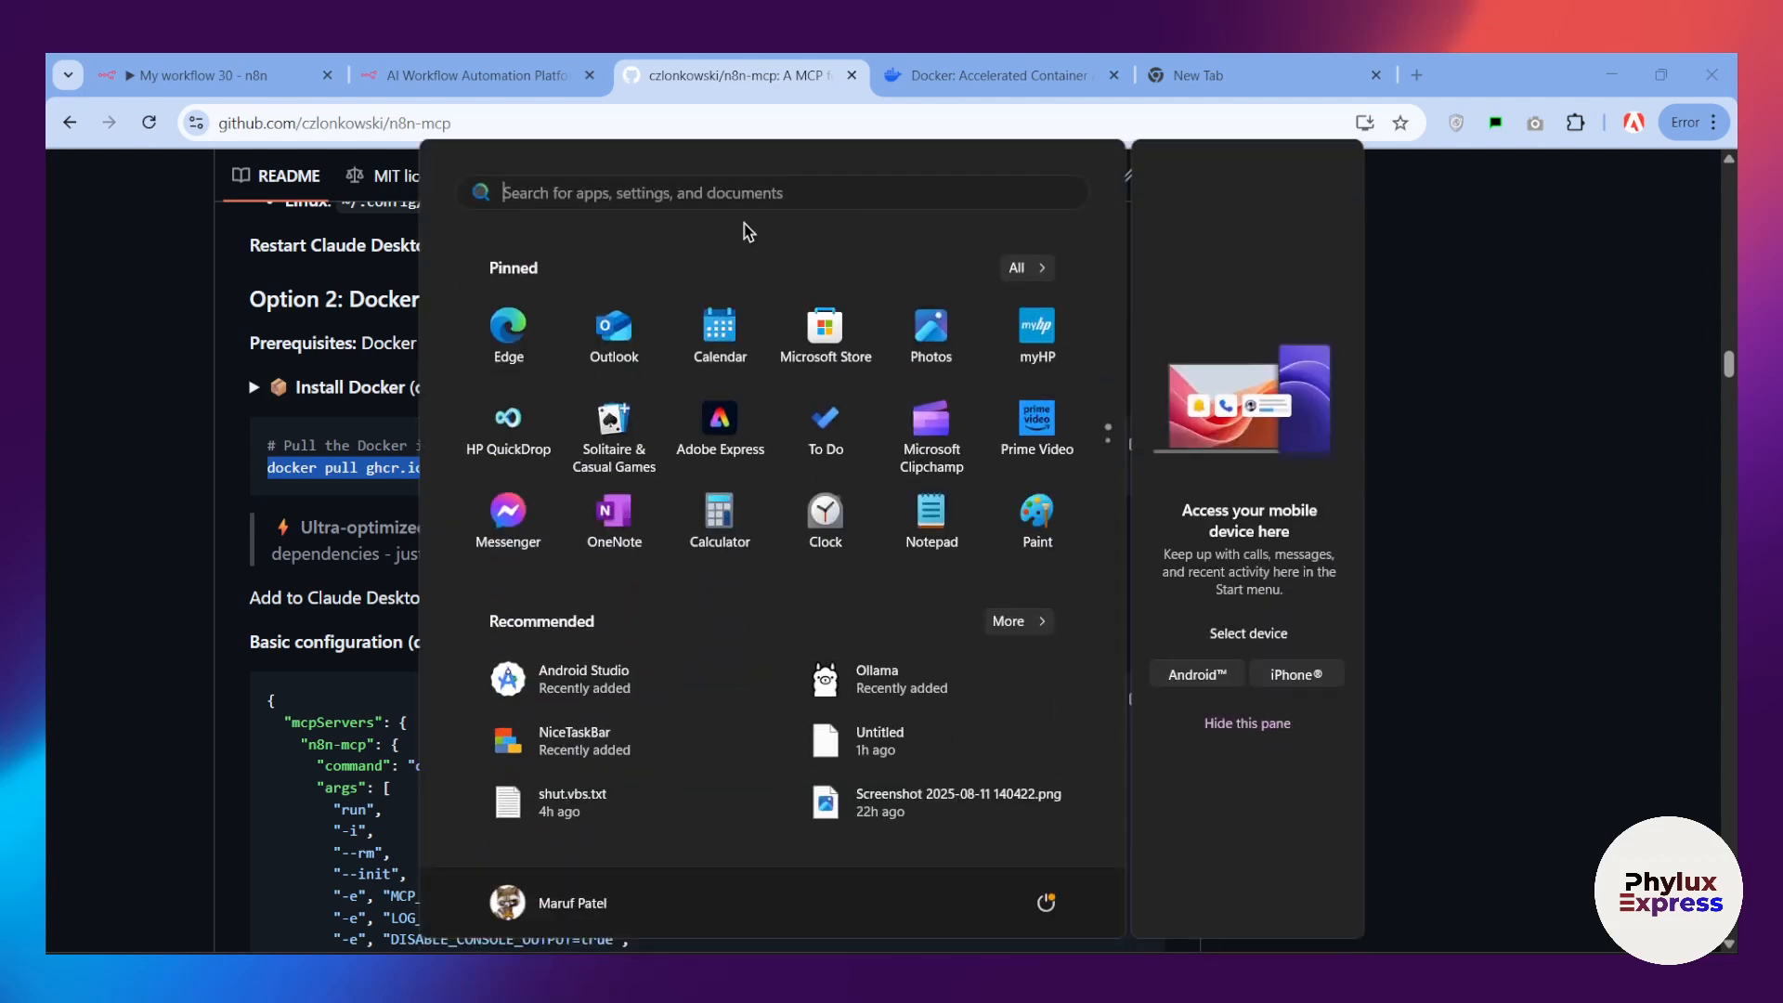
{"action": "type", "text": "r"}
{"action": "type", "text": "u"}
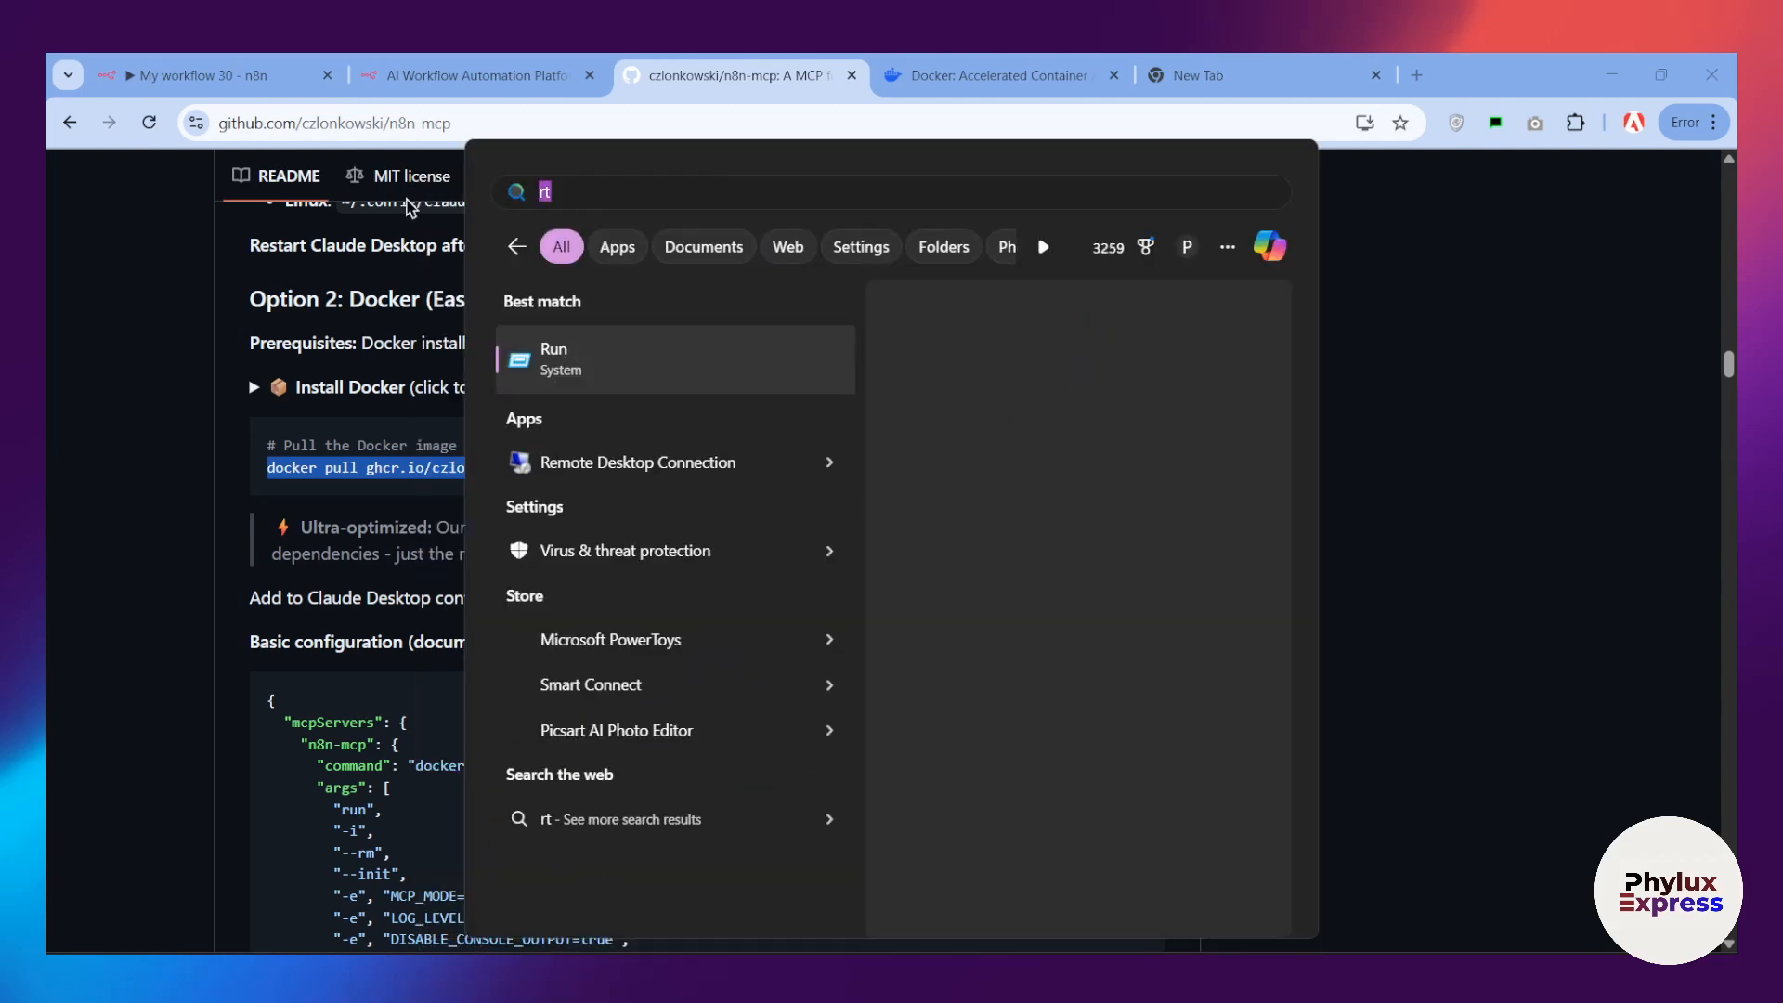
{"action": "key", "text": "BackSpace"}
{"action": "key", "text": "BackSpace"}
{"action": "type", "text": "ter"}
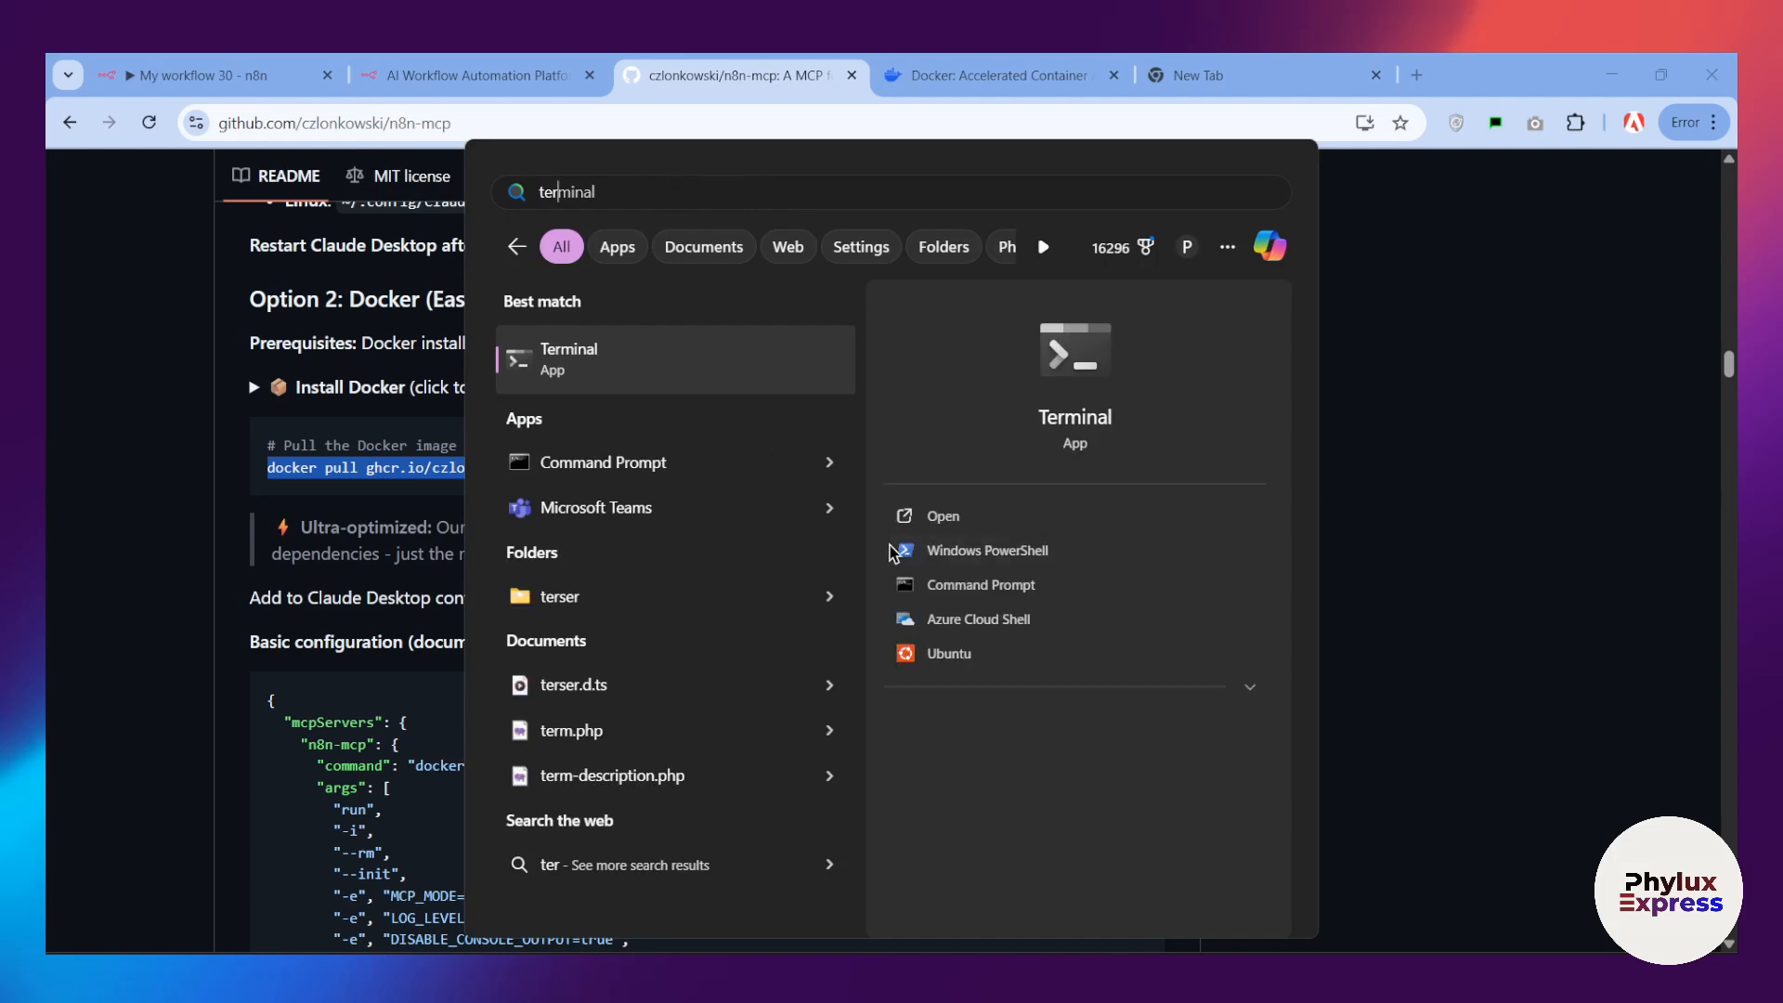
{"action": "left_click", "coordinate": [944, 515]}
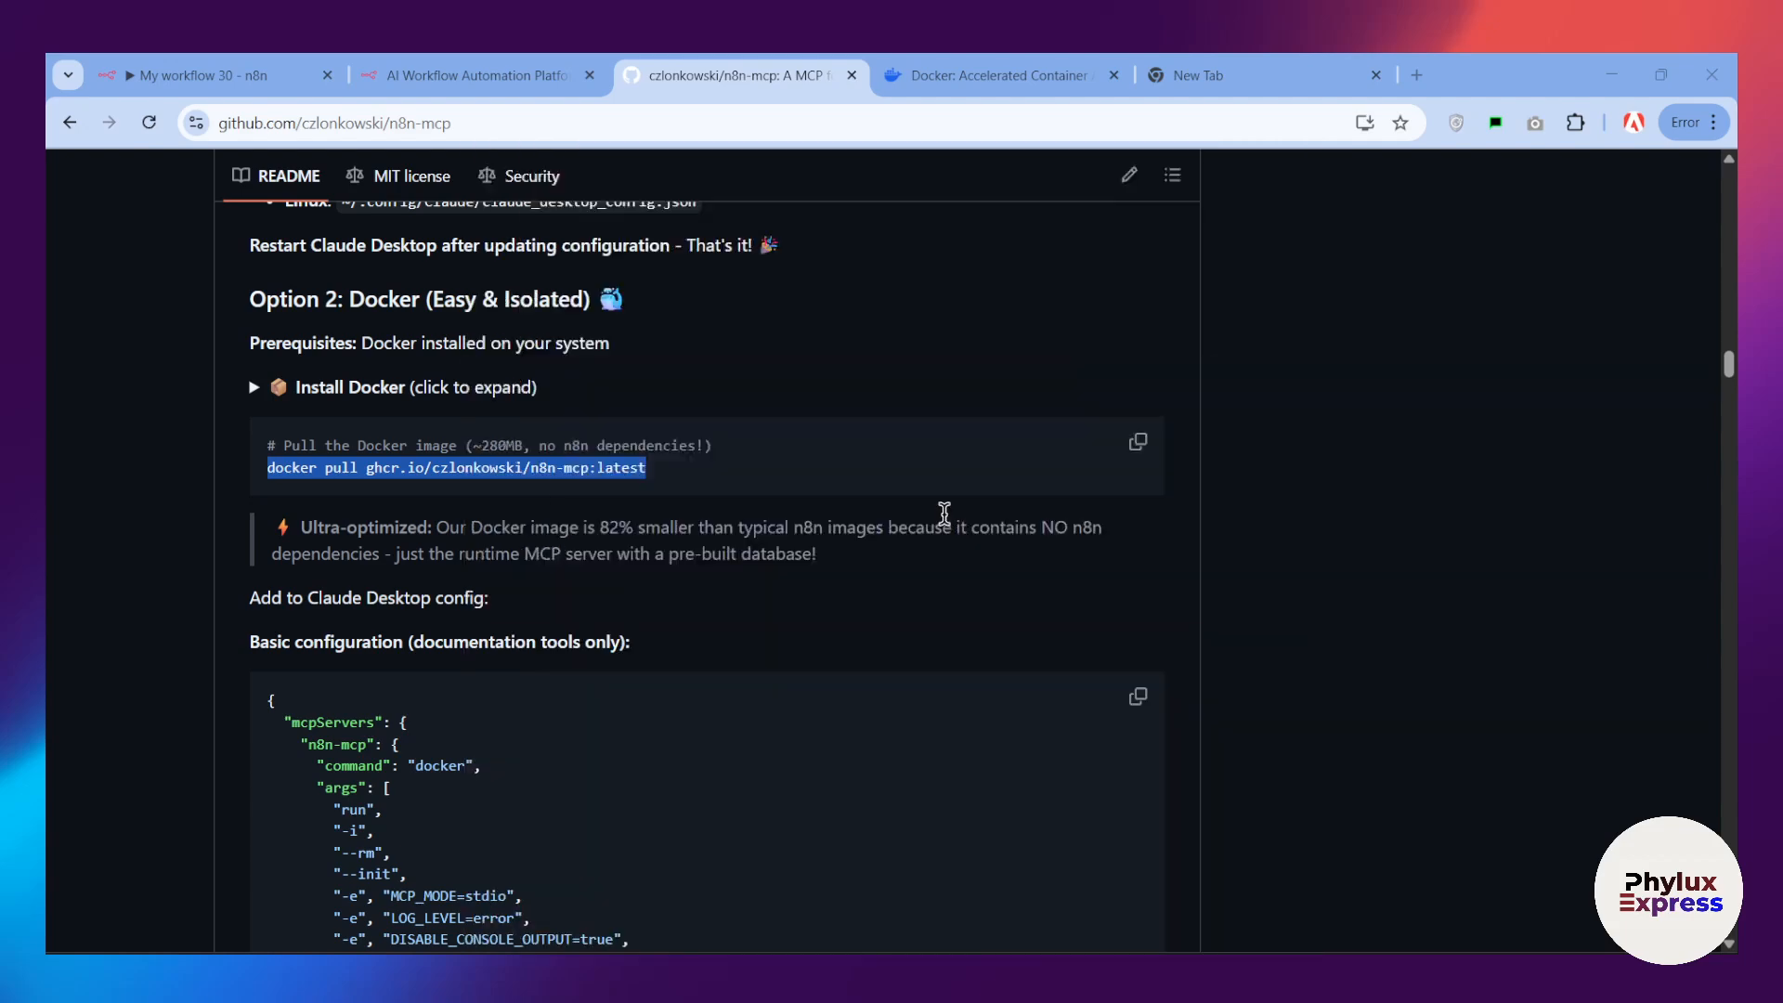
Step: Run "docker pull ghcr.io/czlonkowski/n8n-mcp:latest" in PowerShell and reposition the terminal window so its output is fully readable
{"action": "left_click_drag", "start_coordinate": [792, 107], "coordinate": [1188, 571]}
{"action": "scroll", "coordinate": [392, 444], "scroll_direction": "down", "scroll_amount": 1}
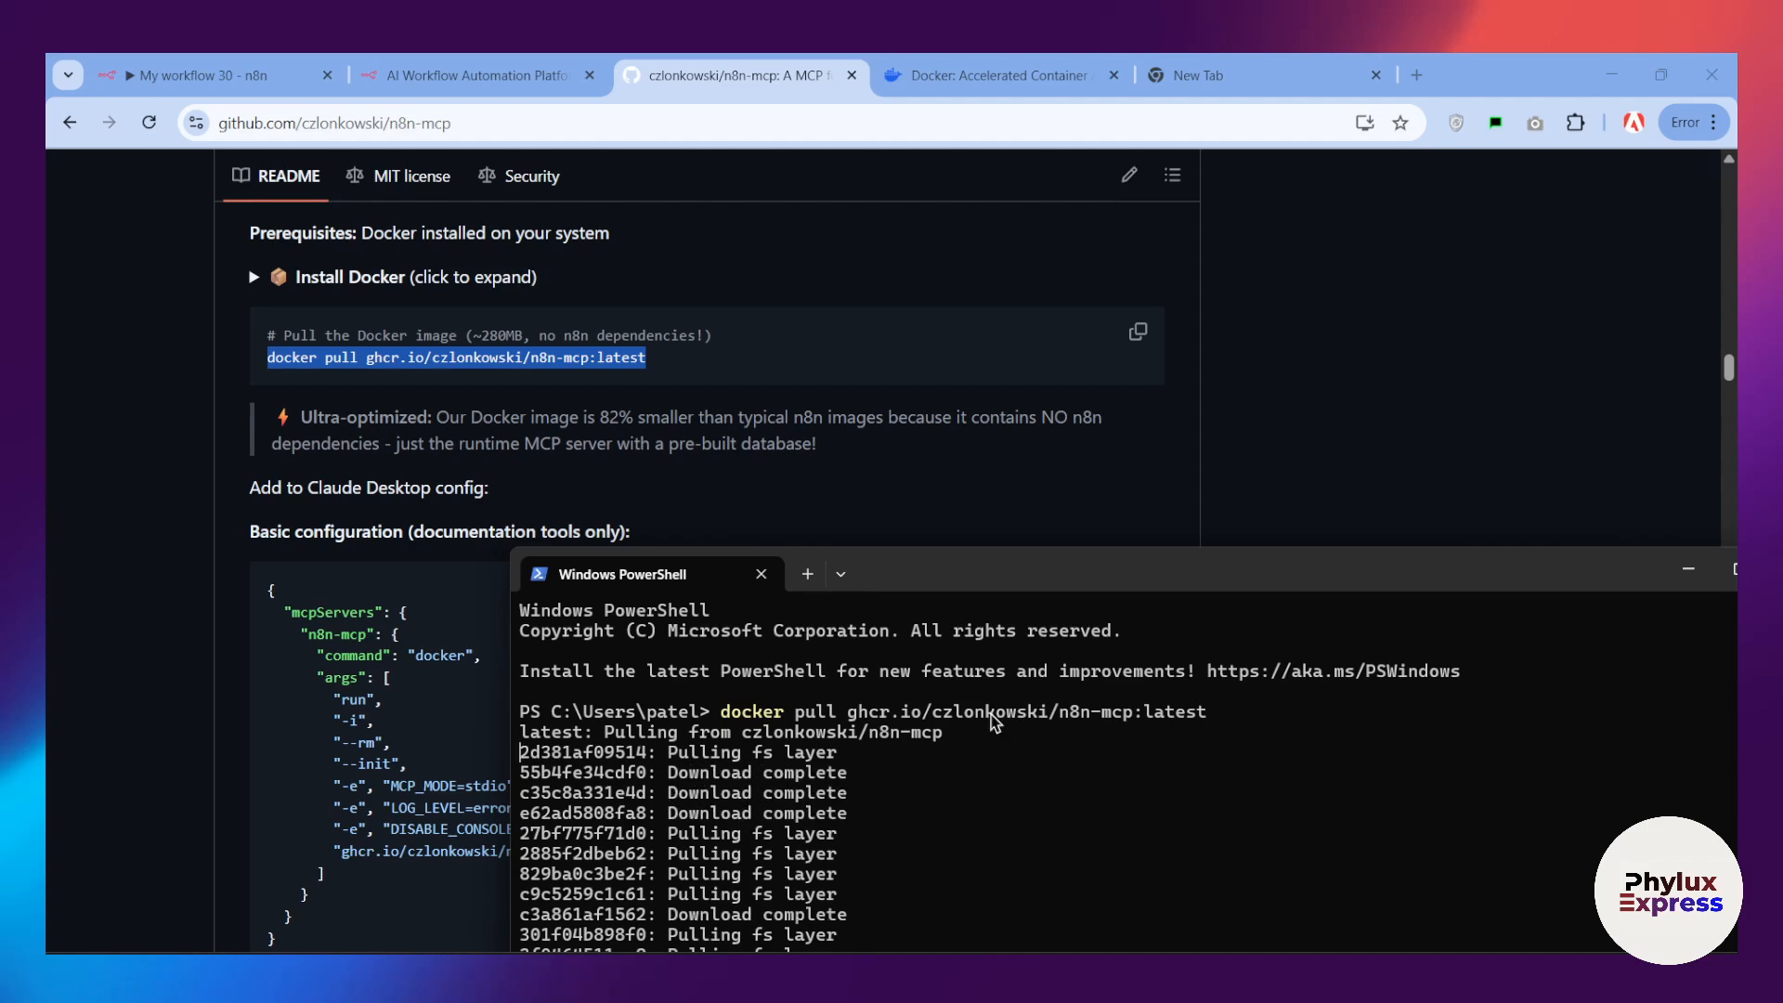
{"action": "left_click_drag", "start_coordinate": [956, 574], "coordinate": [759, 206]}
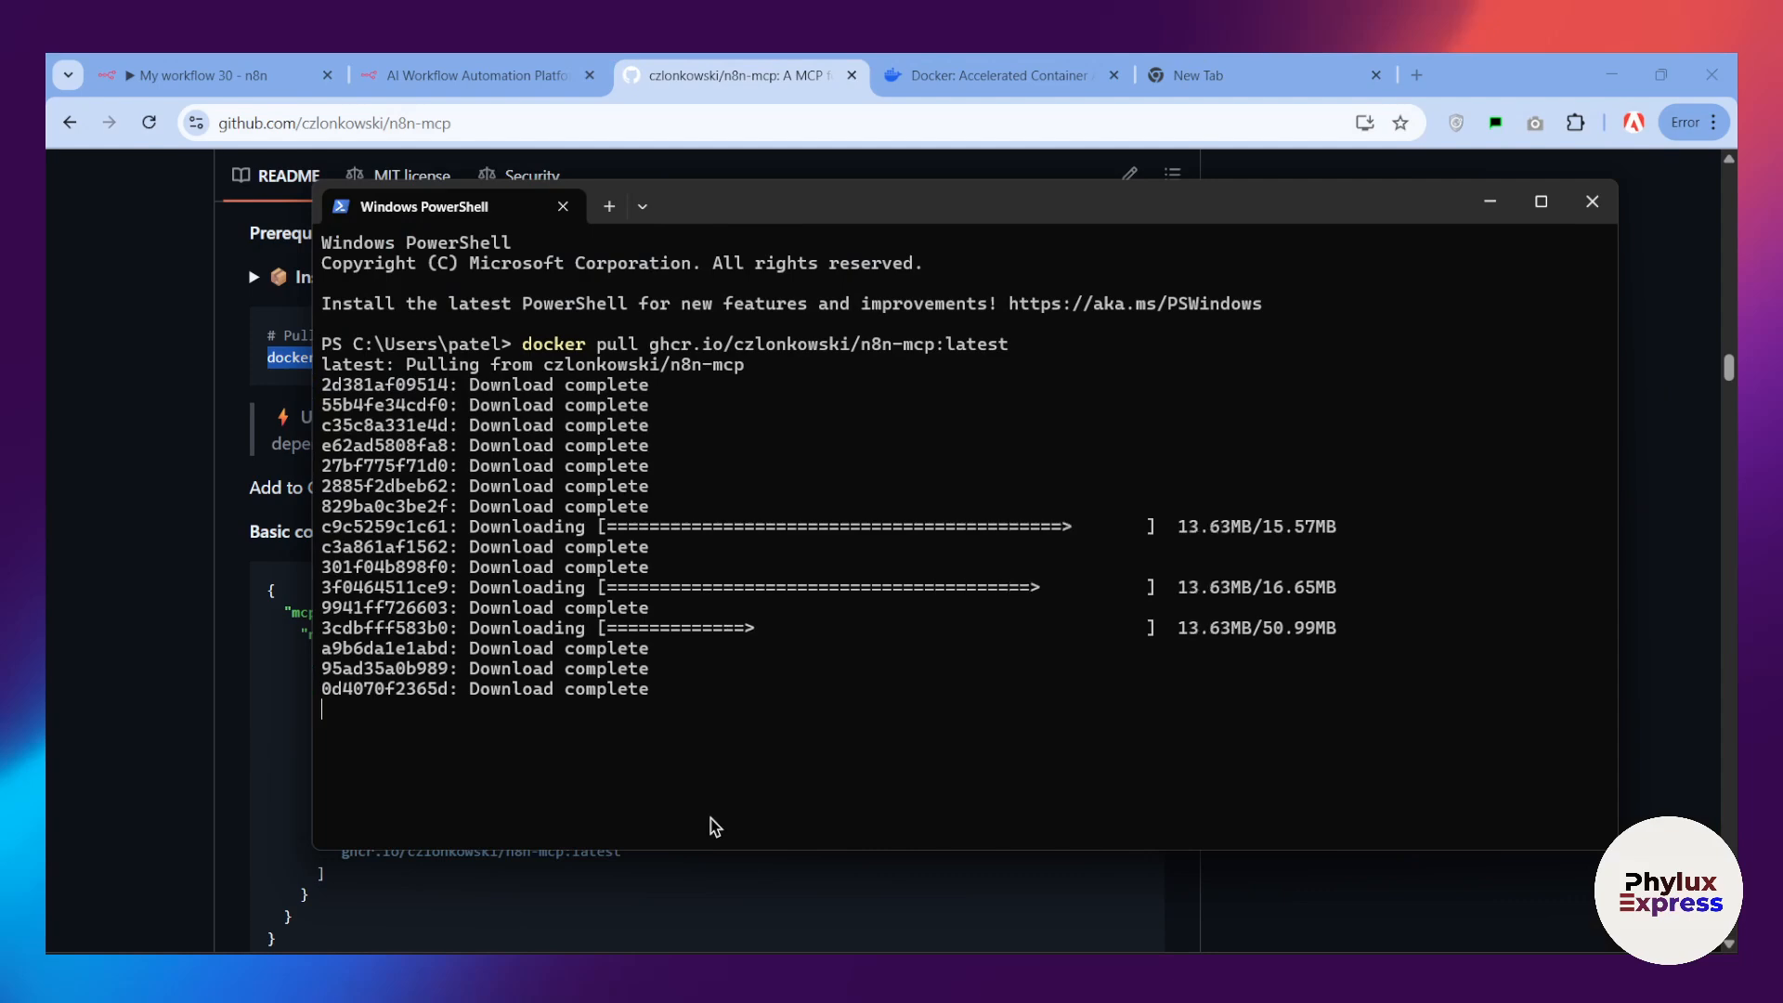
Step: Switch to Docker Desktop and check its local images for ghcr.io/czlonkowski/n8n-mcp
{"action": "type", "text": "zz"}
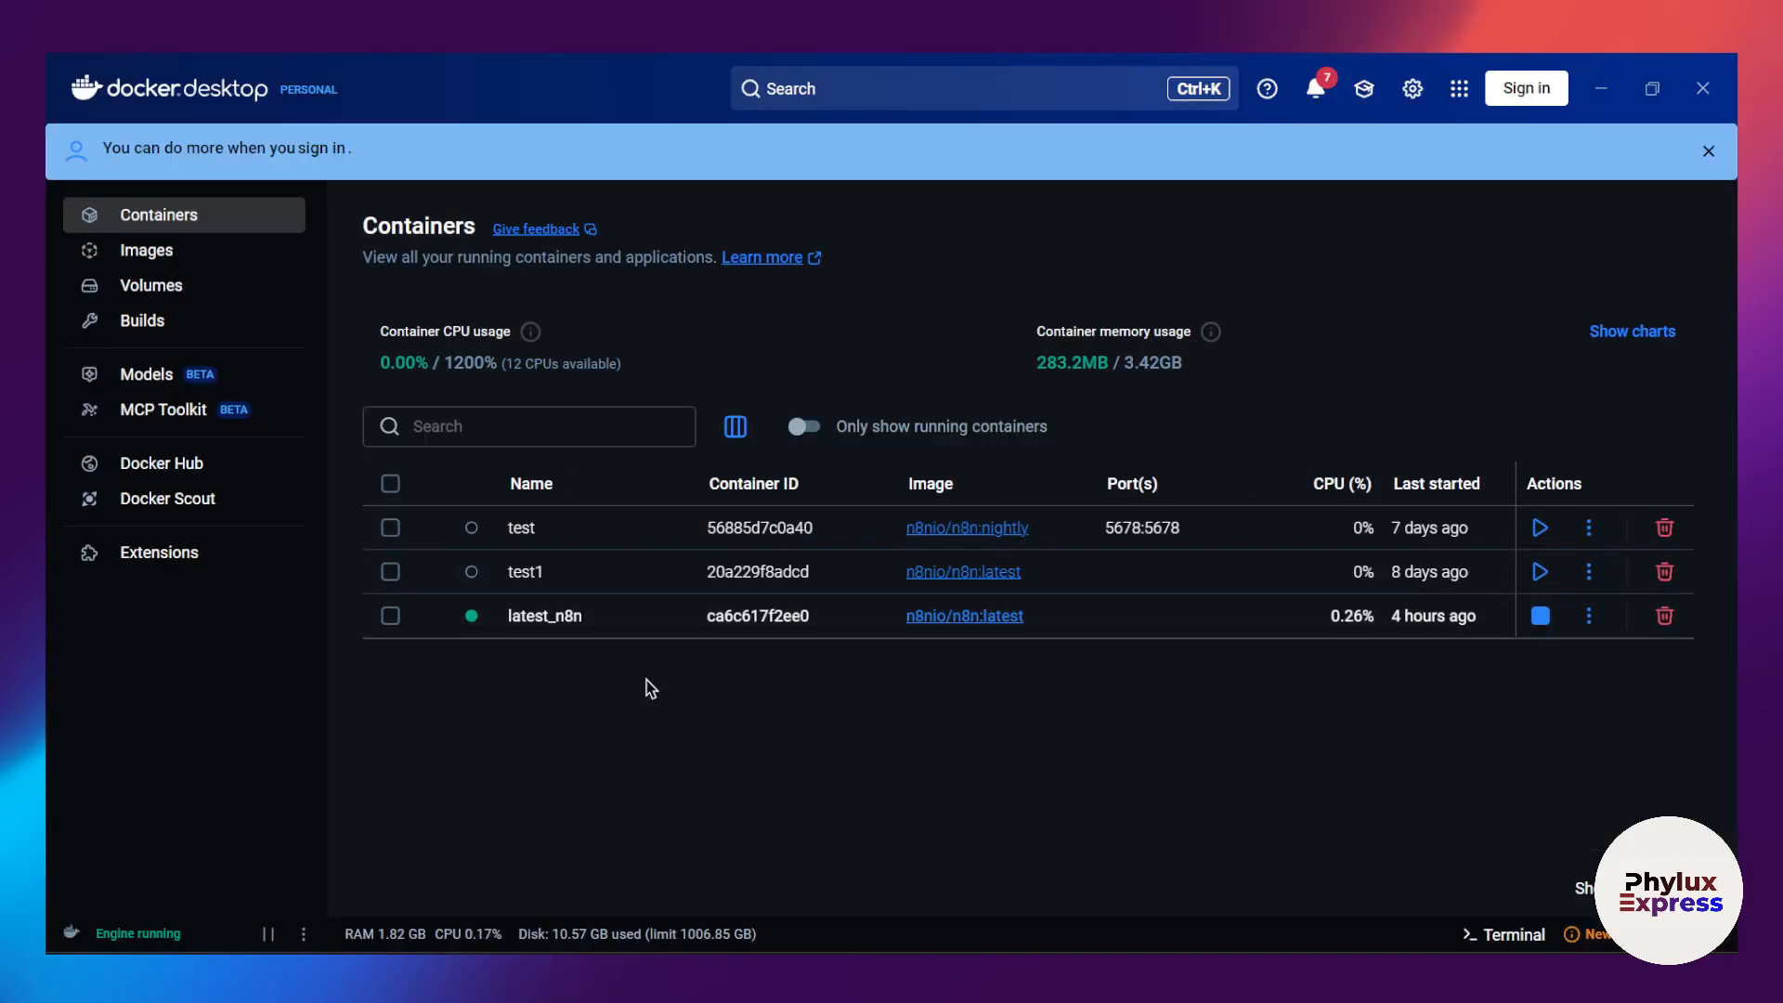
{"action": "left_click", "coordinate": [132, 256]}
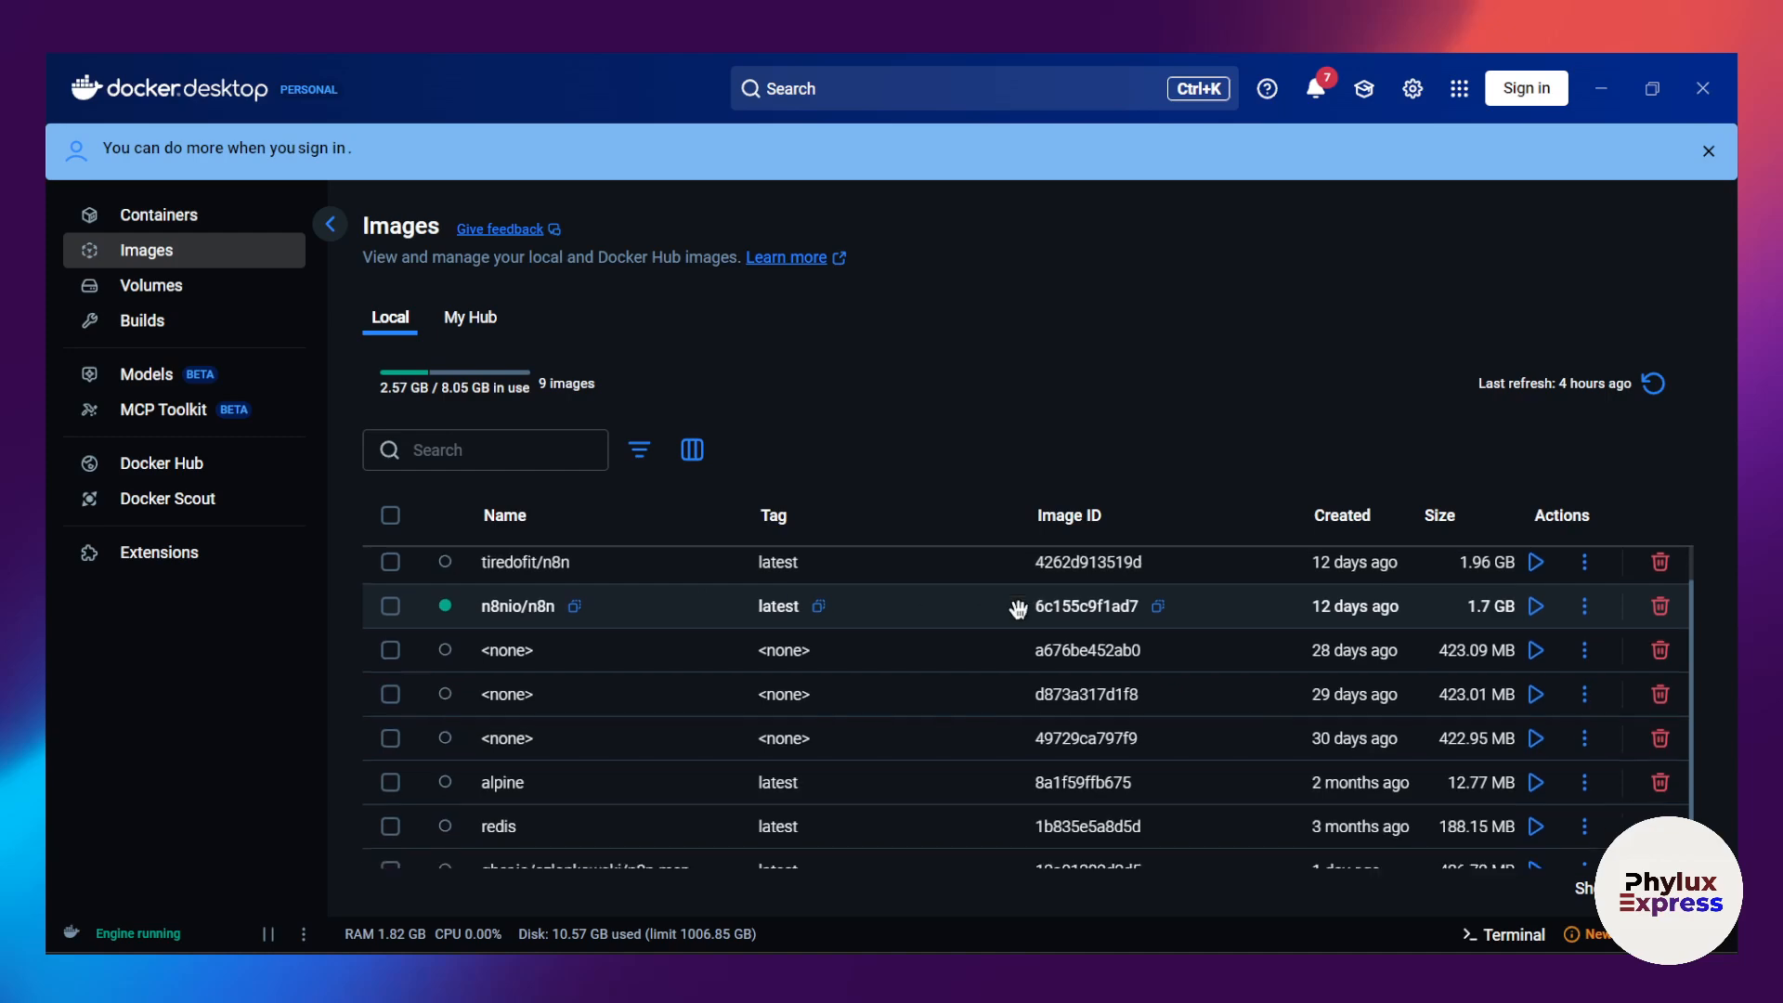
{"action": "scroll", "coordinate": [1021, 665], "scroll_direction": "down", "scroll_amount": 1}
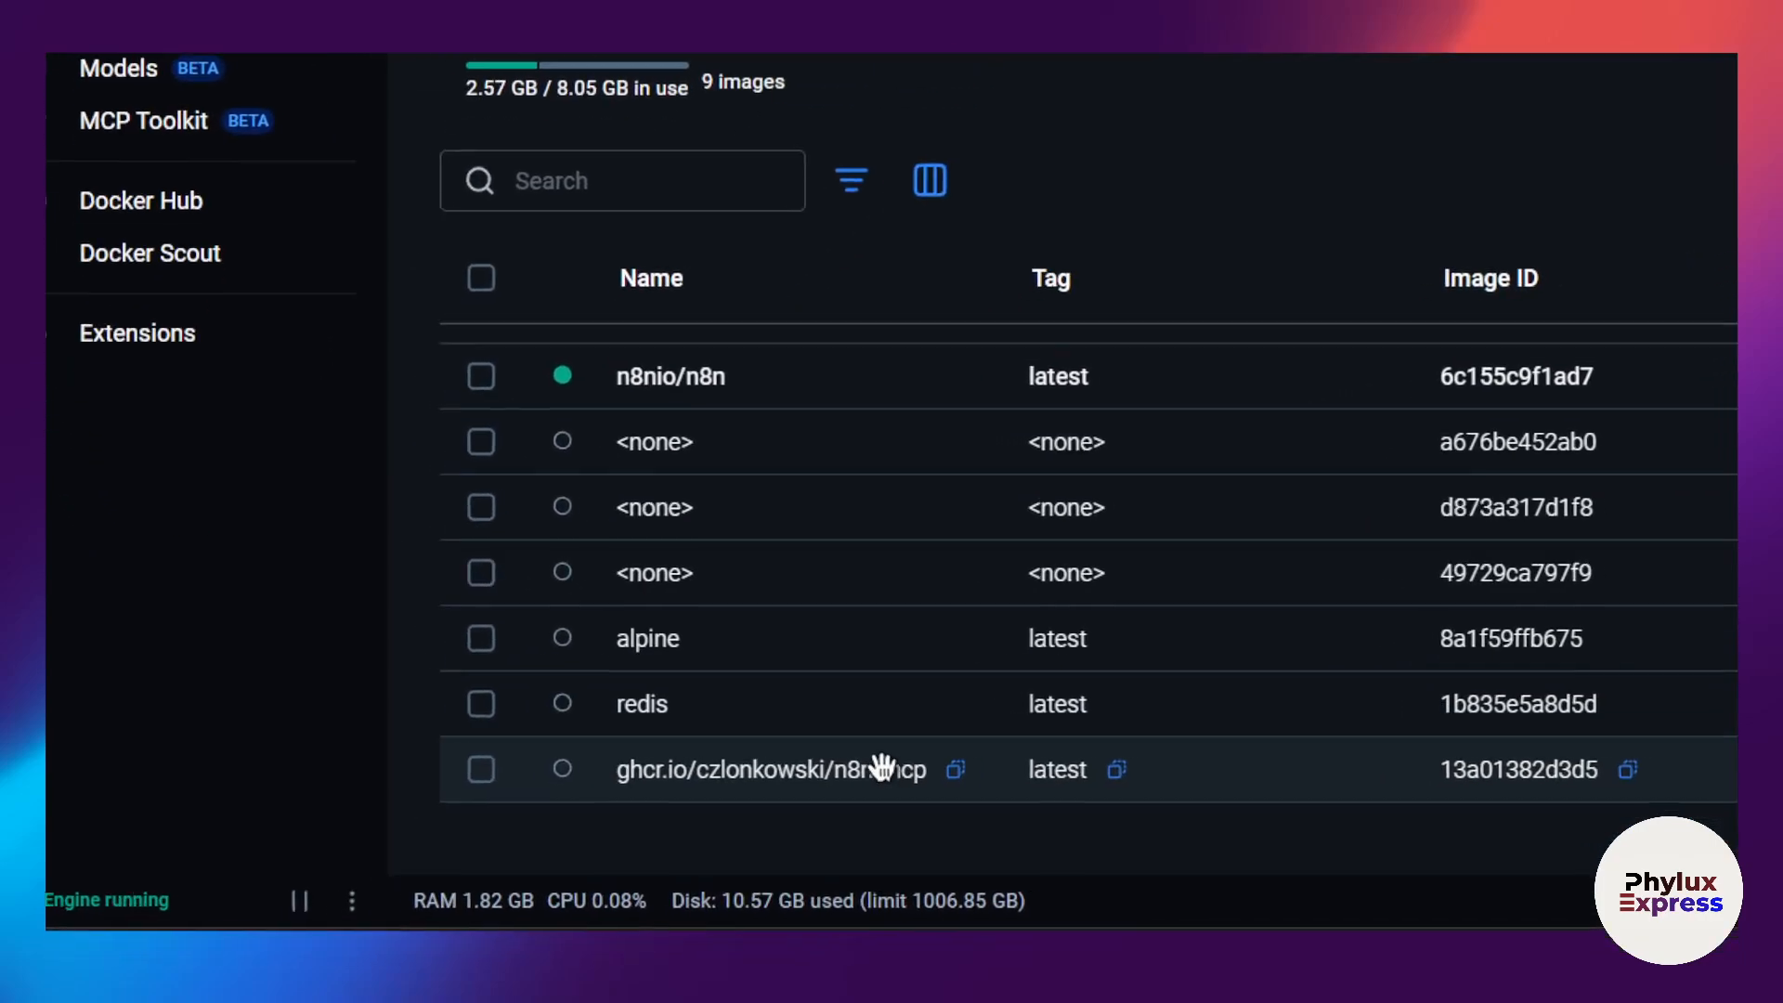
{"action": "scroll", "coordinate": [1077, 654], "scroll_direction": "up", "scroll_amount": 2}
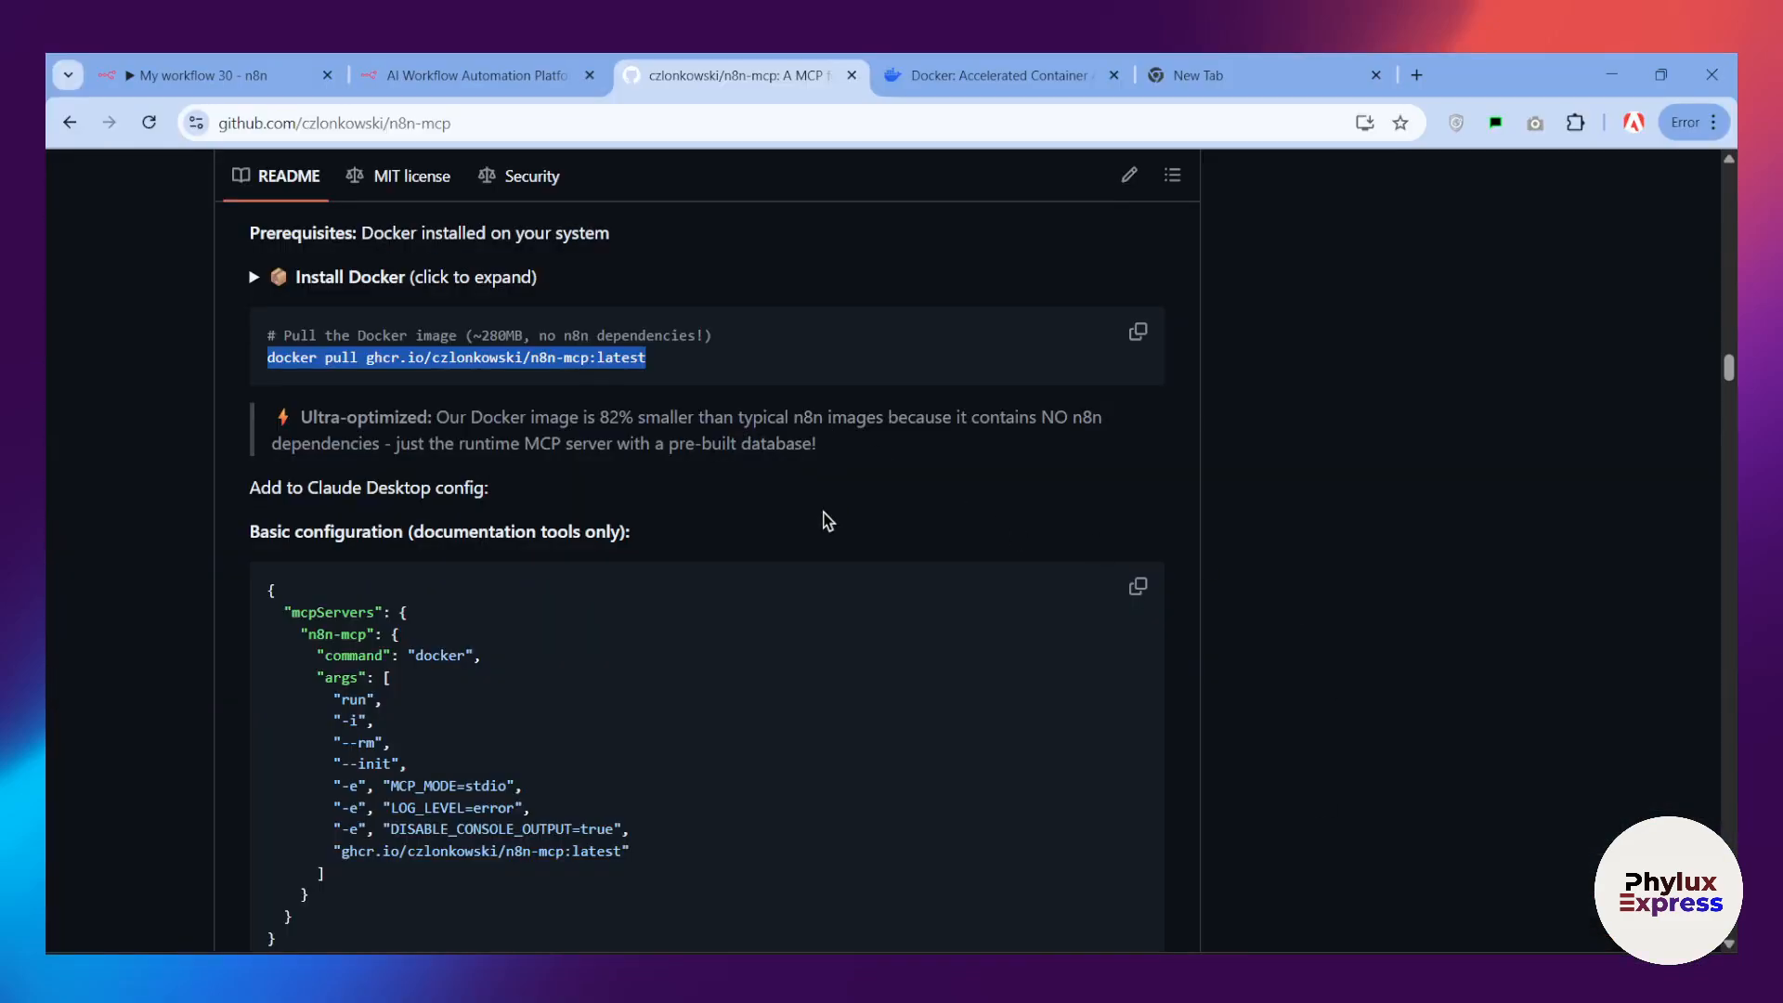
Step: Return to the n8n-mcp README and compare the Docker option's basic configuration with its full configuration with n8n management tools
{"action": "scroll", "coordinate": [758, 492], "scroll_direction": "down", "scroll_amount": 6}
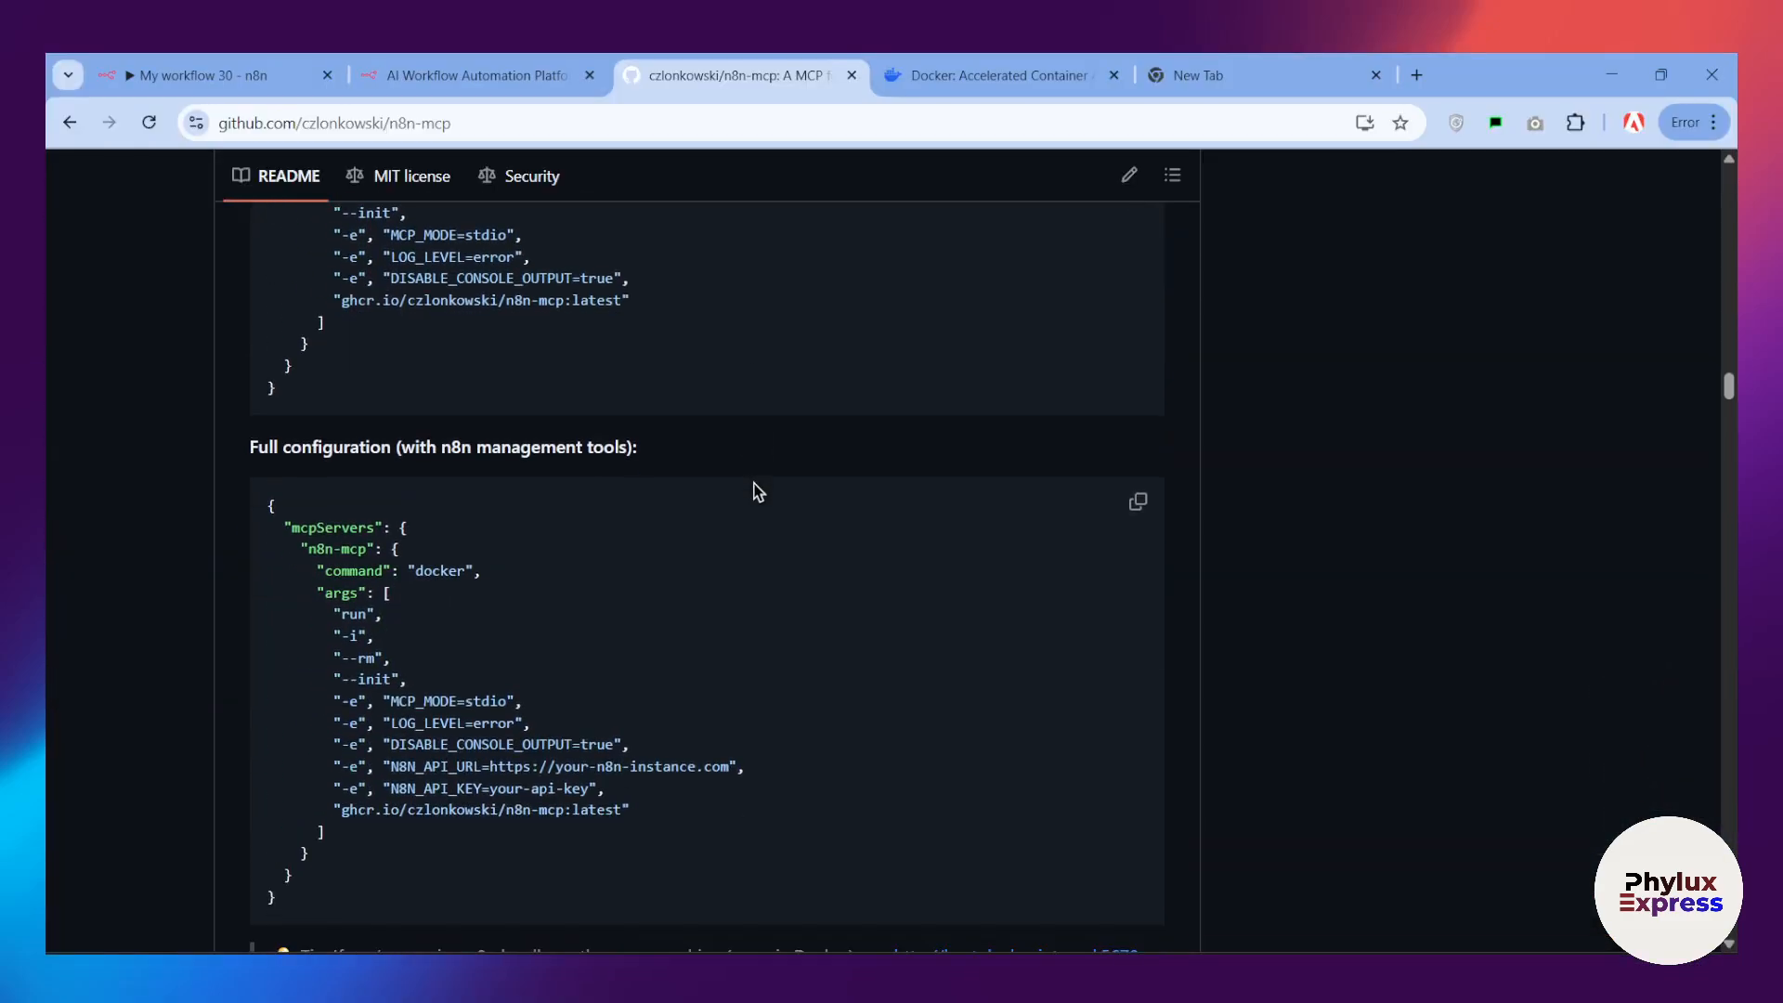
{"action": "scroll", "coordinate": [758, 492], "scroll_direction": "down", "scroll_amount": 1}
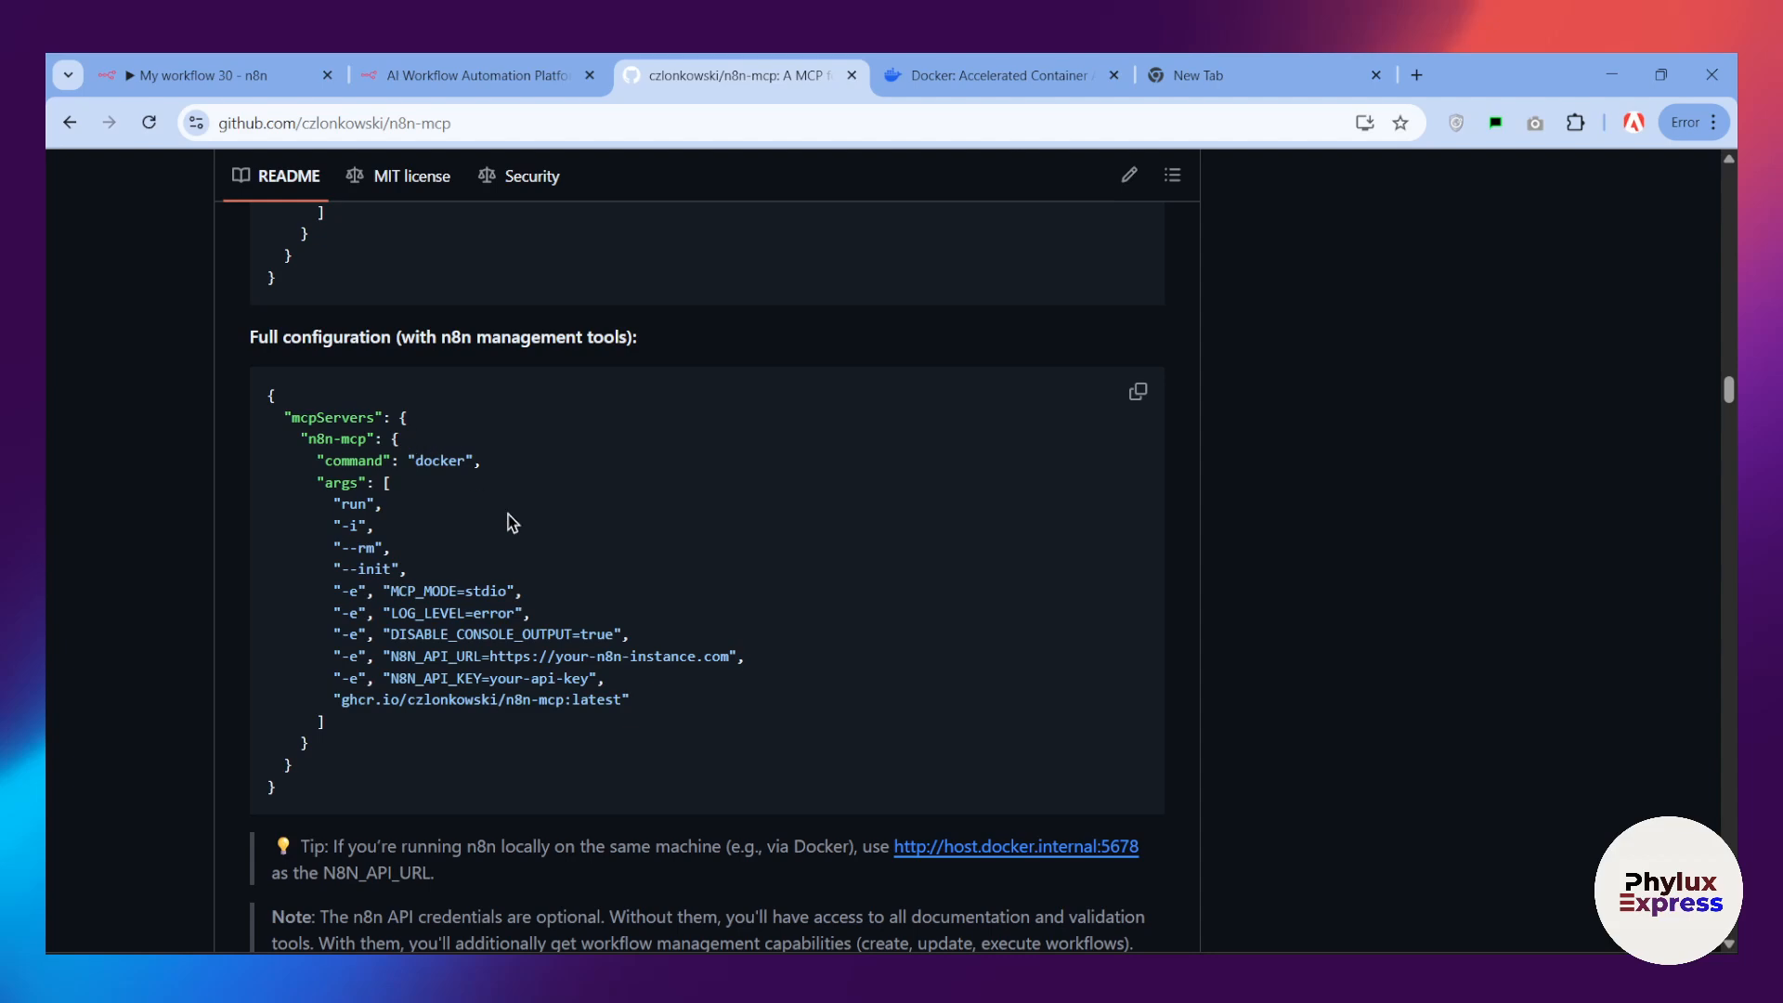
{"action": "scroll", "coordinate": [279, 462], "scroll_direction": "up", "scroll_amount": 4}
{"action": "scroll", "coordinate": [369, 535], "scroll_direction": "down", "scroll_amount": 1}
{"action": "scroll", "coordinate": [378, 566], "scroll_direction": "up", "scroll_amount": 1}
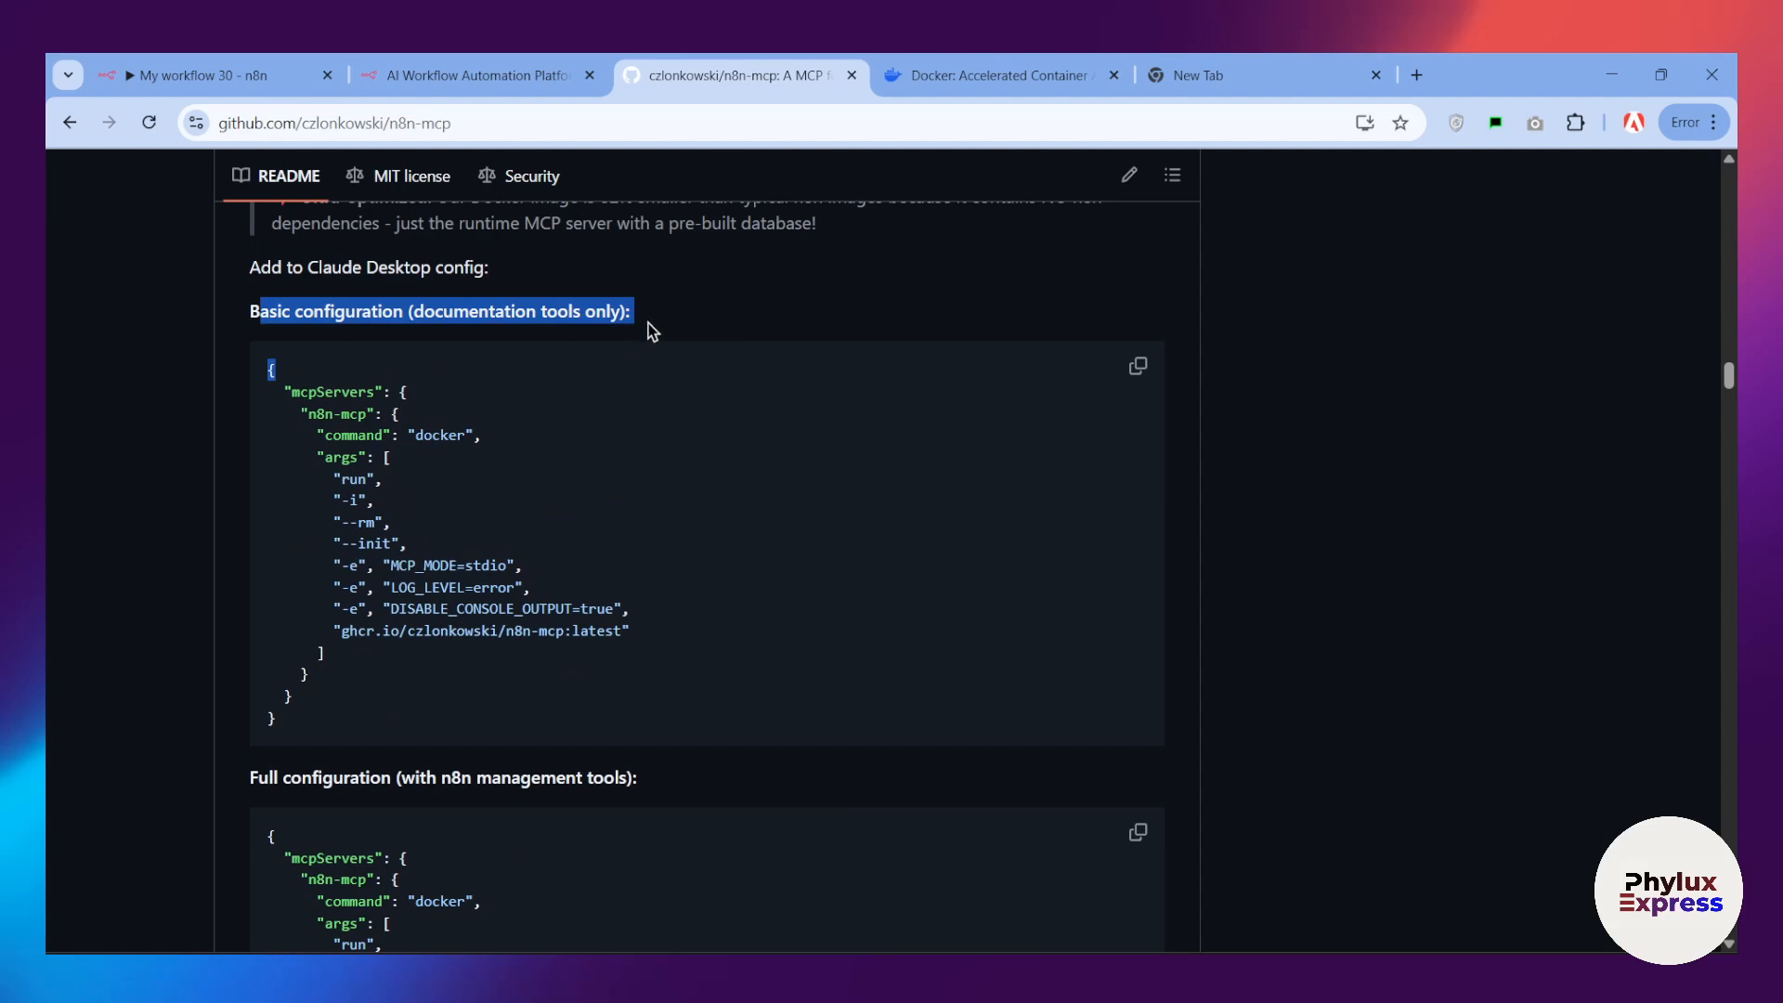
{"action": "scroll", "coordinate": [648, 323], "scroll_direction": "down", "scroll_amount": 1}
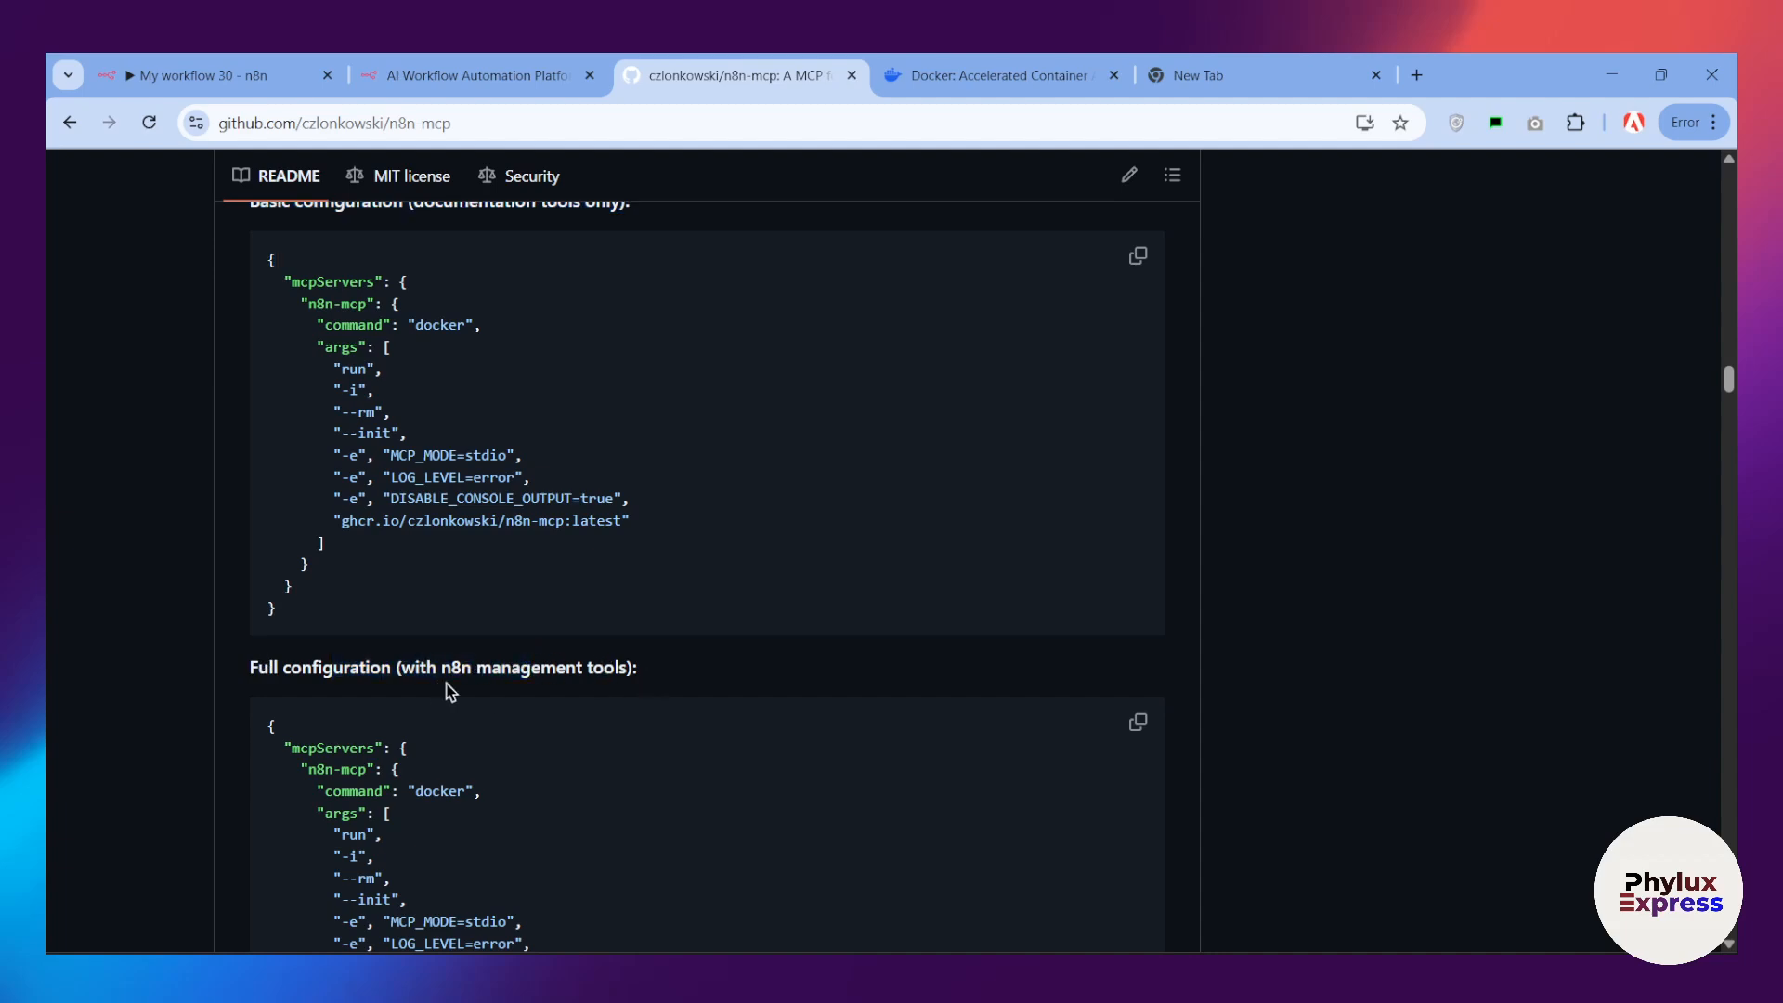
{"action": "scroll", "coordinate": [661, 682], "scroll_direction": "down", "scroll_amount": 3}
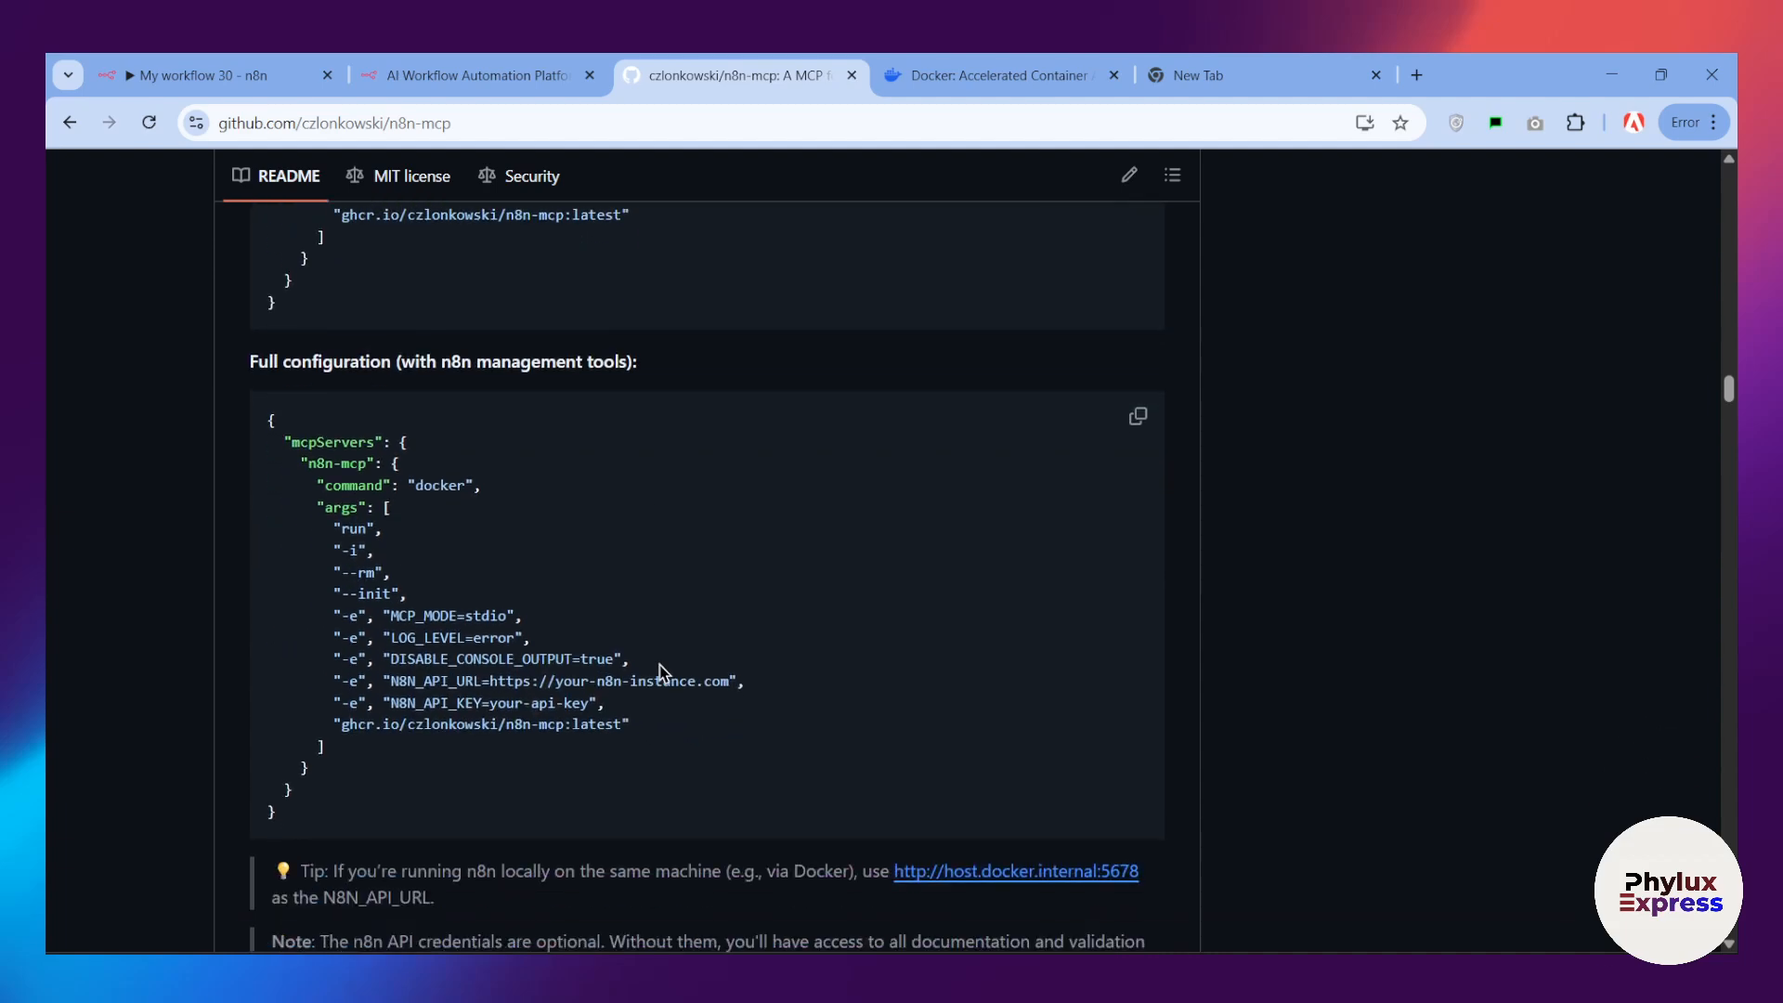
{"action": "scroll", "coordinate": [659, 664], "scroll_direction": "up", "scroll_amount": 1}
{"action": "scroll", "coordinate": [1064, 500], "scroll_direction": "down", "scroll_amount": 2}
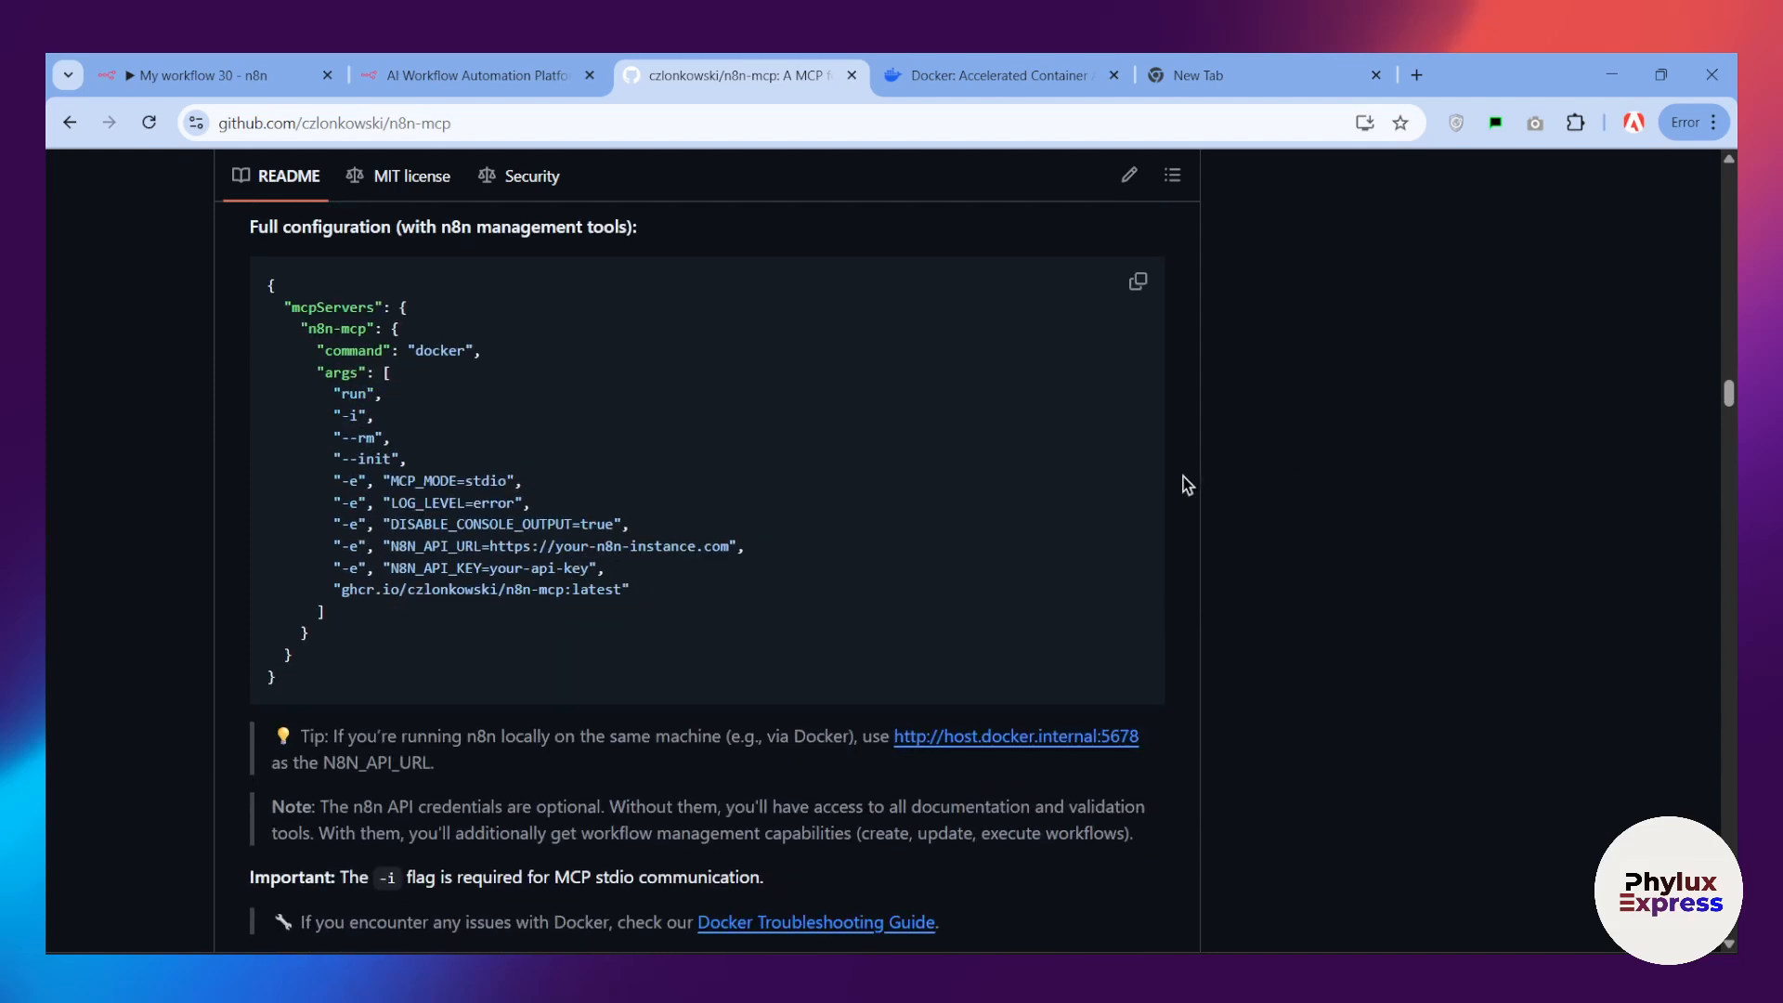
{"action": "scroll", "coordinate": [763, 526], "scroll_direction": "up", "scroll_amount": 3}
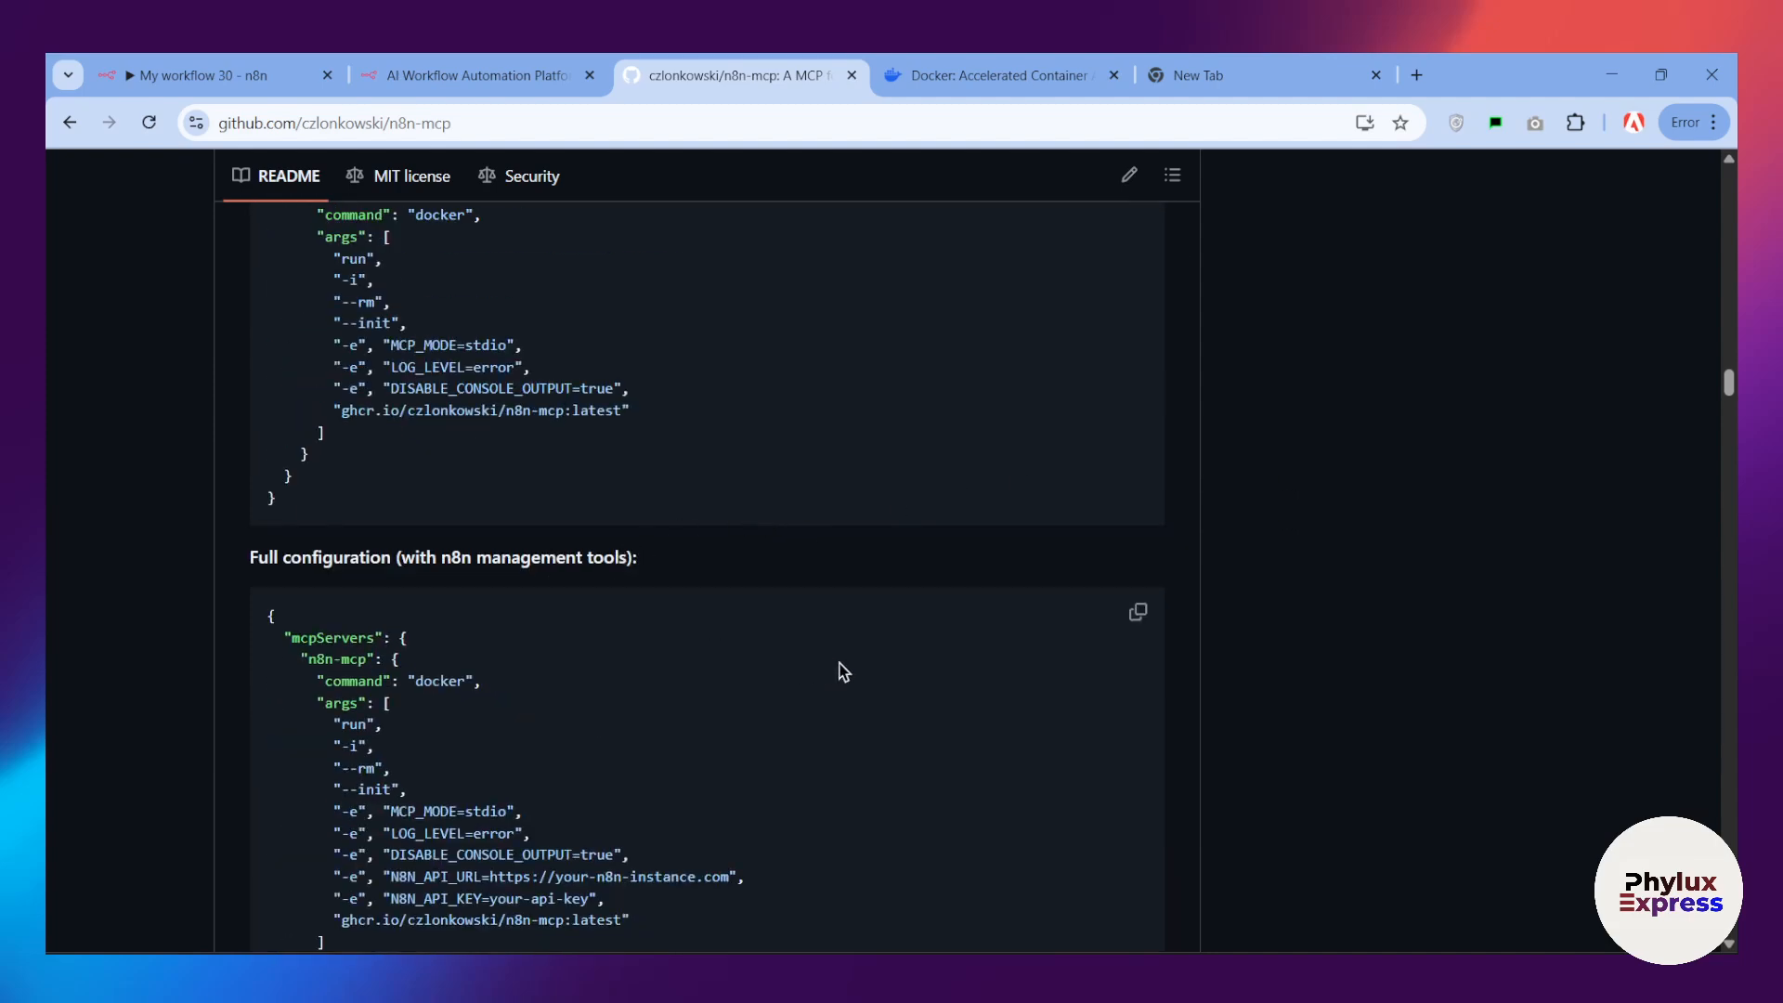
{"action": "scroll", "coordinate": [845, 667], "scroll_direction": "down", "scroll_amount": 1}
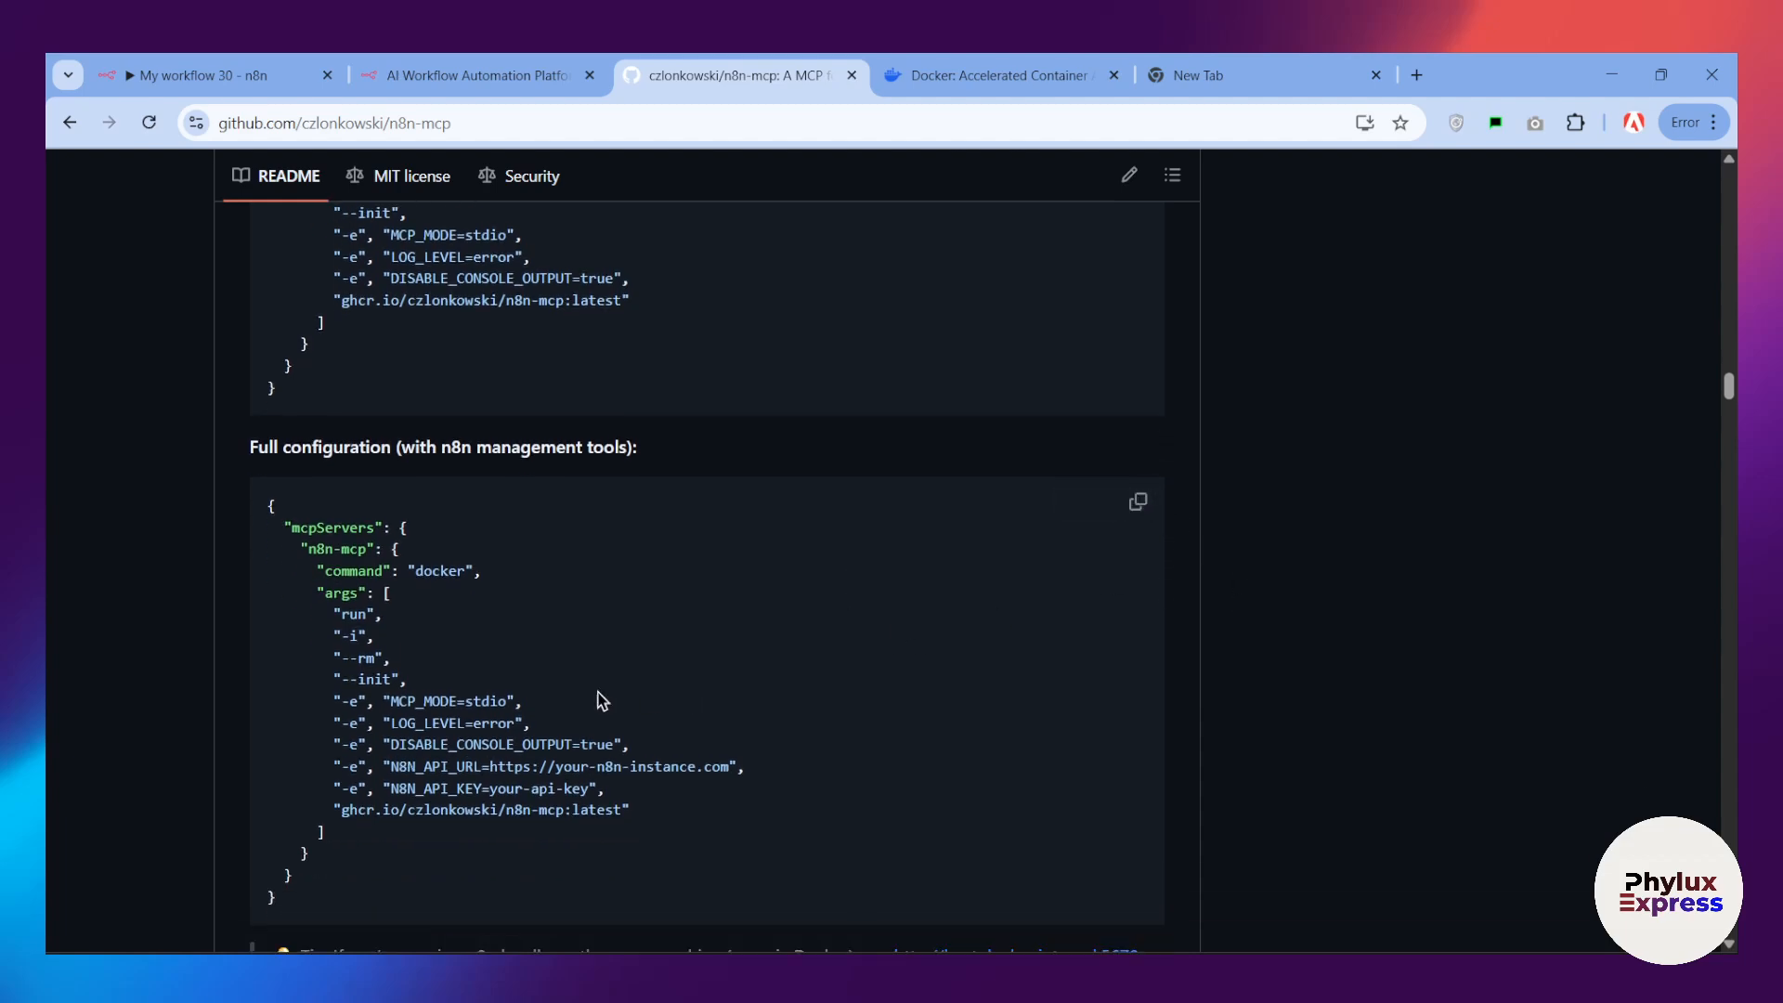
Step: Search the computer for Claude and open the desktop app
{"action": "key", "text": "super"}
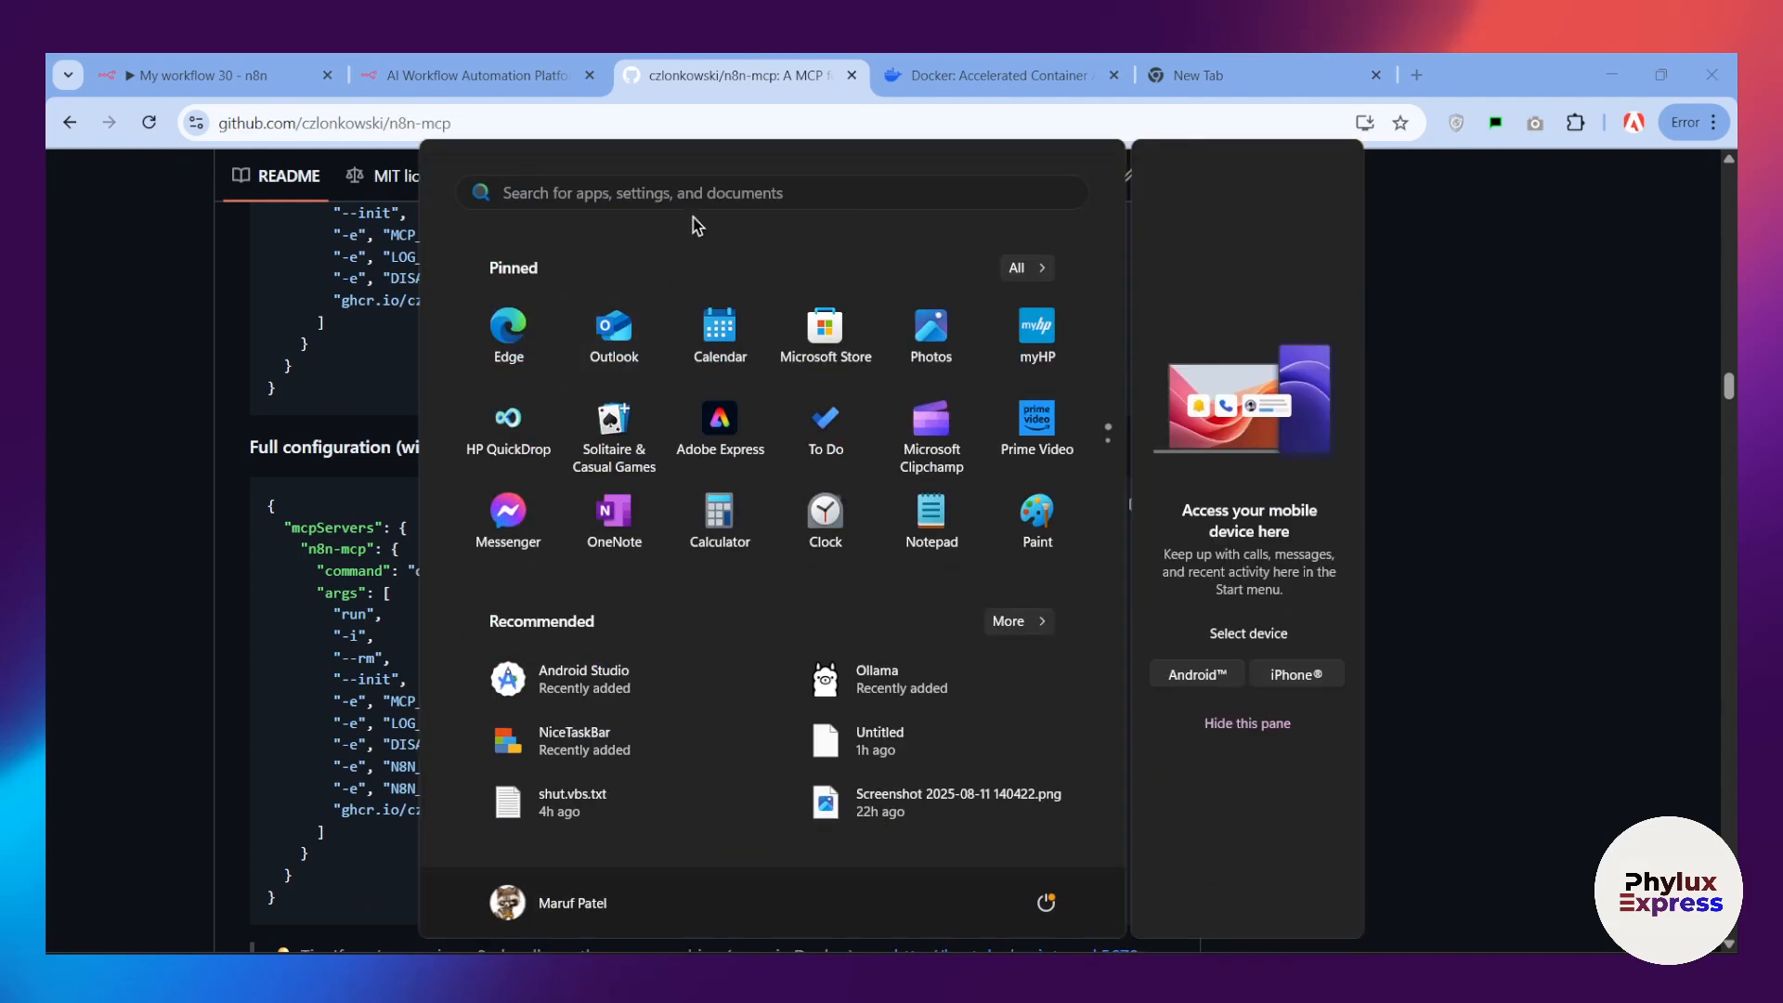
{"action": "left_click", "coordinate": [691, 195]}
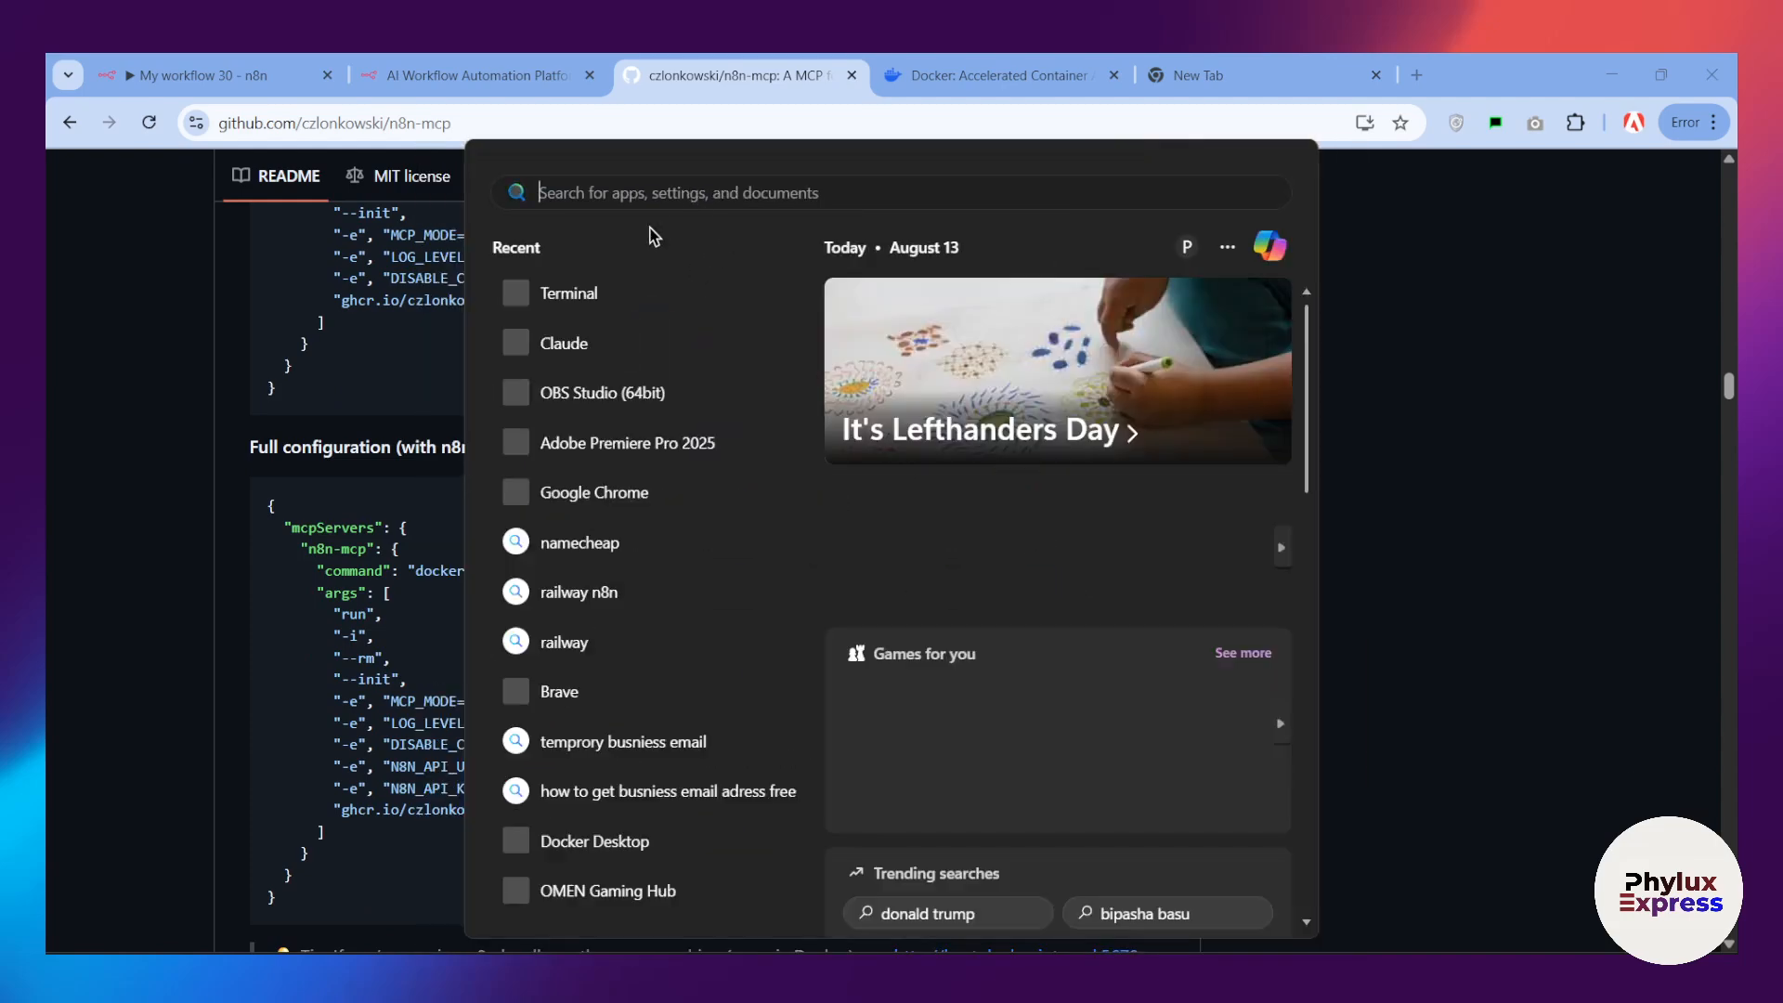
{"action": "type", "text": "claude"}
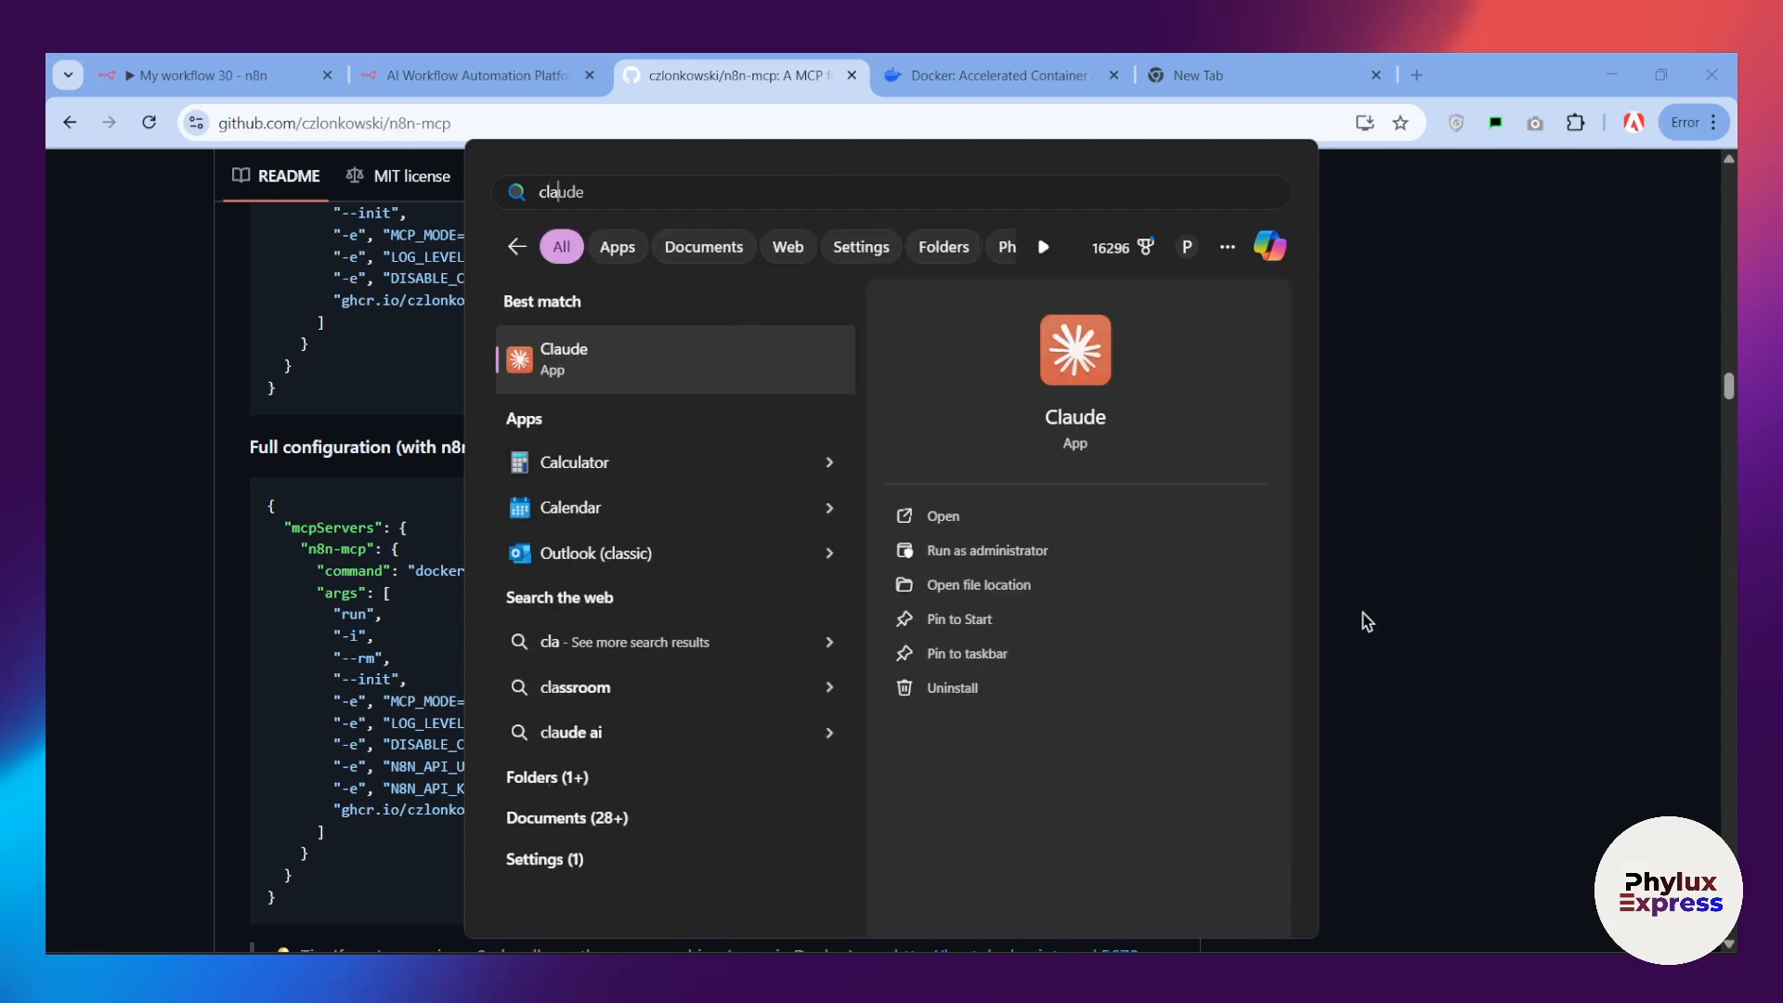
{"action": "left_click", "coordinate": [957, 515]}
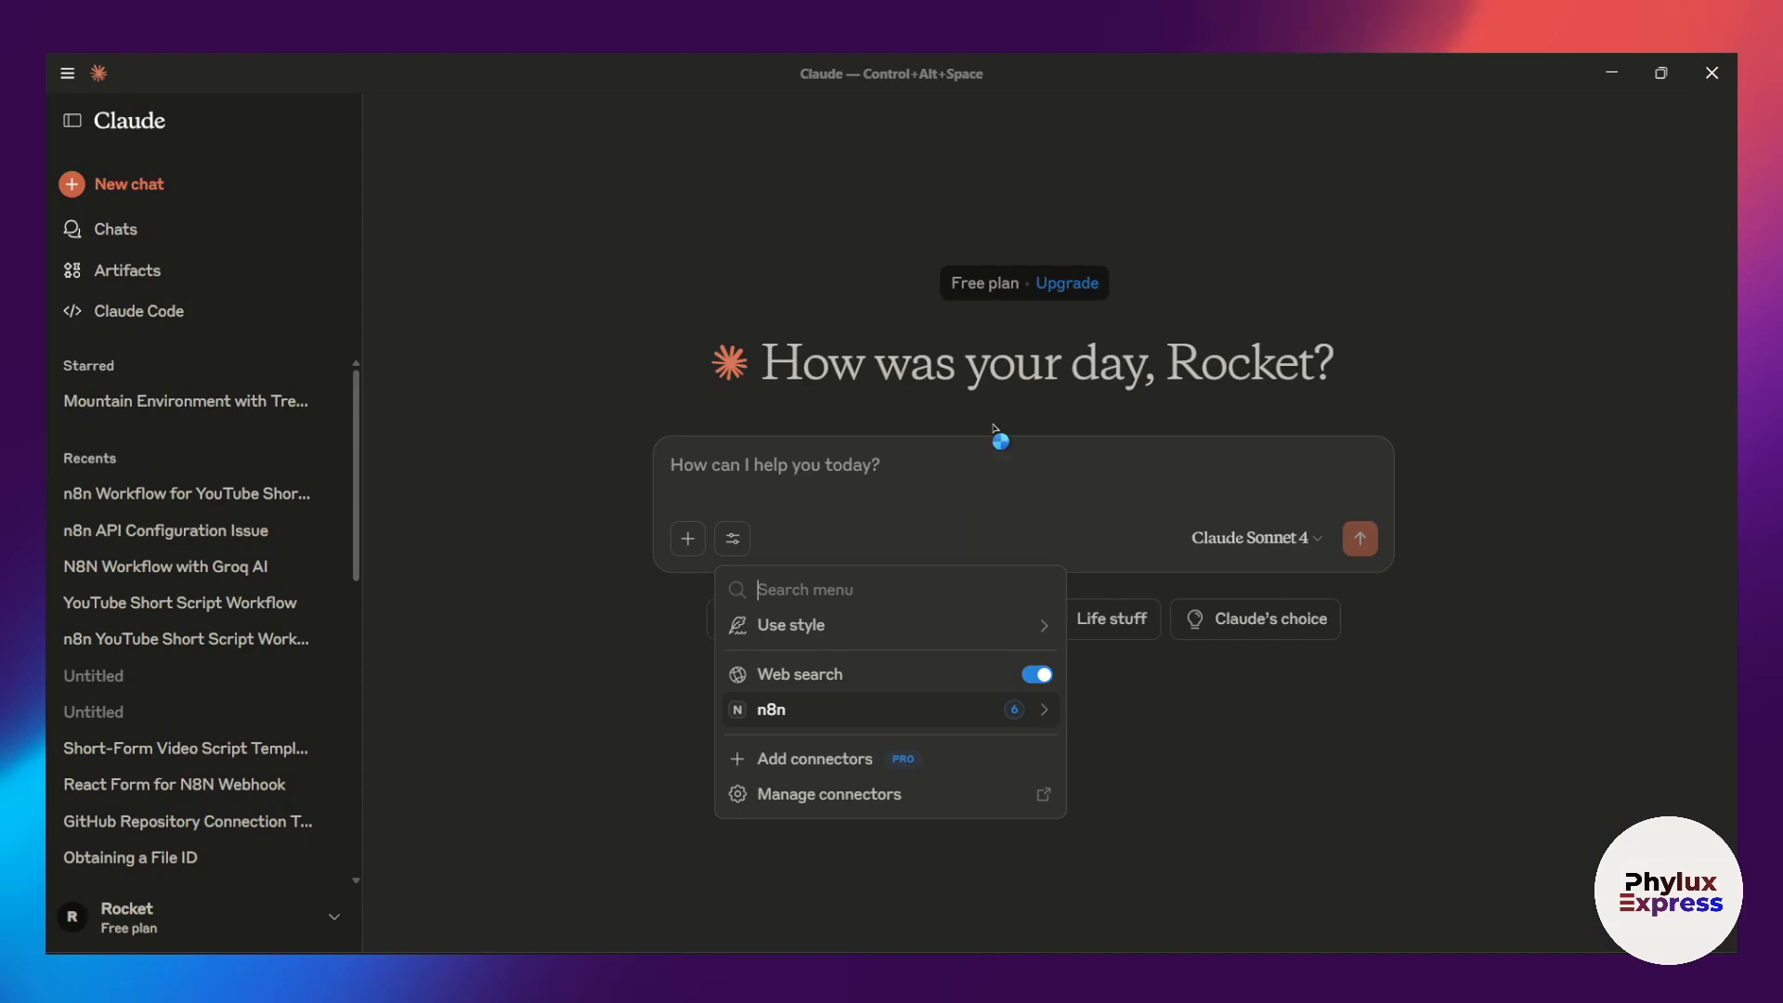
{"action": "left_click_drag", "start_coordinate": [1205, 63], "coordinate": [1403, 226]}
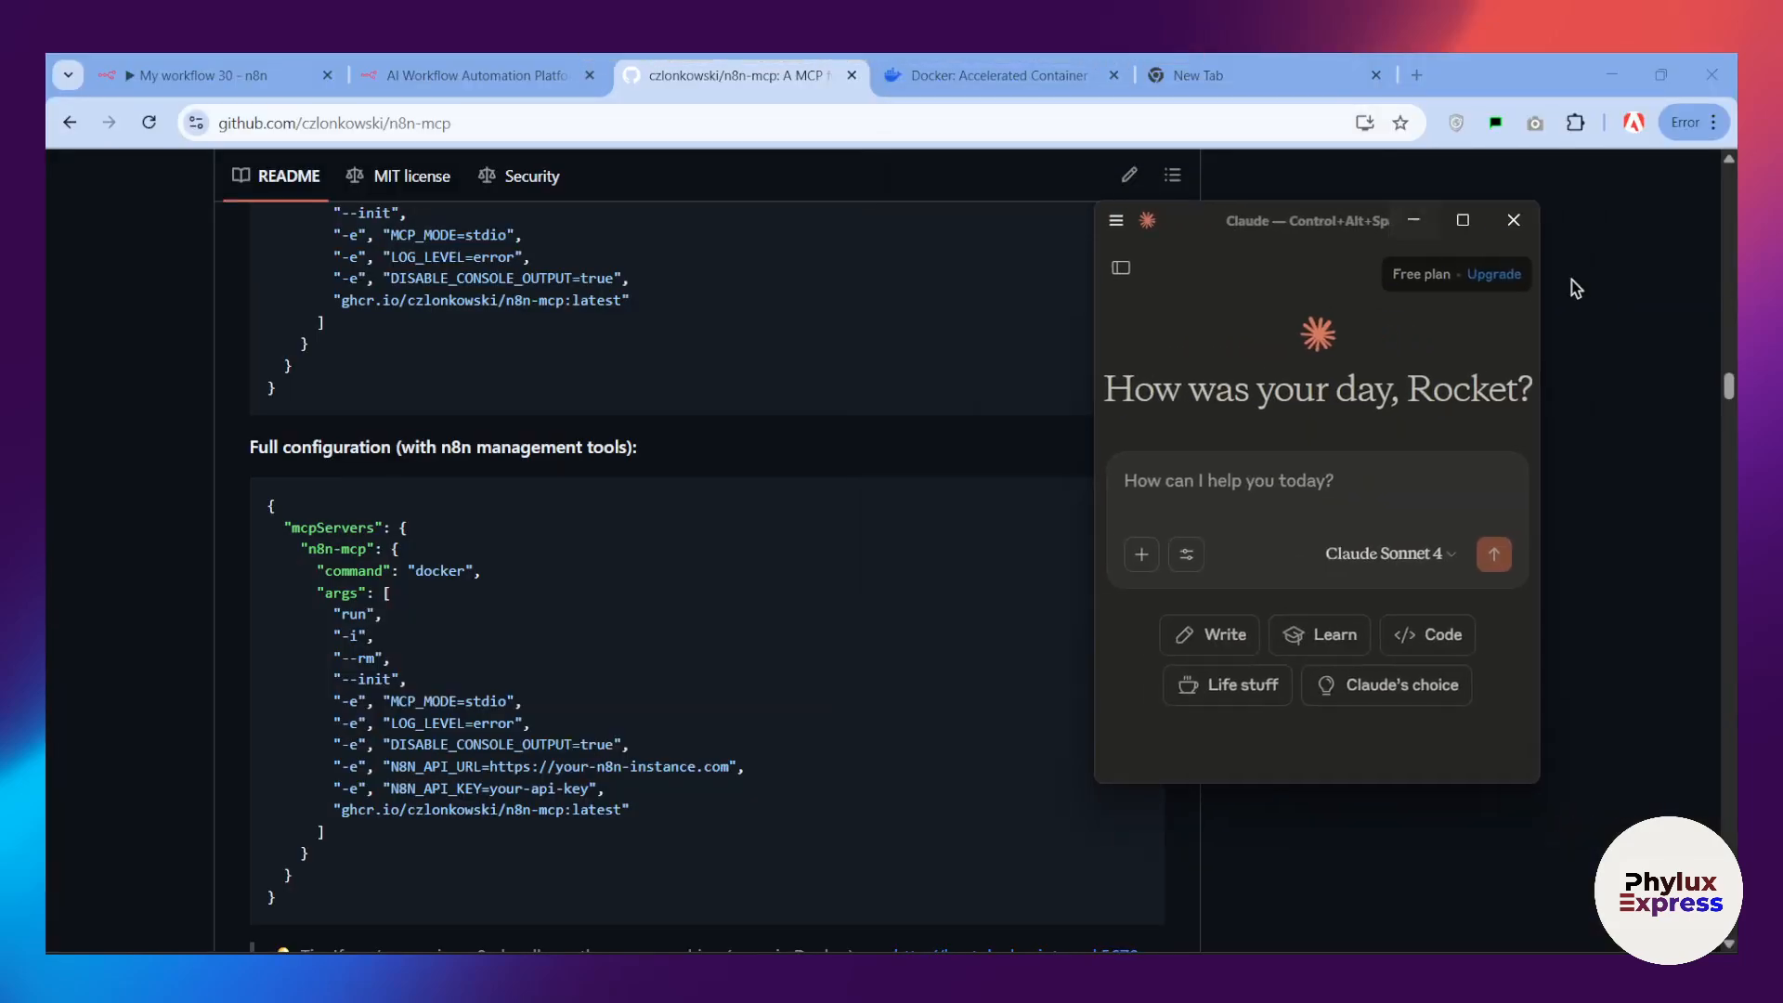
{"action": "left_click_drag", "start_coordinate": [1538, 348], "coordinate": [1729, 347]}
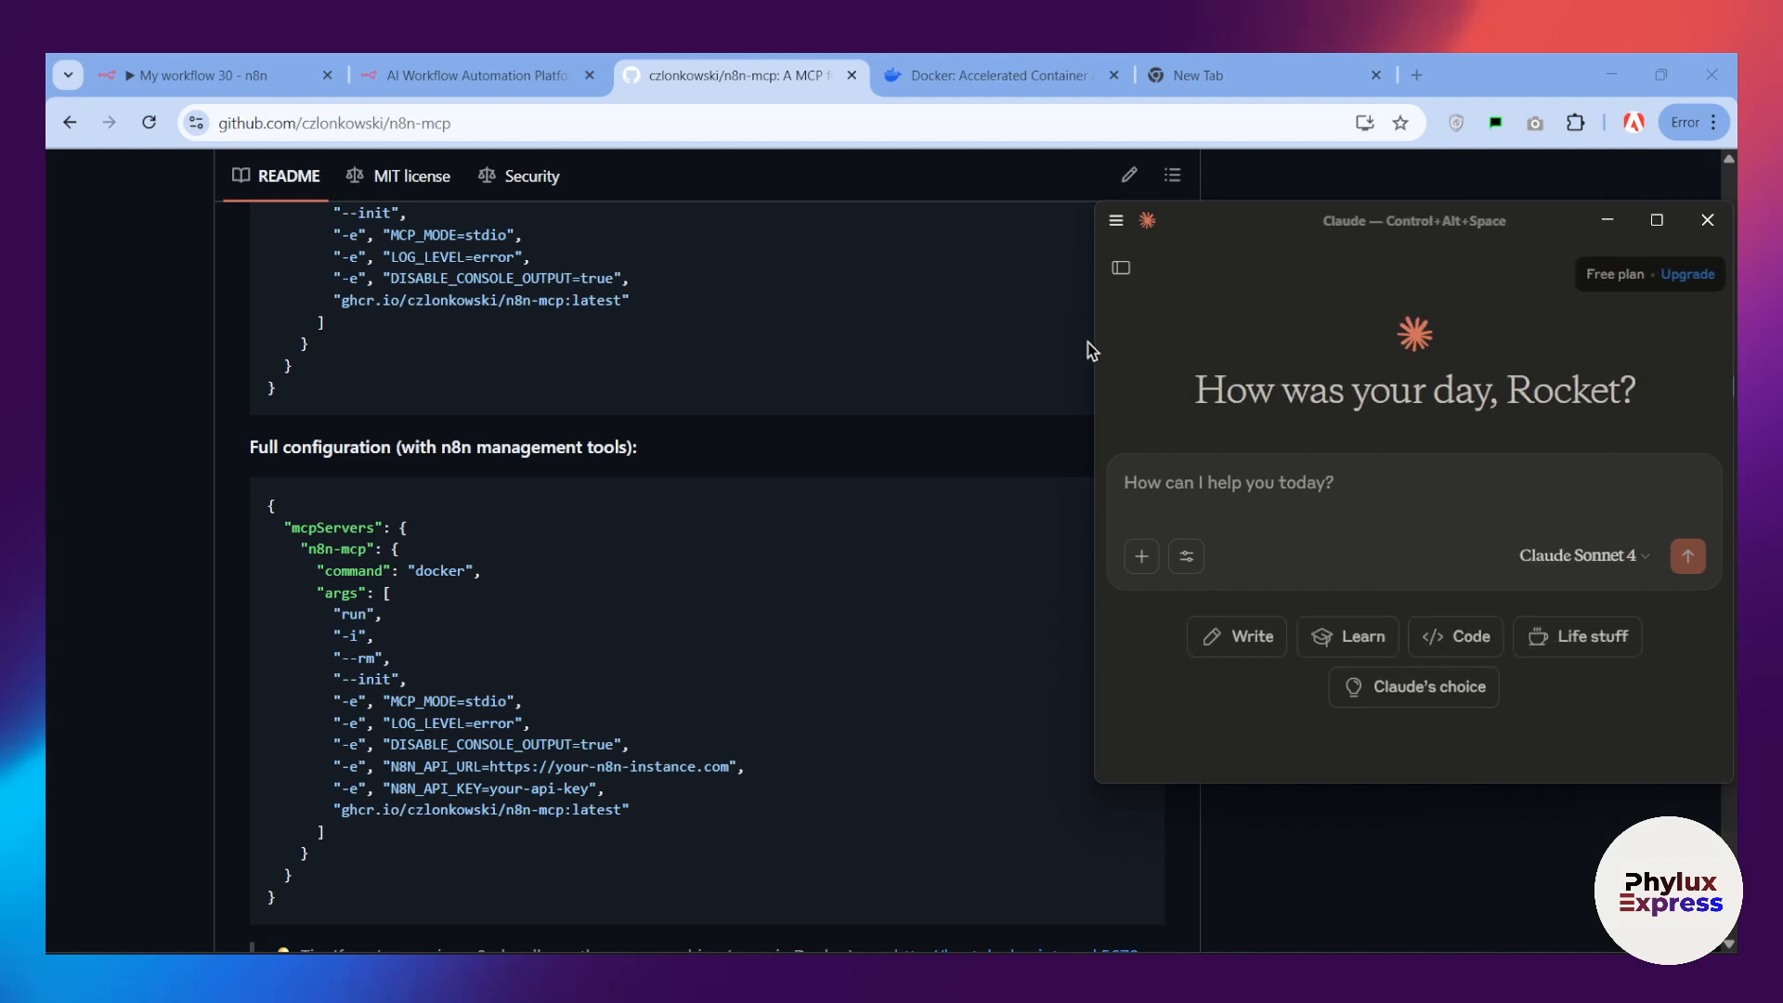
{"action": "left_click_drag", "start_coordinate": [1096, 361], "coordinate": [329, 361]}
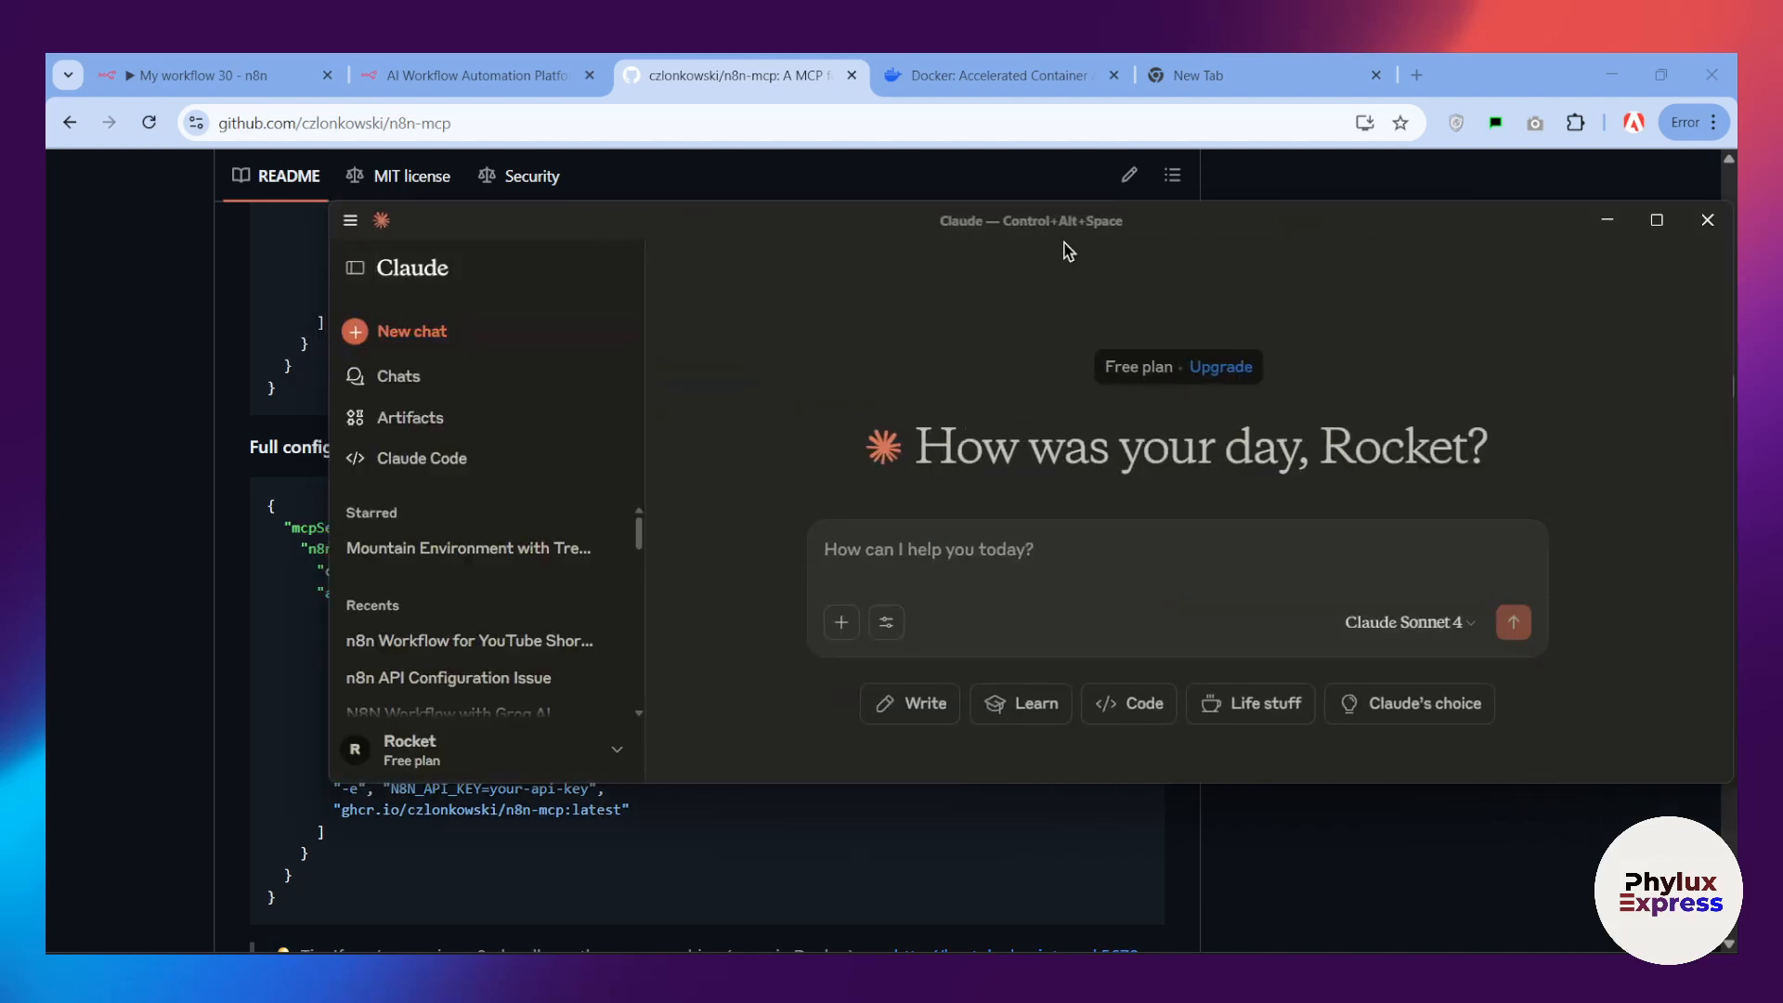
{"action": "left_click", "coordinate": [1656, 221]}
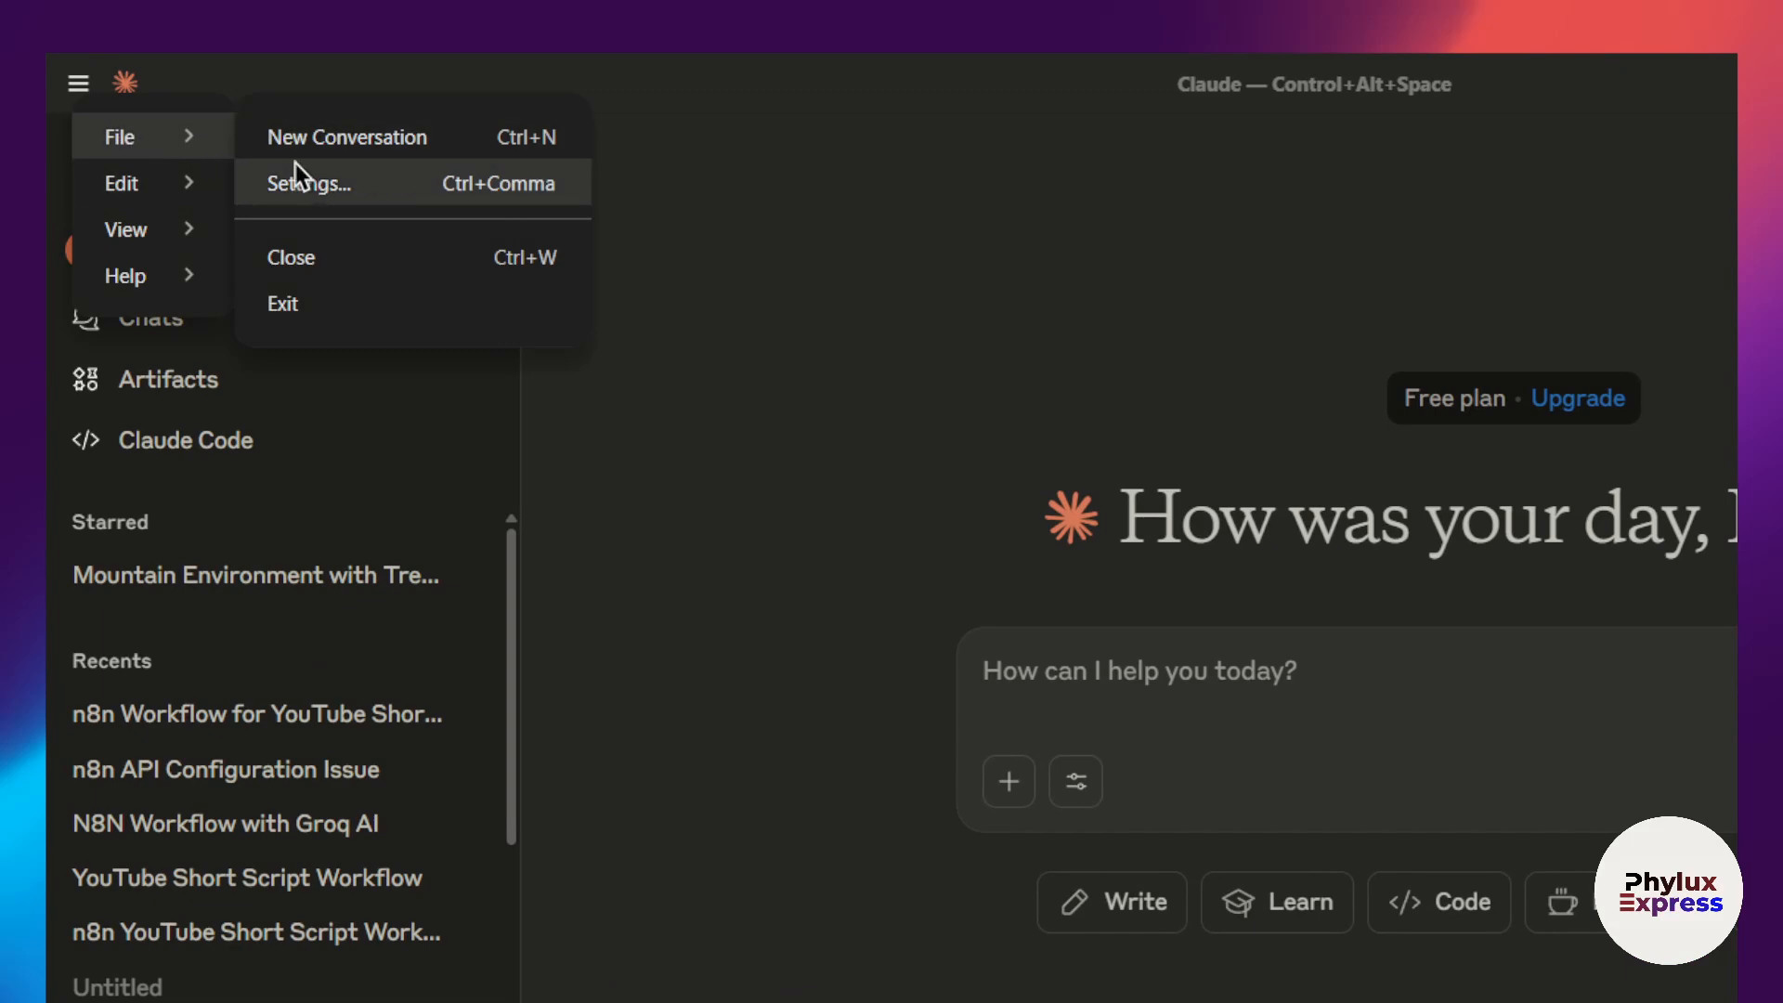
Step: Open Claude's developer settings and reveal the local MCP servers' config file in its folder
{"action": "left_click", "coordinate": [304, 186]}
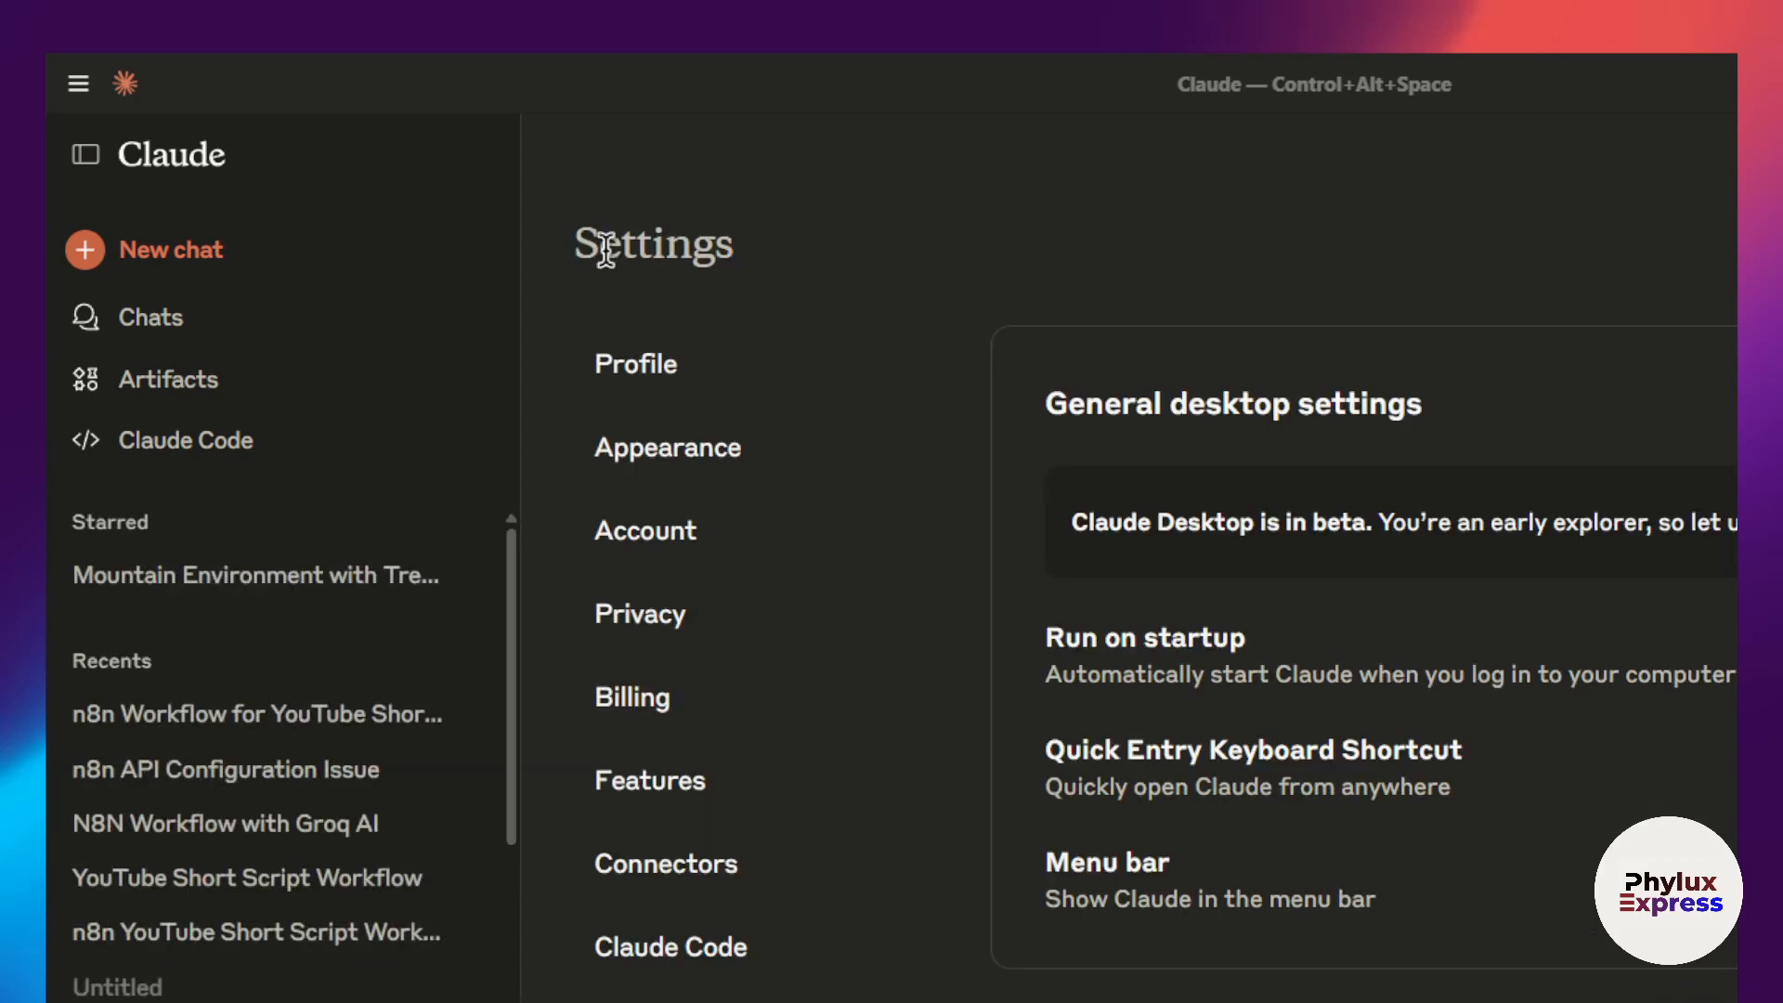
{"action": "scroll", "coordinate": [688, 915], "scroll_direction": "down", "scroll_amount": 2}
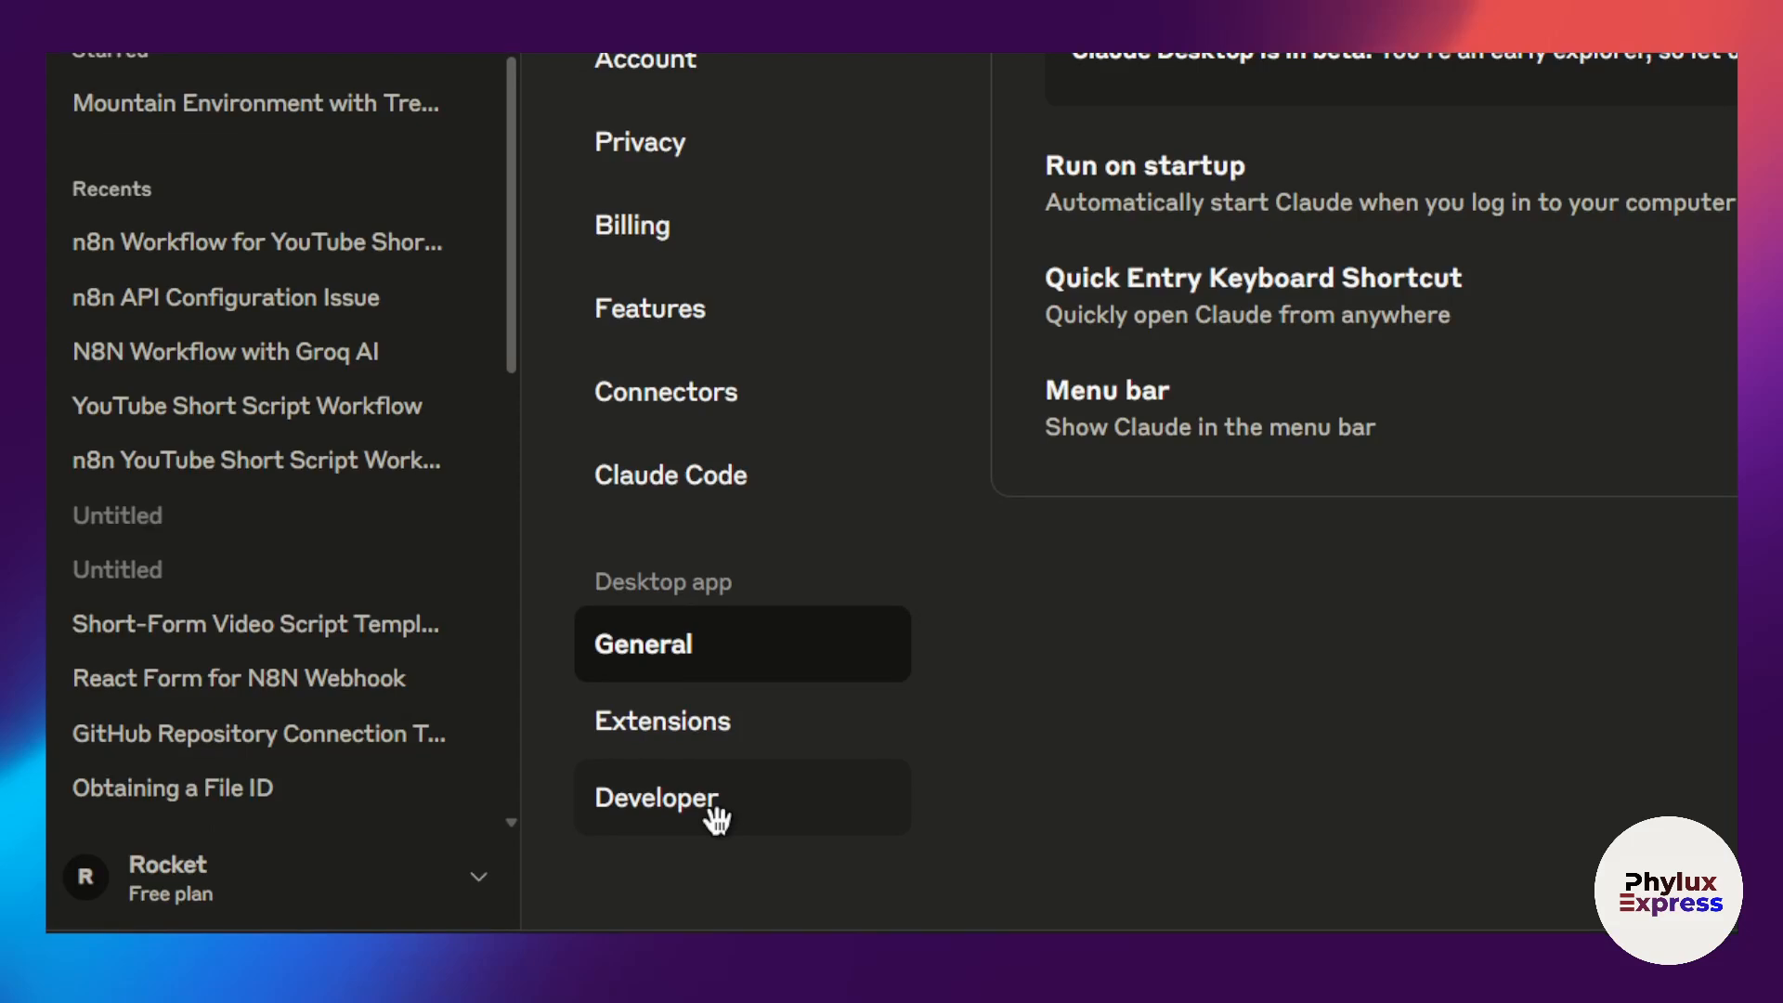
{"action": "left_click", "coordinate": [711, 823]}
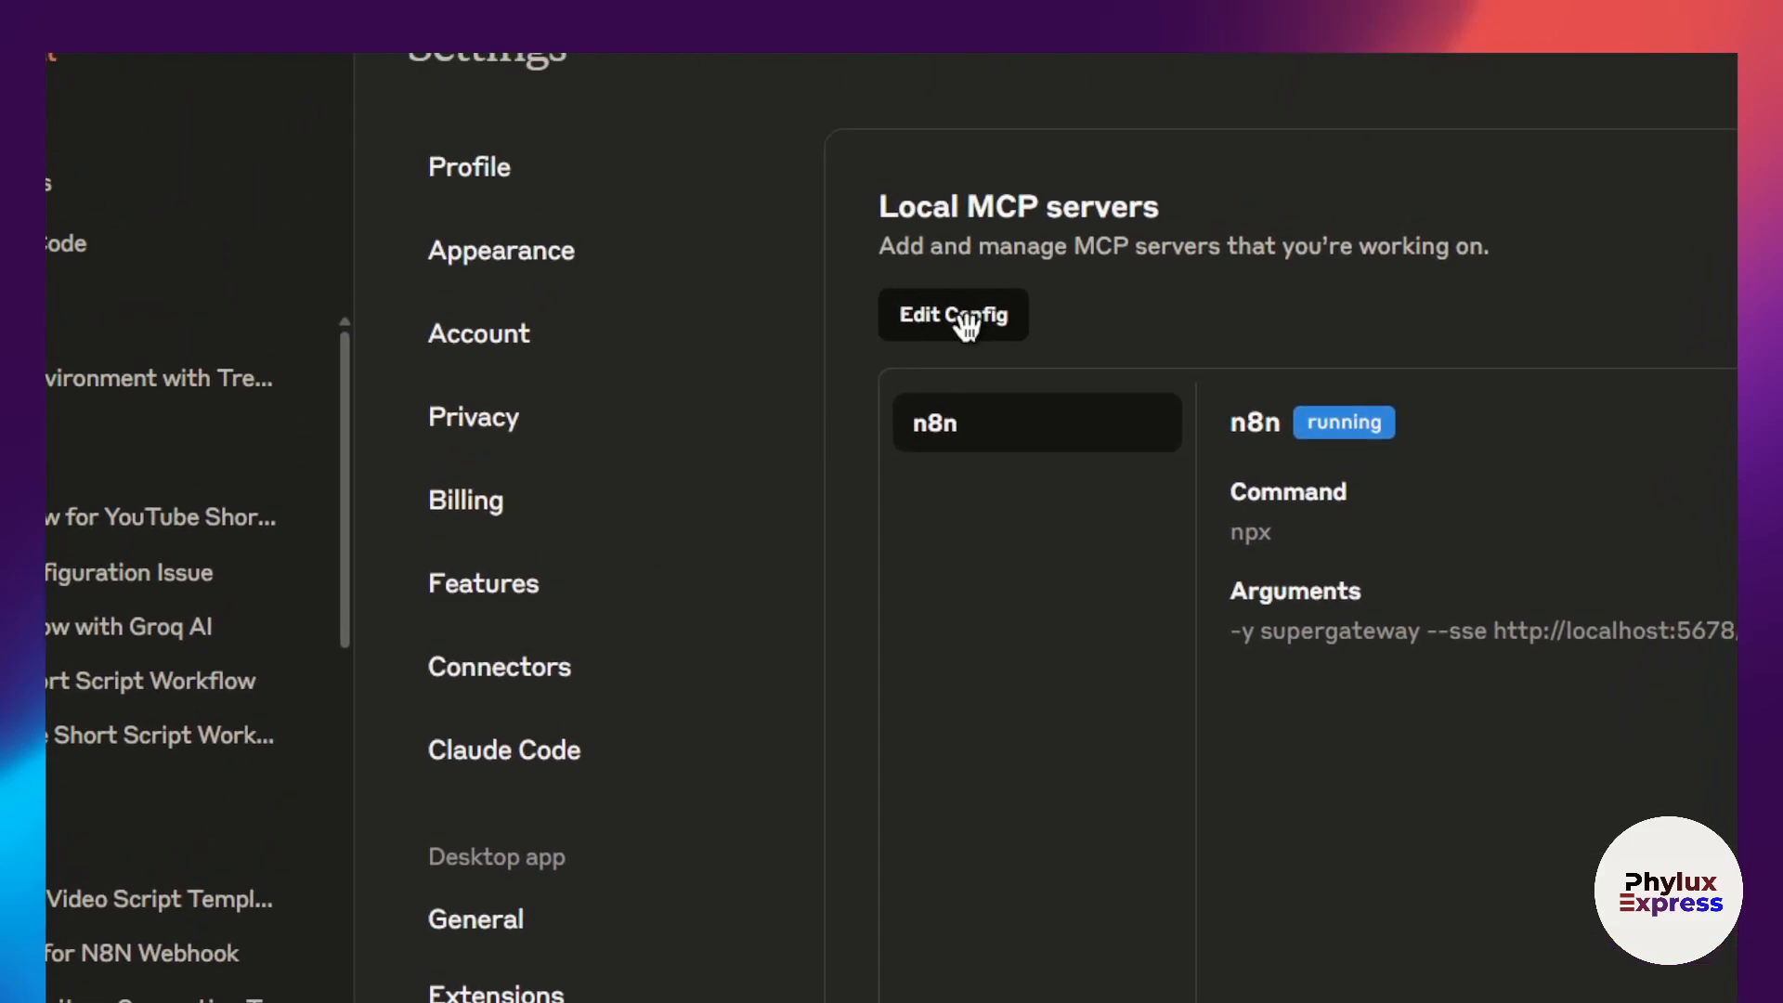
{"action": "left_click", "coordinate": [905, 474]}
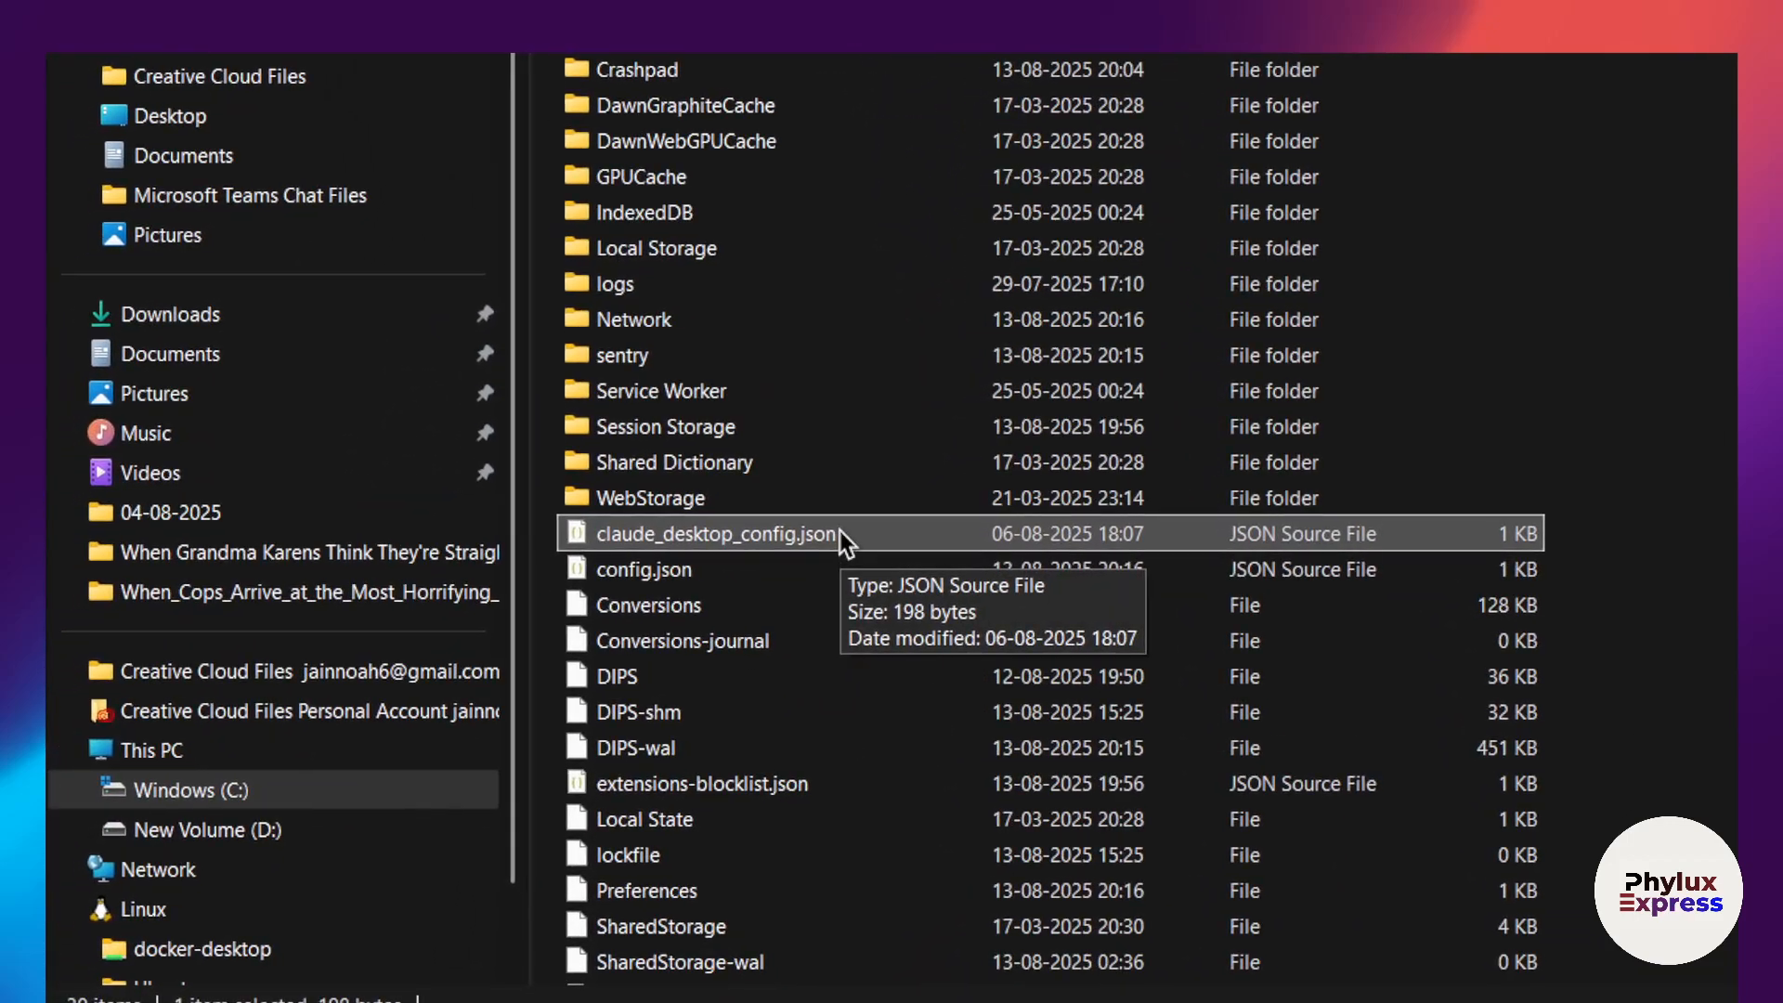
Step: Open claude_desktop_config.json from the Claude folder in Notepad
{"action": "left_click", "coordinate": [849, 531]}
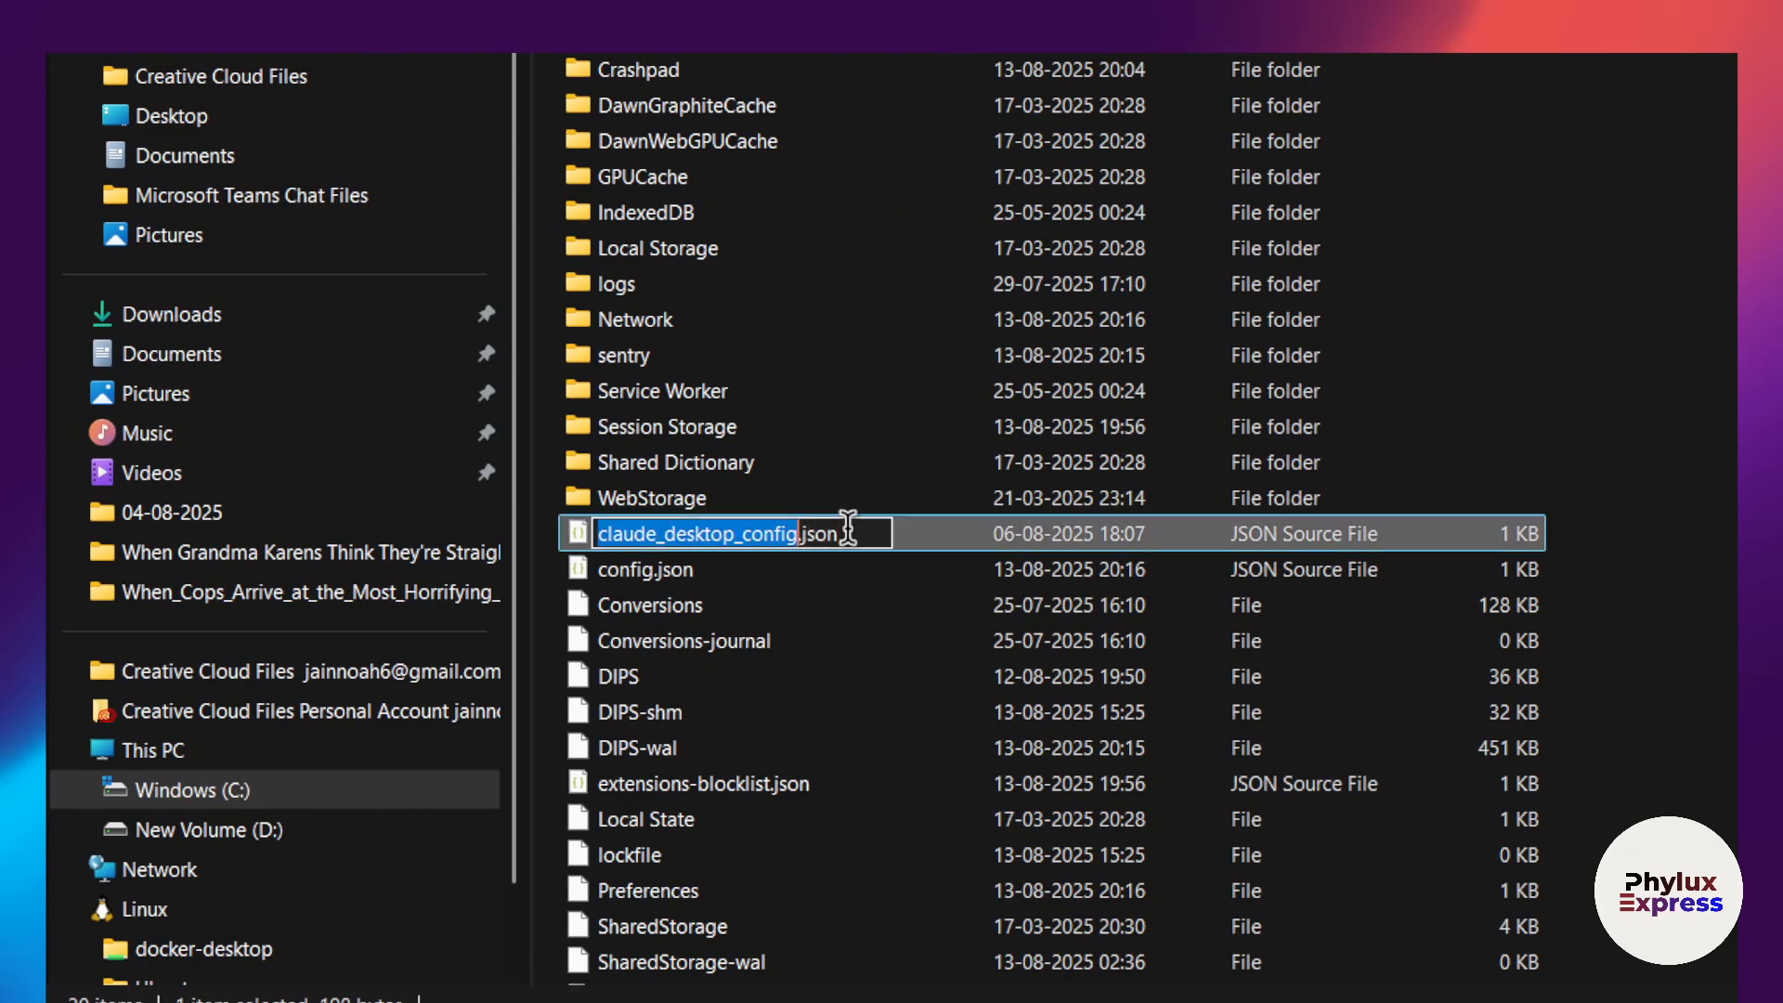
{"action": "left_click", "coordinate": [1469, 508]}
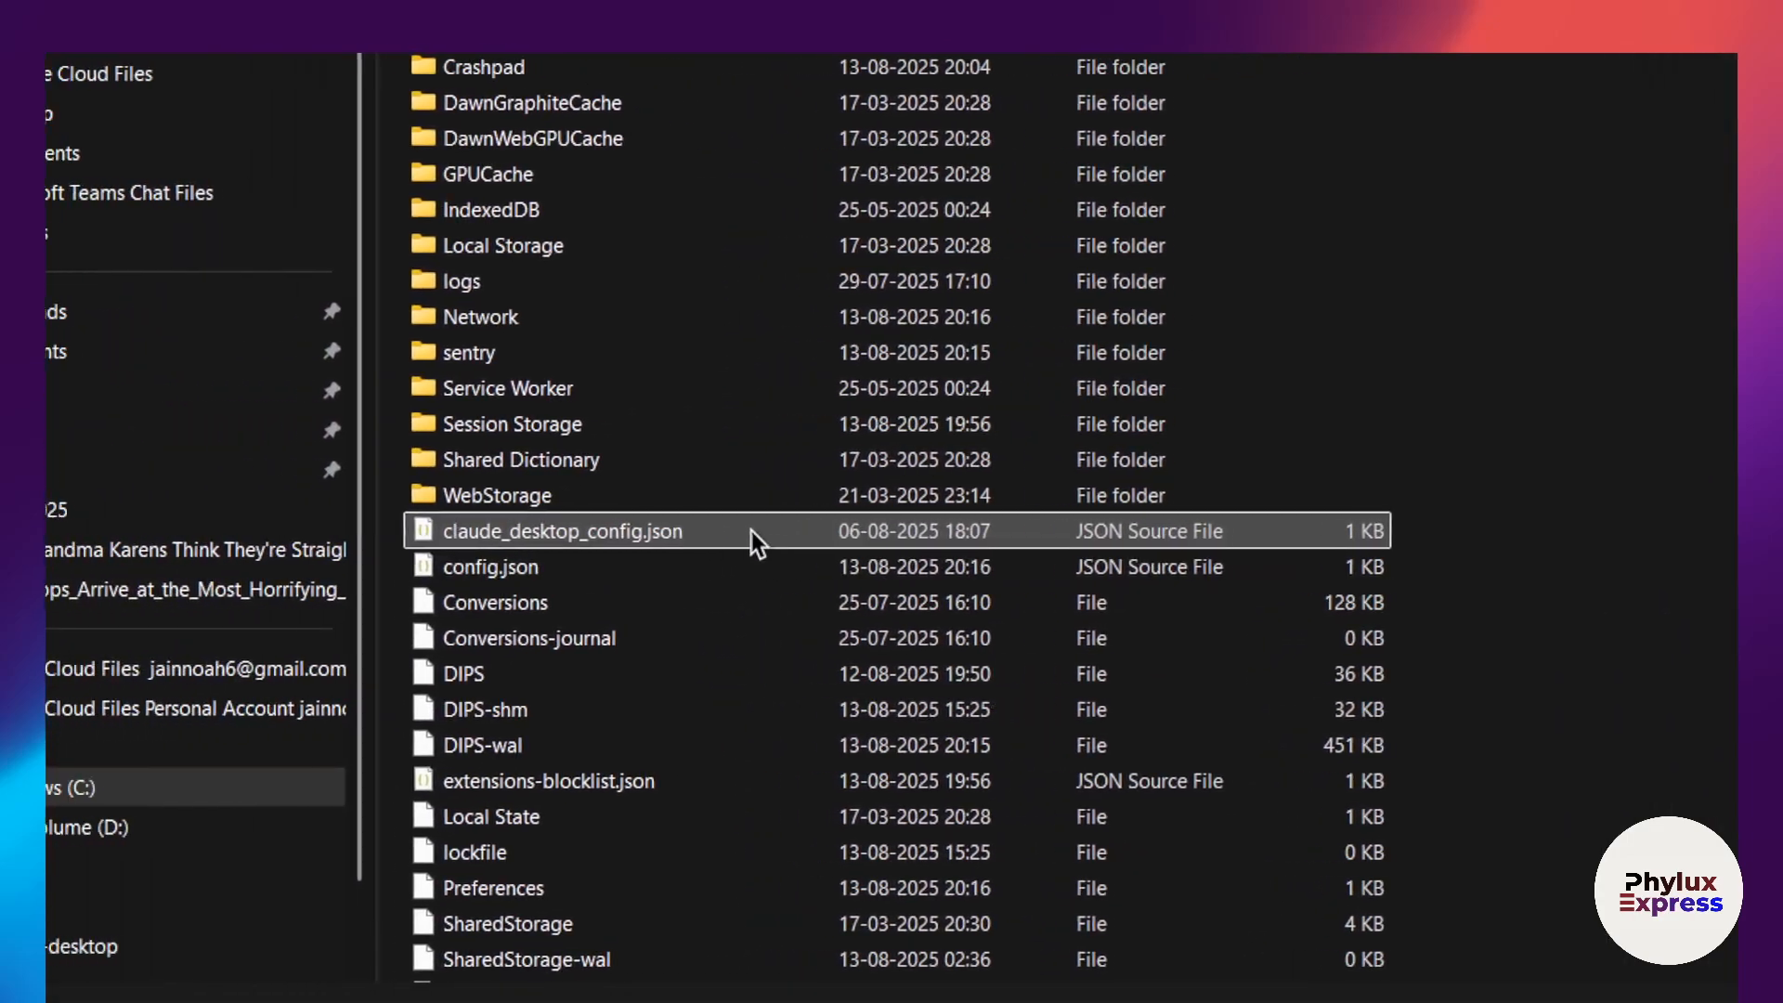
{"action": "right_click", "coordinate": [486, 548]}
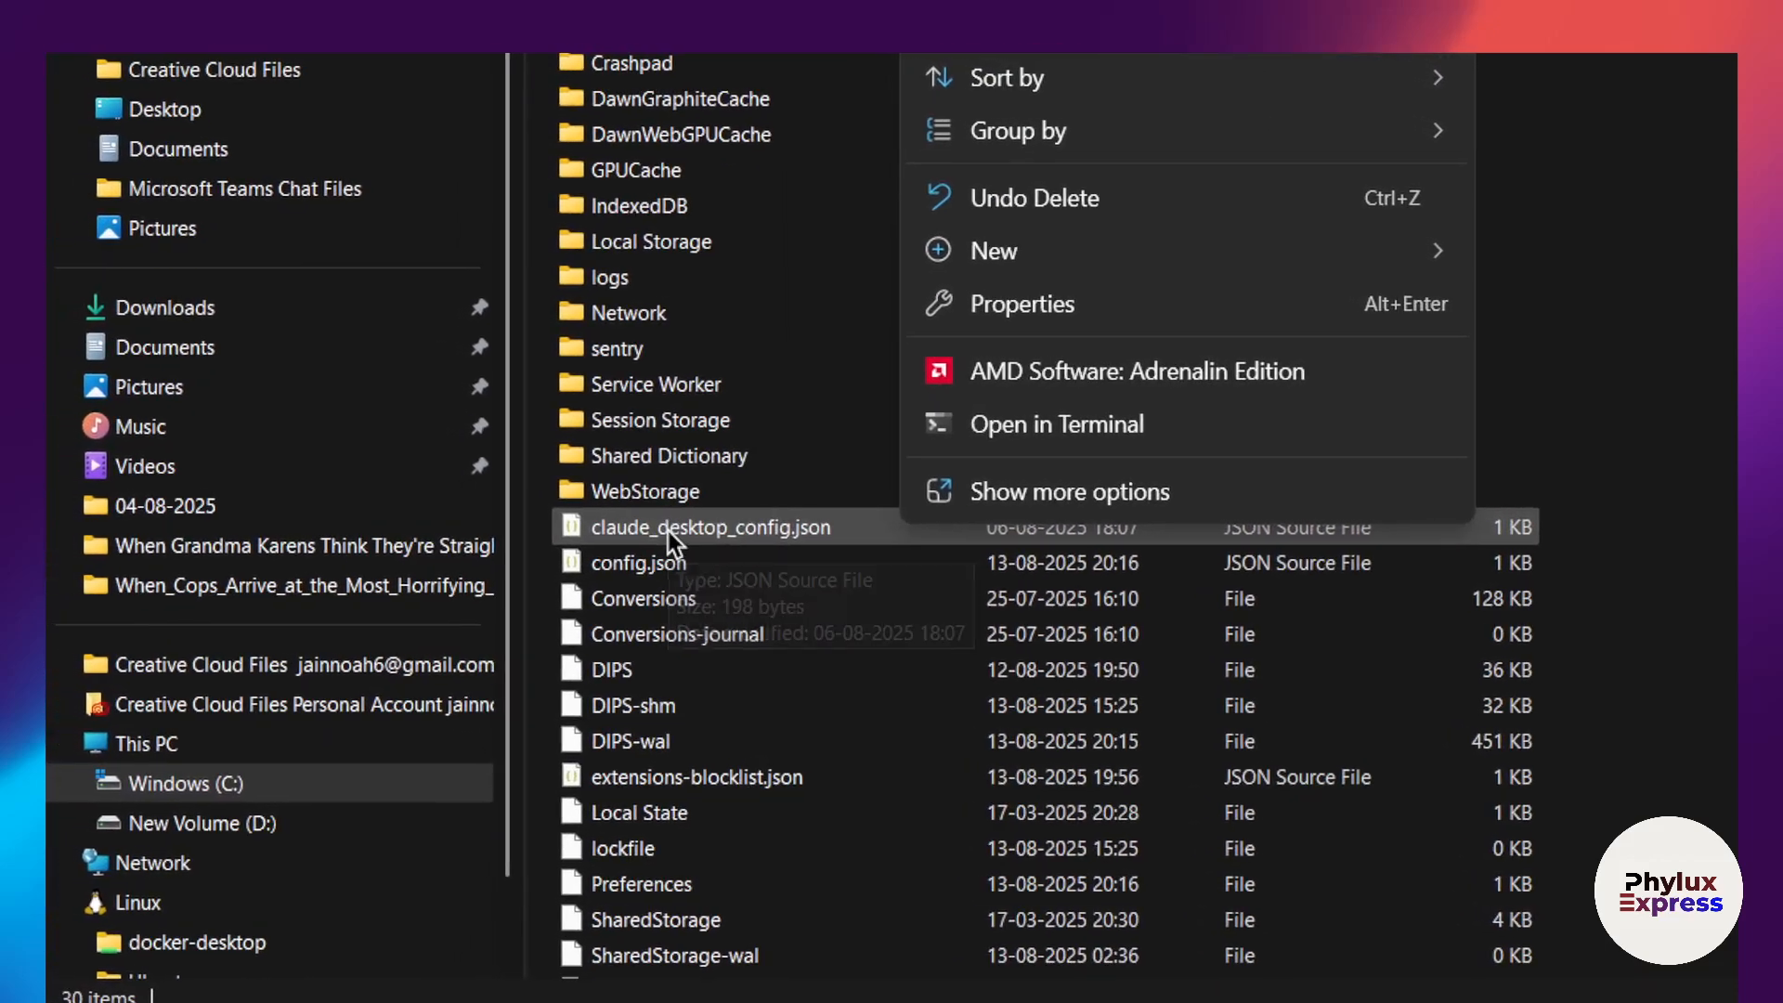
{"action": "left_click", "coordinate": [839, 530]}
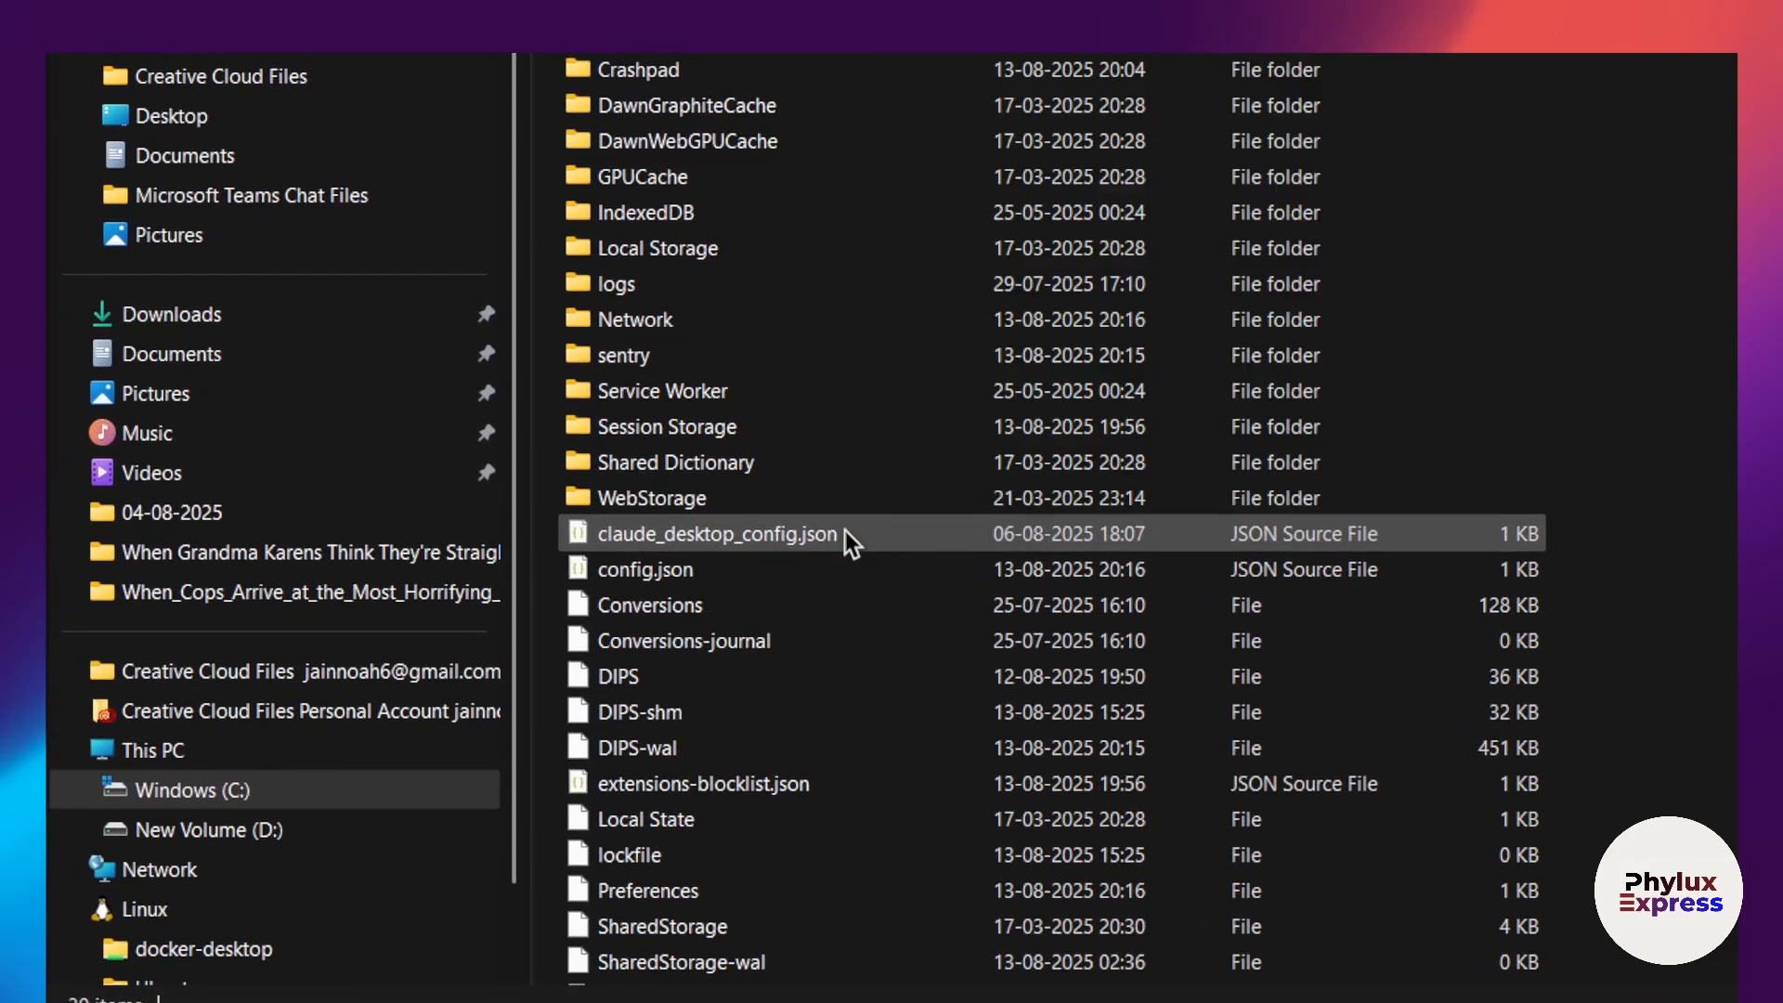
{"action": "right_click", "coordinate": [845, 532]}
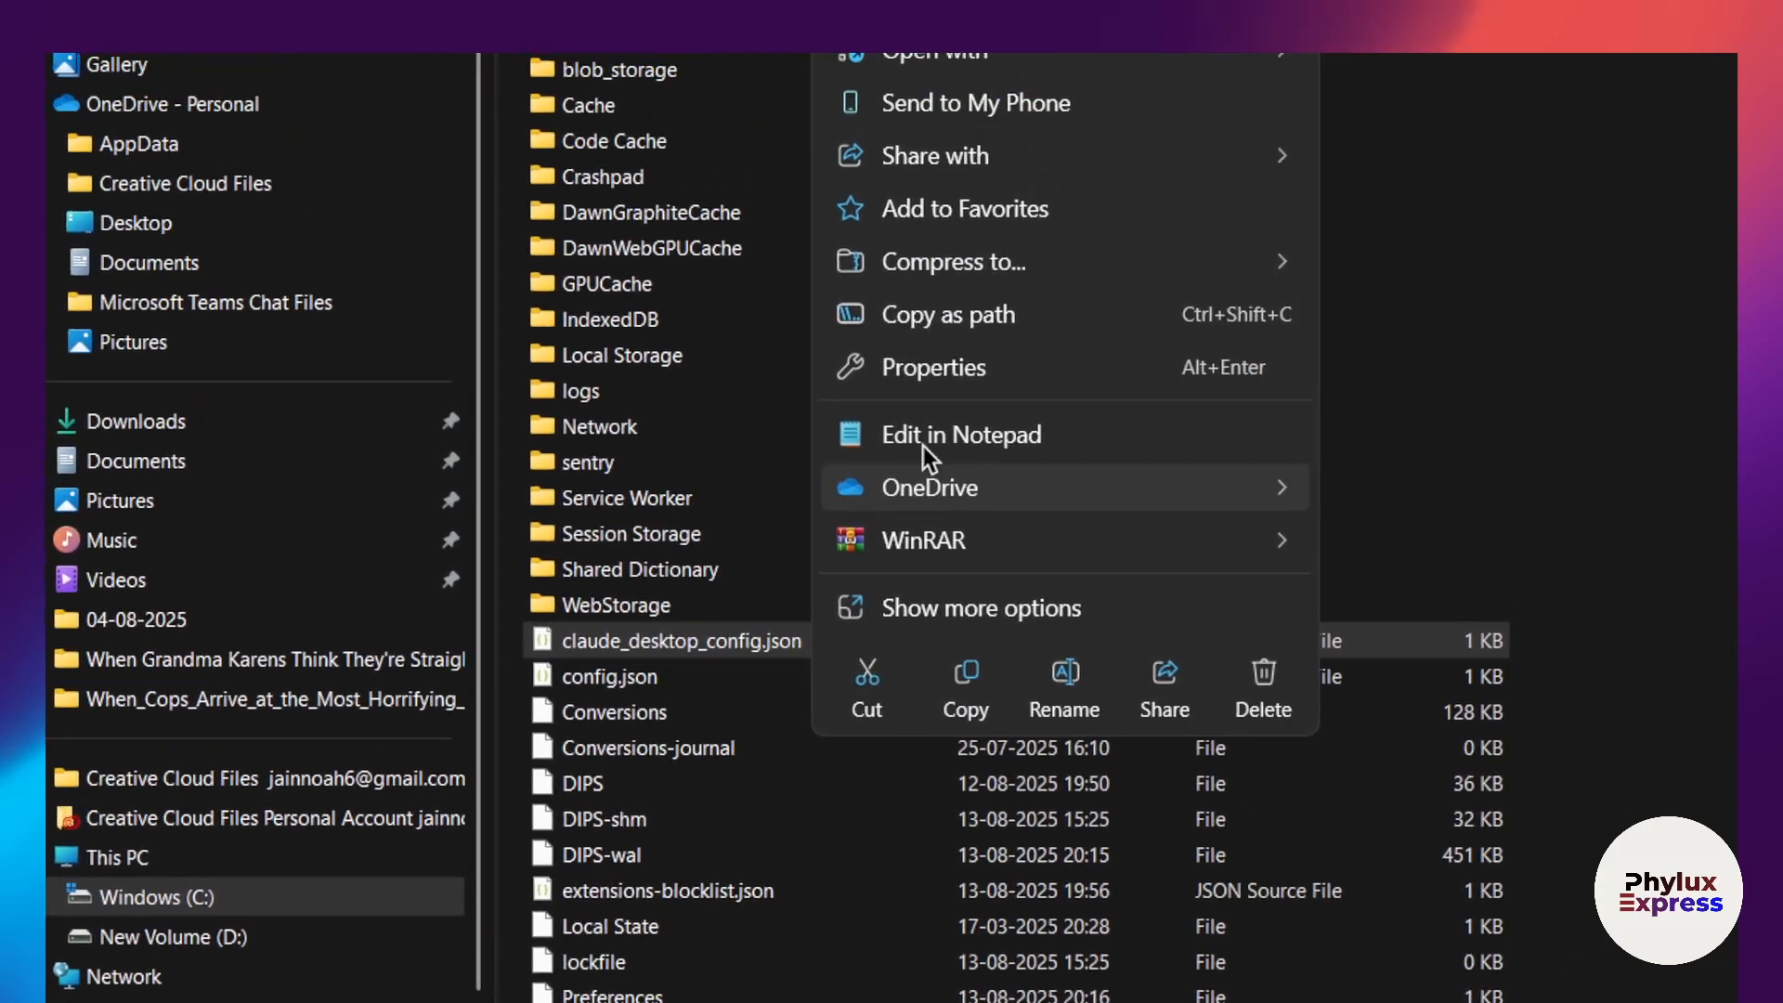
{"action": "left_click", "coordinate": [927, 439]}
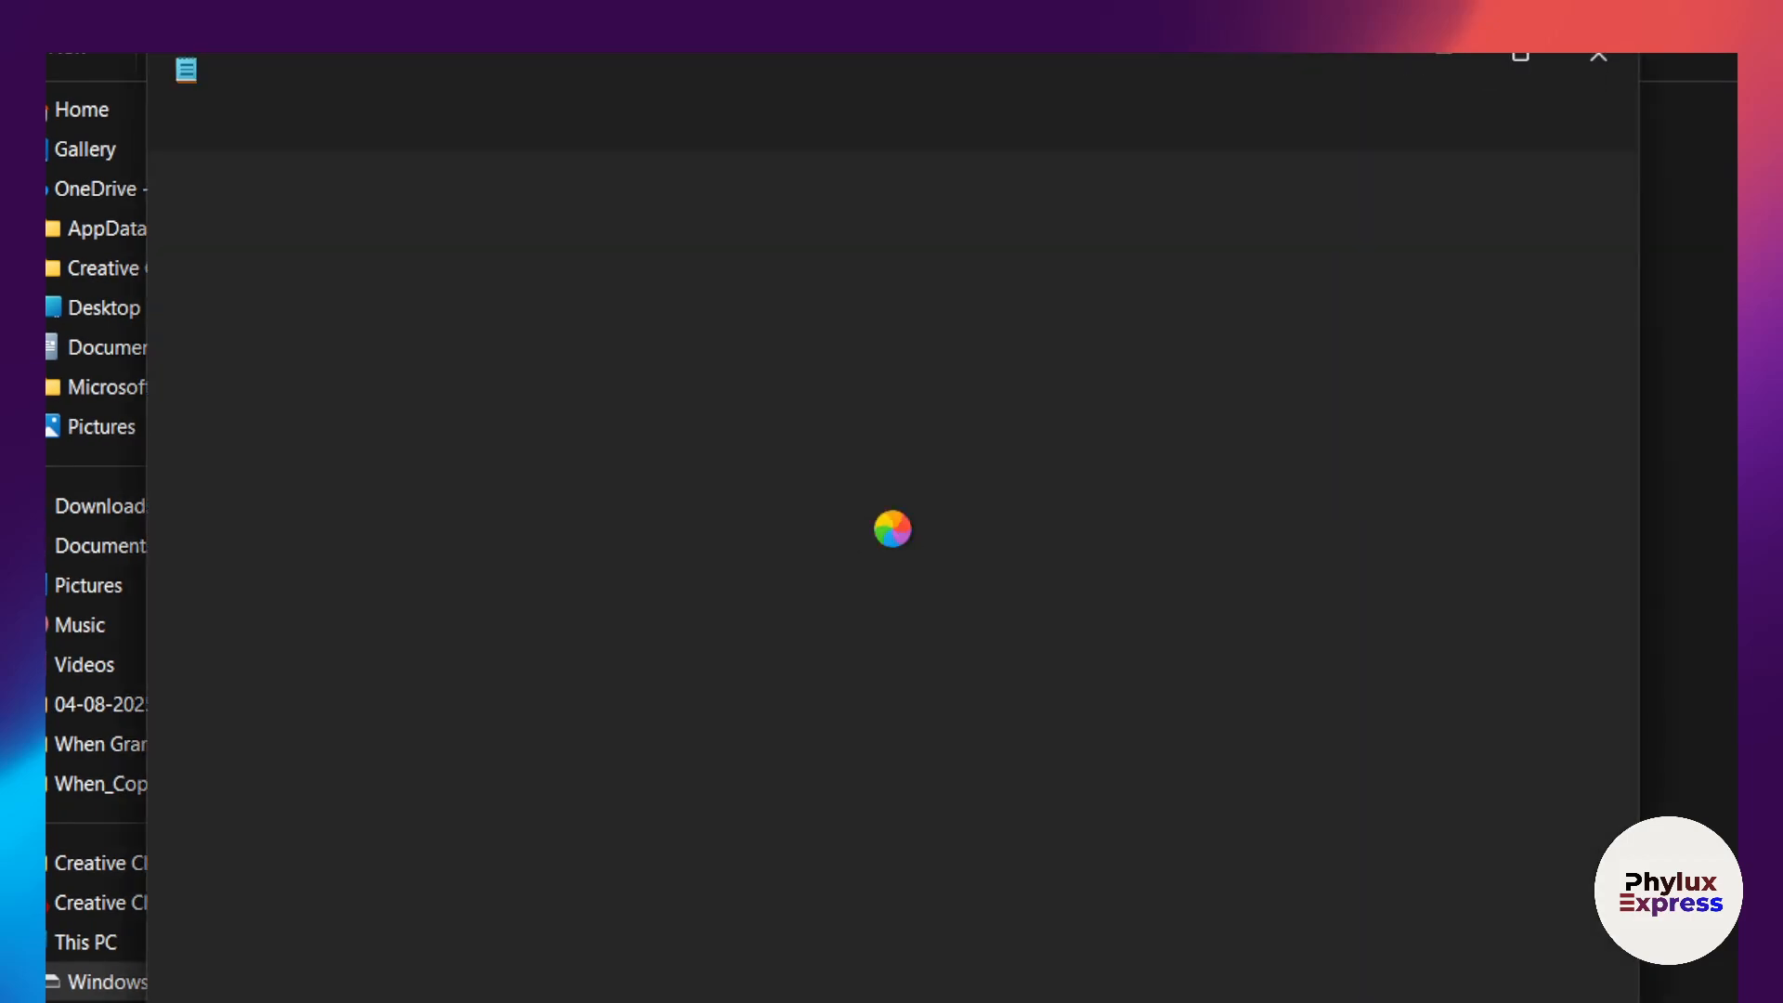
{"action": "left_click", "coordinate": [1270, 139]}
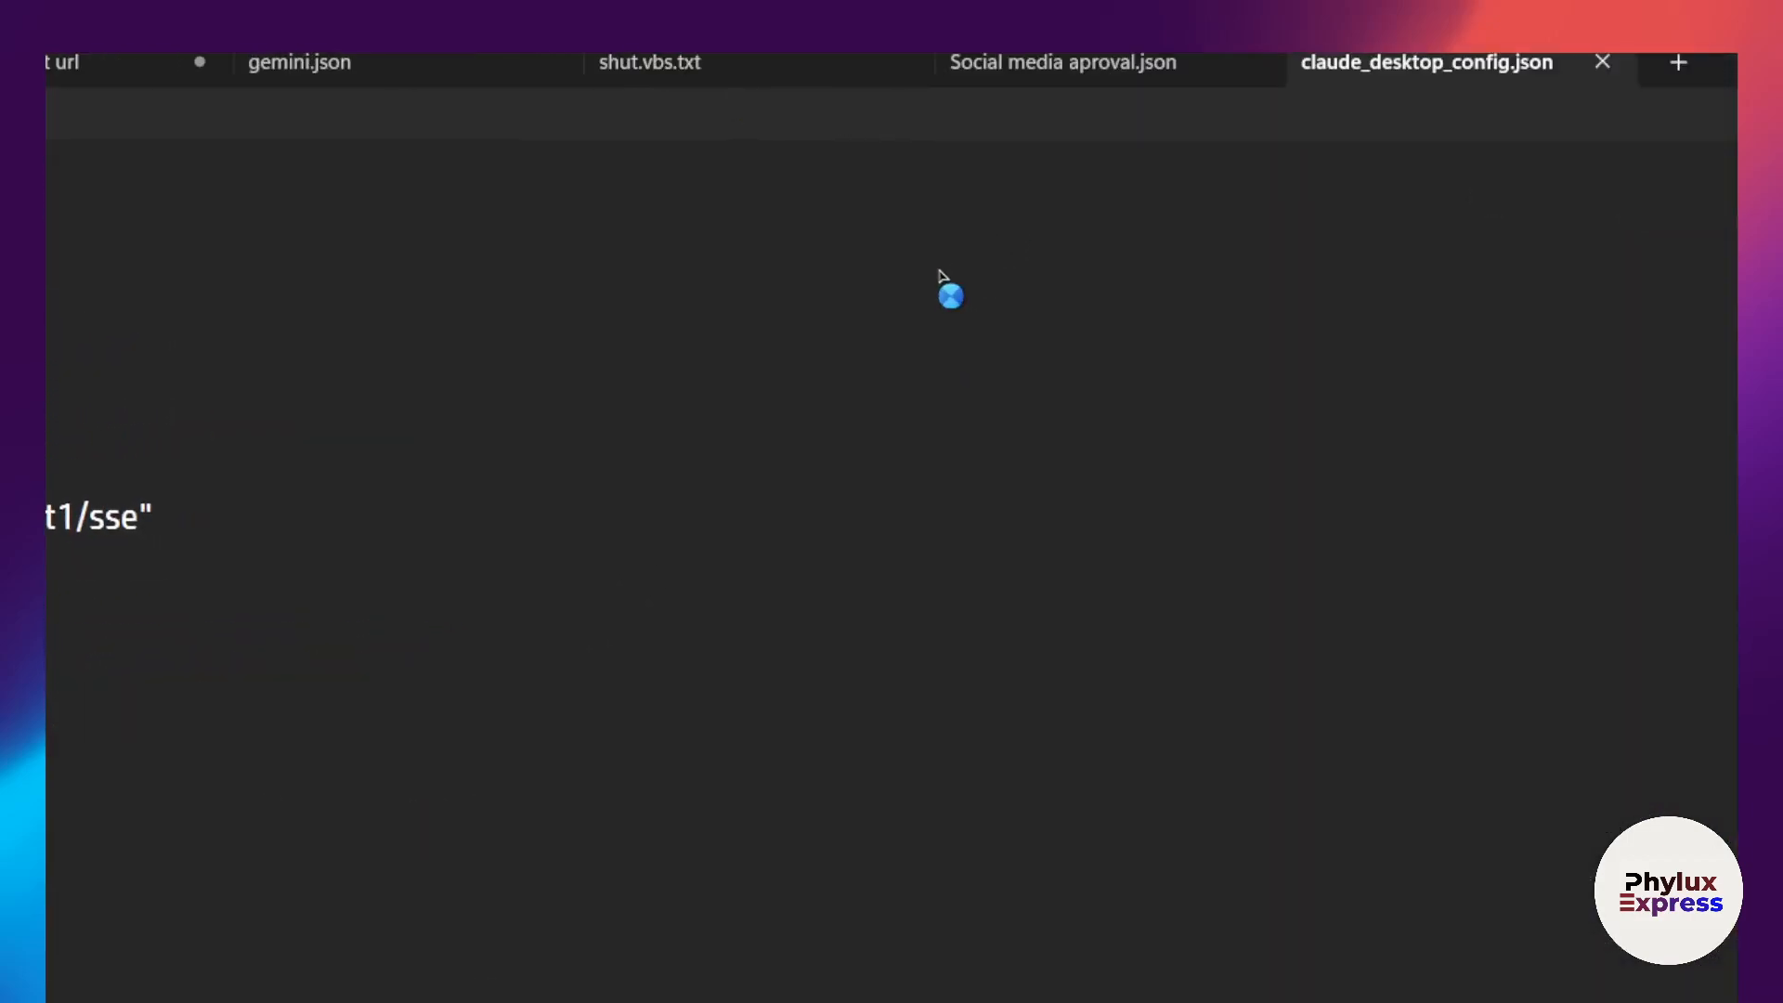
Step: Replace the entire content of claude_desktop_config.json with the README's full Docker configuration for n8n-mcp
{"action": "left_click_drag", "start_coordinate": [169, 594], "coordinate": [45, 209]}
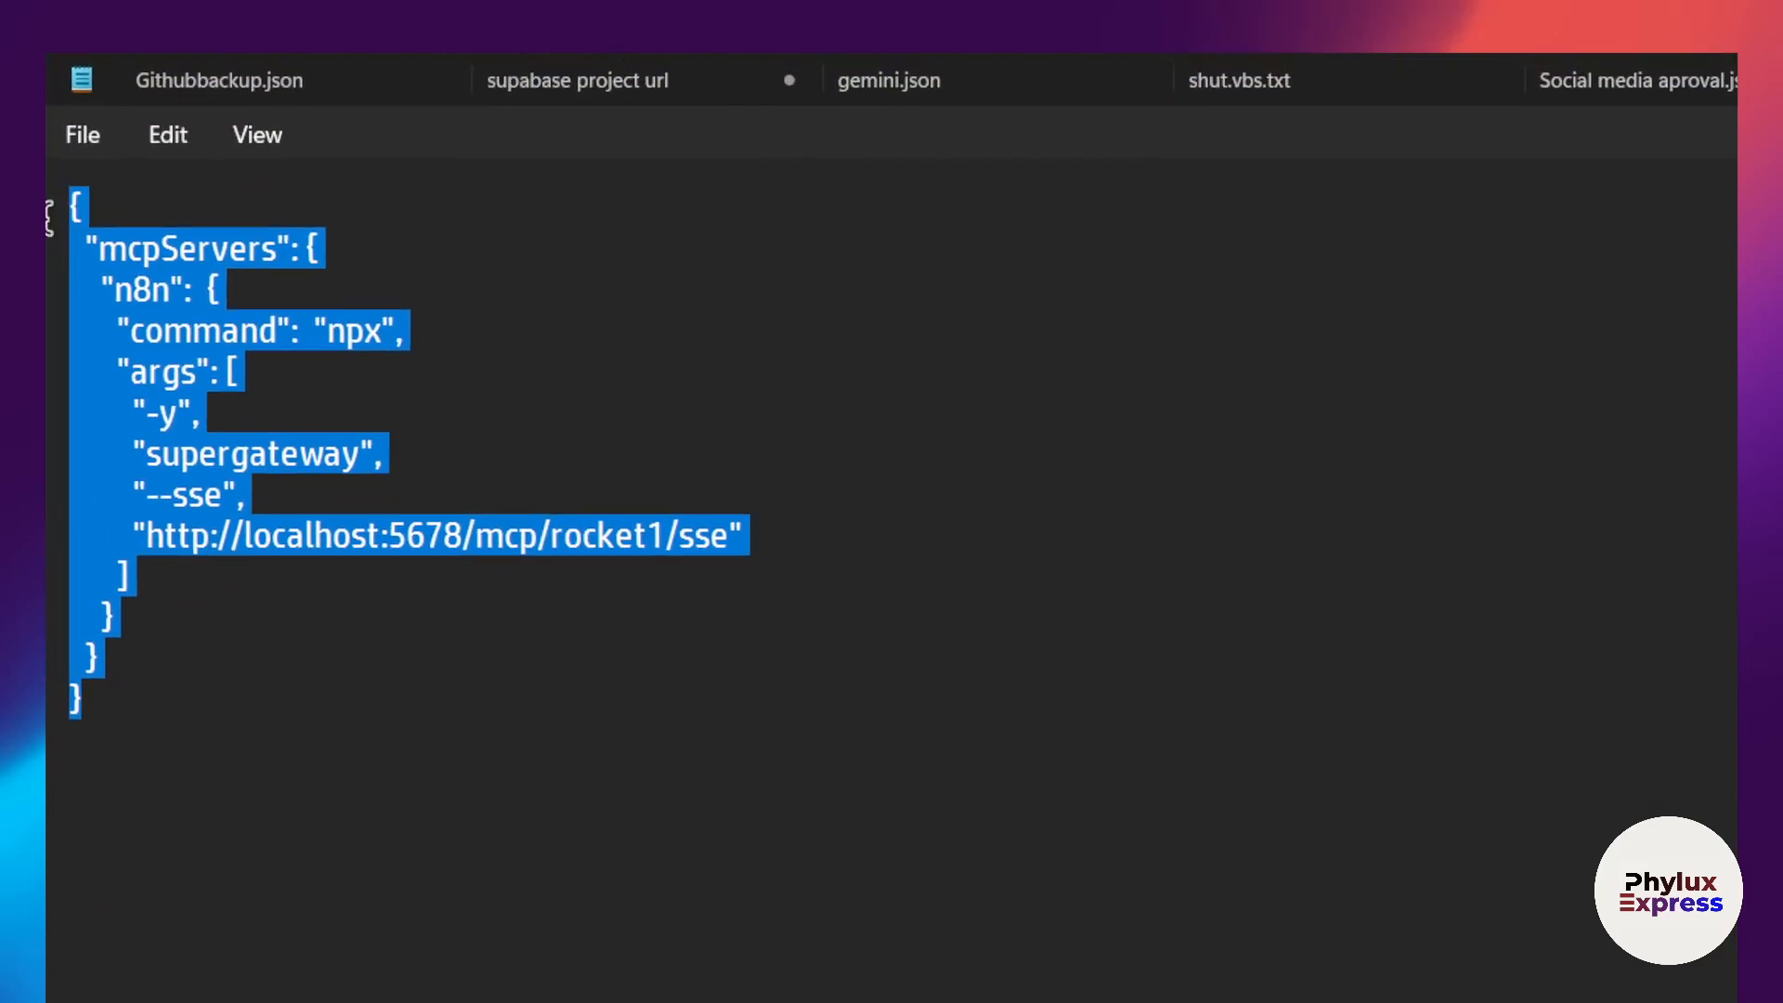
{"action": "type", "text": "{   \"mcpServers\": {     \"n8n-mcp\": {       \"command\": \"docker\",       \"args\": [         \"run\",         \"-i\",         \"--rm\",         \"--init\",         \"-e\", \"MCP_MODE=stdio\",         \"-e\", \"LOG_LEVEL=error\",         \"-e\", \"DISABLE_CONSOLE_OUTPUT=true\",         \"-e\", \"N8N_API_URL=https://your-n8n-instance.com\",         \"-e\", \"N8N_API_KEY=your-api-key\",         \"ghcr.io/czlonkowski/n8n-mcp:latest\"       ]     }   } }"}
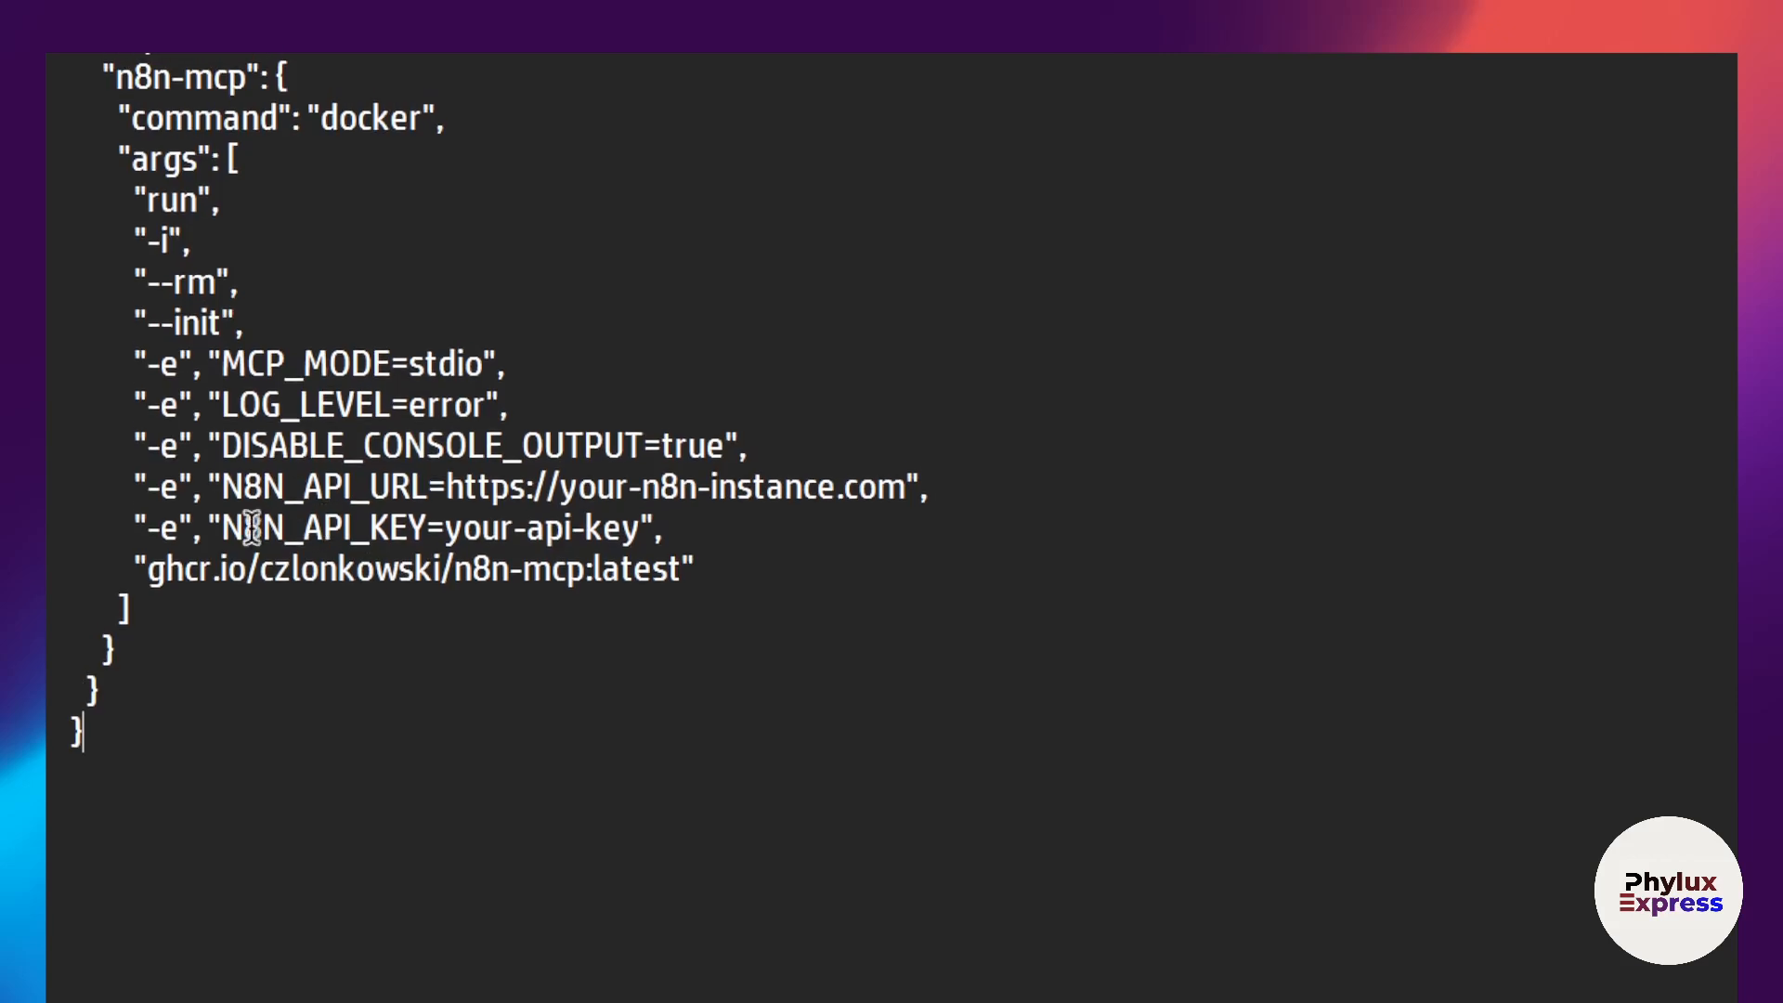
{"action": "left_click", "coordinate": [819, 557]}
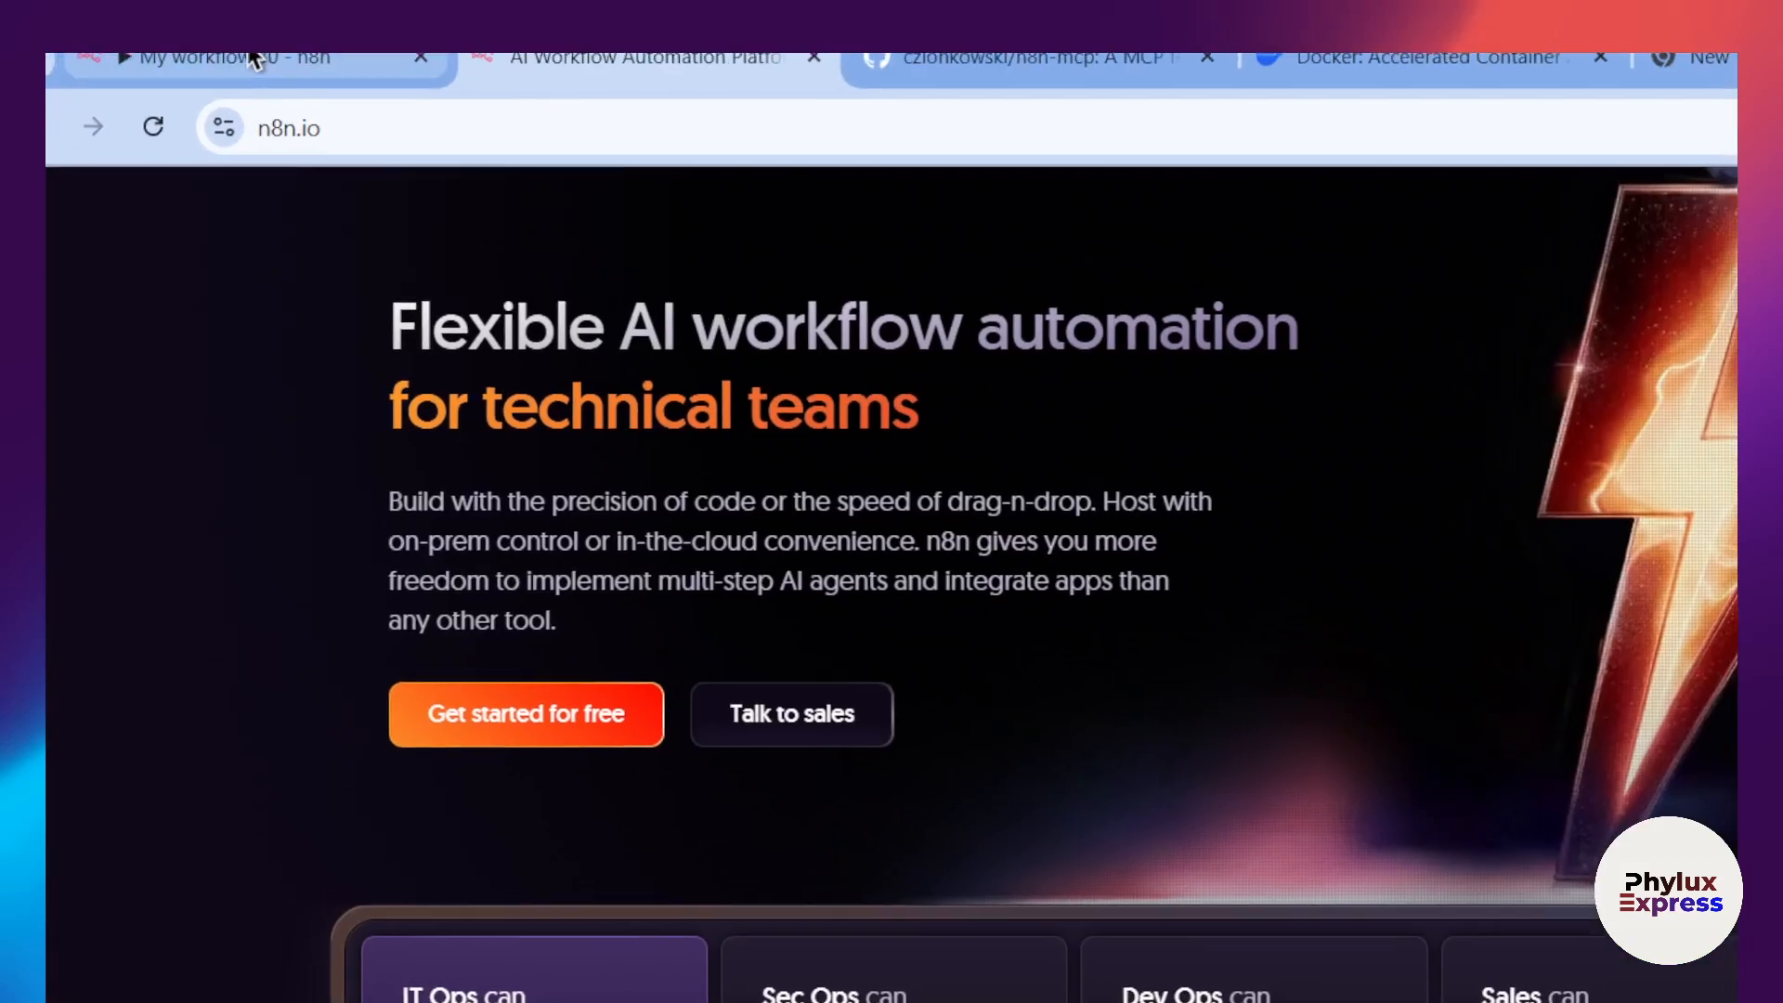
Step: Switch to the local n8n instance, go to its settings while saving My workflow 30, and show the n8n API page
{"action": "left_click", "coordinate": [264, 62]}
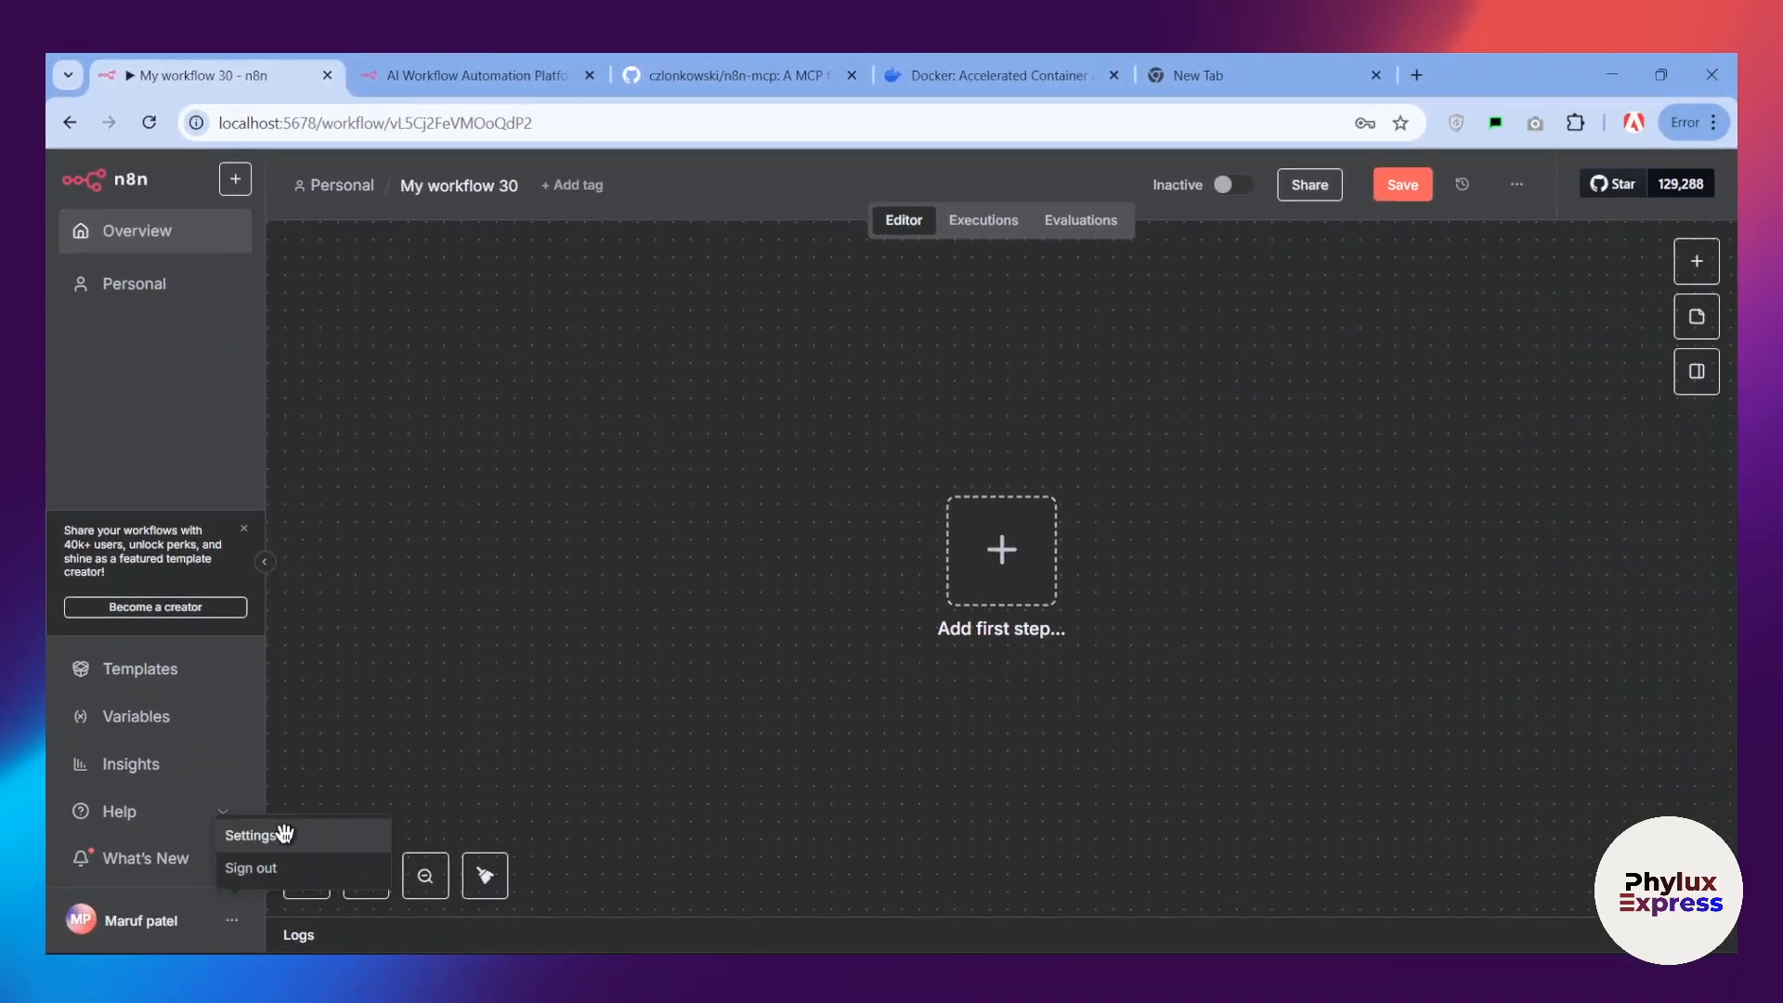
{"action": "left_click", "coordinate": [283, 834]}
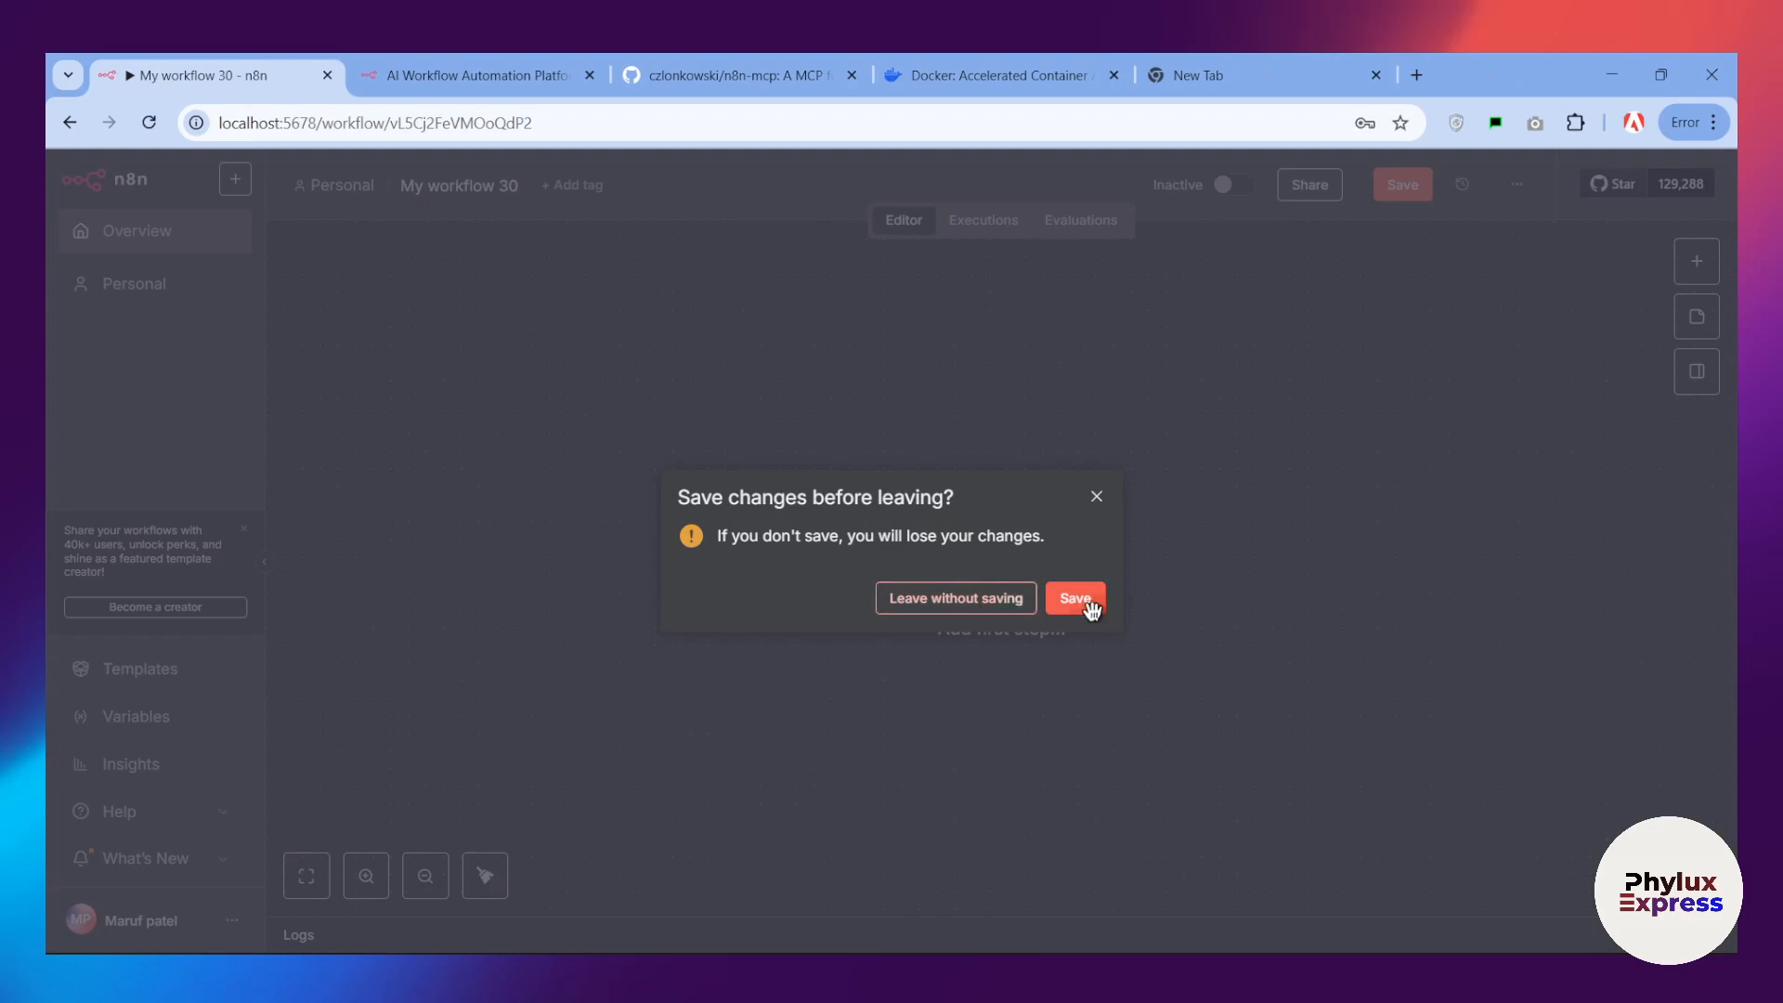
{"action": "left_click", "coordinate": [1075, 599]}
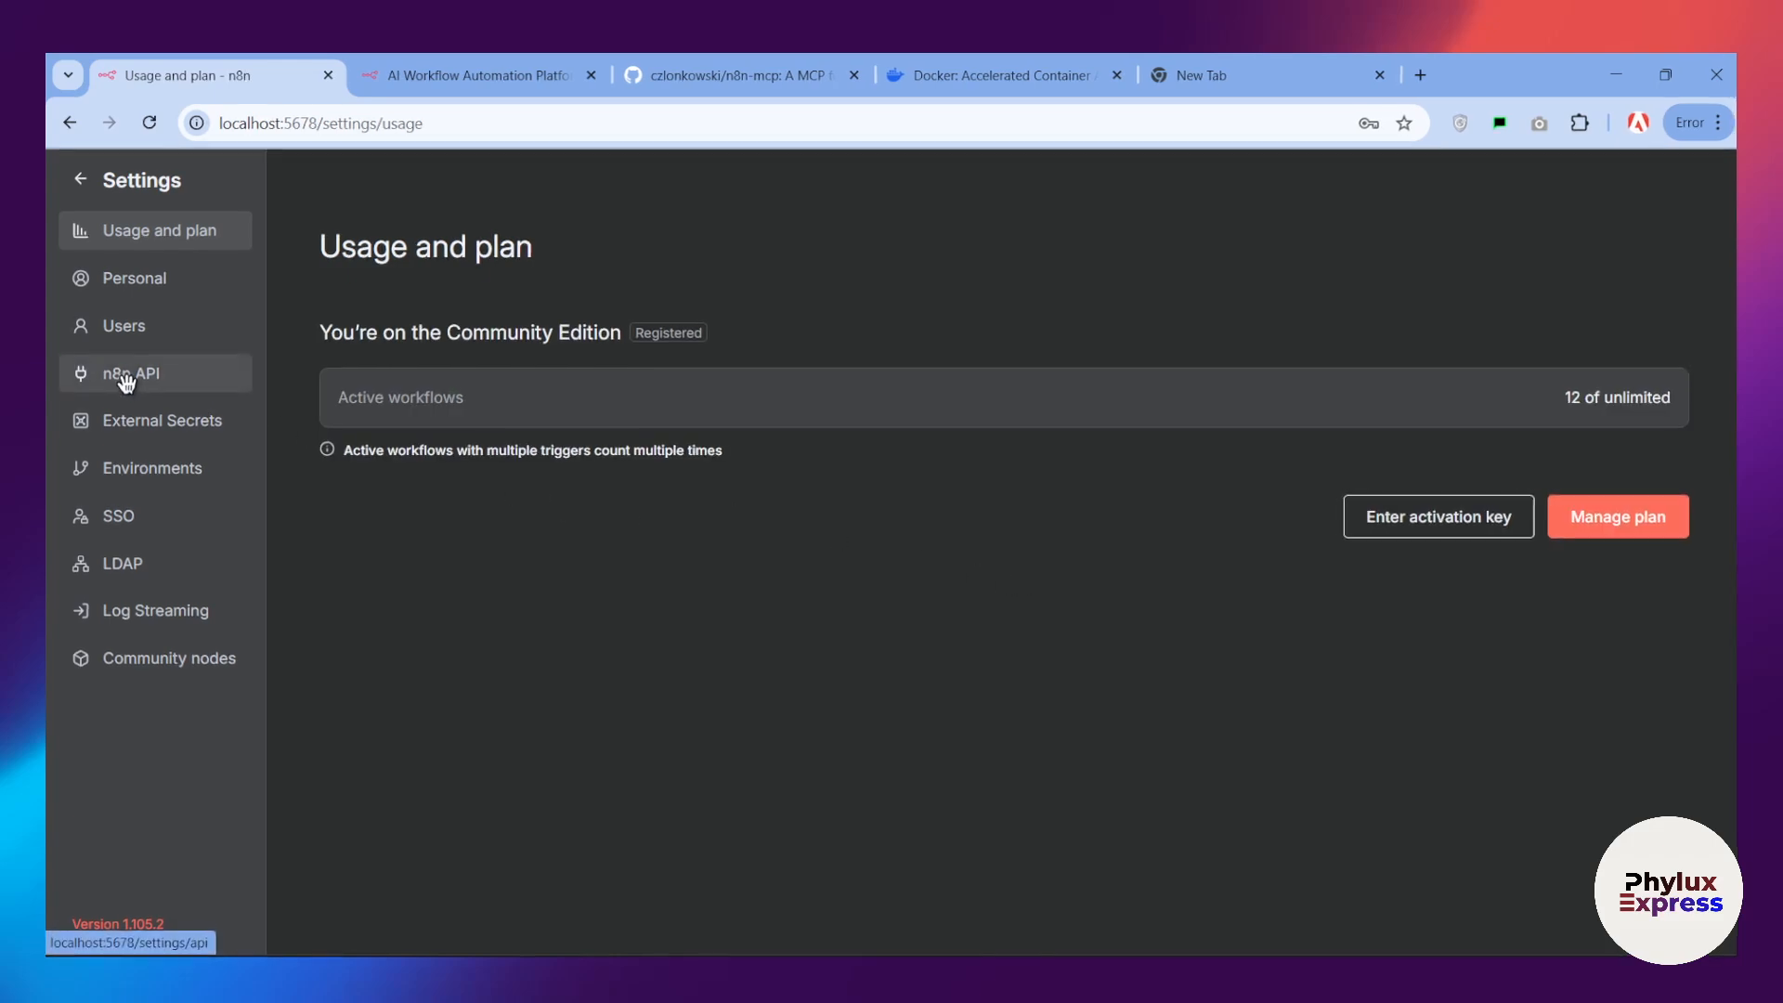
{"action": "left_click", "coordinate": [167, 529]}
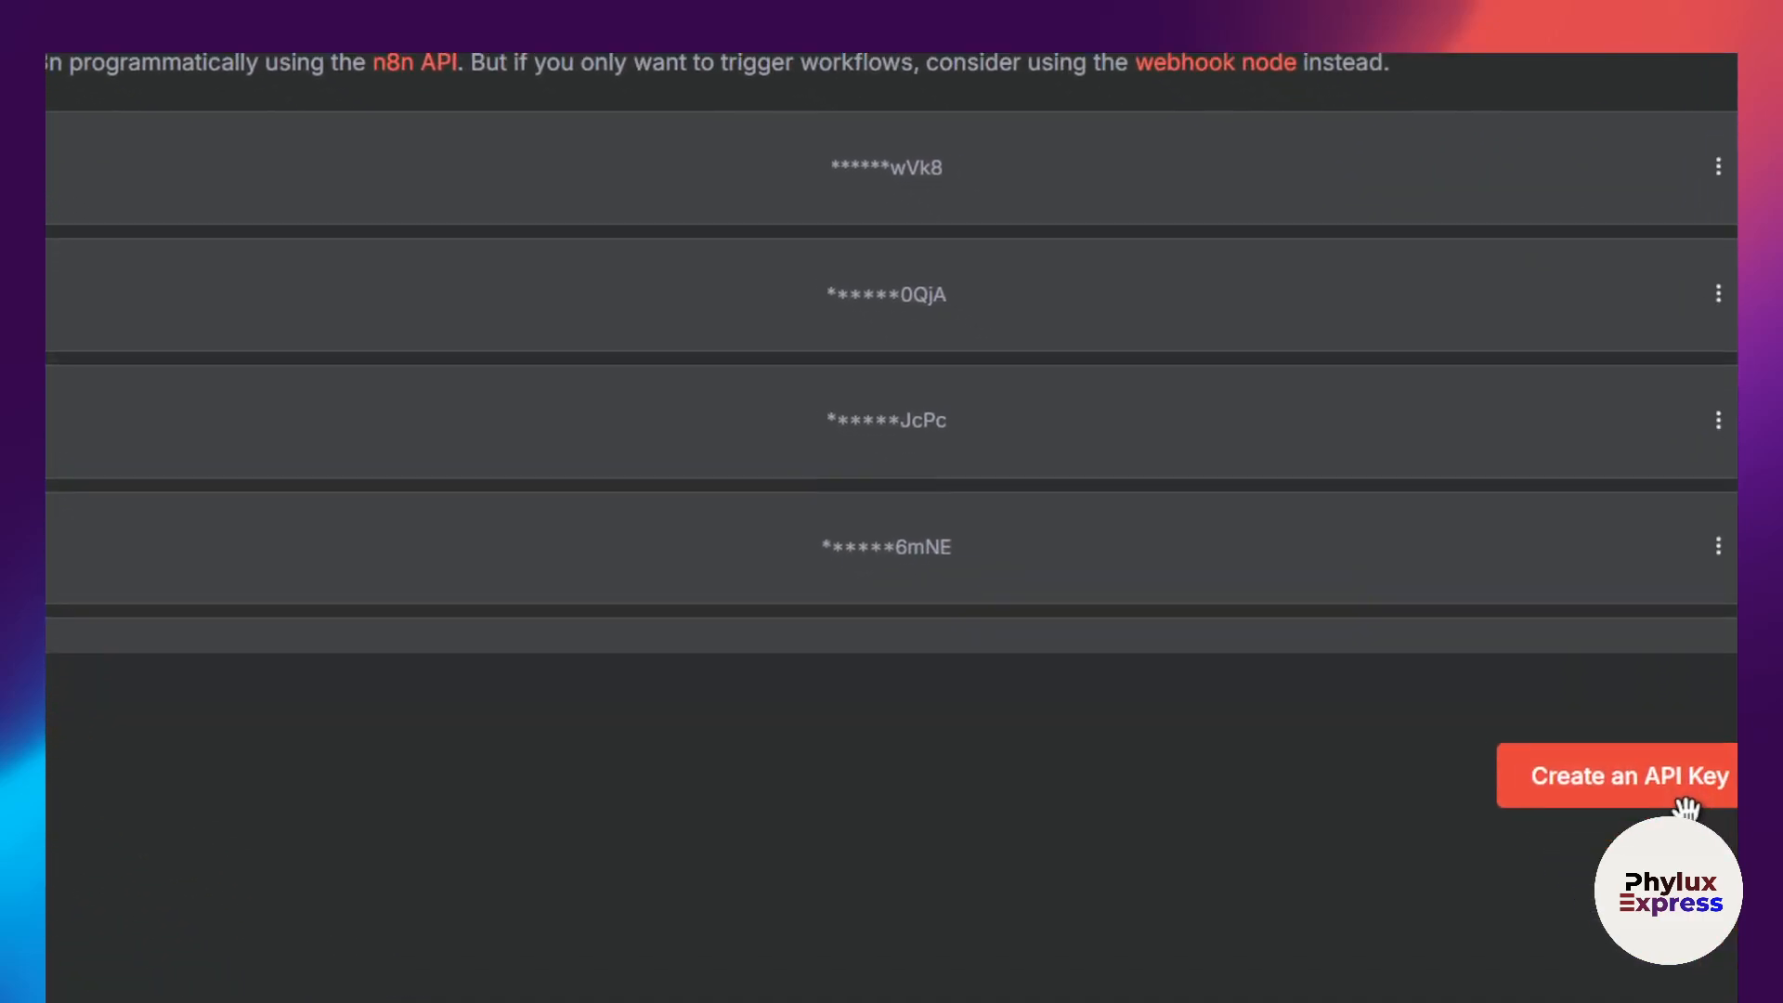
Step: Start a new n8n API key labelled MCPCLAUDE with its expiration set to No Expiration
{"action": "left_click", "coordinate": [1671, 784]}
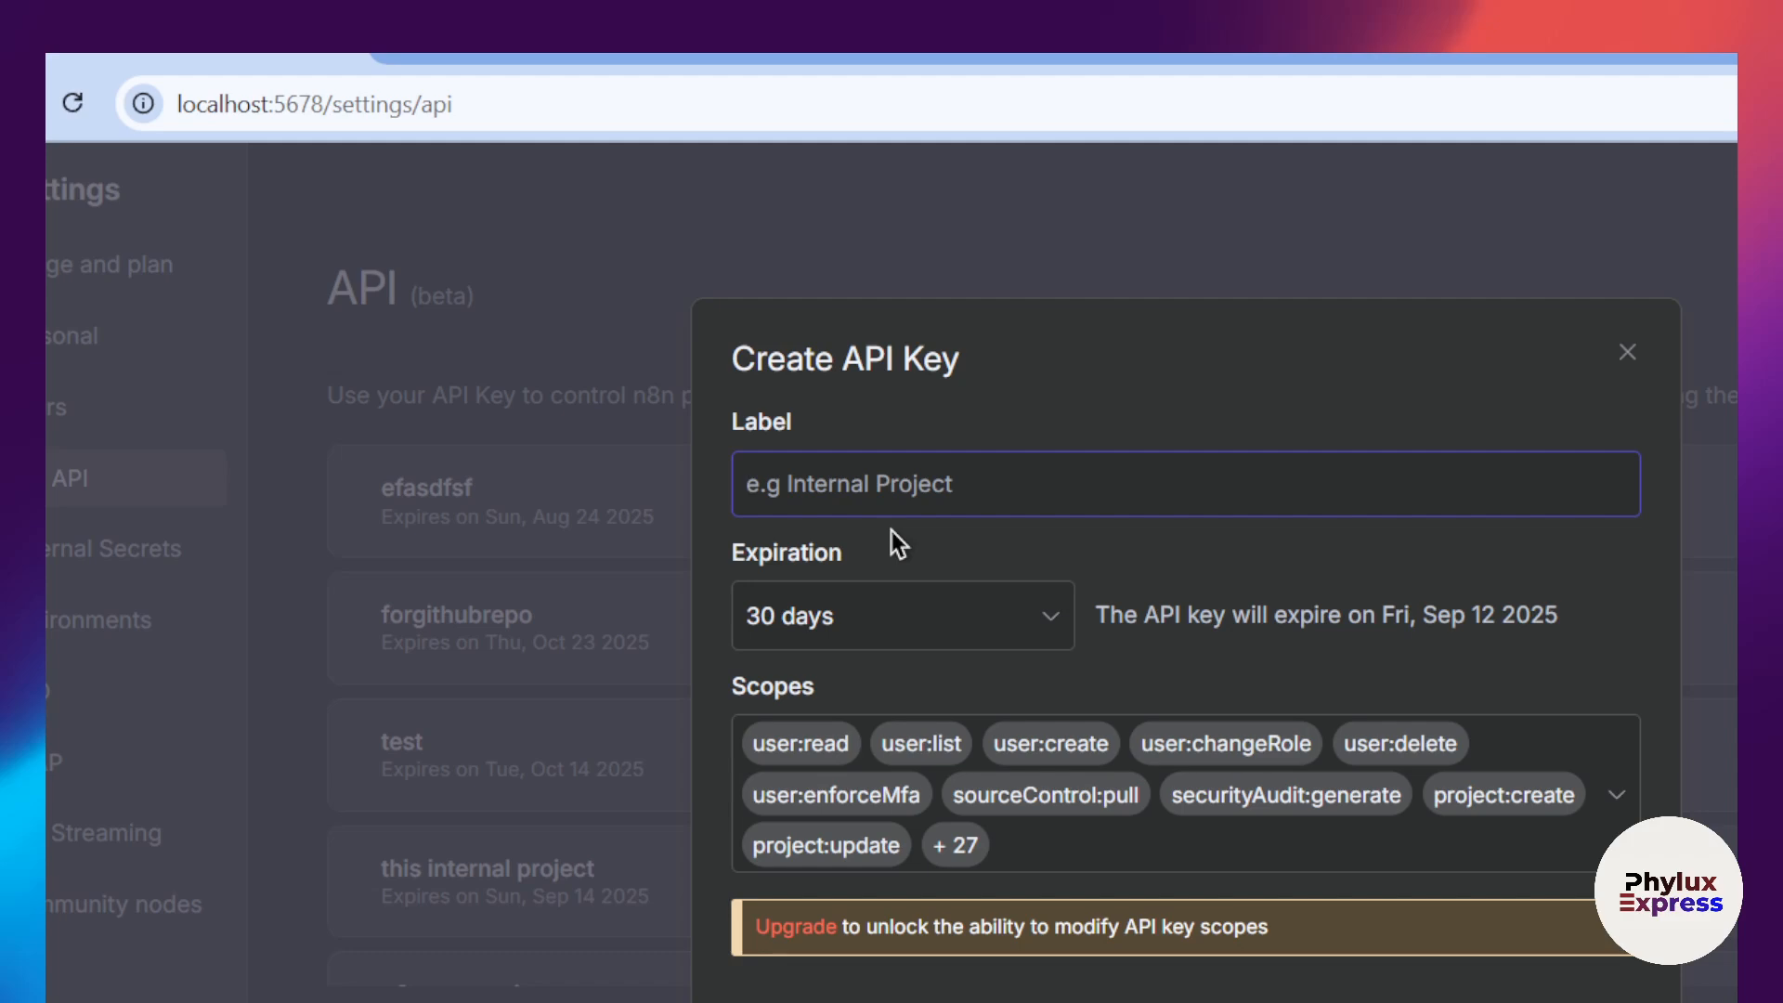
{"action": "type", "text": "MVP"}
{"action": "key", "text": "BackSpace"}
{"action": "key", "text": "BackSpace"}
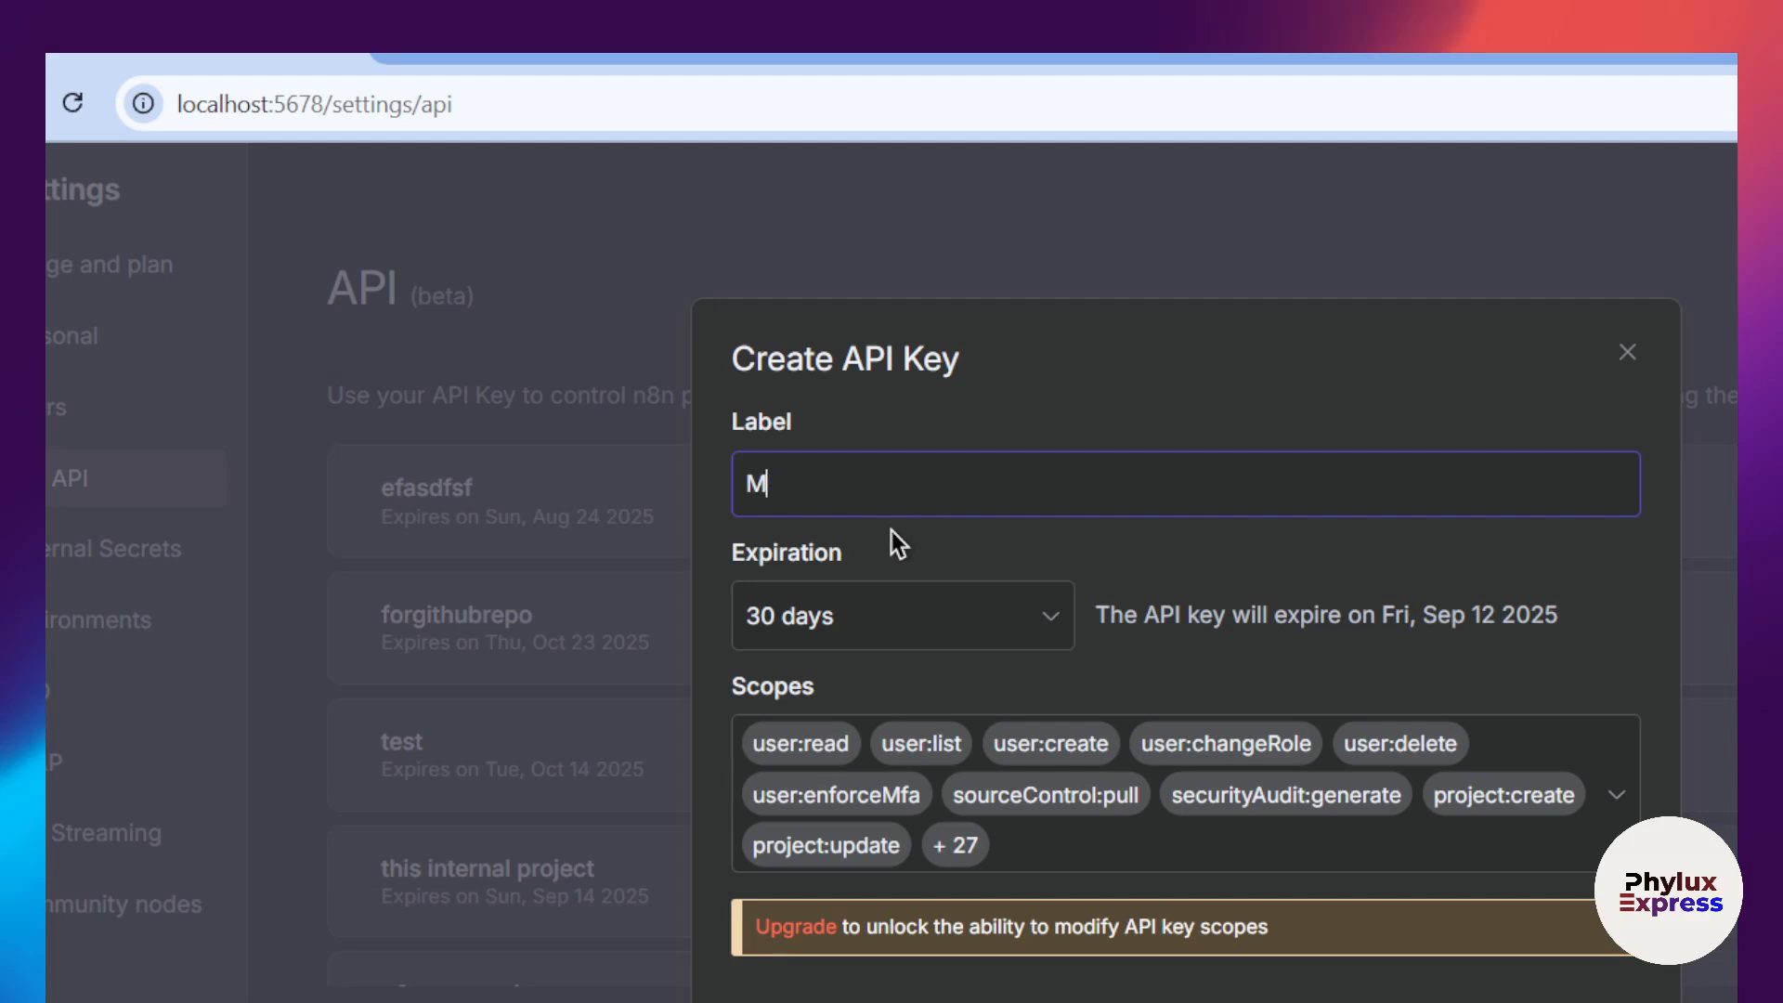
{"action": "type", "text": "CPCLAUDE"}
{"action": "left_click", "coordinate": [993, 609]}
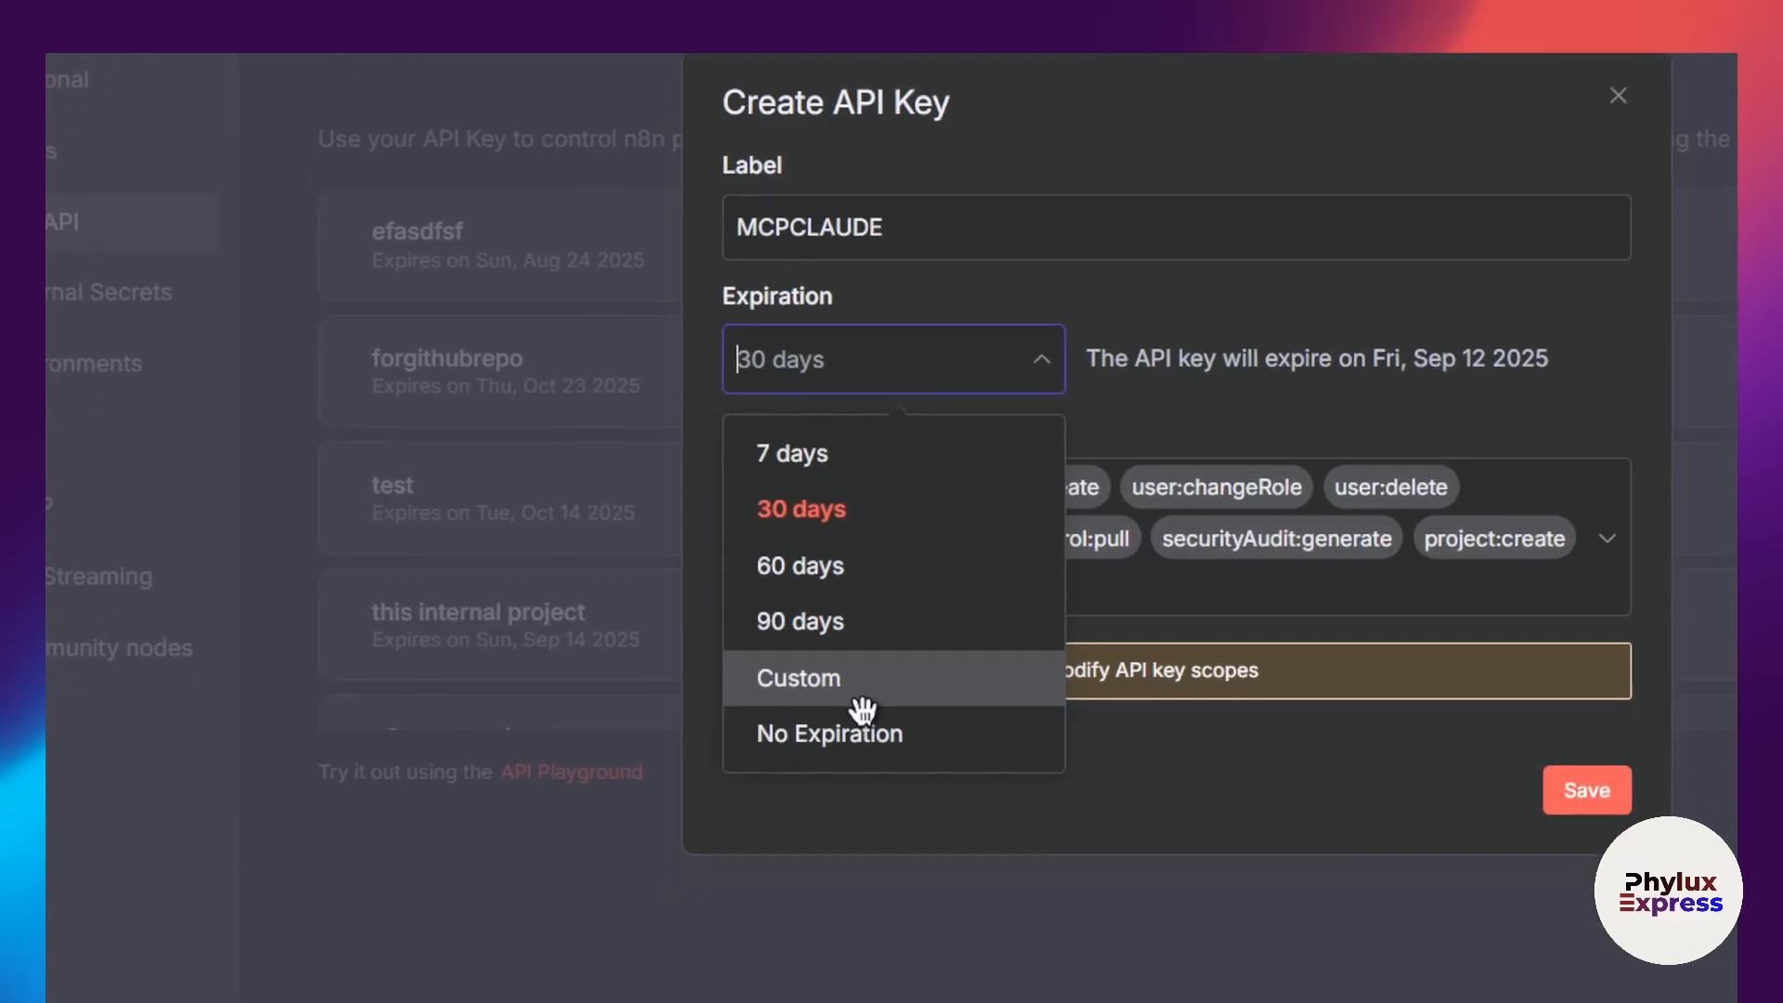
{"action": "left_click", "coordinate": [875, 650]}
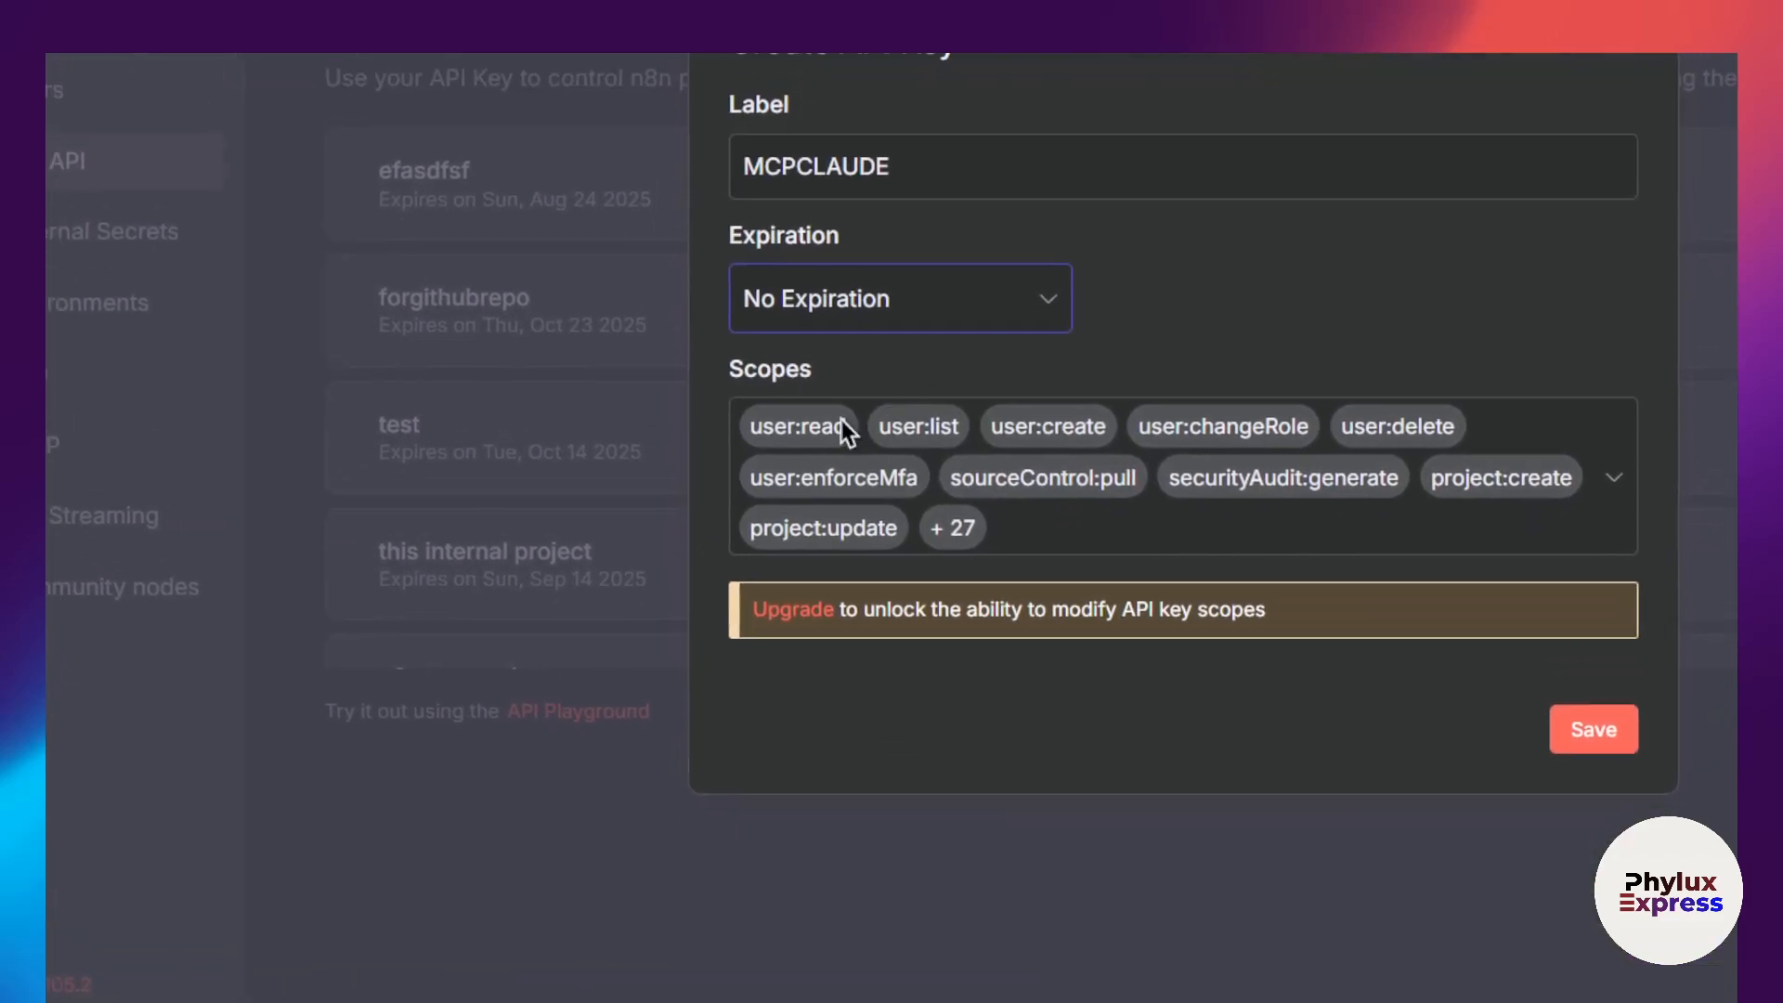
Step: Review the scopes included in the MCPCLAUDE API key and save the key
{"action": "left_click", "coordinate": [1660, 538]}
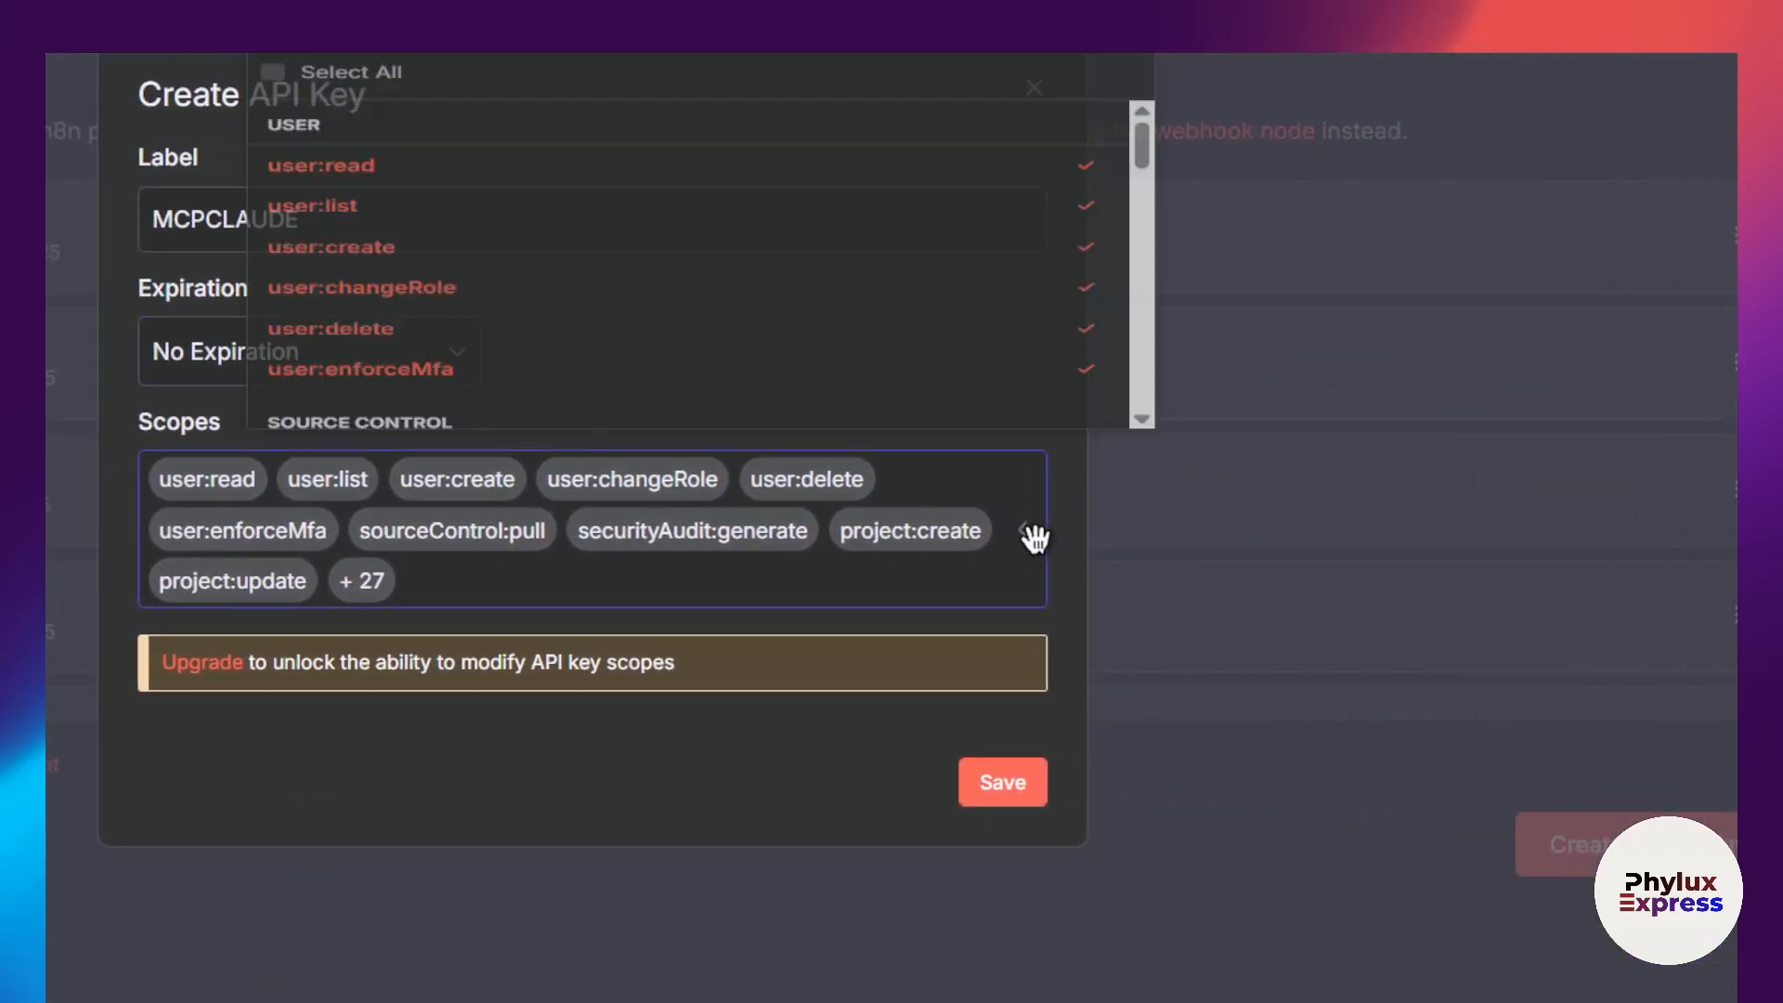
{"action": "left_click", "coordinate": [968, 537]}
{"action": "left_click", "coordinate": [968, 536]}
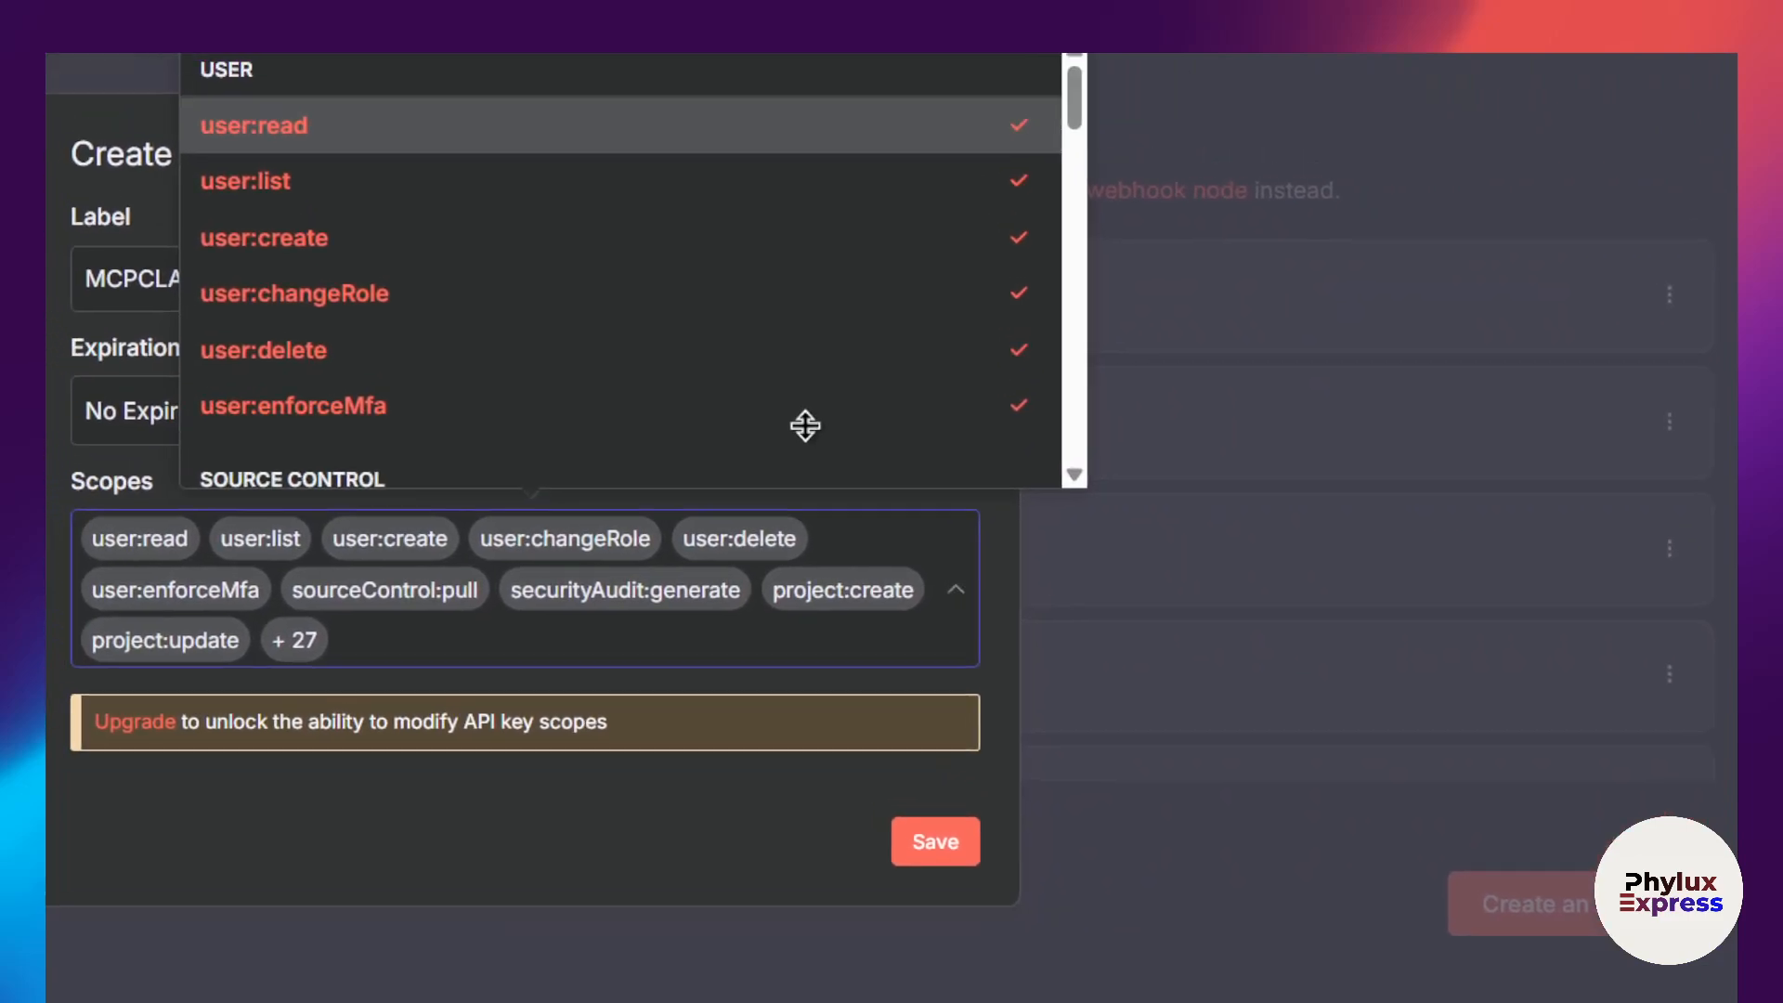
{"action": "scroll", "coordinate": [807, 365], "scroll_direction": "down", "scroll_amount": 2}
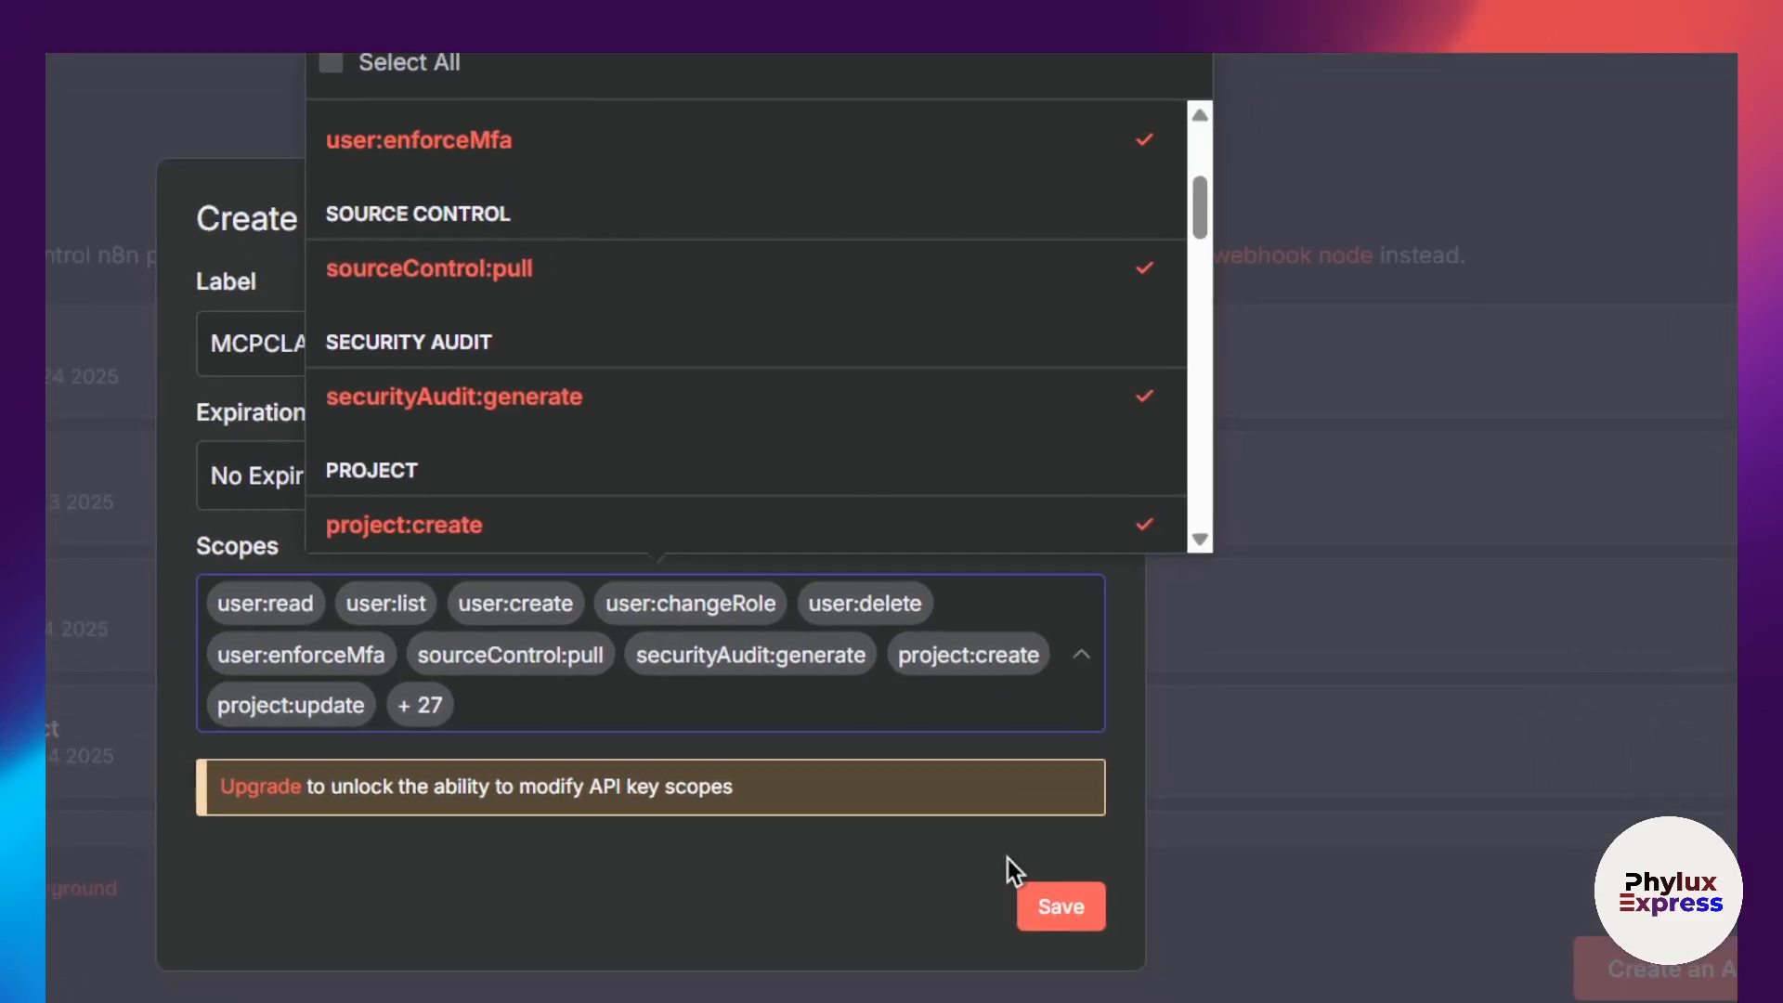
{"action": "left_click", "coordinate": [1074, 663]}
{"action": "left_click", "coordinate": [777, 903]}
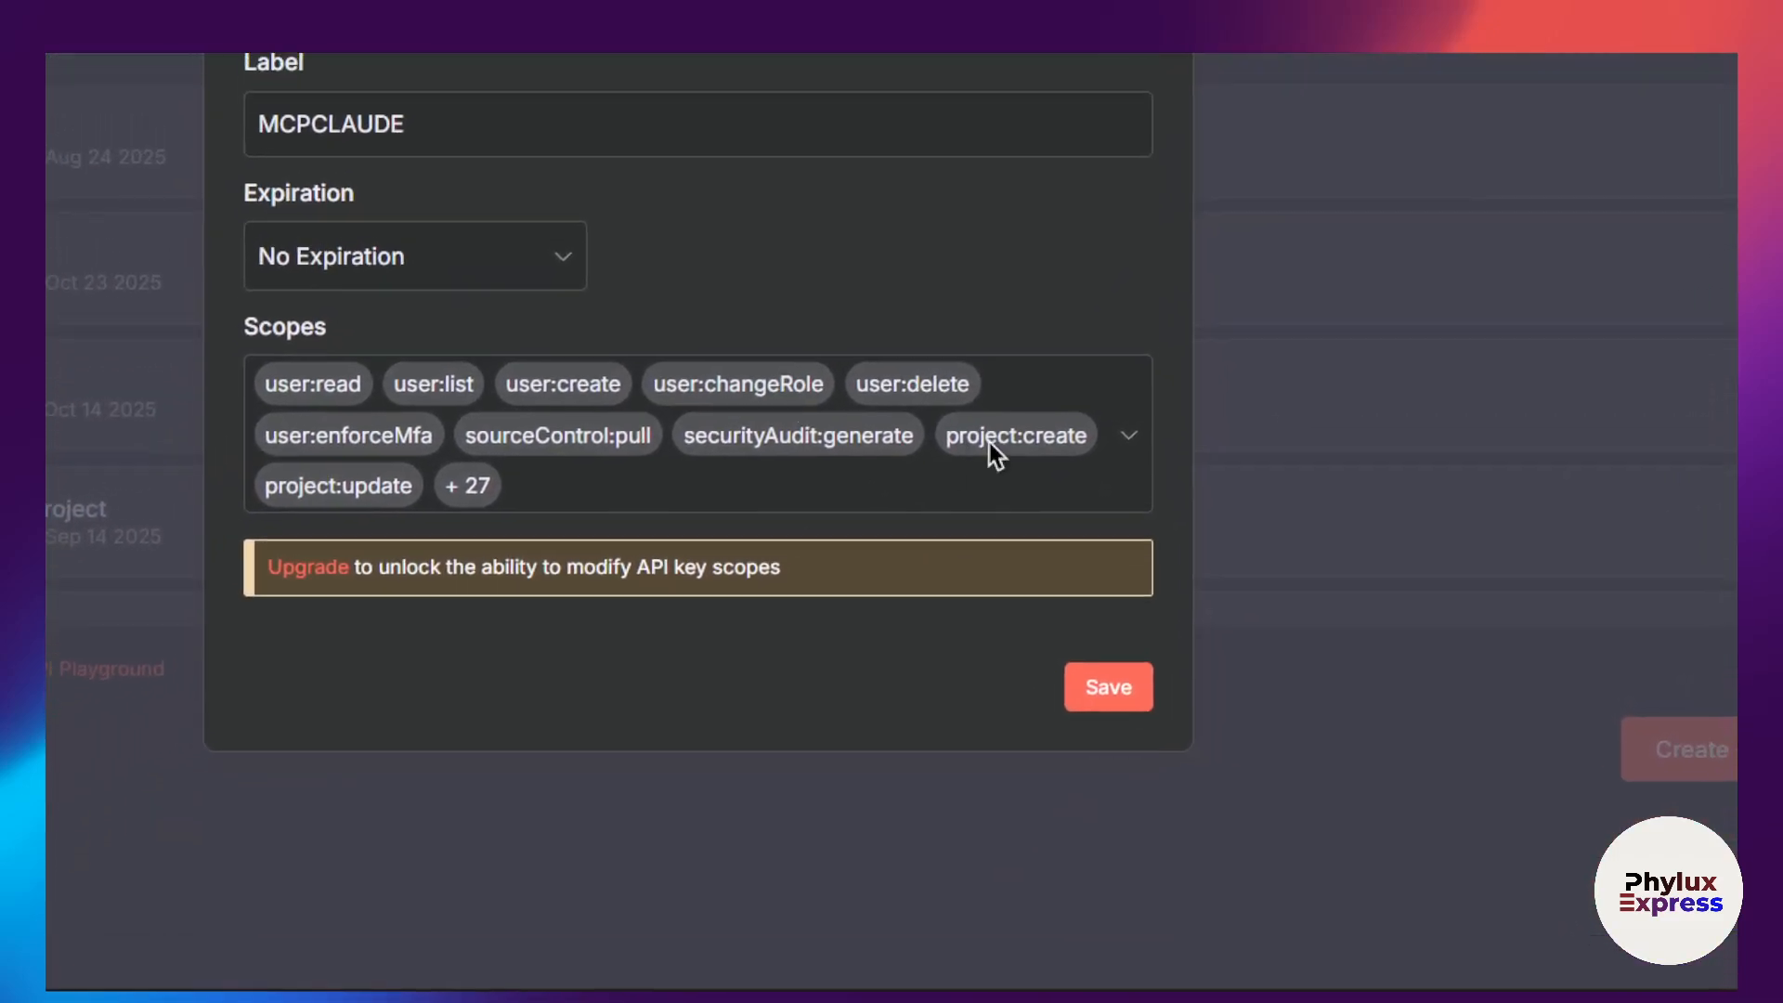
{"action": "left_click", "coordinate": [1006, 662]}
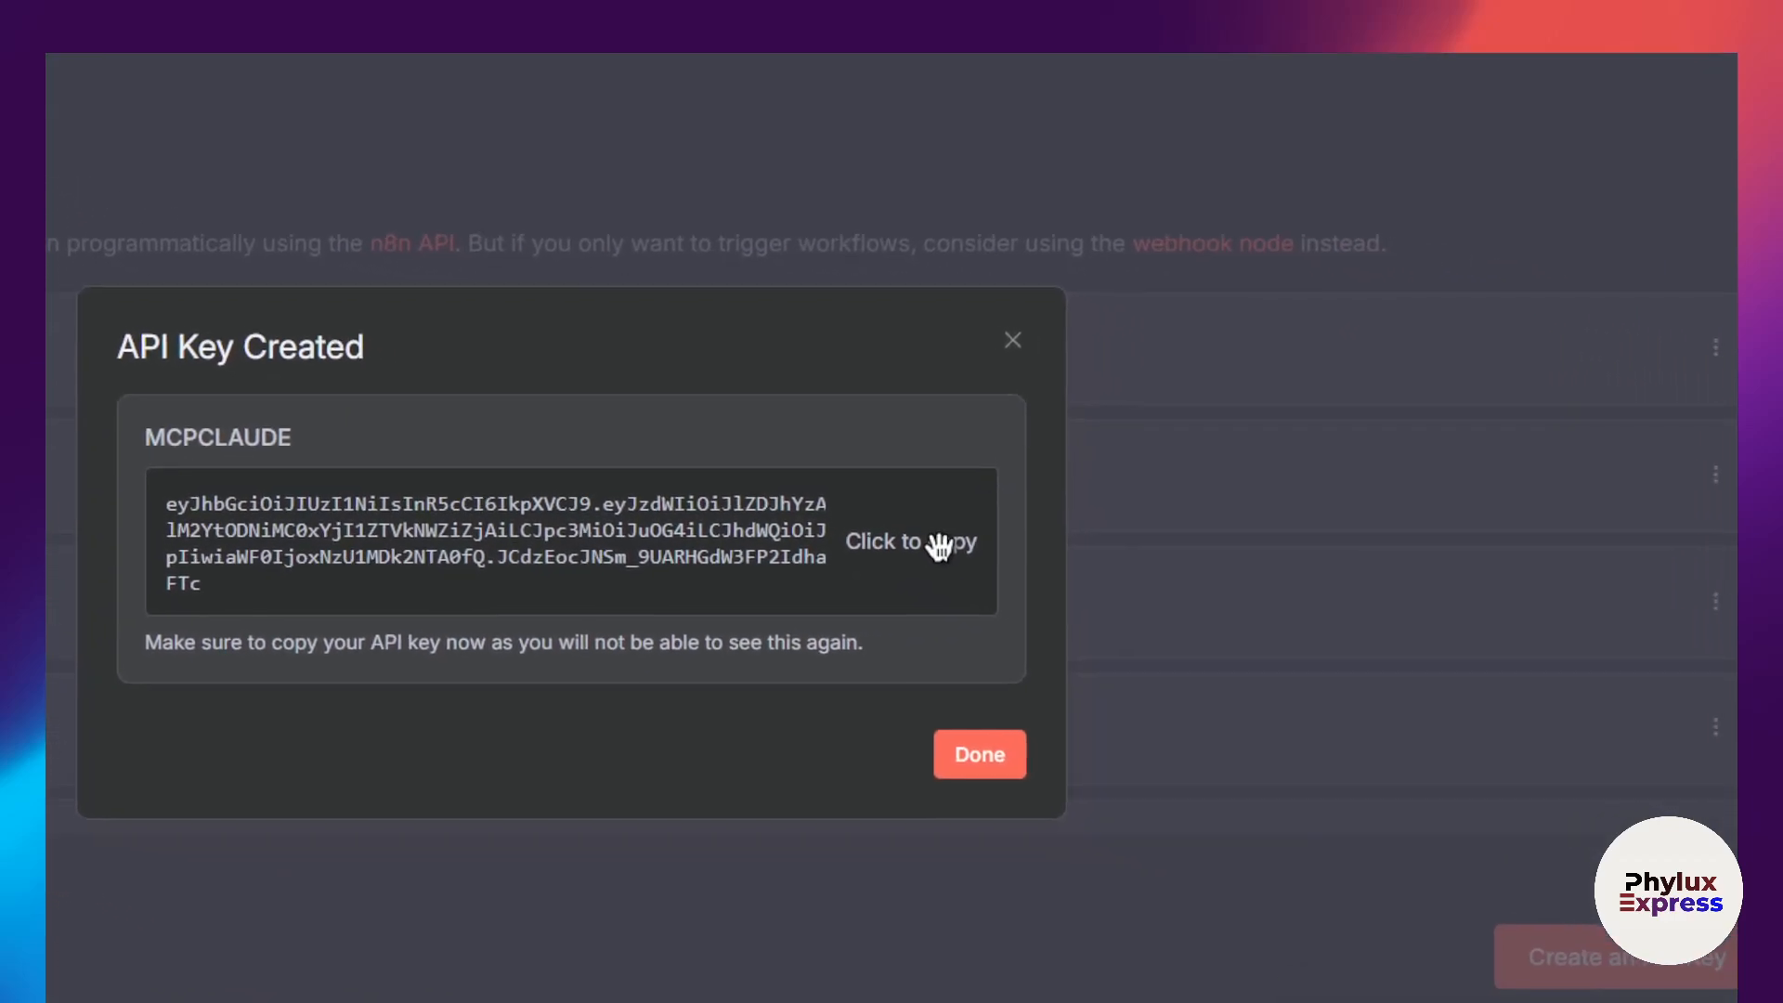
Step: Copy the new n8n API key and paste it over the your-api-key placeholder of N8N_API_KEY in claude_desktop_config.json
{"action": "left_click", "coordinate": [914, 539]}
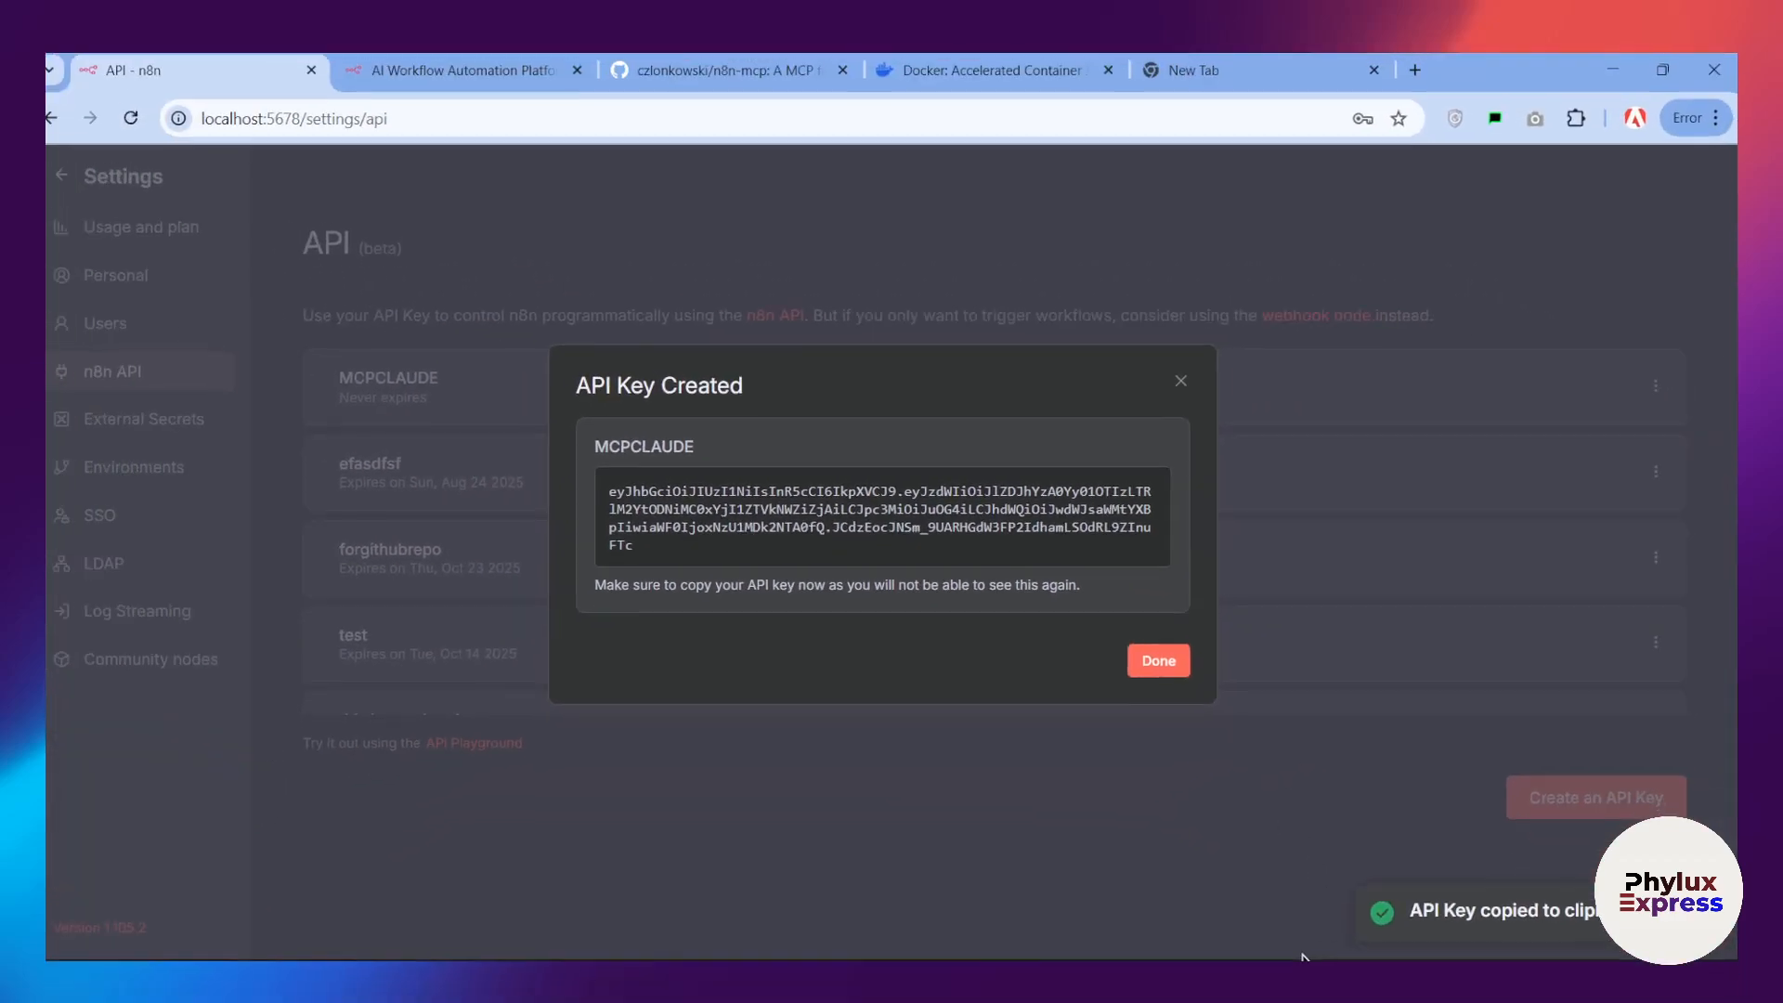
{"action": "key", "text": "alt+Tab"}
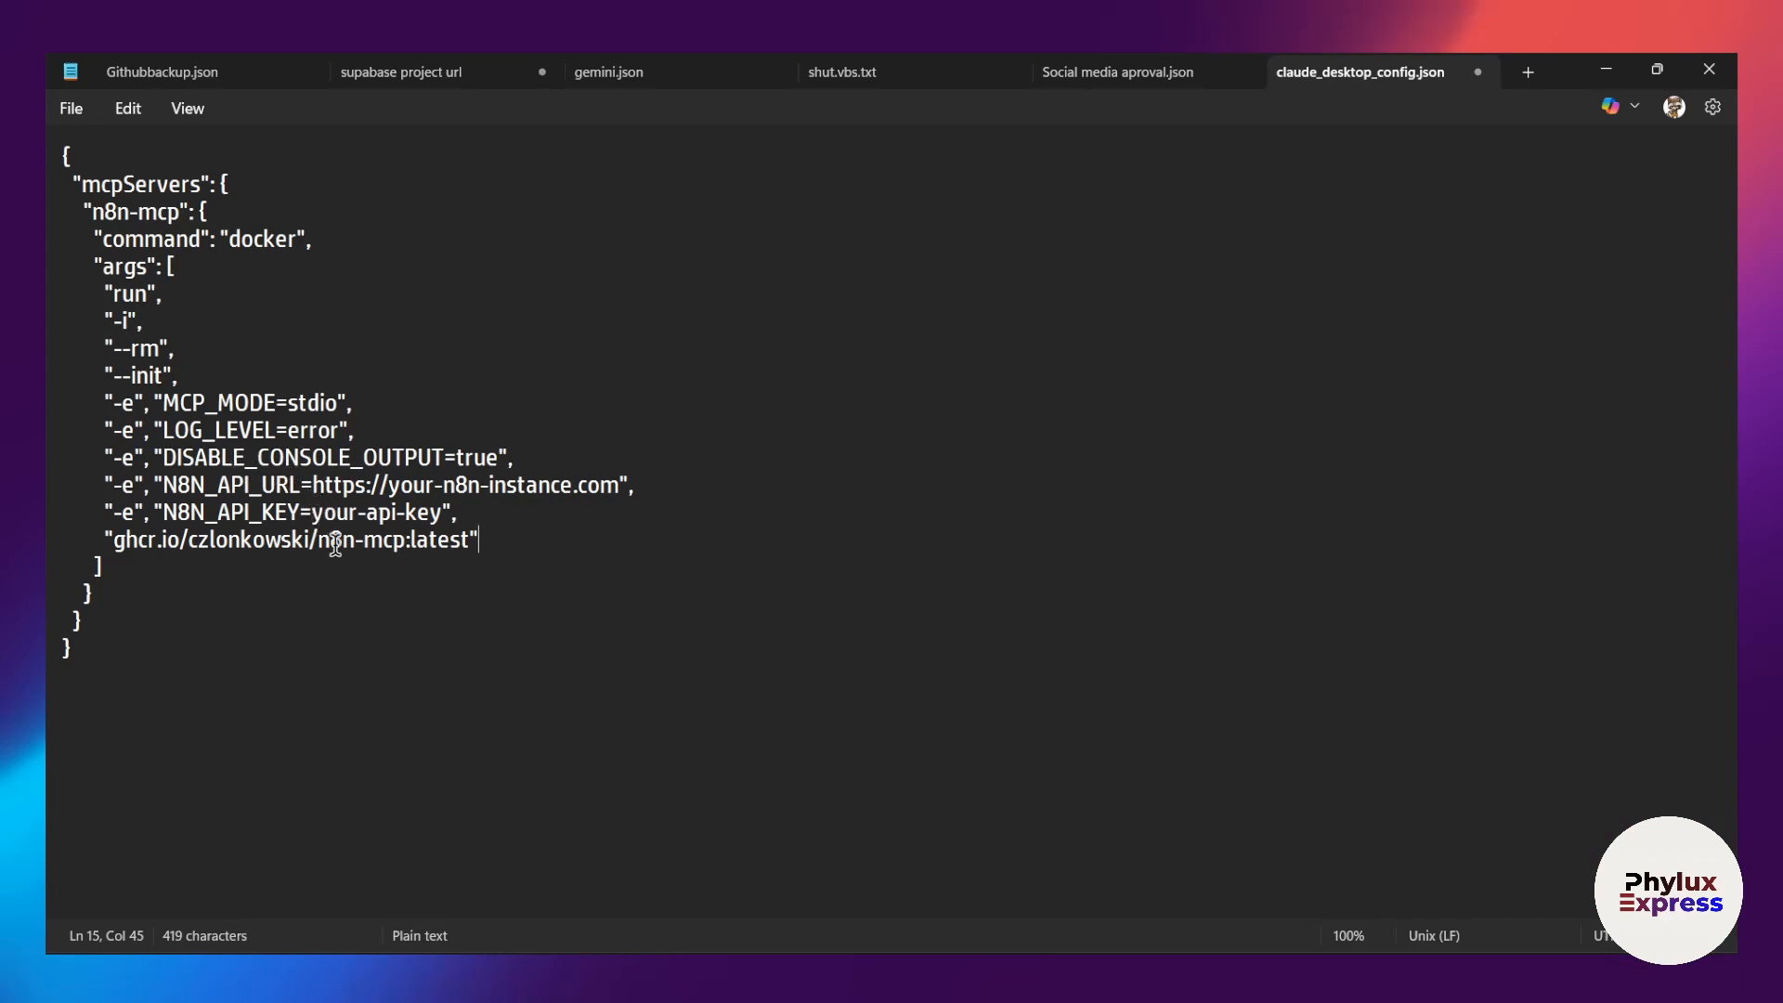
{"action": "left_click_drag", "start_coordinate": [312, 513], "coordinate": [442, 514]}
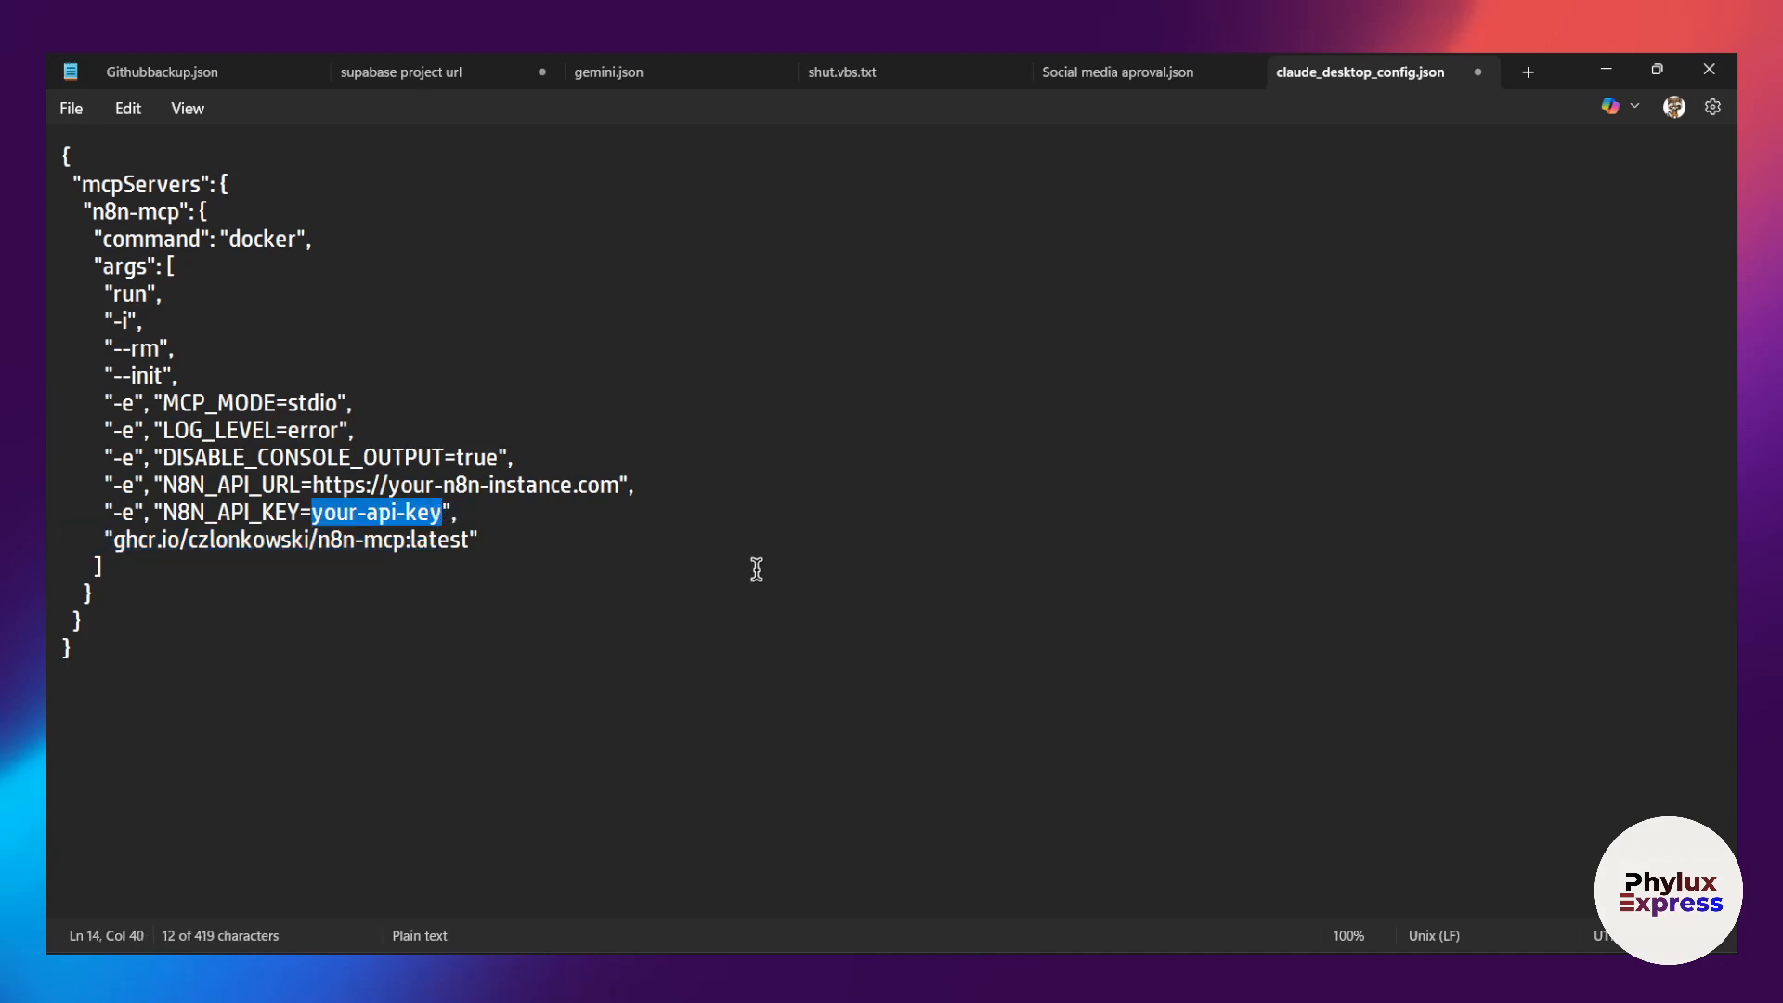
{"action": "key", "text": "ctrl+v"}
{"action": "left_click", "coordinate": [767, 650]}
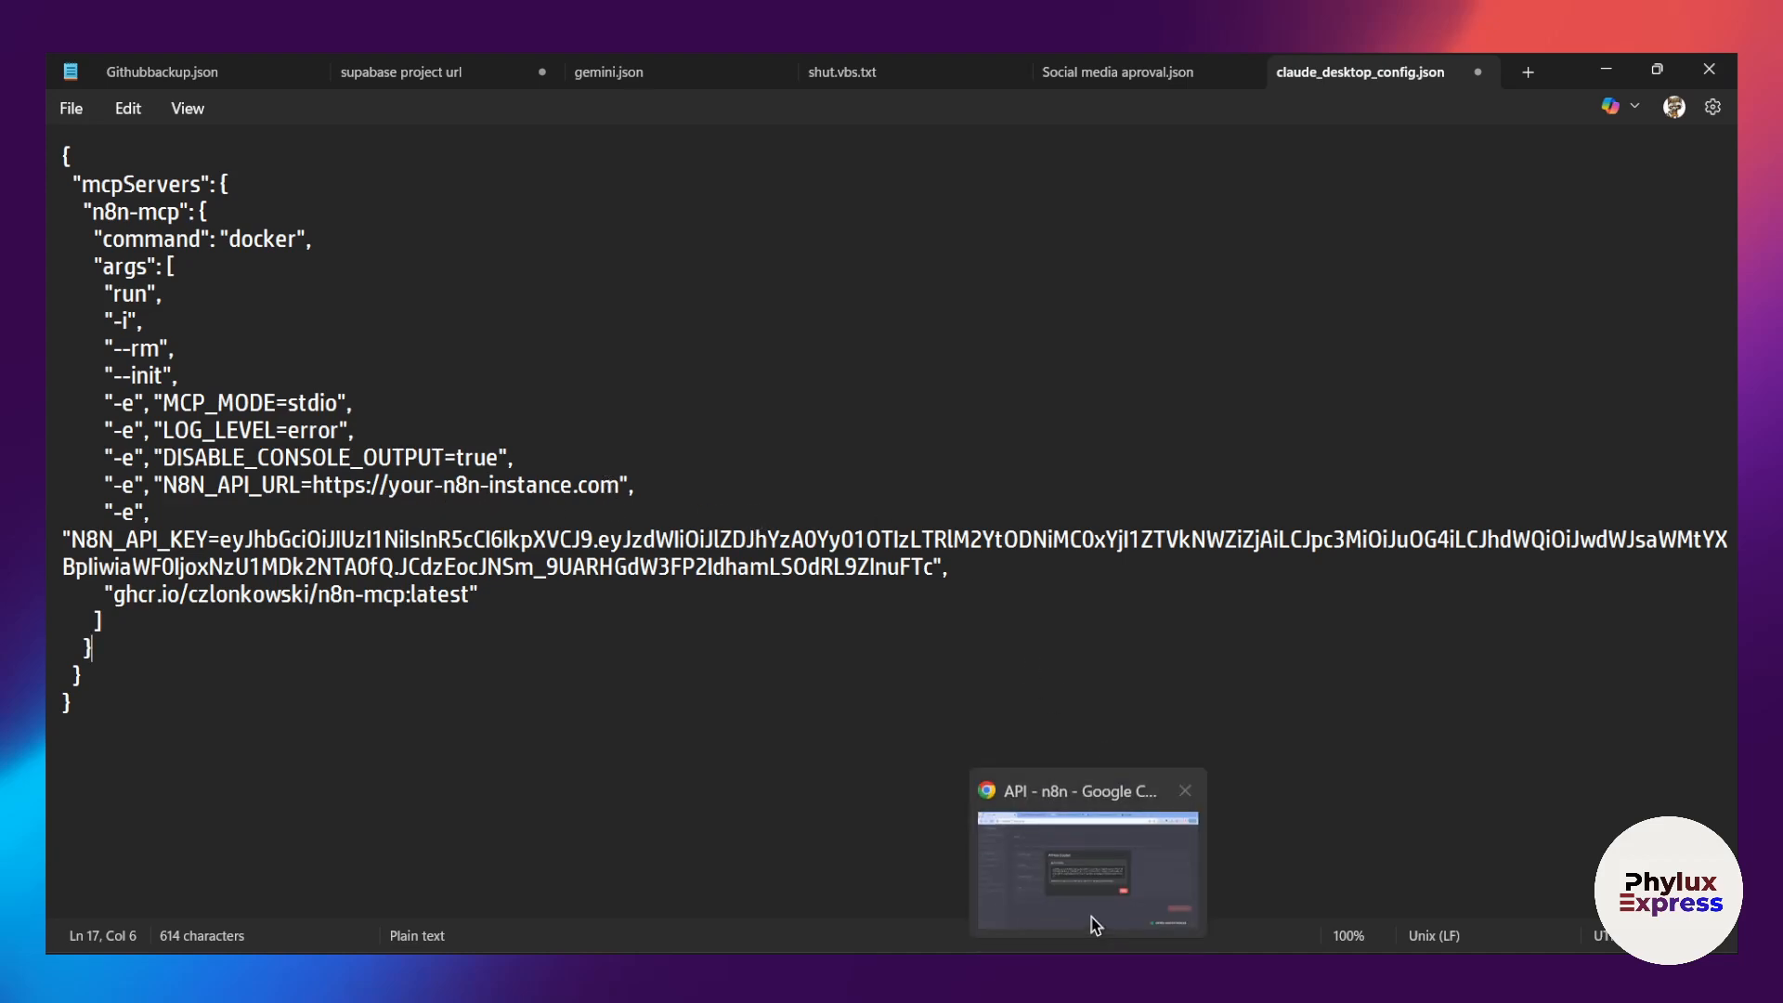
Step: Dismiss n8n's created-key dialog and check the n8n-mcp README for the N8N_API_URL to use with a local n8n
{"action": "left_click", "coordinate": [1094, 919]}
{"action": "left_click", "coordinate": [1160, 656]}
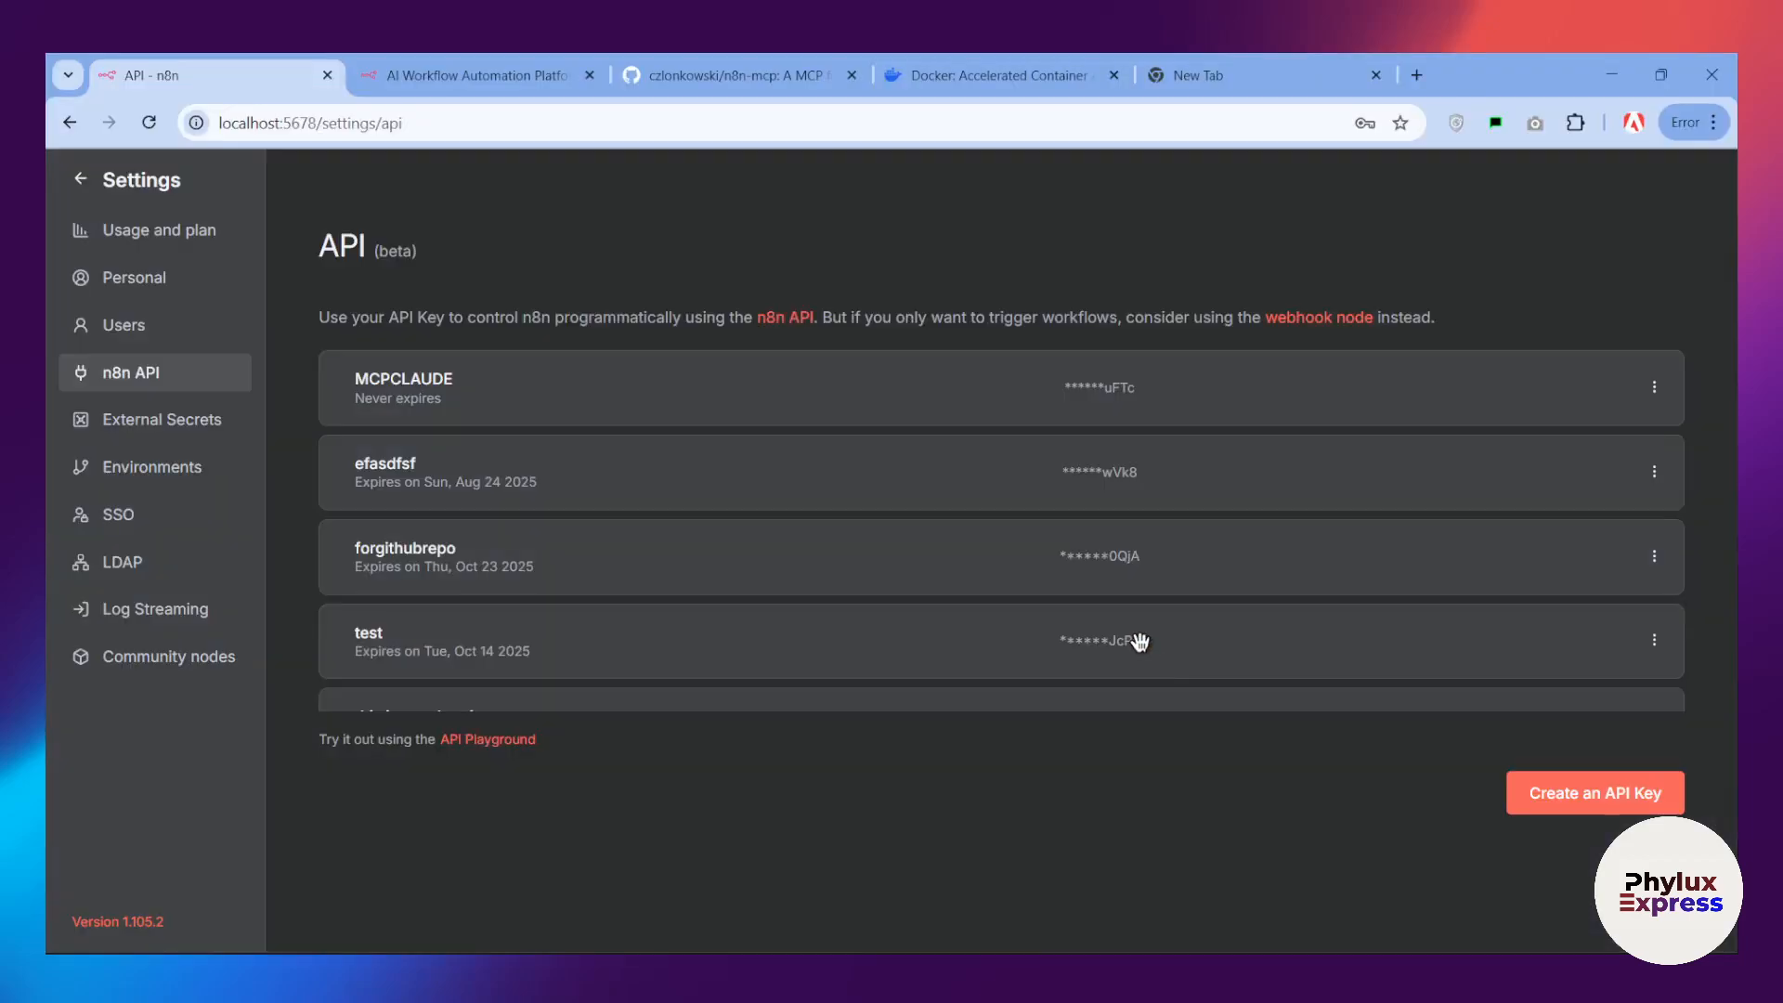
{"action": "left_click", "coordinate": [809, 69]}
{"action": "scroll", "coordinate": [692, 520], "scroll_direction": "down", "scroll_amount": 3}
{"action": "scroll", "coordinate": [701, 544], "scroll_direction": "down", "scroll_amount": 1}
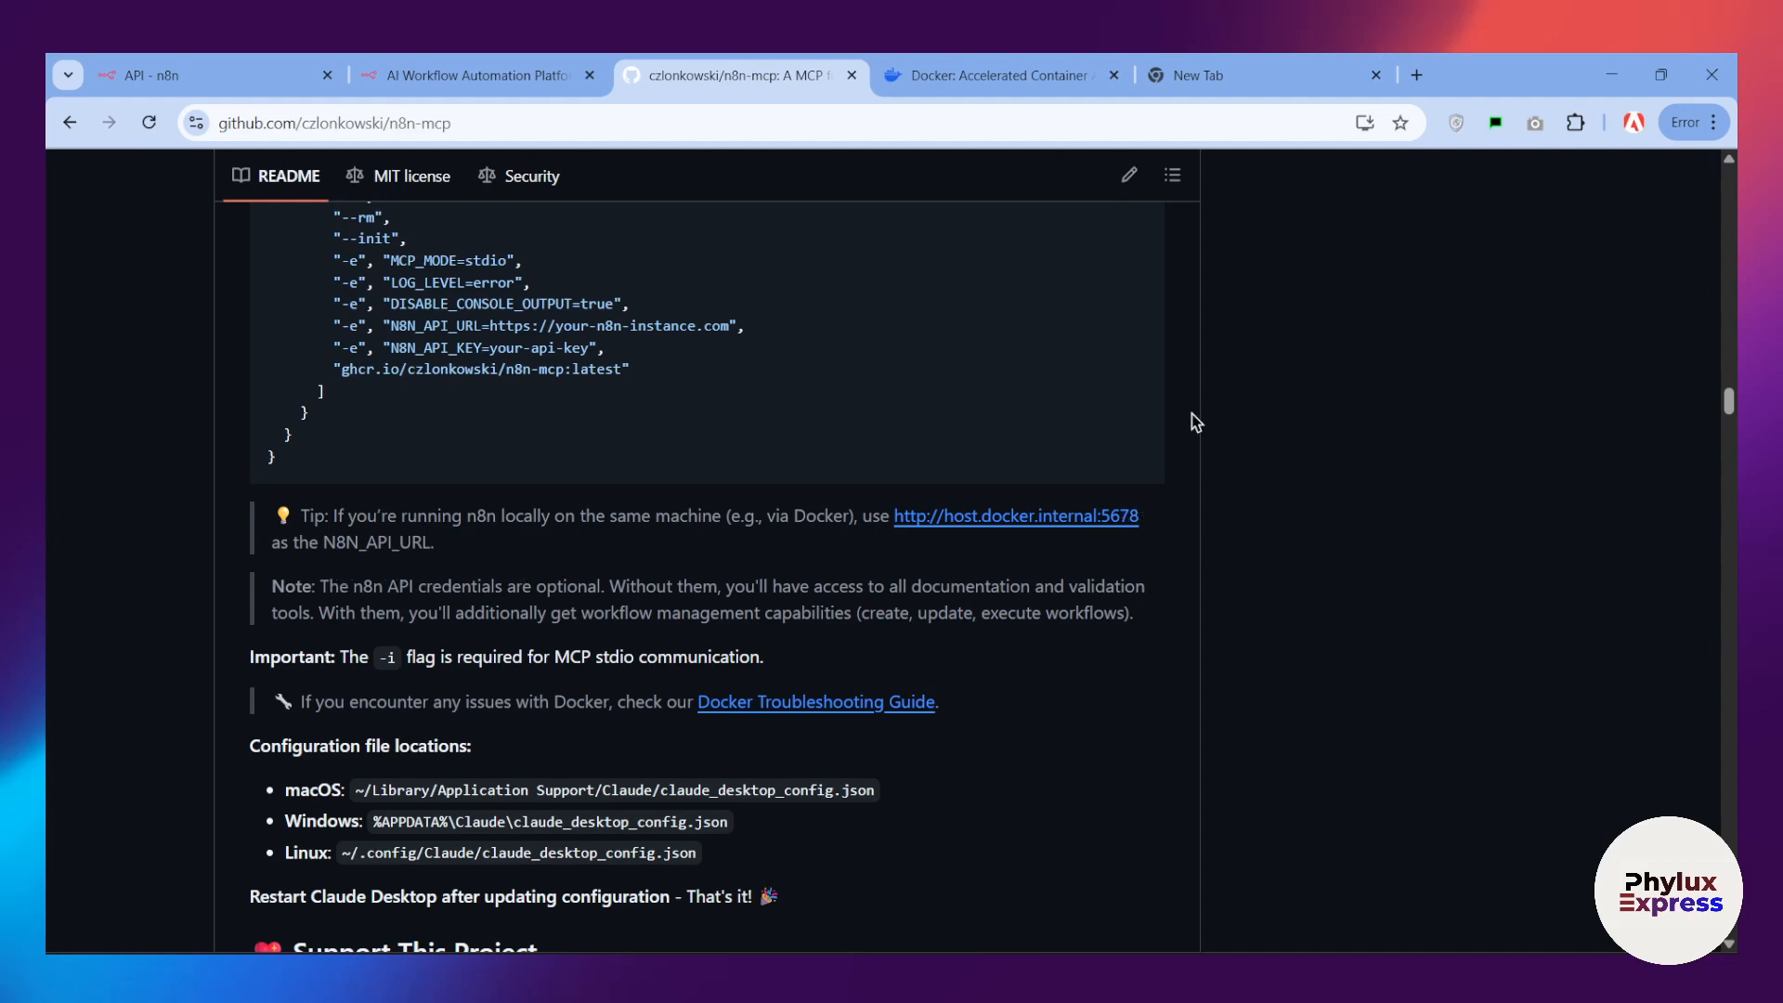
Step: Compare the n8n.io website tab with the local n8n tab to check the instance's address
{"action": "left_click", "coordinate": [232, 75]}
{"action": "left_click", "coordinate": [469, 75]}
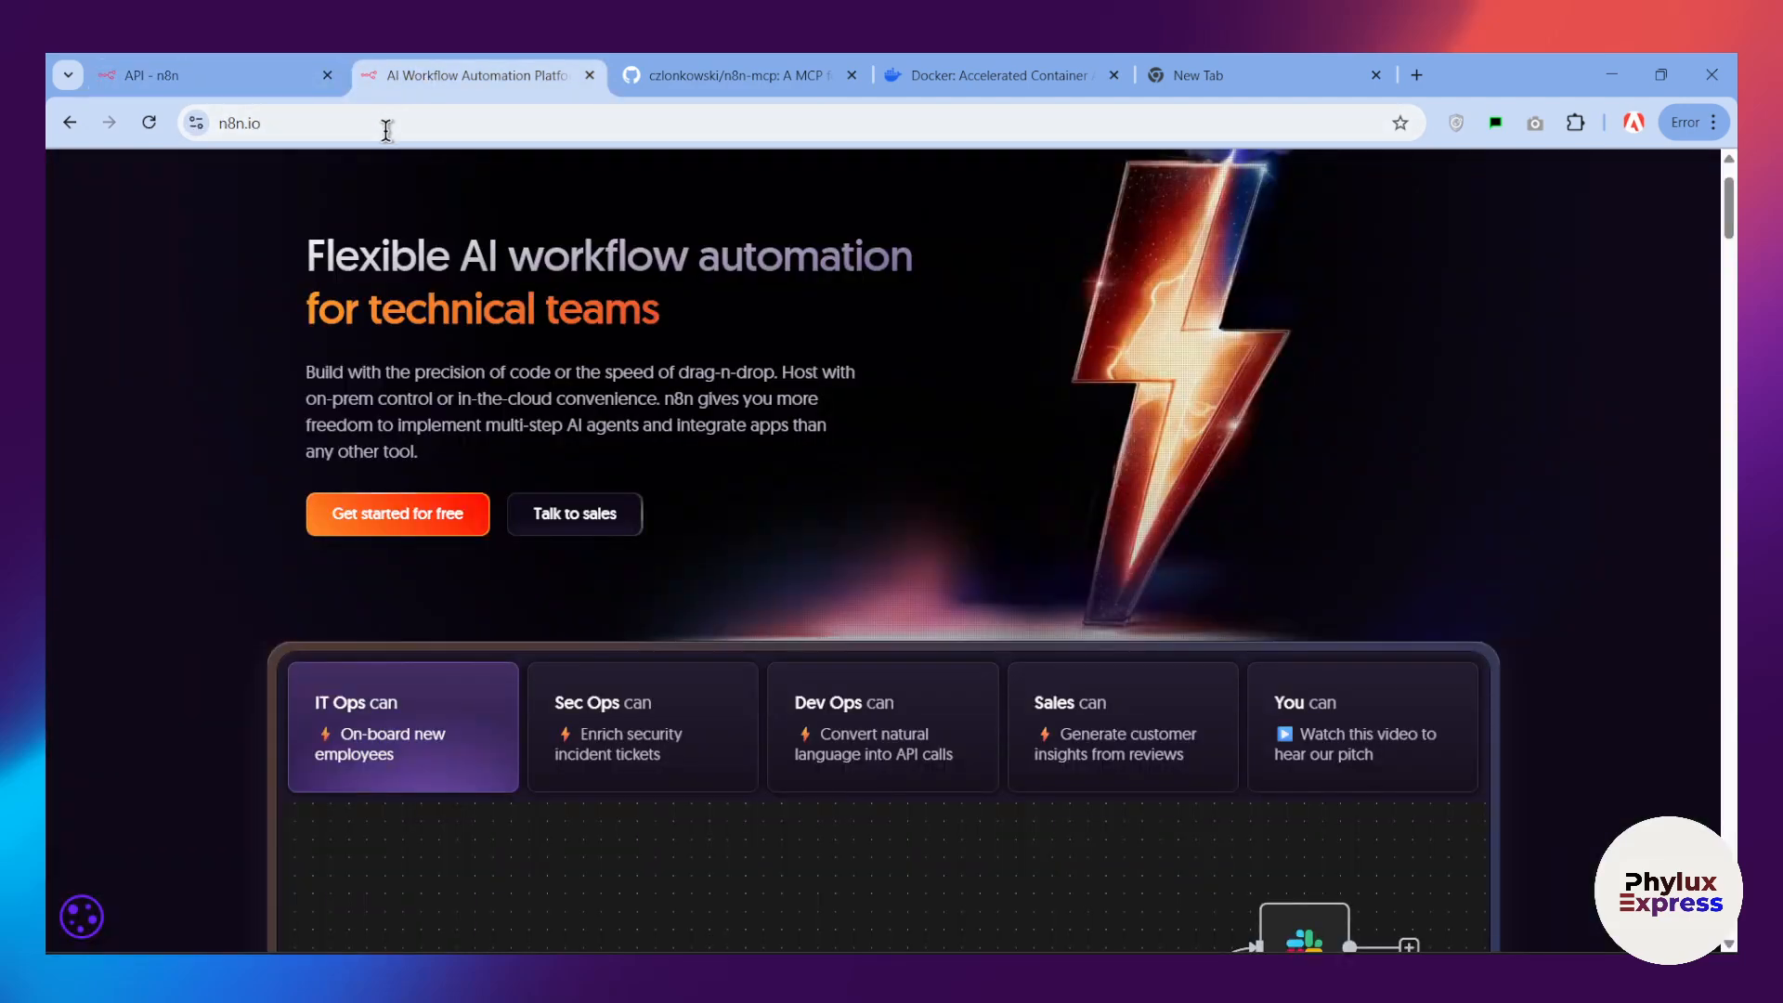
{"action": "left_click", "coordinate": [216, 82]}
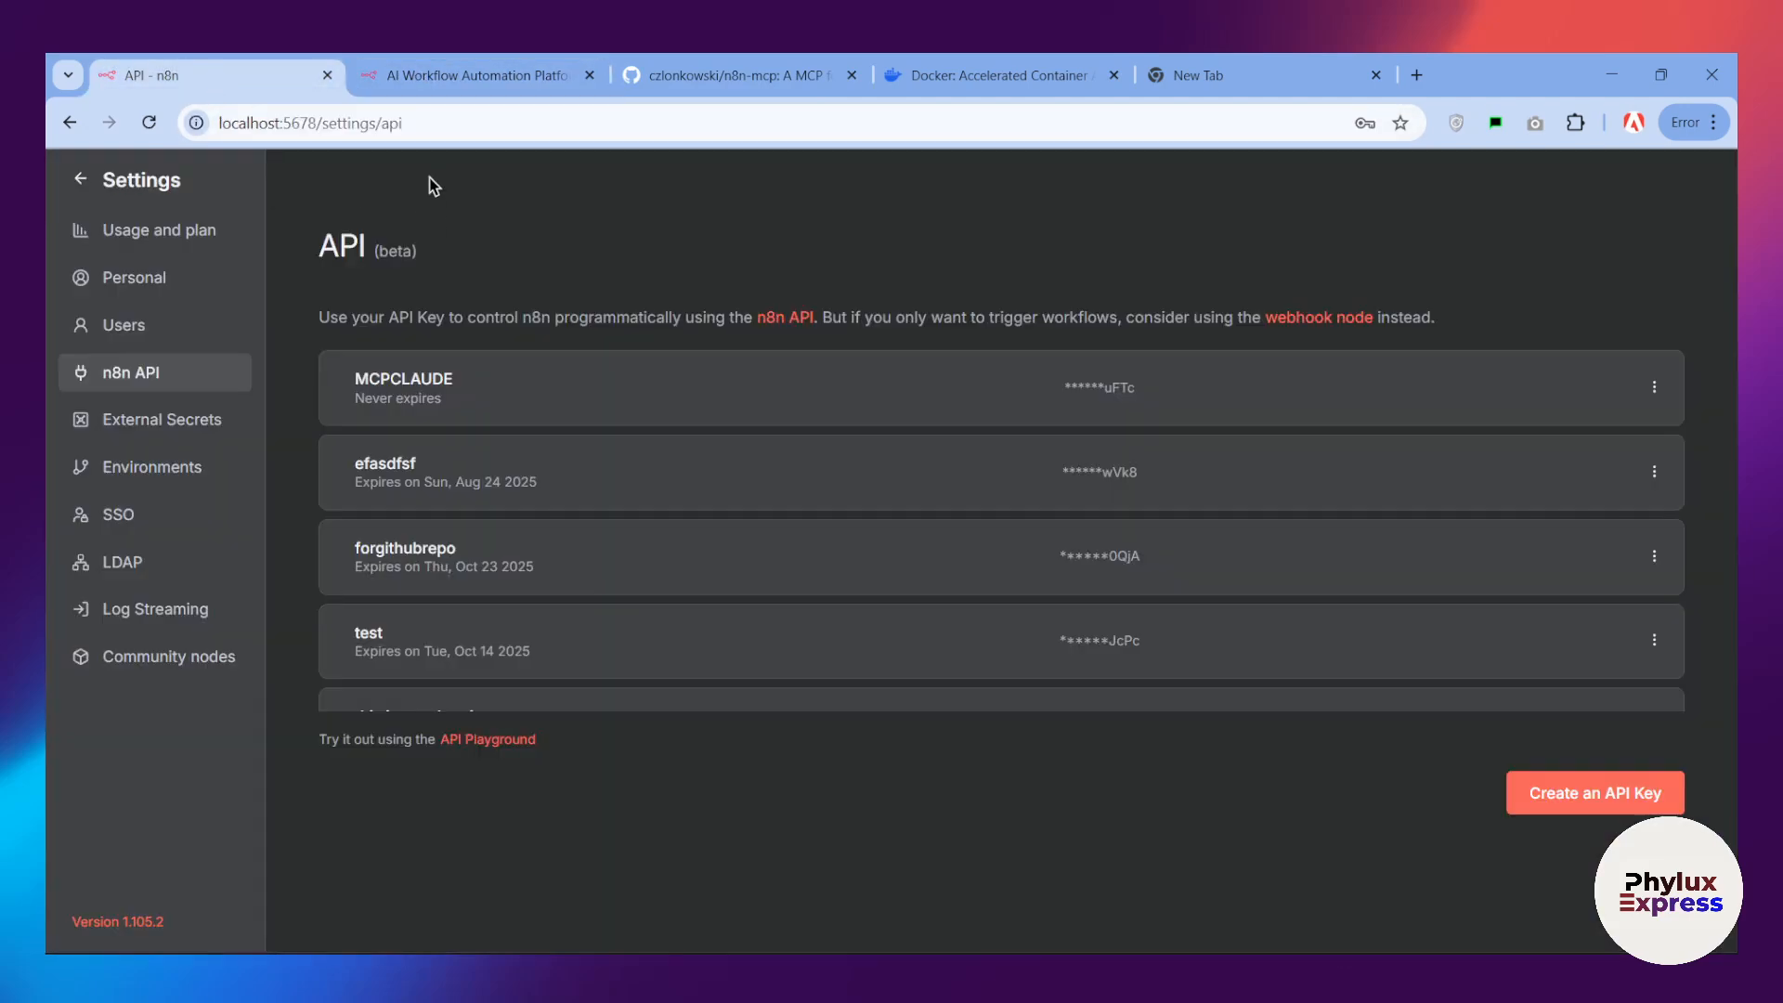
Step: Check the local n8n instance's host and port in its address against the address of the n8n.io site
{"action": "left_click", "coordinate": [340, 123]}
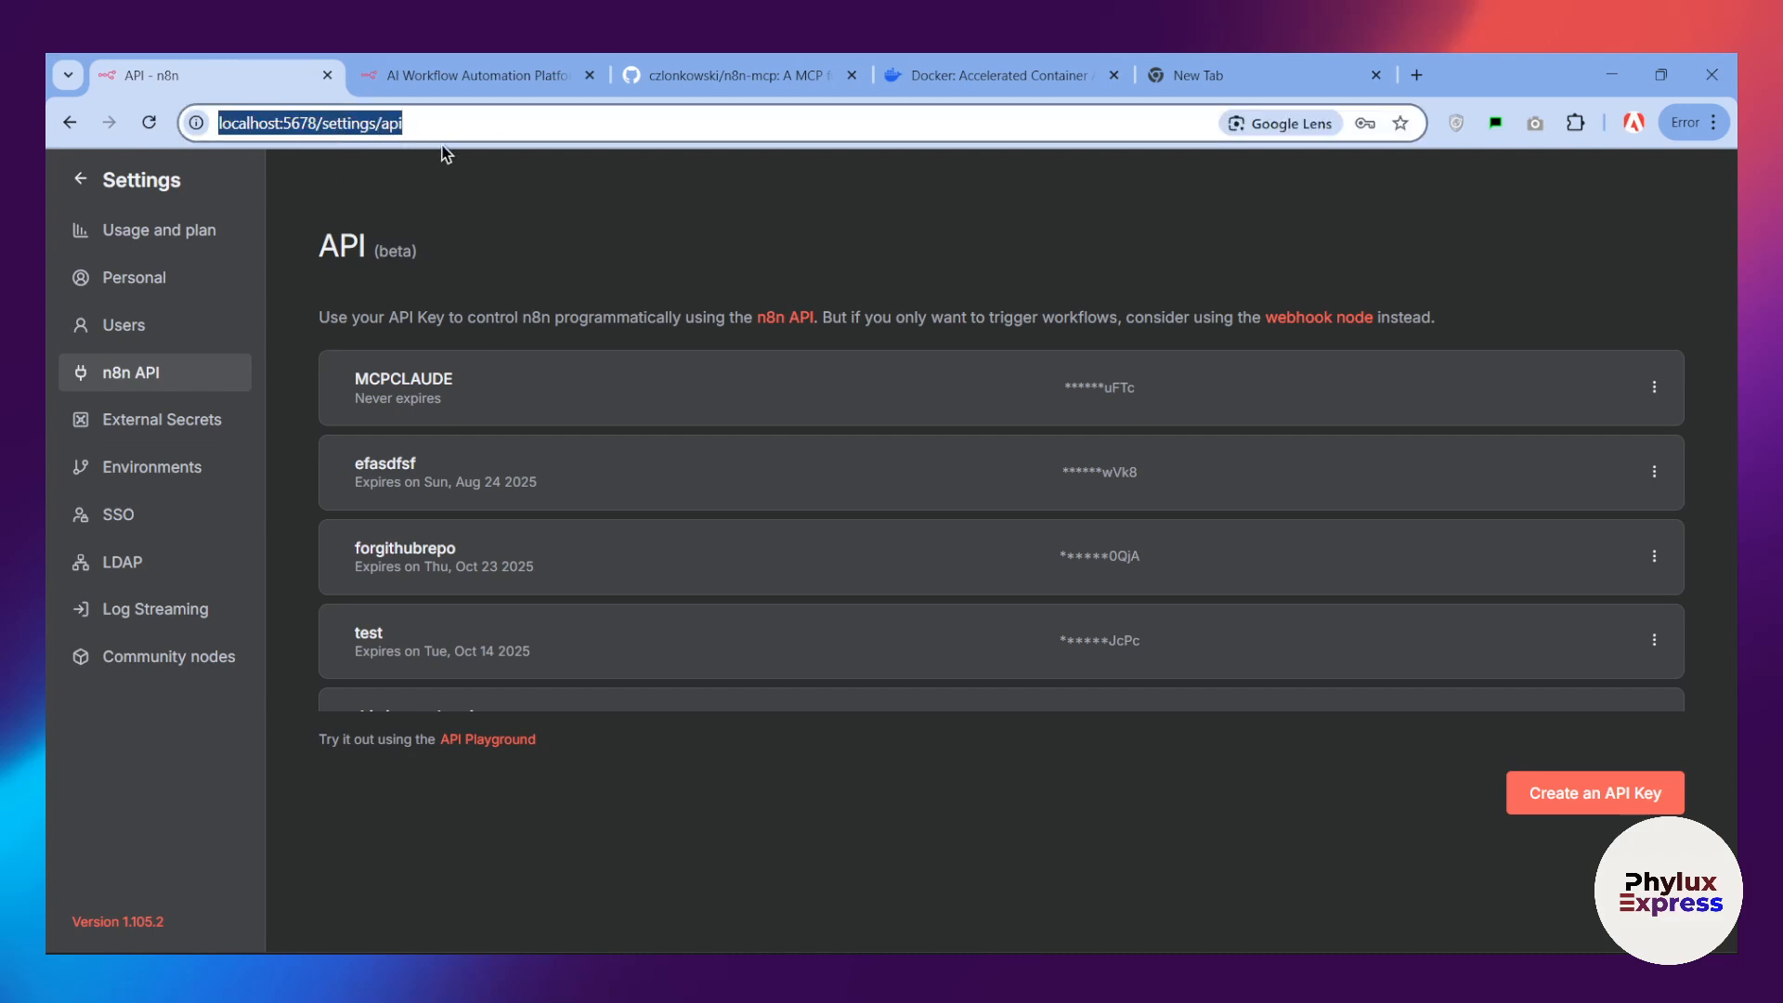
{"action": "left_click", "coordinate": [329, 124]}
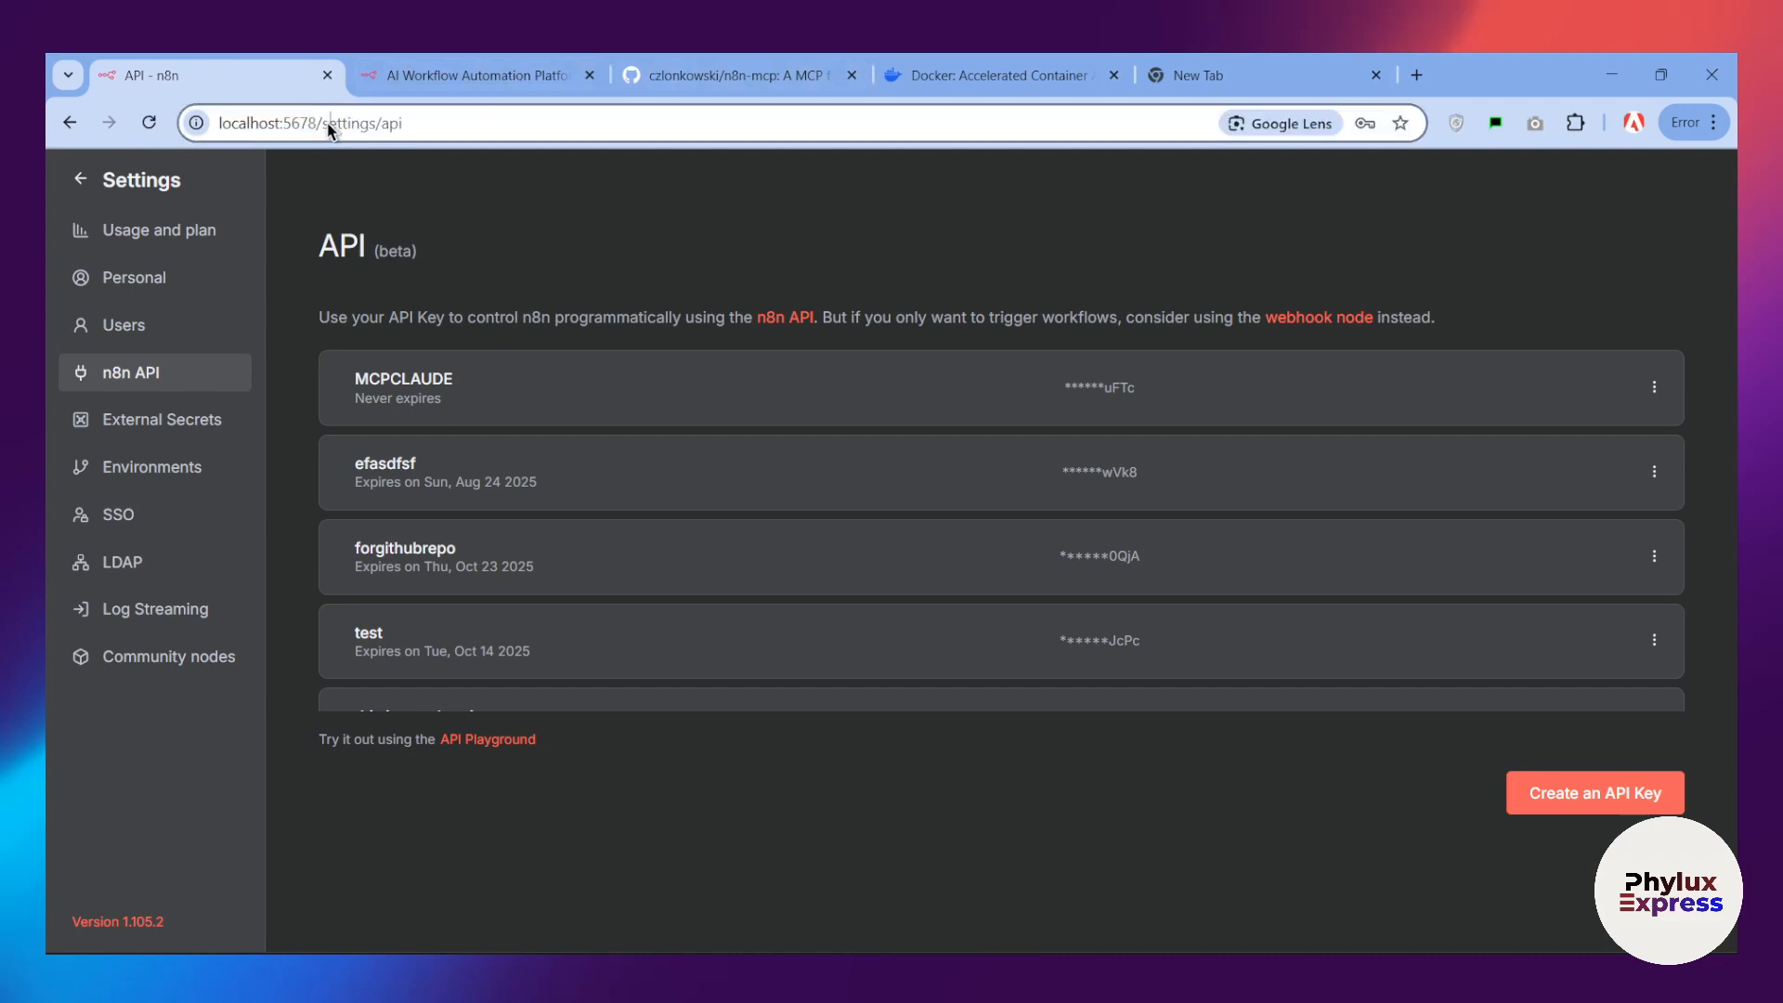
{"action": "left_click_drag", "start_coordinate": [309, 125], "coordinate": [170, 130]}
{"action": "left_click", "coordinate": [460, 76]}
{"action": "left_click", "coordinate": [414, 118]}
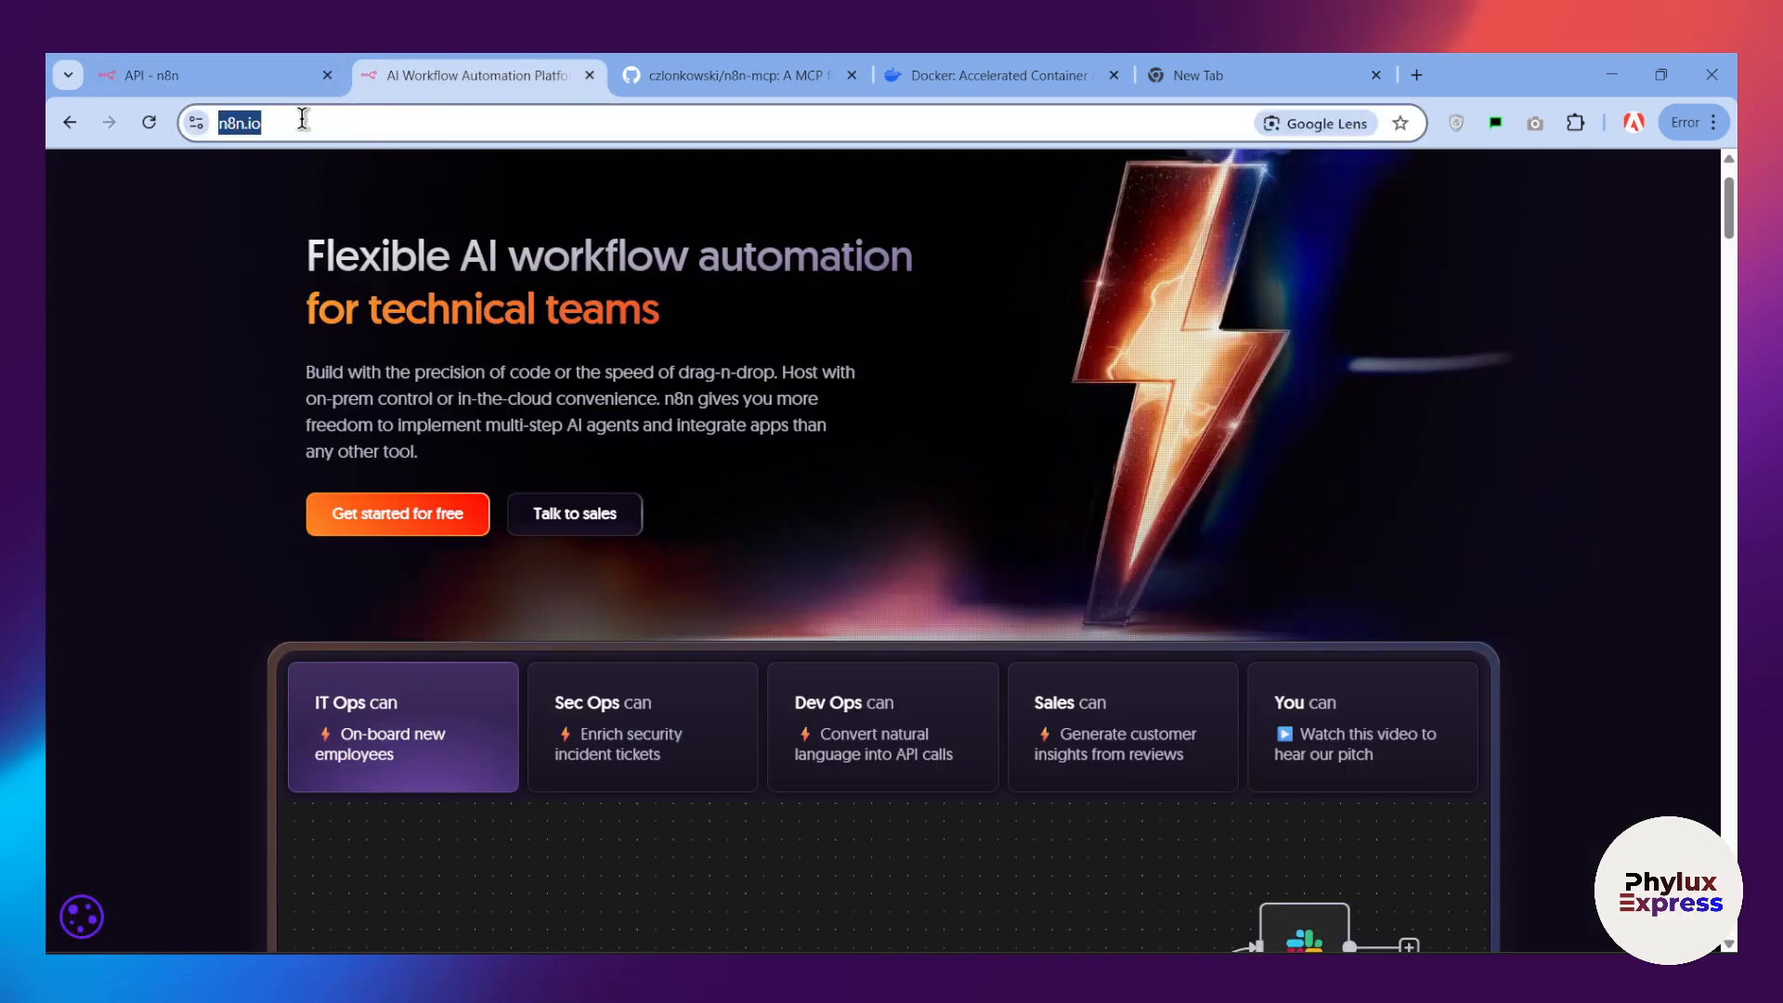
{"action": "left_click", "coordinate": [235, 80]}
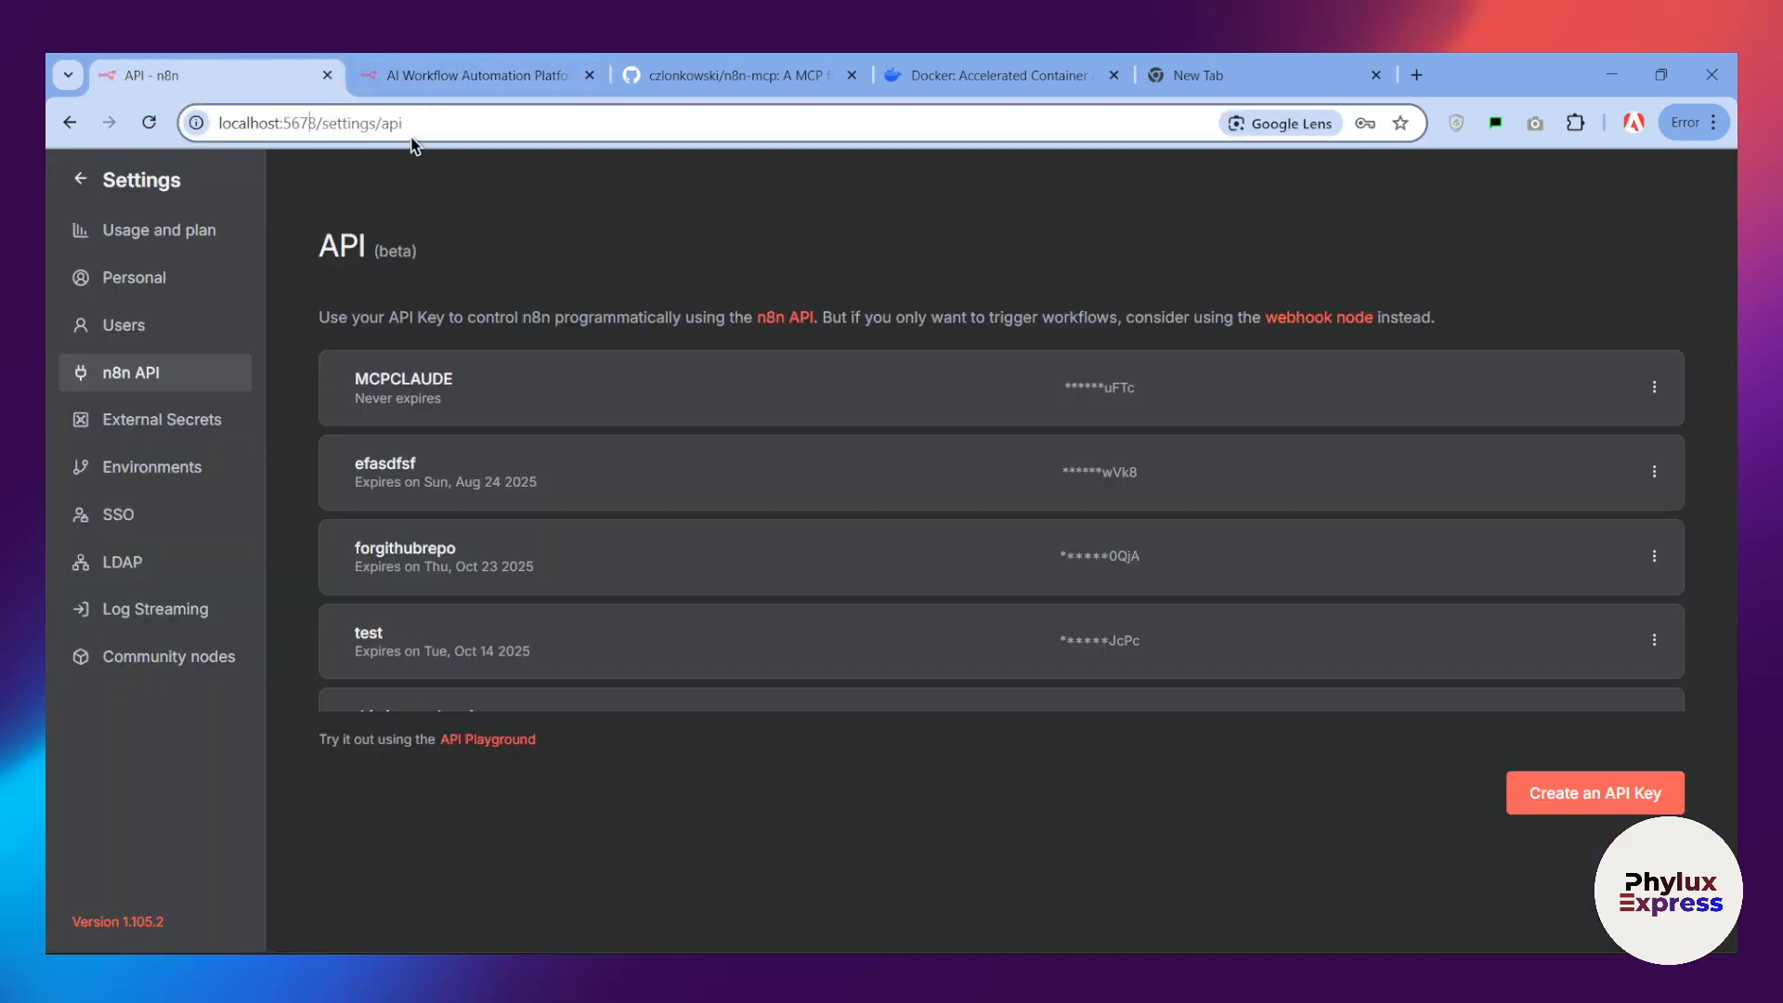
{"action": "left_click", "coordinate": [817, 72]}
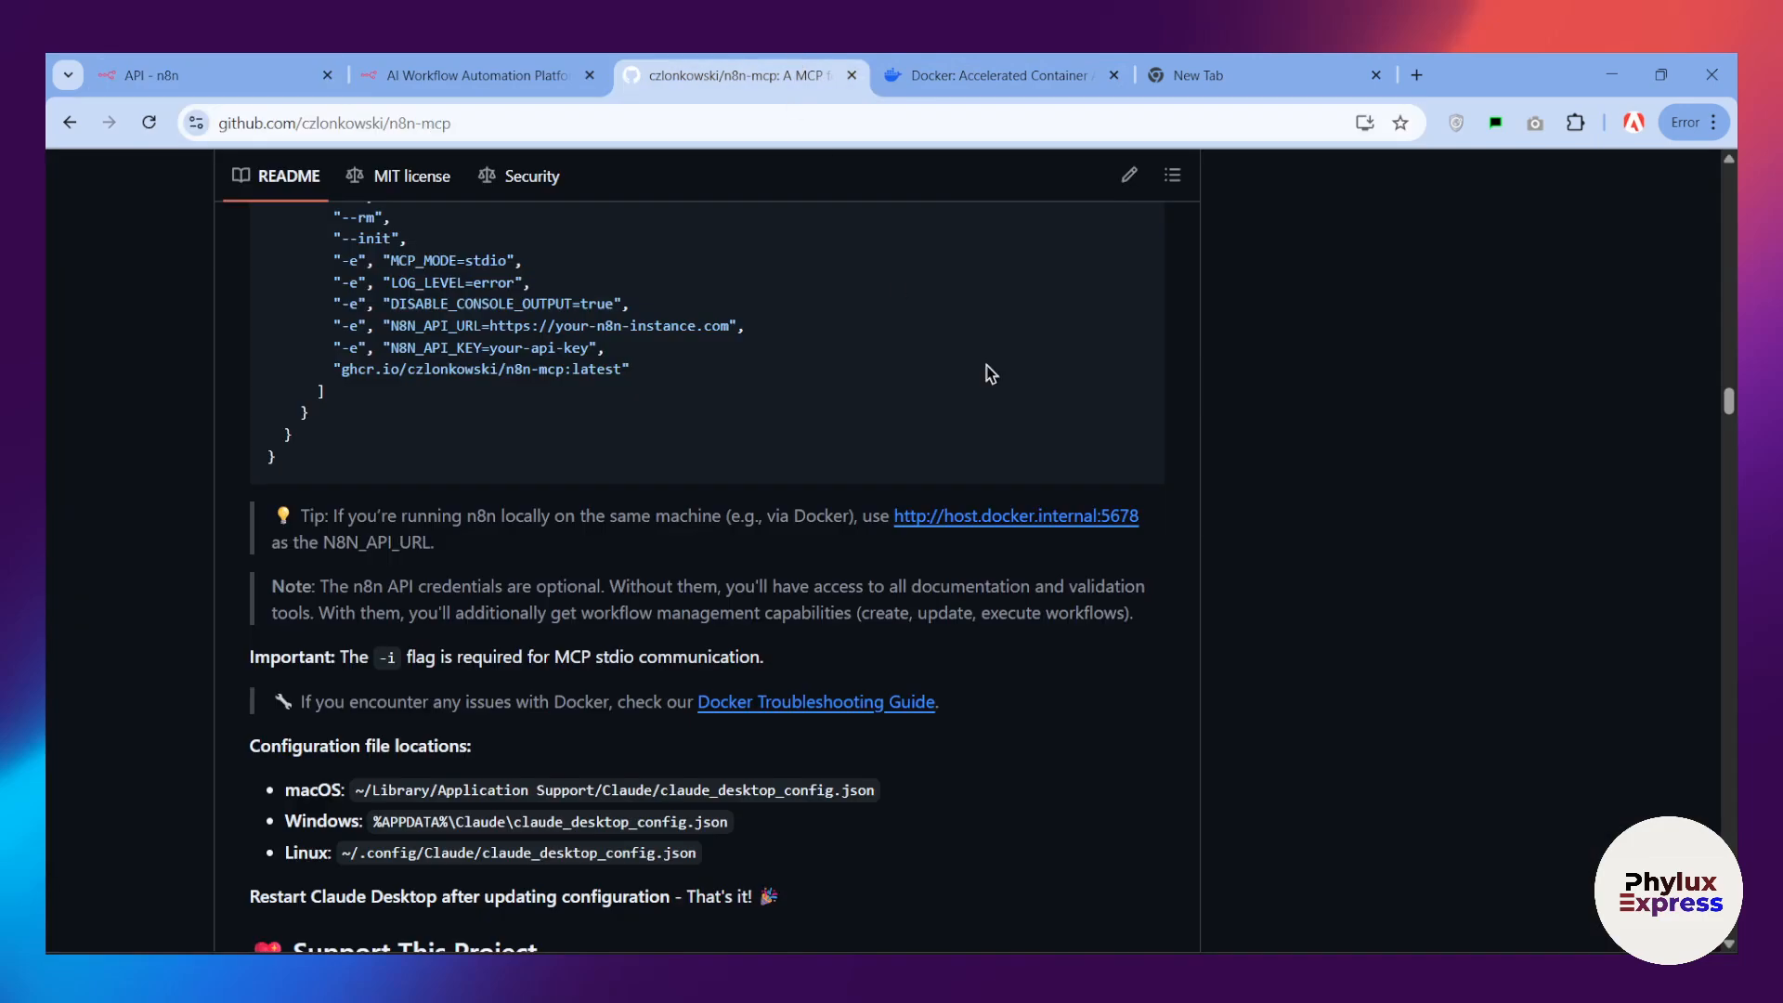
{"action": "mouse_move", "coordinate": [892, 508]}
{"action": "left_mouse_down"}
{"action": "mouse_move", "coordinate": [1135, 506]}
{"action": "mouse_move", "coordinate": [883, 513]}
{"action": "mouse_move", "coordinate": [908, 514]}
{"action": "left_mouse_up"}
{"action": "left_click", "coordinate": [1134, 564]}
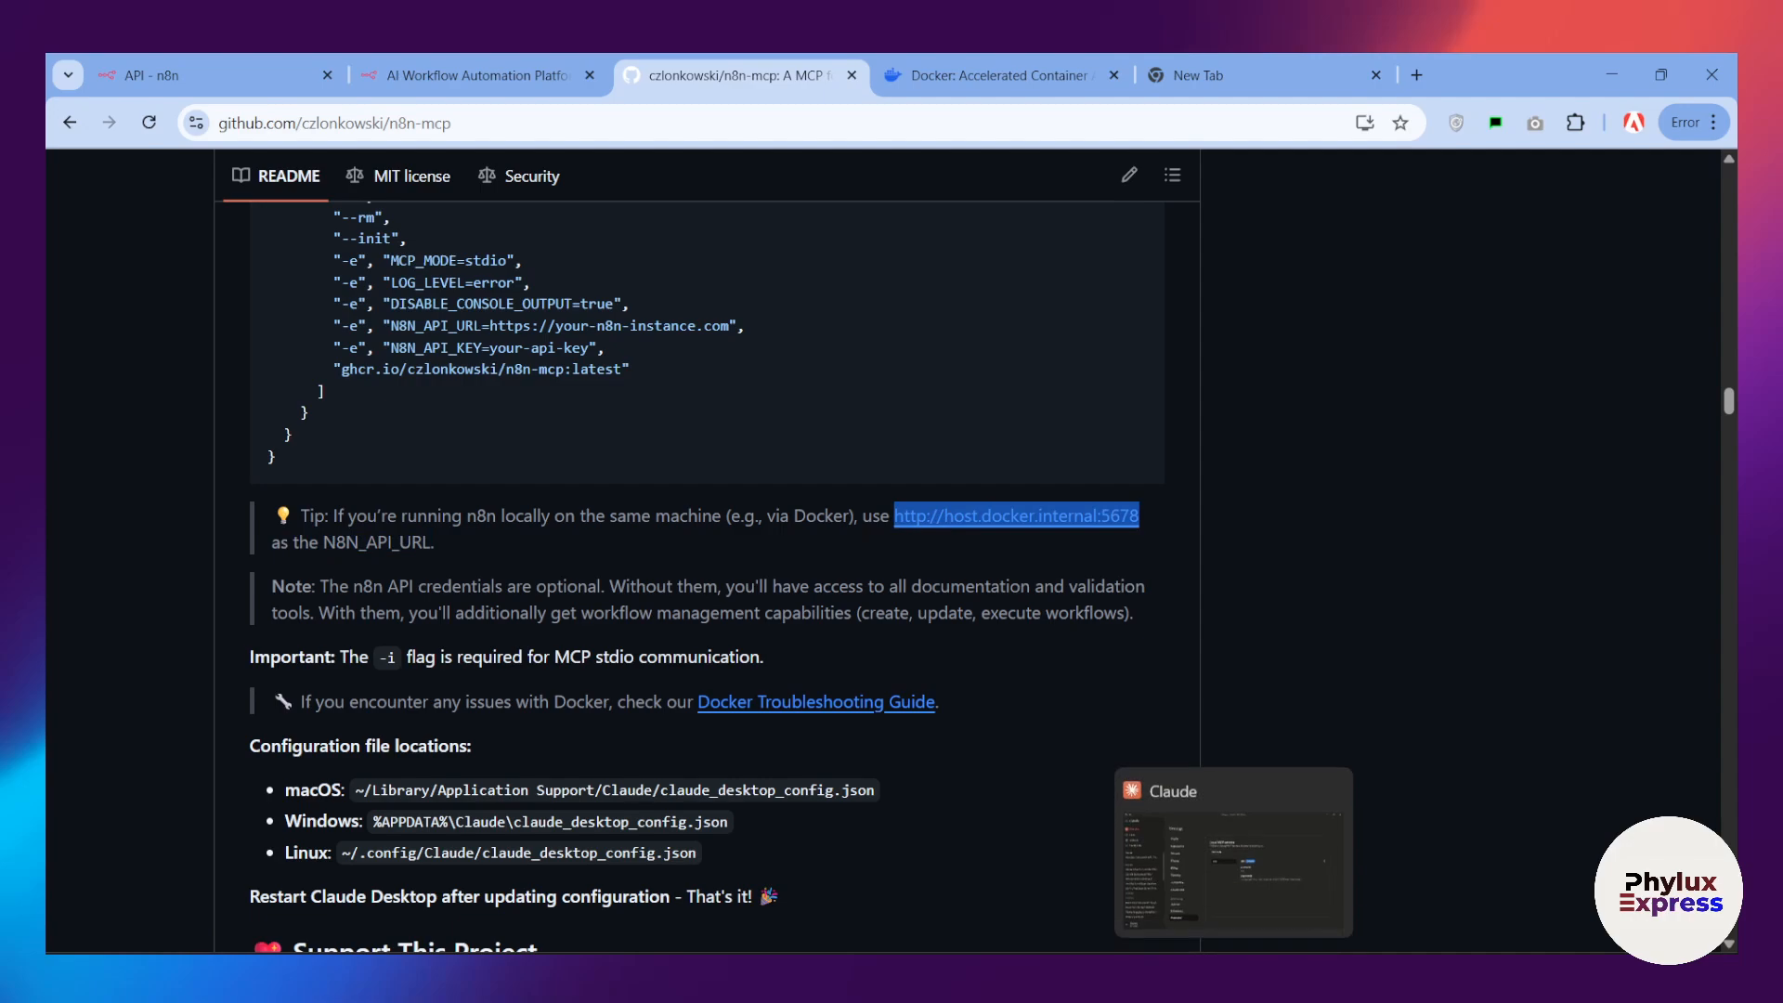
{"action": "left_click", "coordinate": [1233, 975]}
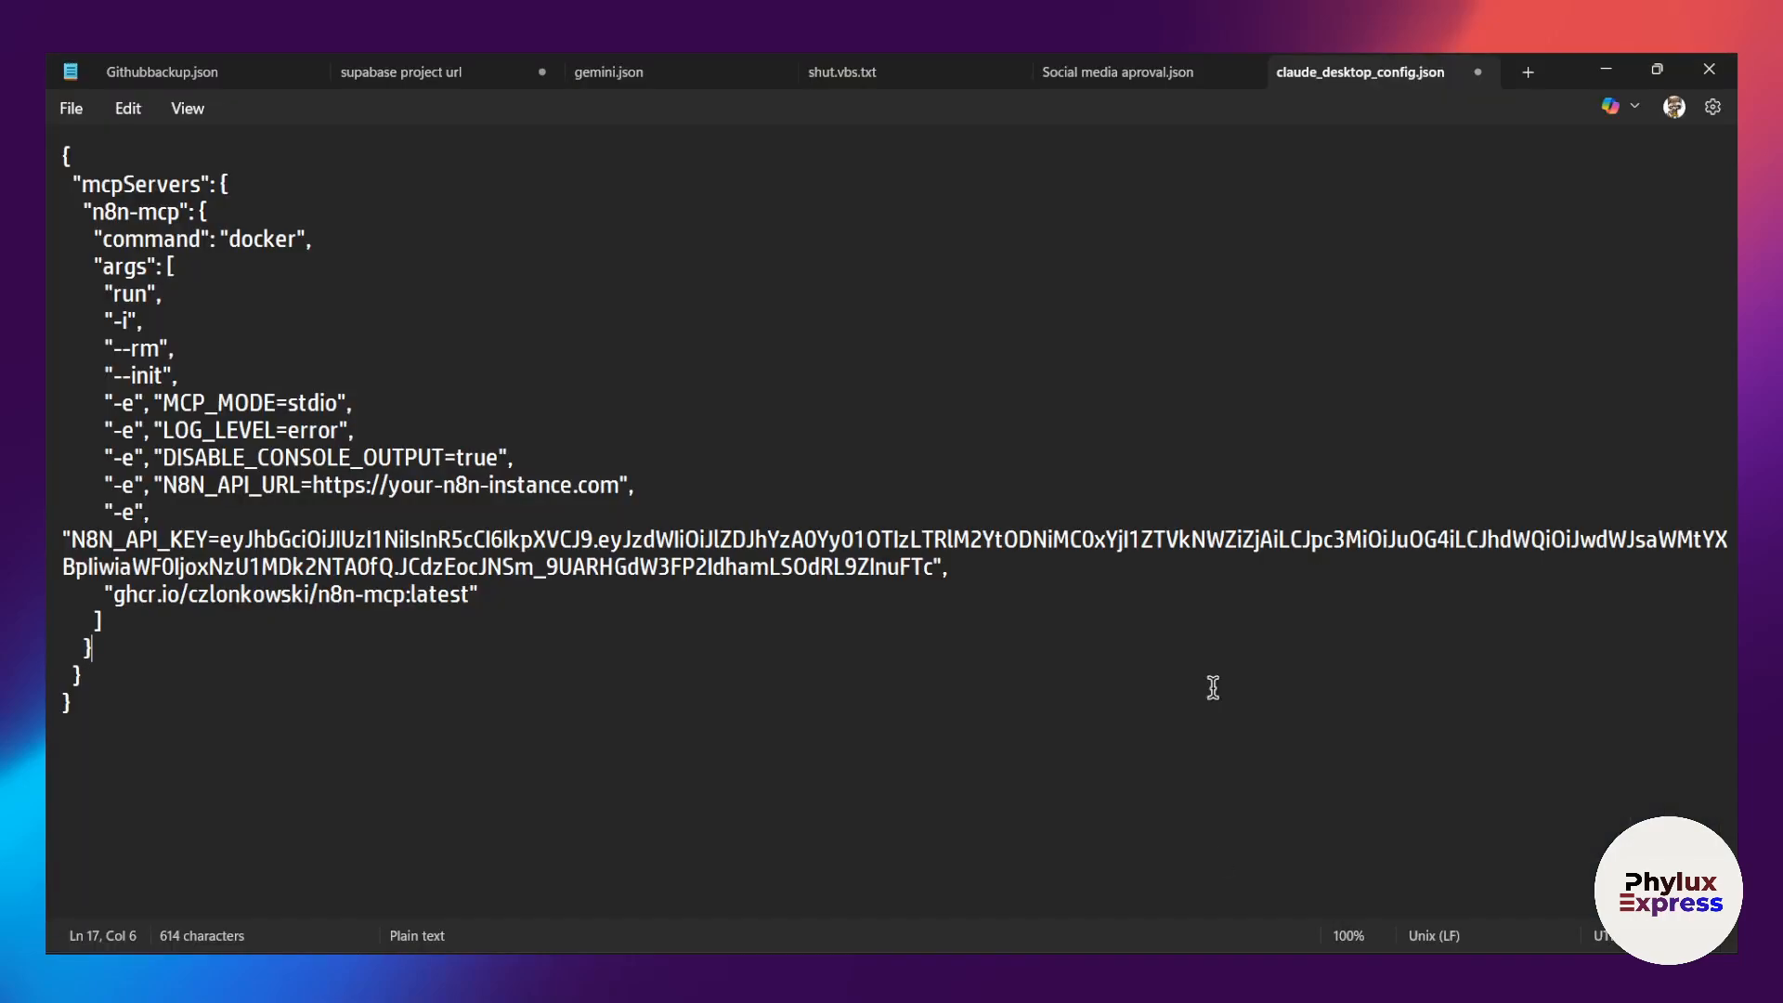
{"action": "left_click", "coordinate": [617, 490]}
{"action": "left_click_drag", "start_coordinate": [617, 490], "coordinate": [169, 480]}
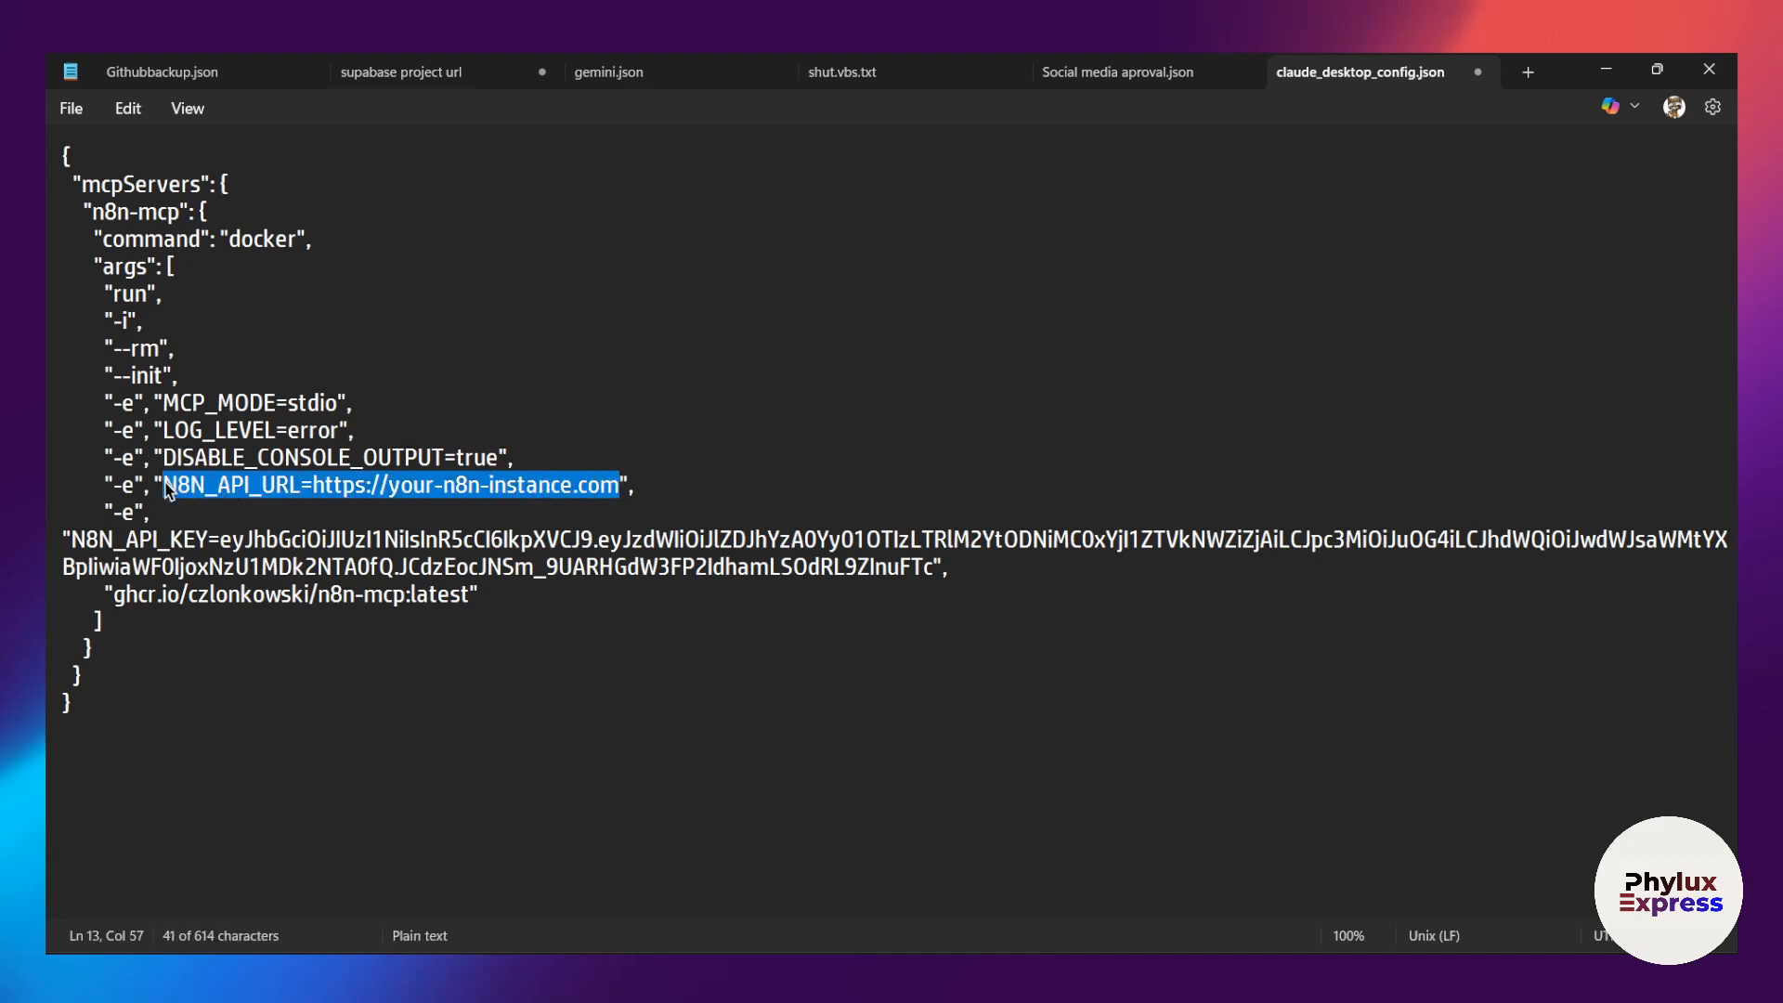
{"action": "left_click", "coordinate": [334, 487]}
{"action": "left_click_drag", "start_coordinate": [313, 485], "coordinate": [618, 485]}
{"action": "key", "text": "ctrl+v"}
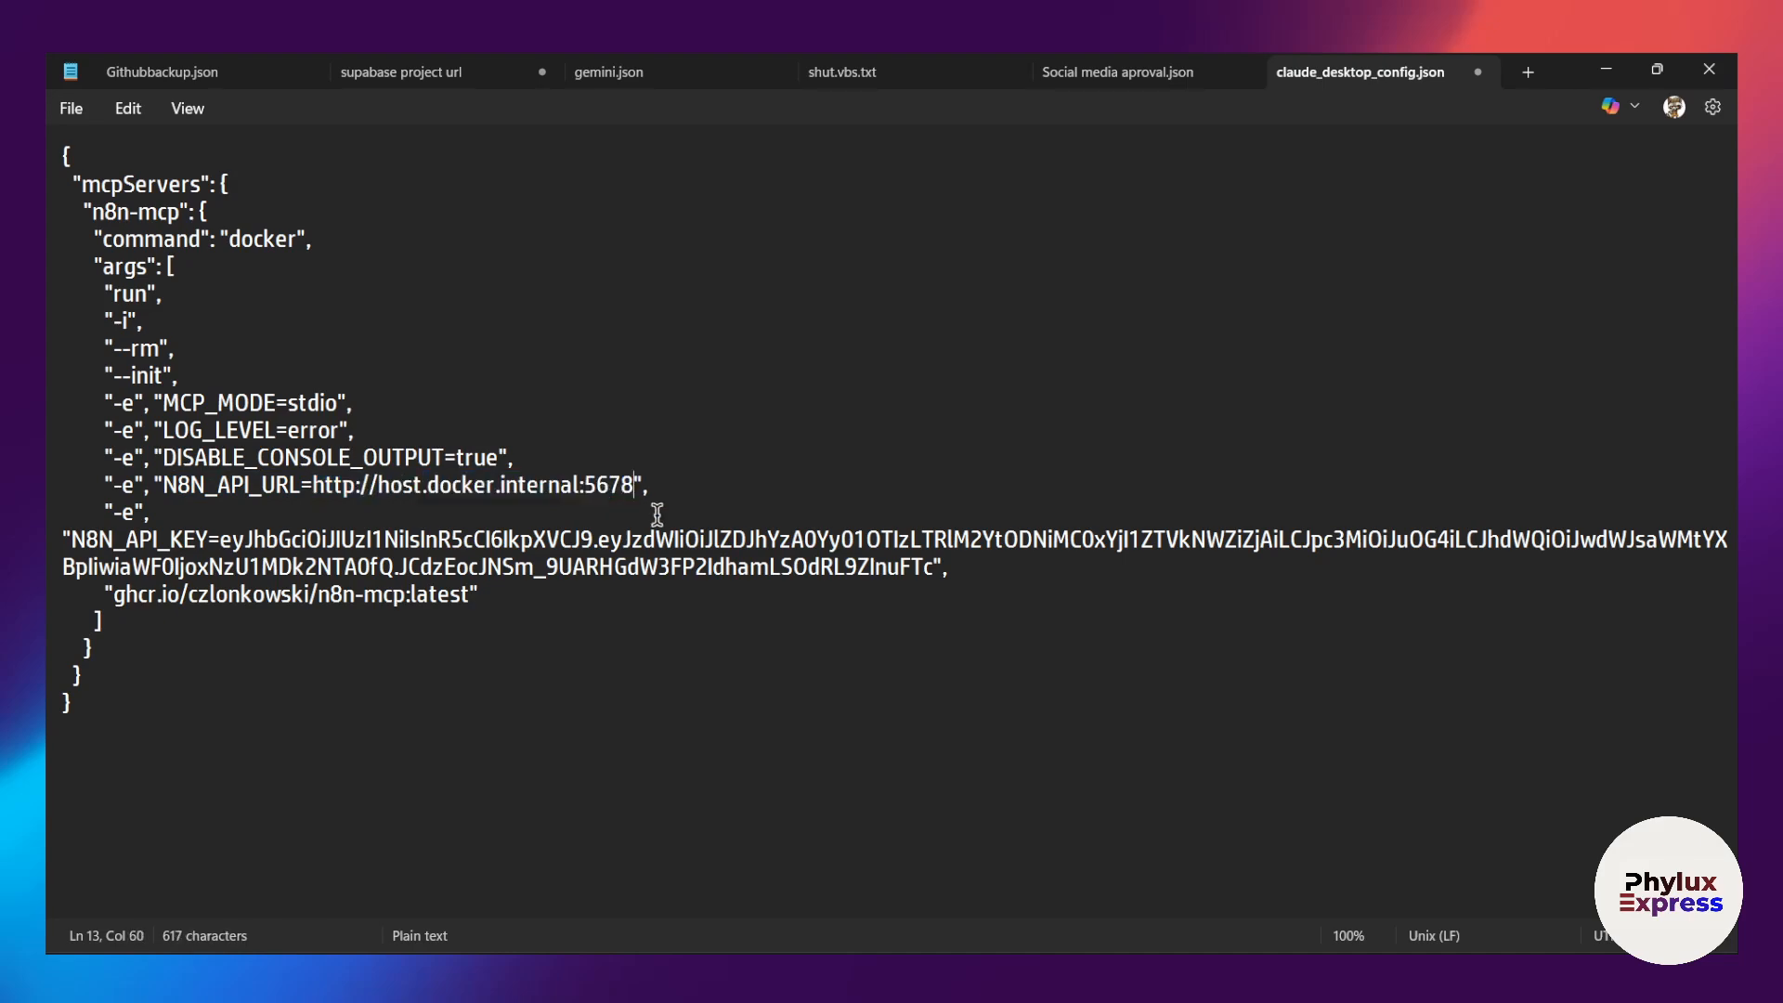
Step: Save claude_desktop_config.json and close the text editor
{"action": "left_click", "coordinate": [750, 401]}
{"action": "left_click", "coordinate": [707, 647]}
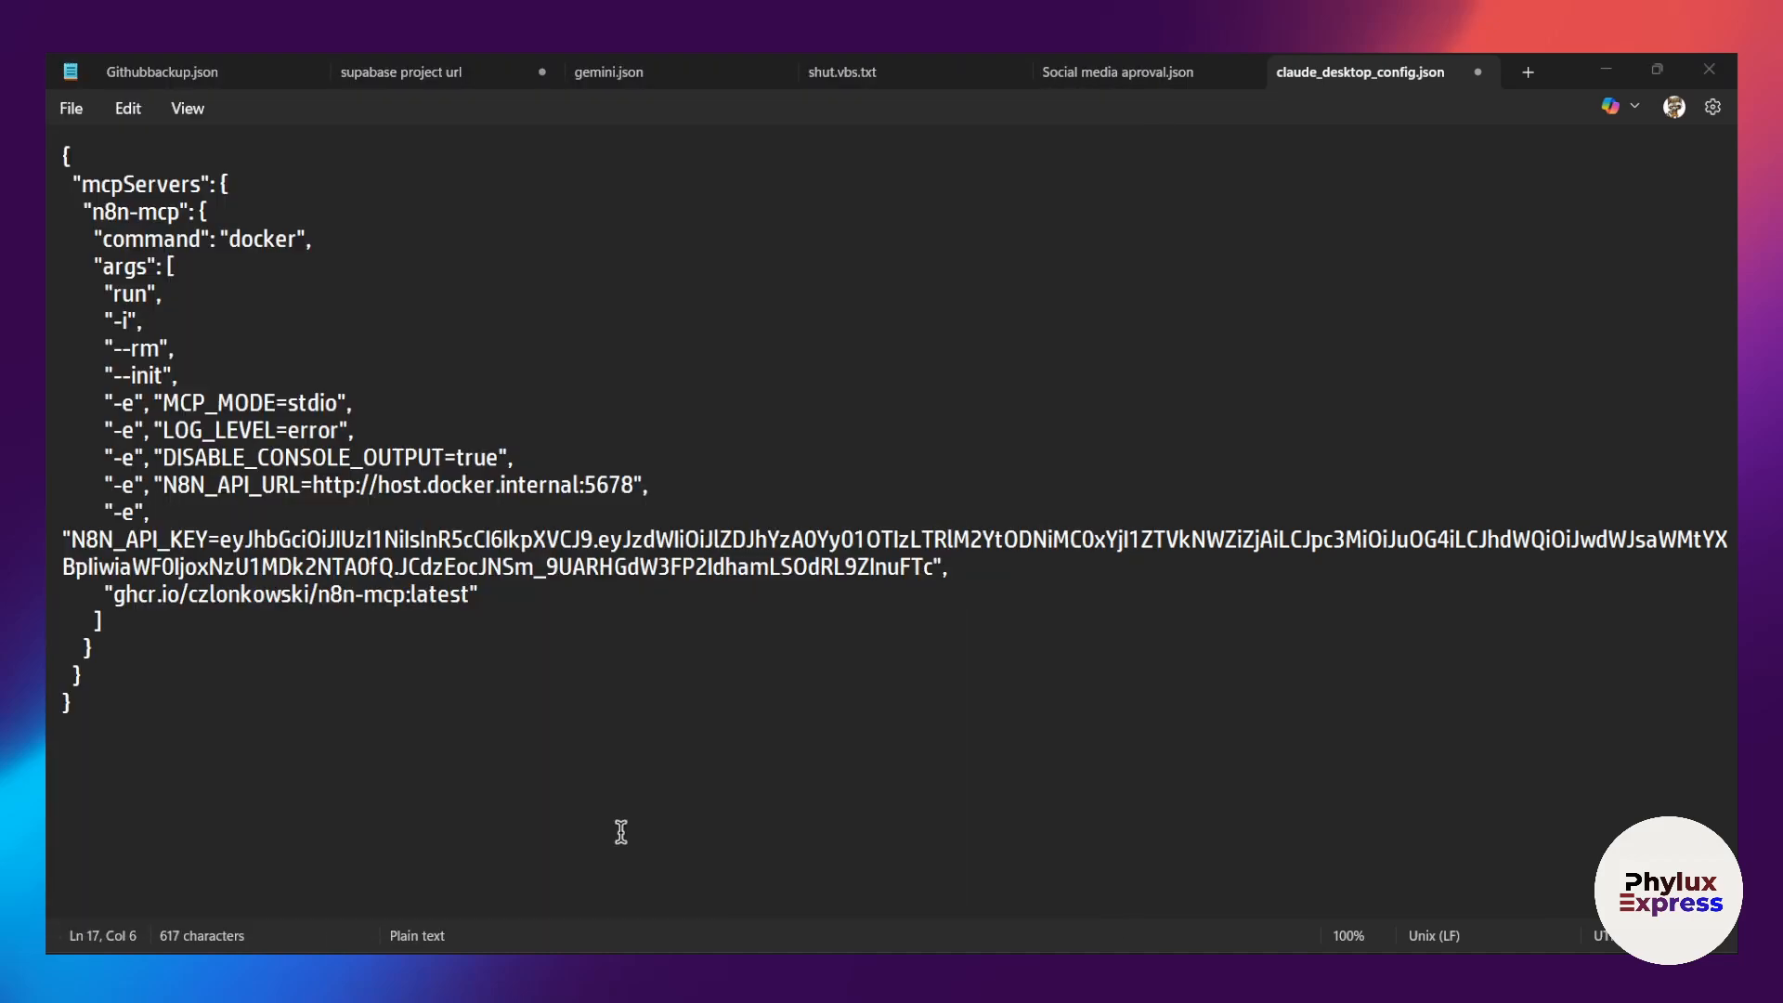
{"action": "left_click", "coordinate": [650, 813]}
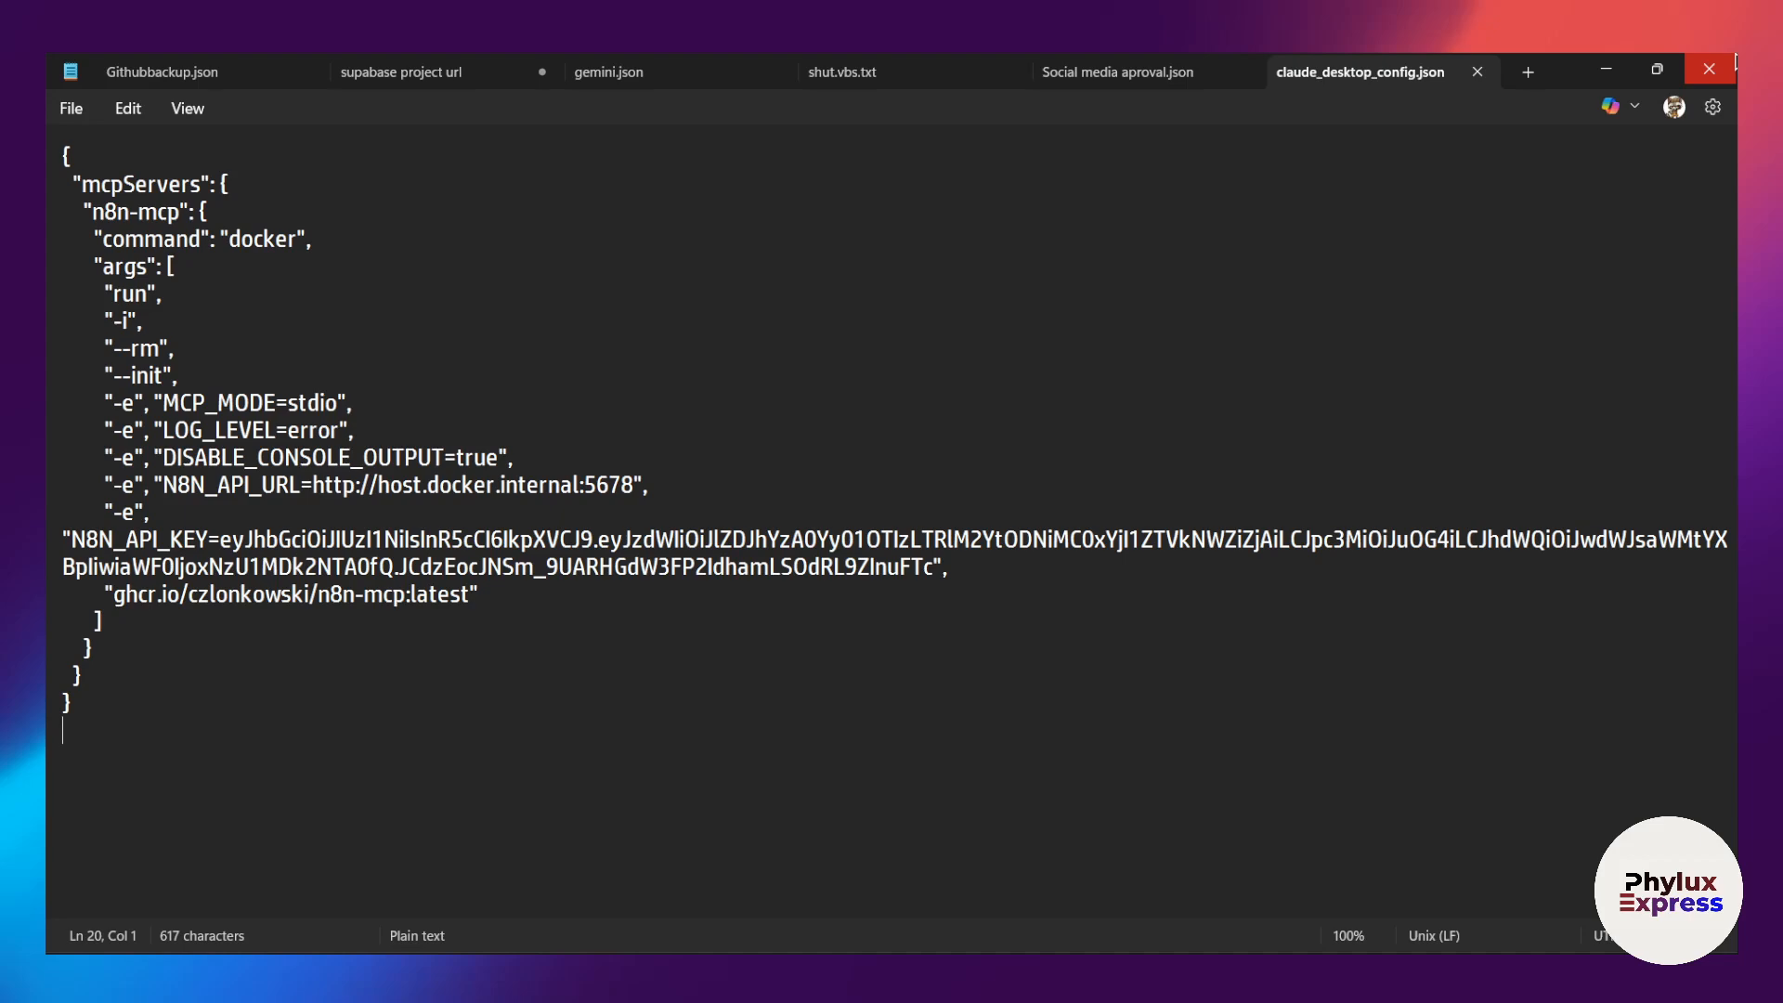
{"action": "left_click", "coordinate": [1708, 70]}
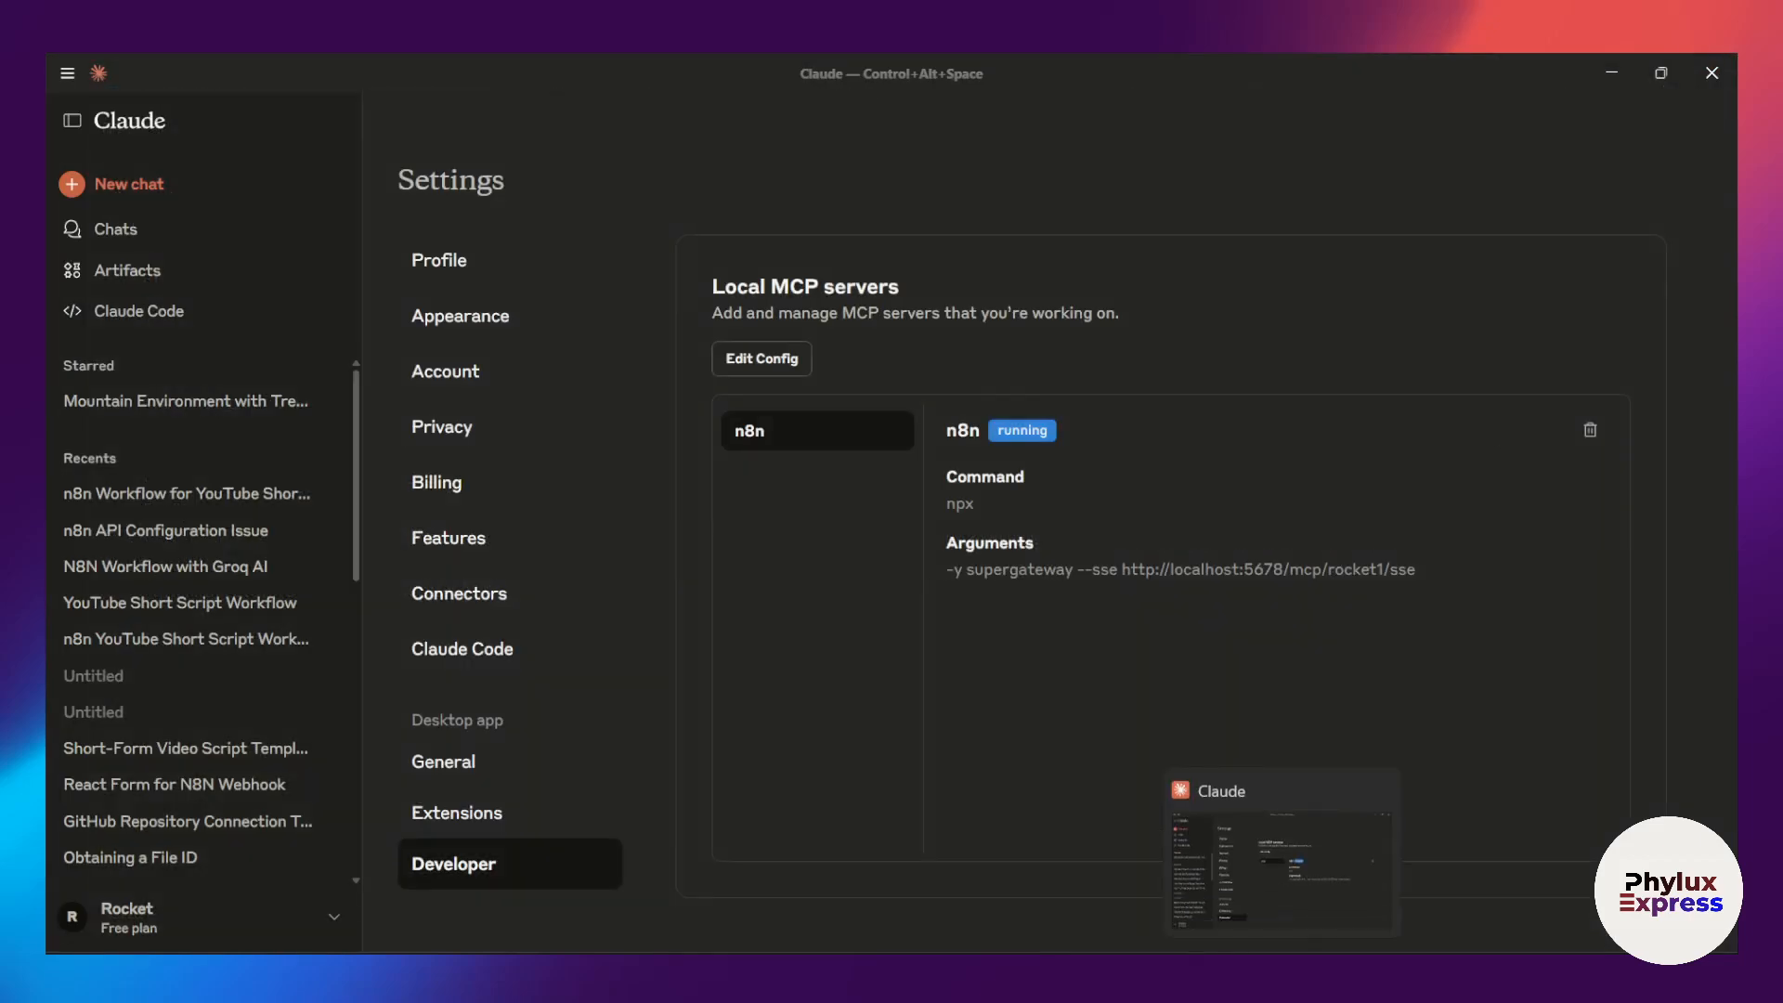
Step: Close the Claude window and quit Claude Desktop completely, including its background process
{"action": "left_click", "coordinate": [1139, 977]}
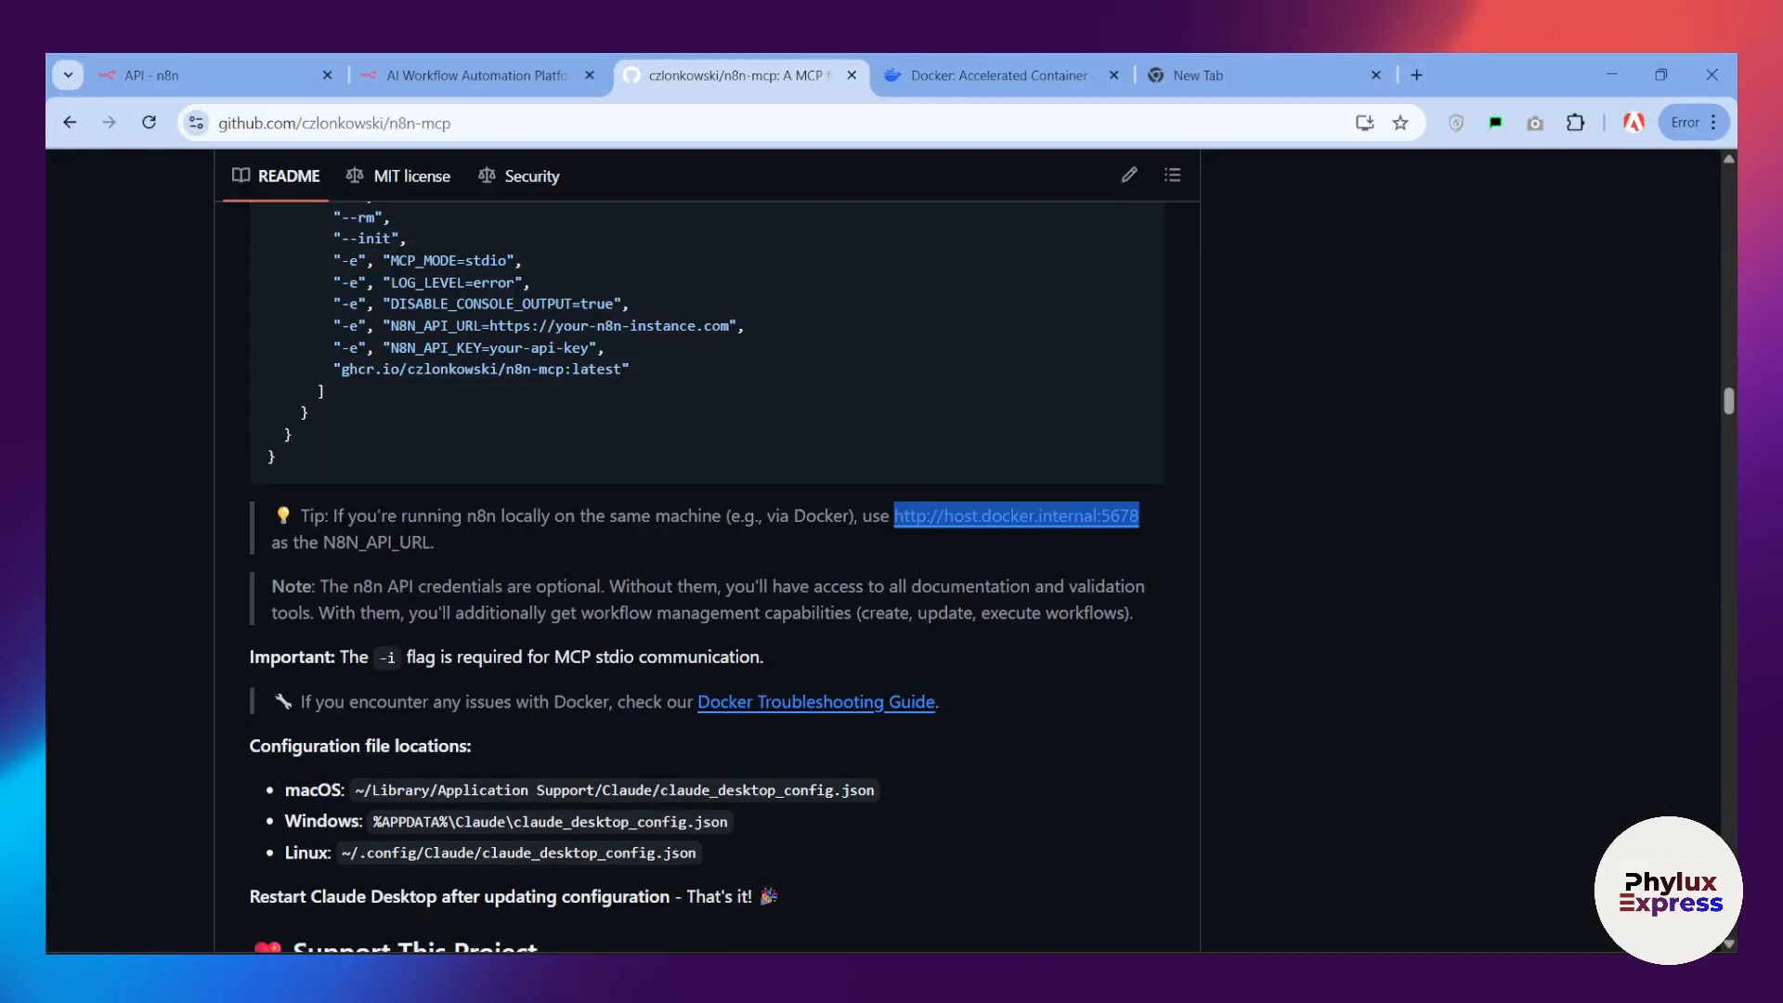
{"action": "left_click", "coordinate": [1134, 977]}
{"action": "left_click", "coordinate": [1698, 79]}
{"action": "left_click", "coordinate": [1390, 975]}
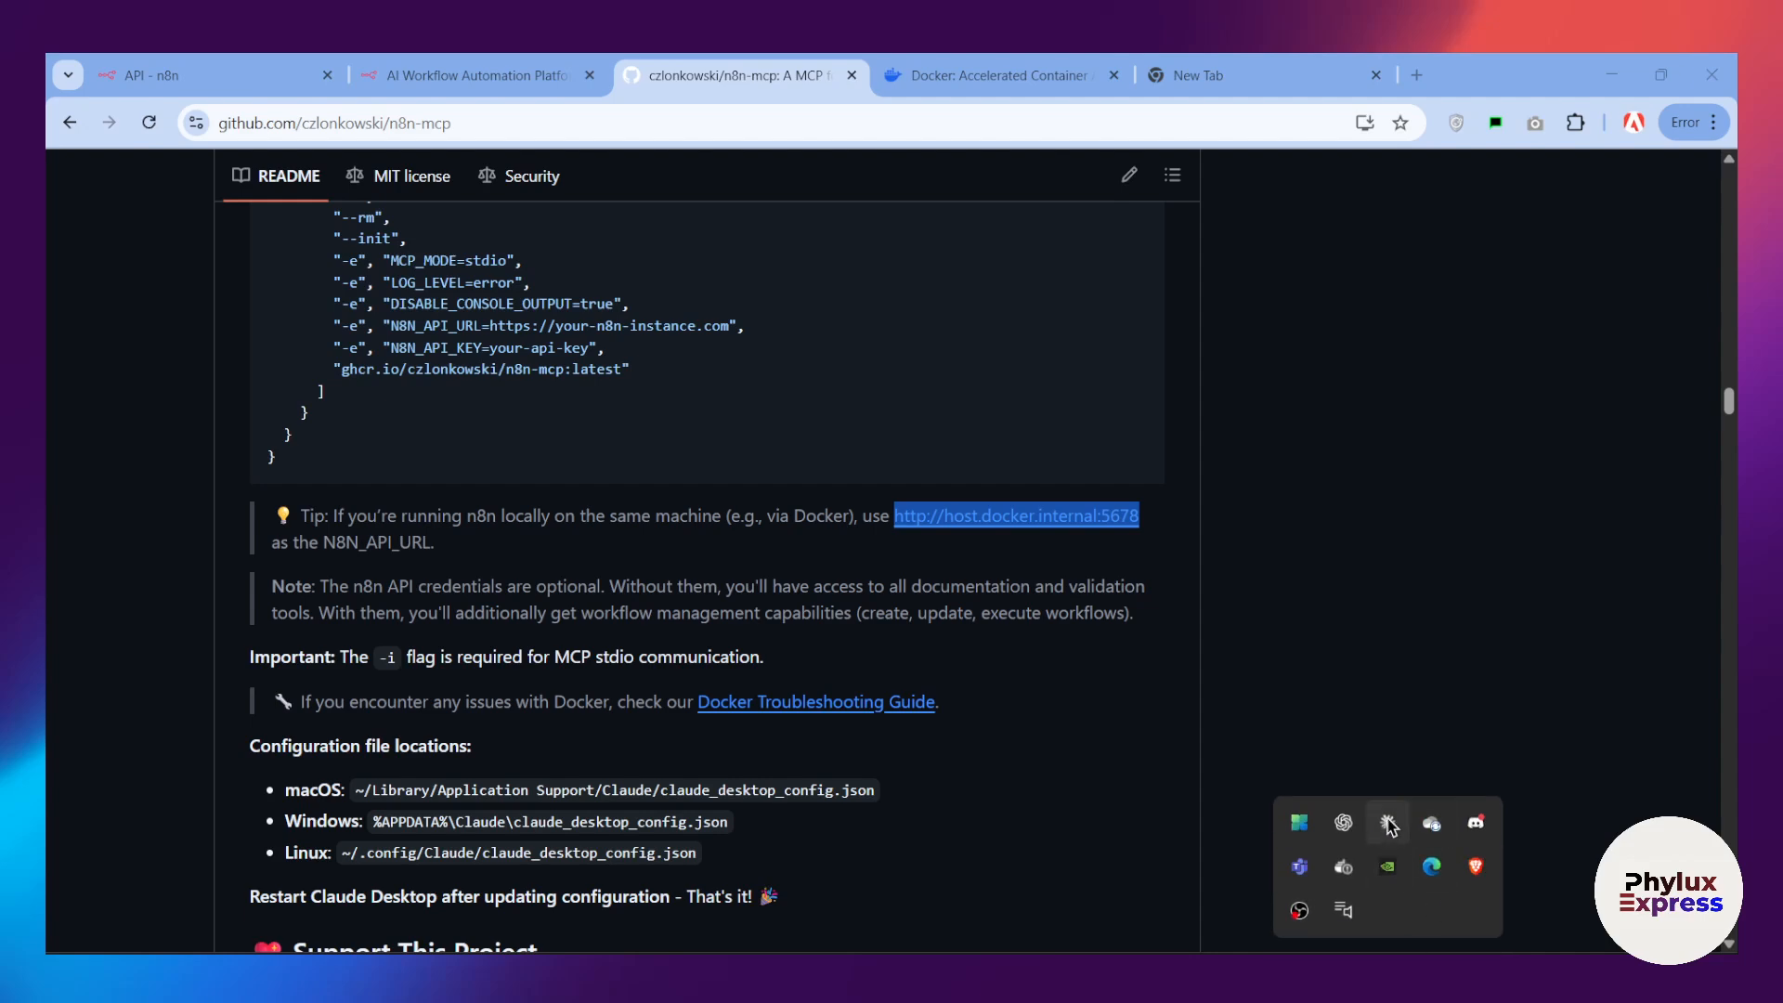
{"action": "right_click", "coordinate": [1390, 823]}
{"action": "left_click", "coordinate": [1413, 881]}
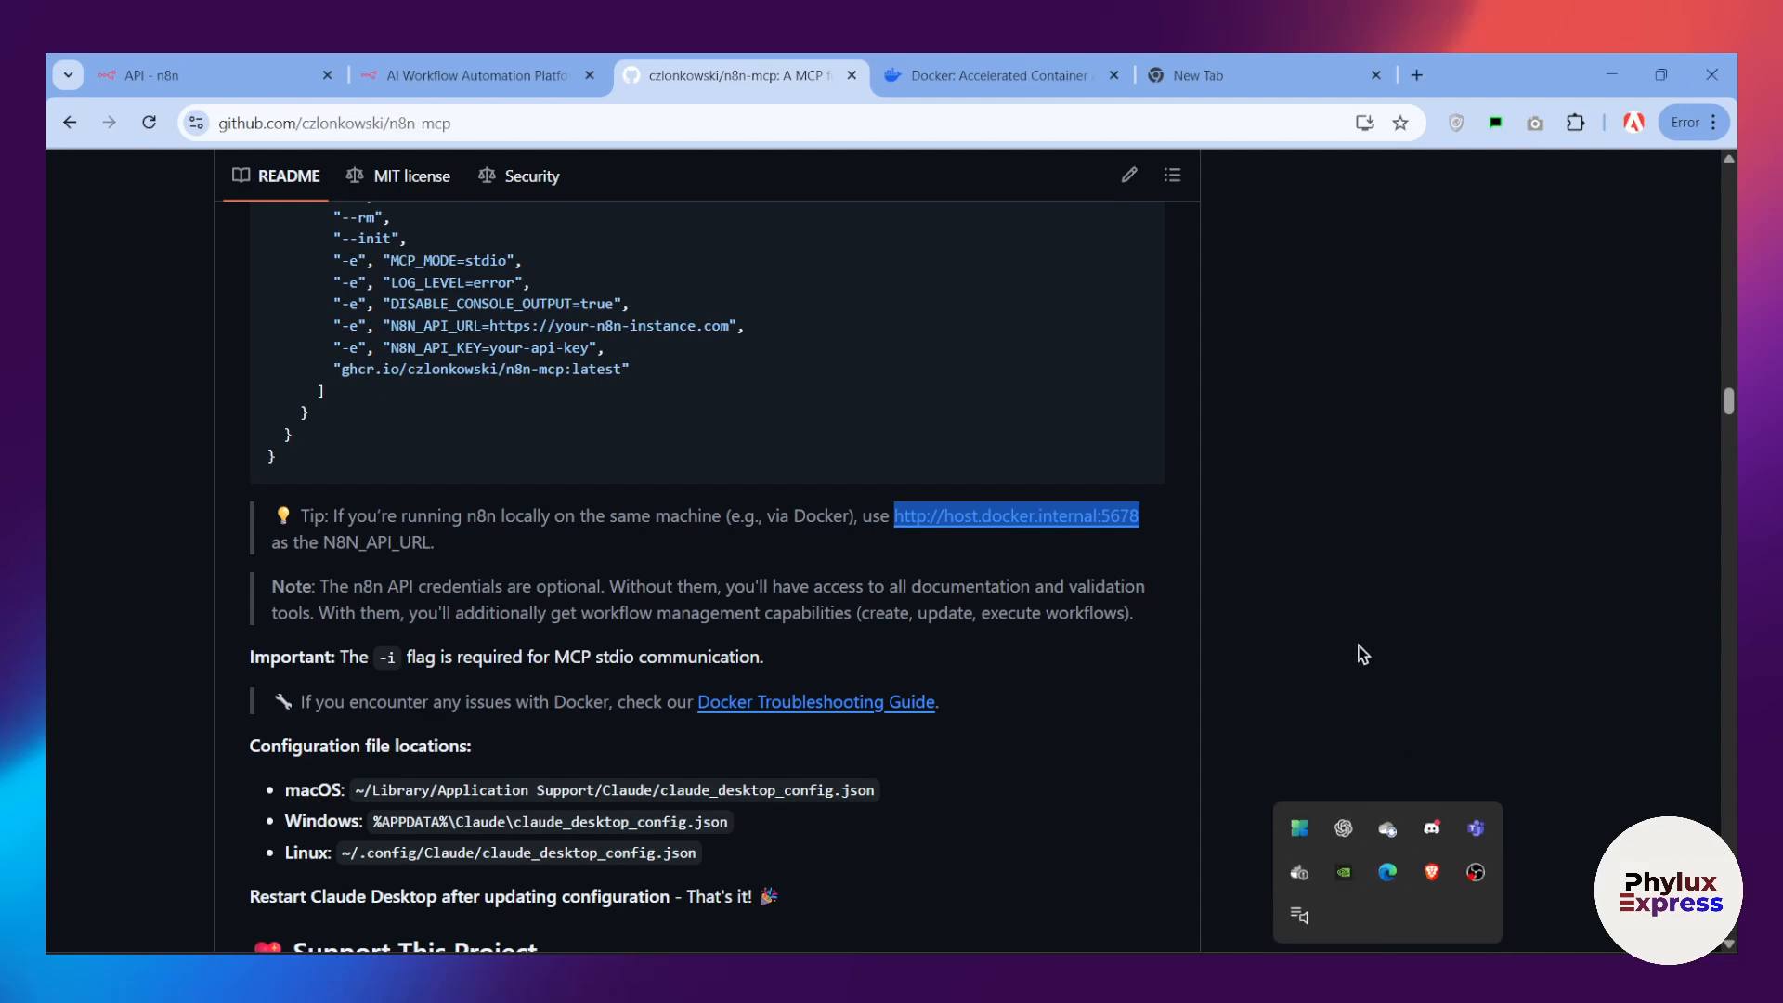
{"action": "left_click", "coordinate": [1361, 653]}
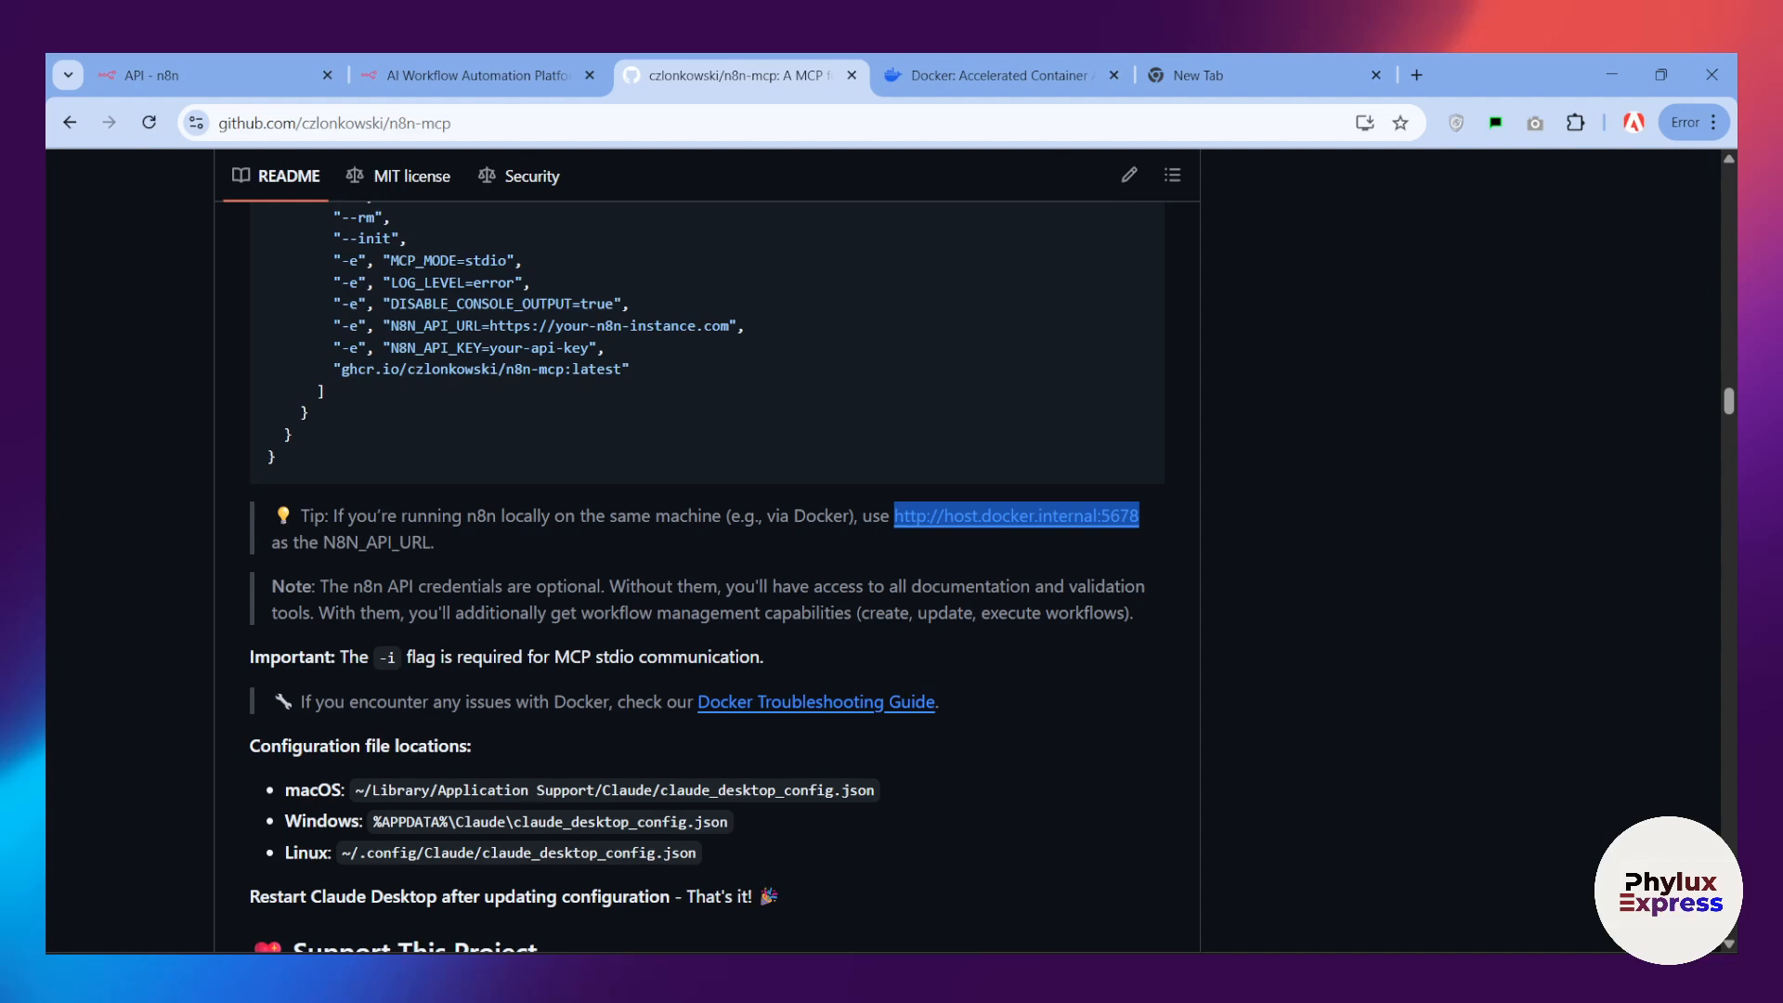
Step: Start Claude Desktop again and adjust its window
{"action": "key", "text": "super"}
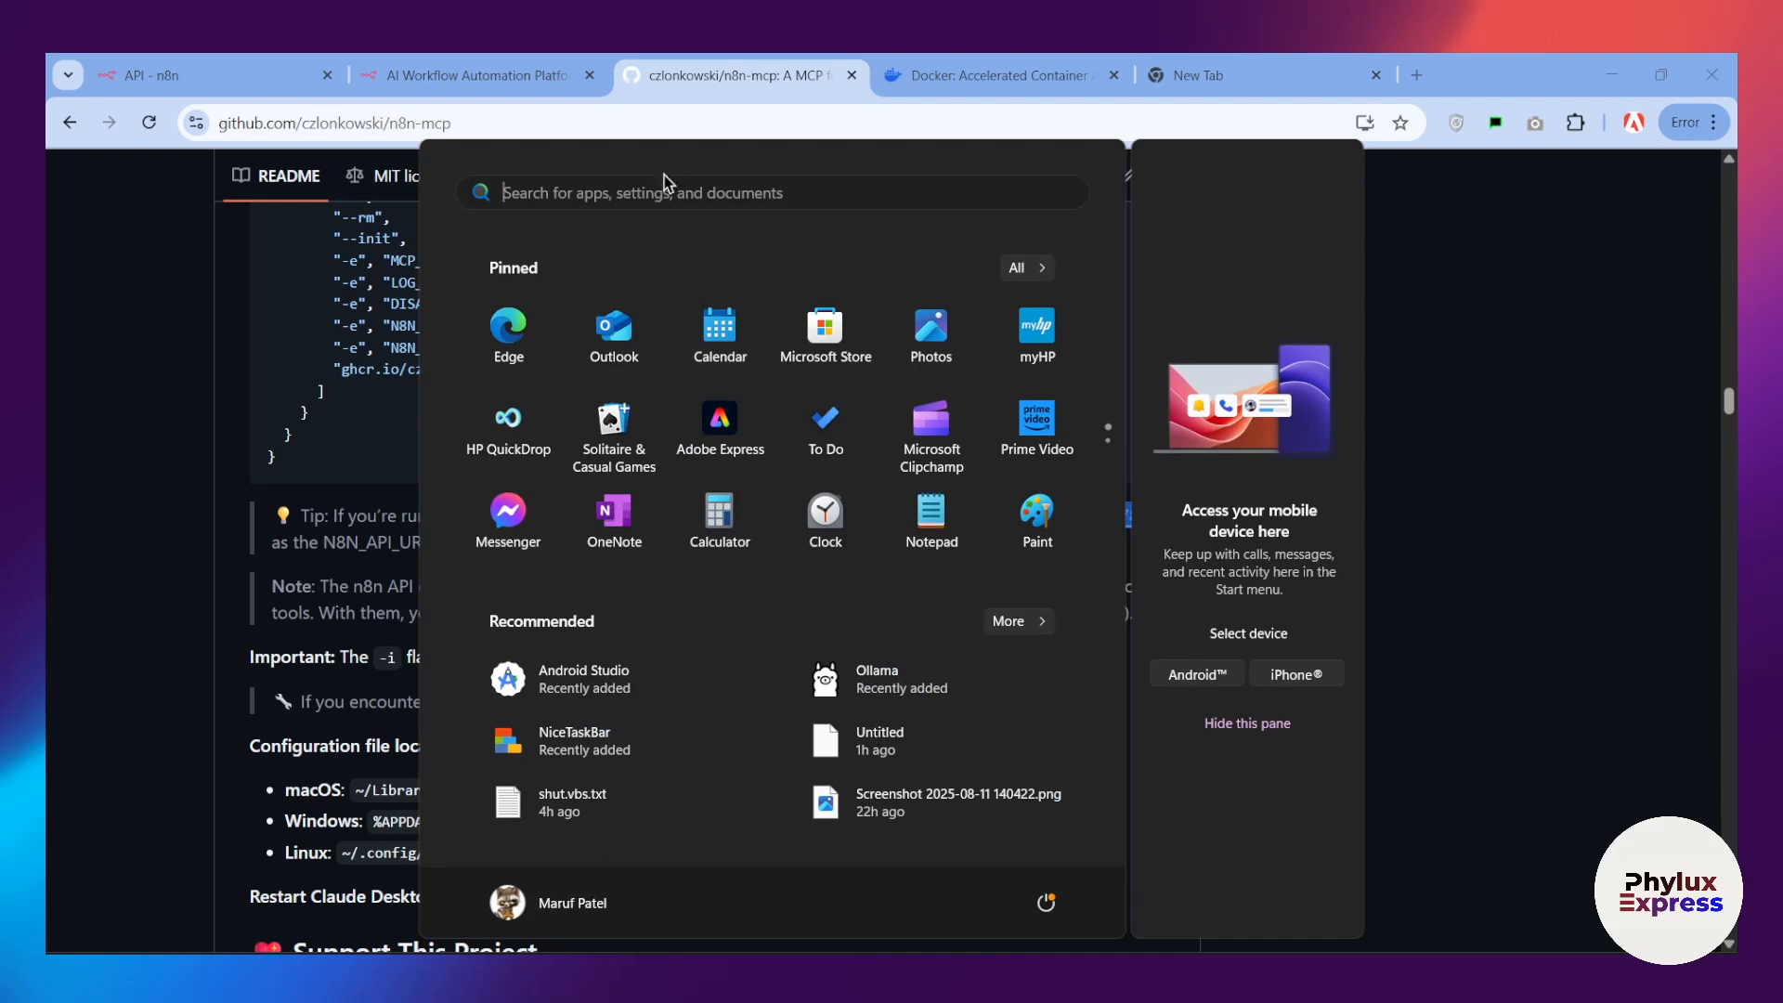
{"action": "type", "text": "c"}
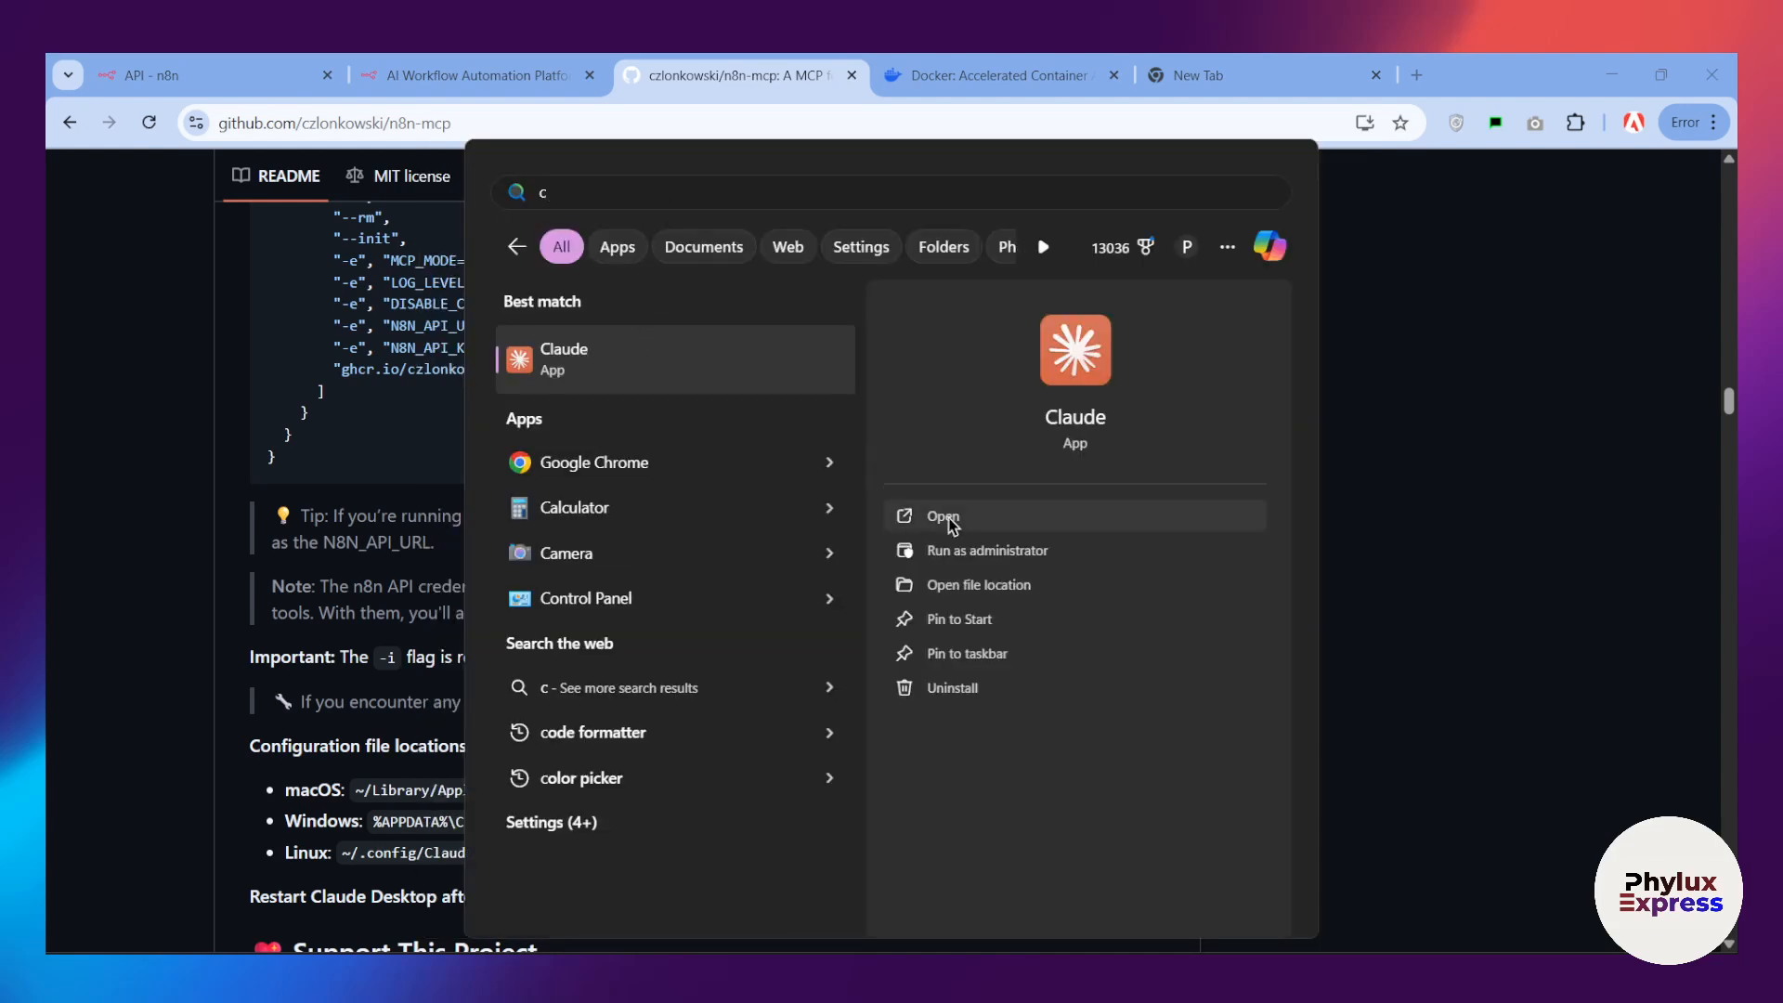
{"action": "left_click", "coordinate": [975, 516]}
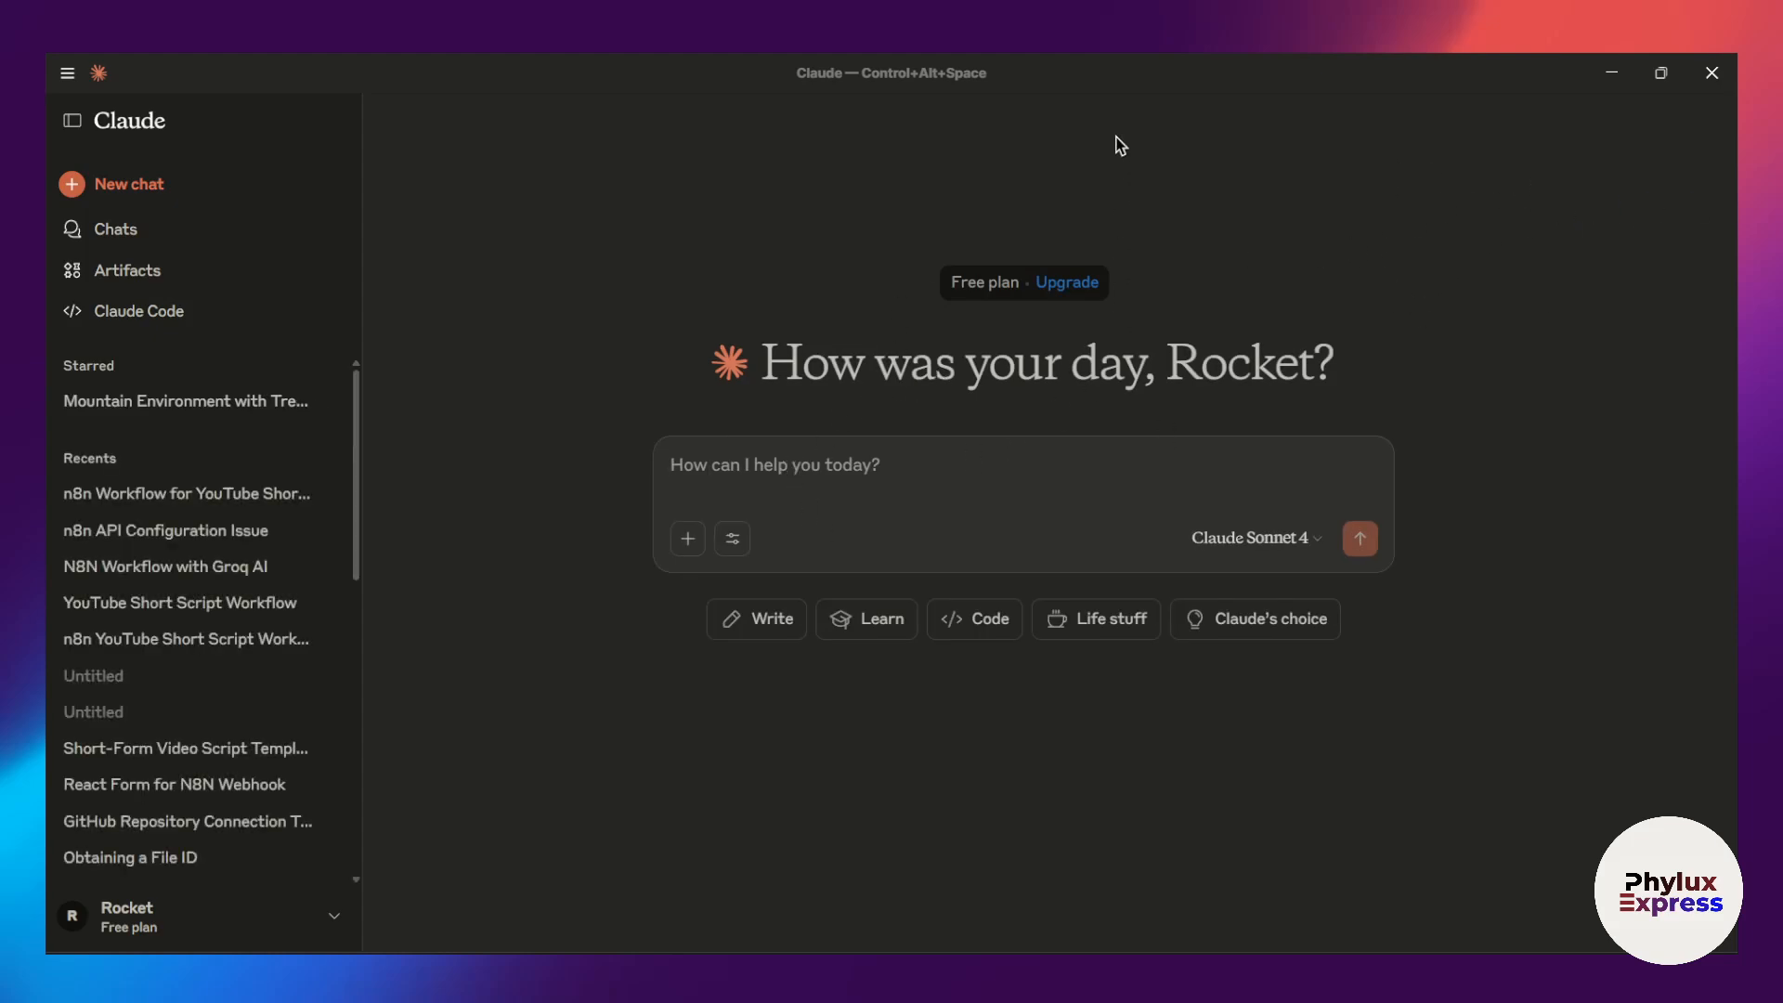
{"action": "double_click", "coordinate": [1149, 82]}
{"action": "left_click_drag", "start_coordinate": [796, 357], "coordinate": [1134, 55]}
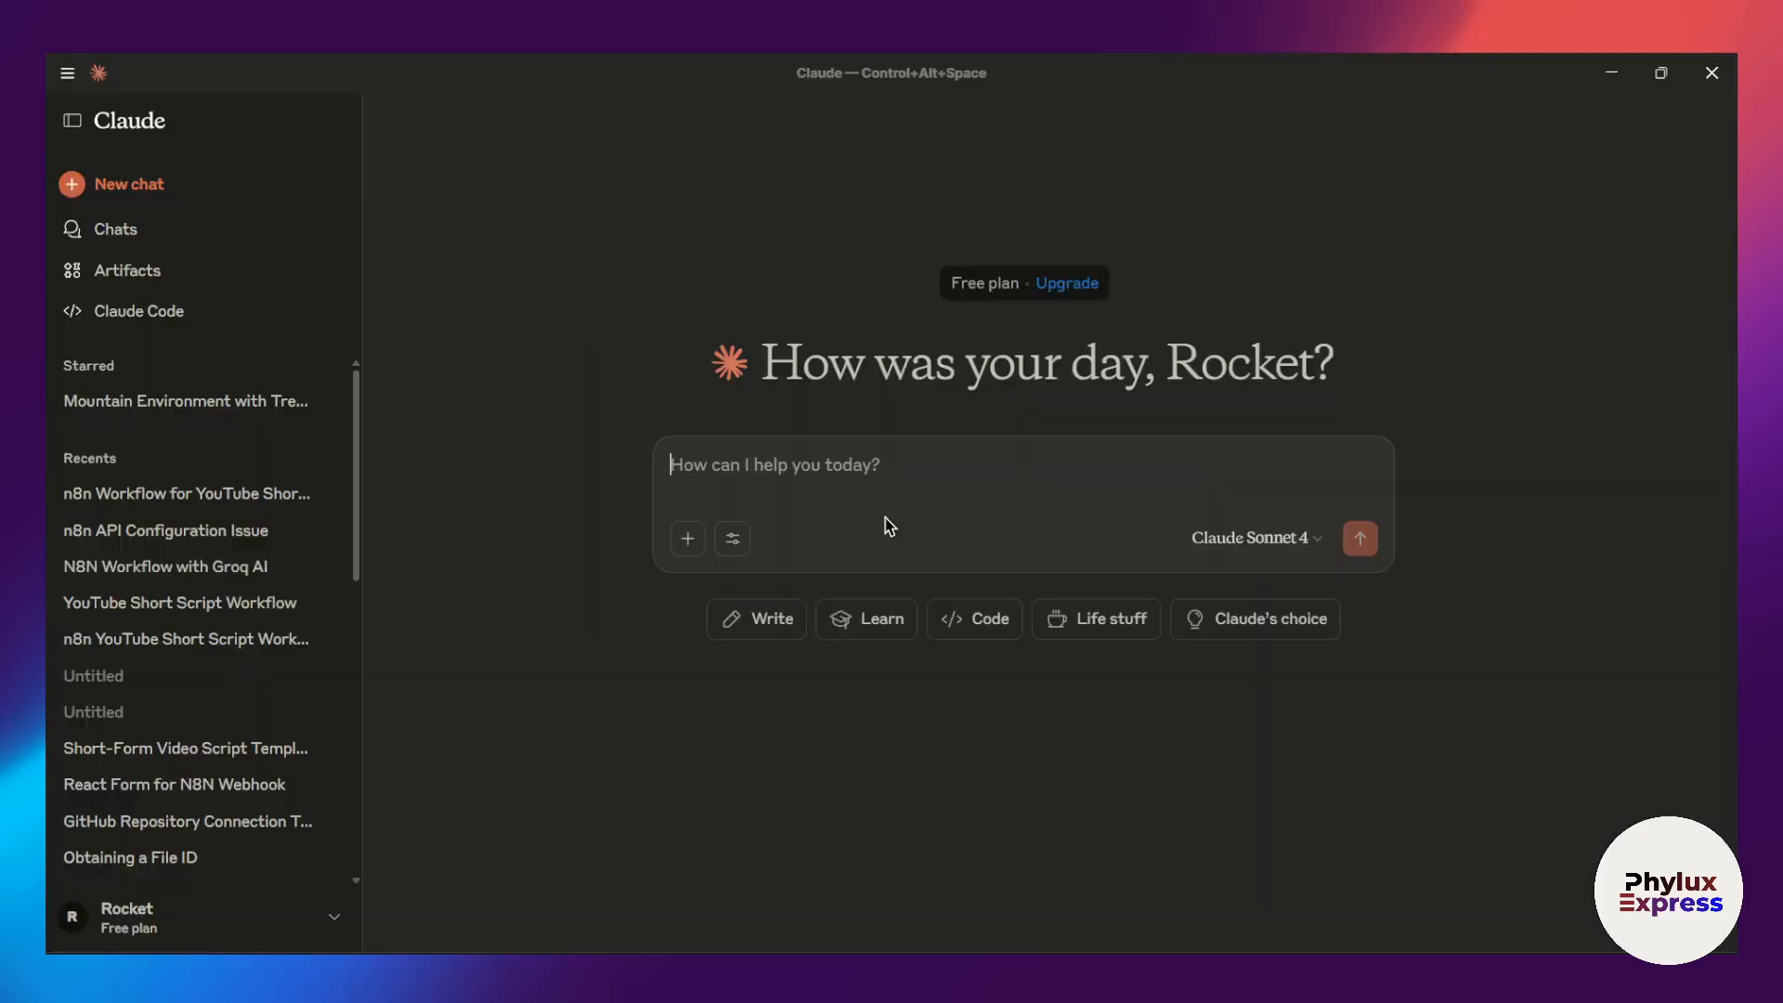
Step: Review the tools that the n8n-mcp connector offers in Claude's new chat
{"action": "left_click", "coordinate": [733, 541]}
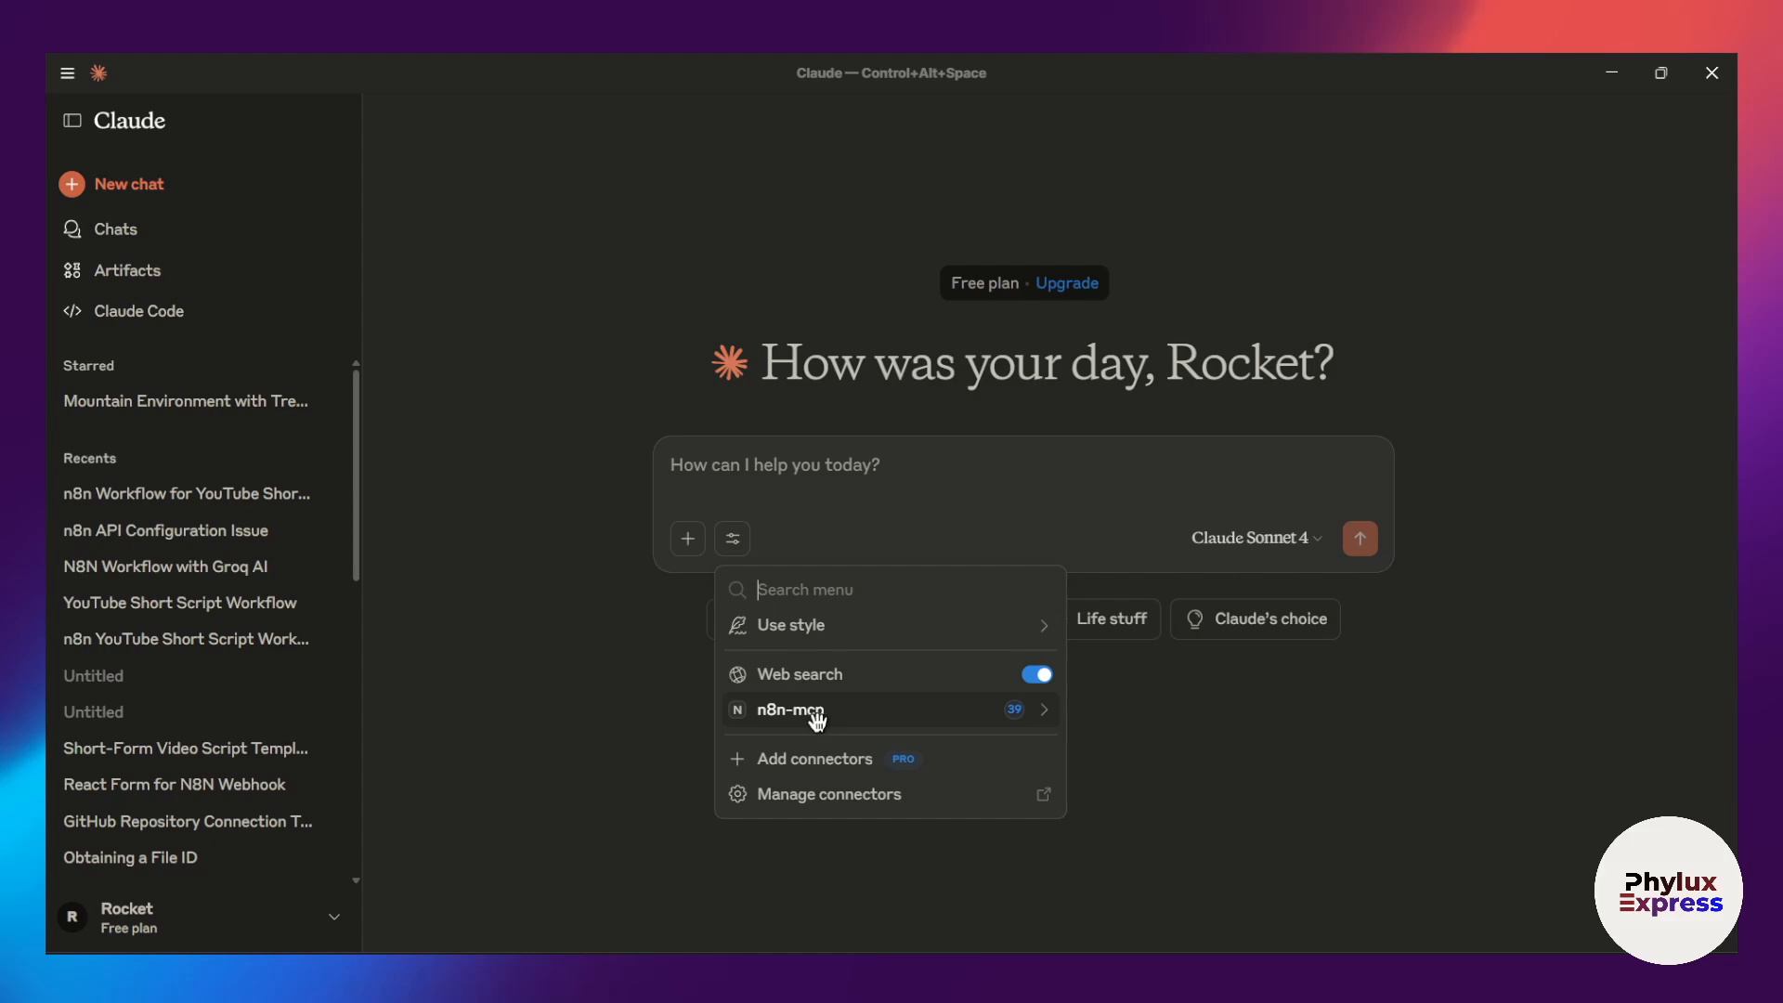
{"action": "left_click", "coordinate": [1042, 717]}
{"action": "scroll", "coordinate": [994, 720], "scroll_direction": "down", "scroll_amount": 15}
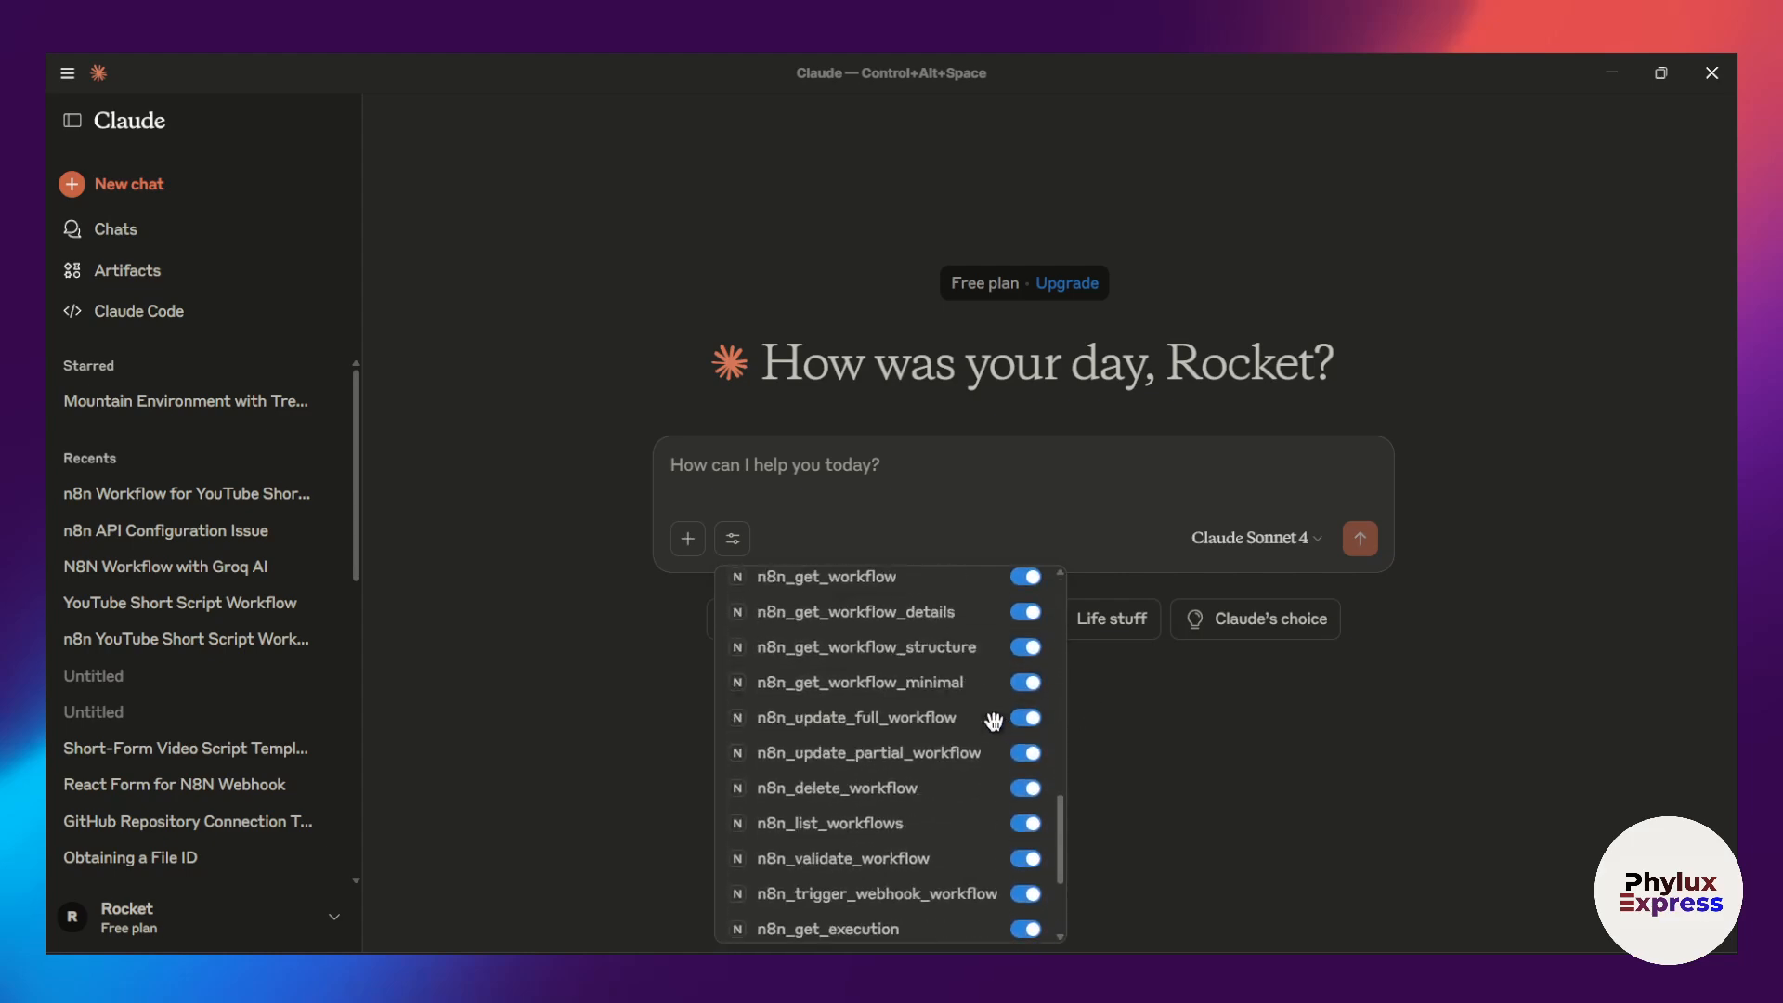
{"action": "left_click", "coordinate": [1047, 481]}
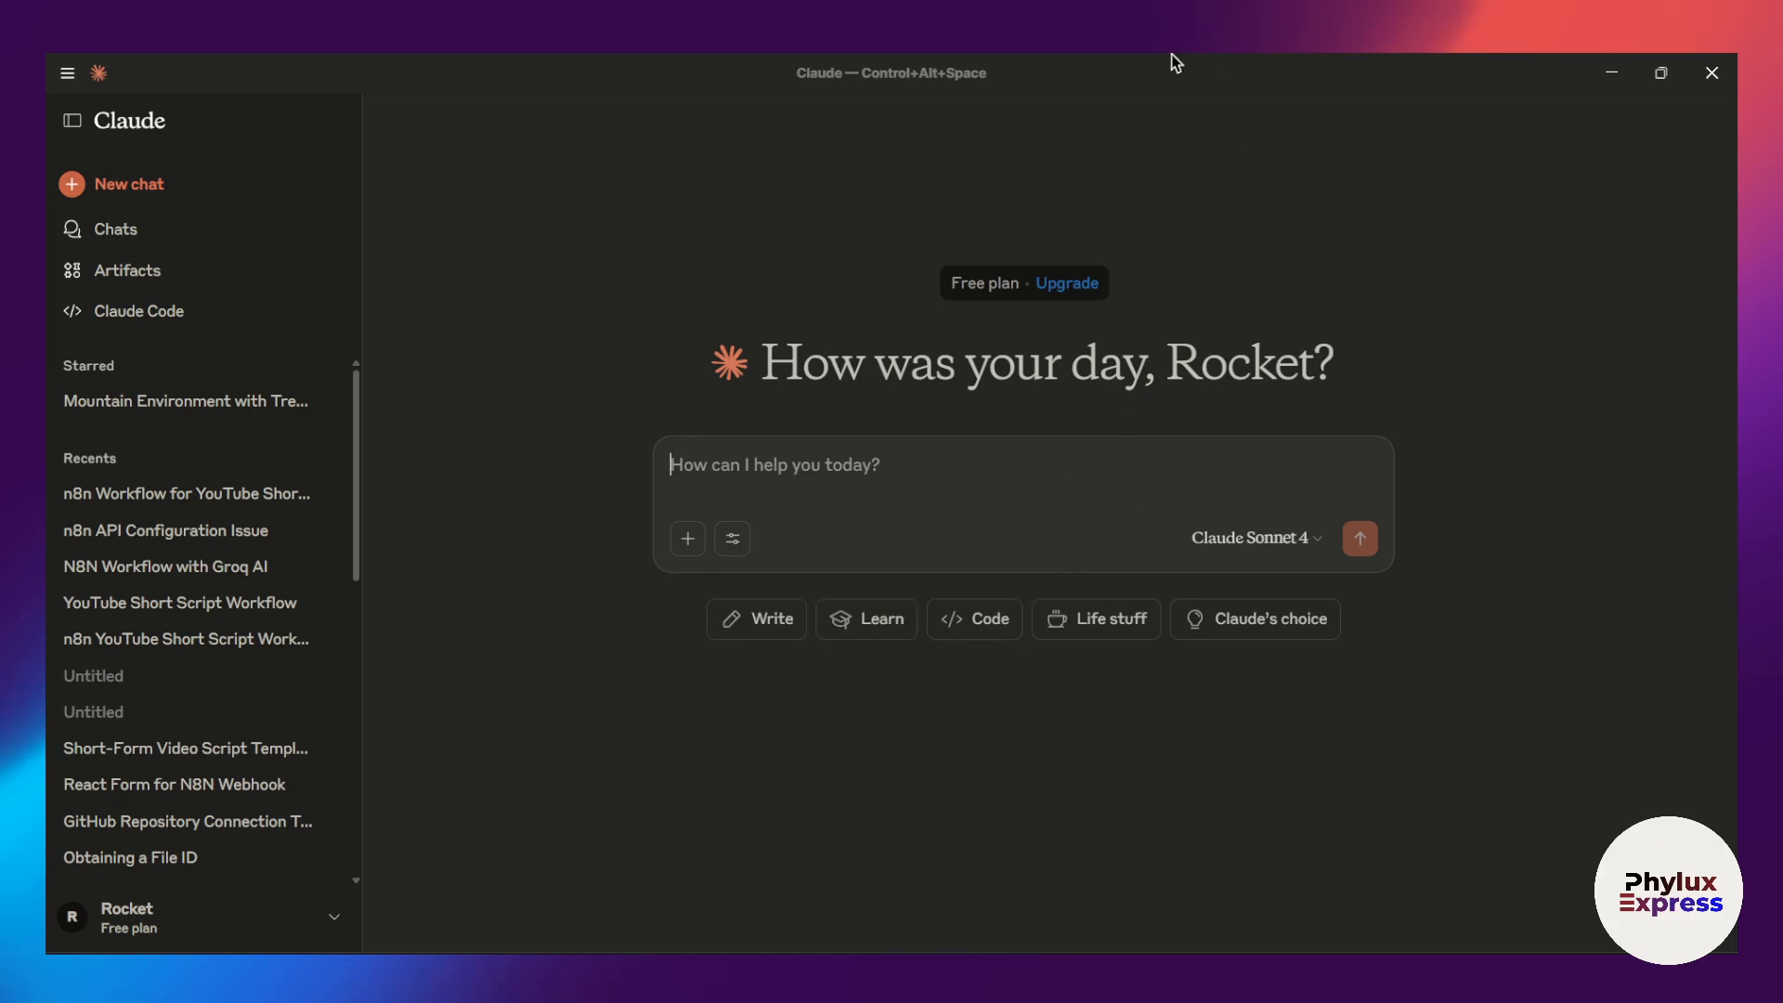
Step: Return the local n8n instance from settings to the workflow editor and place a smaller Claude window in front of it
{"action": "left_click_drag", "start_coordinate": [1172, 58], "coordinate": [1228, 298]}
{"action": "left_click", "coordinate": [469, 62]}
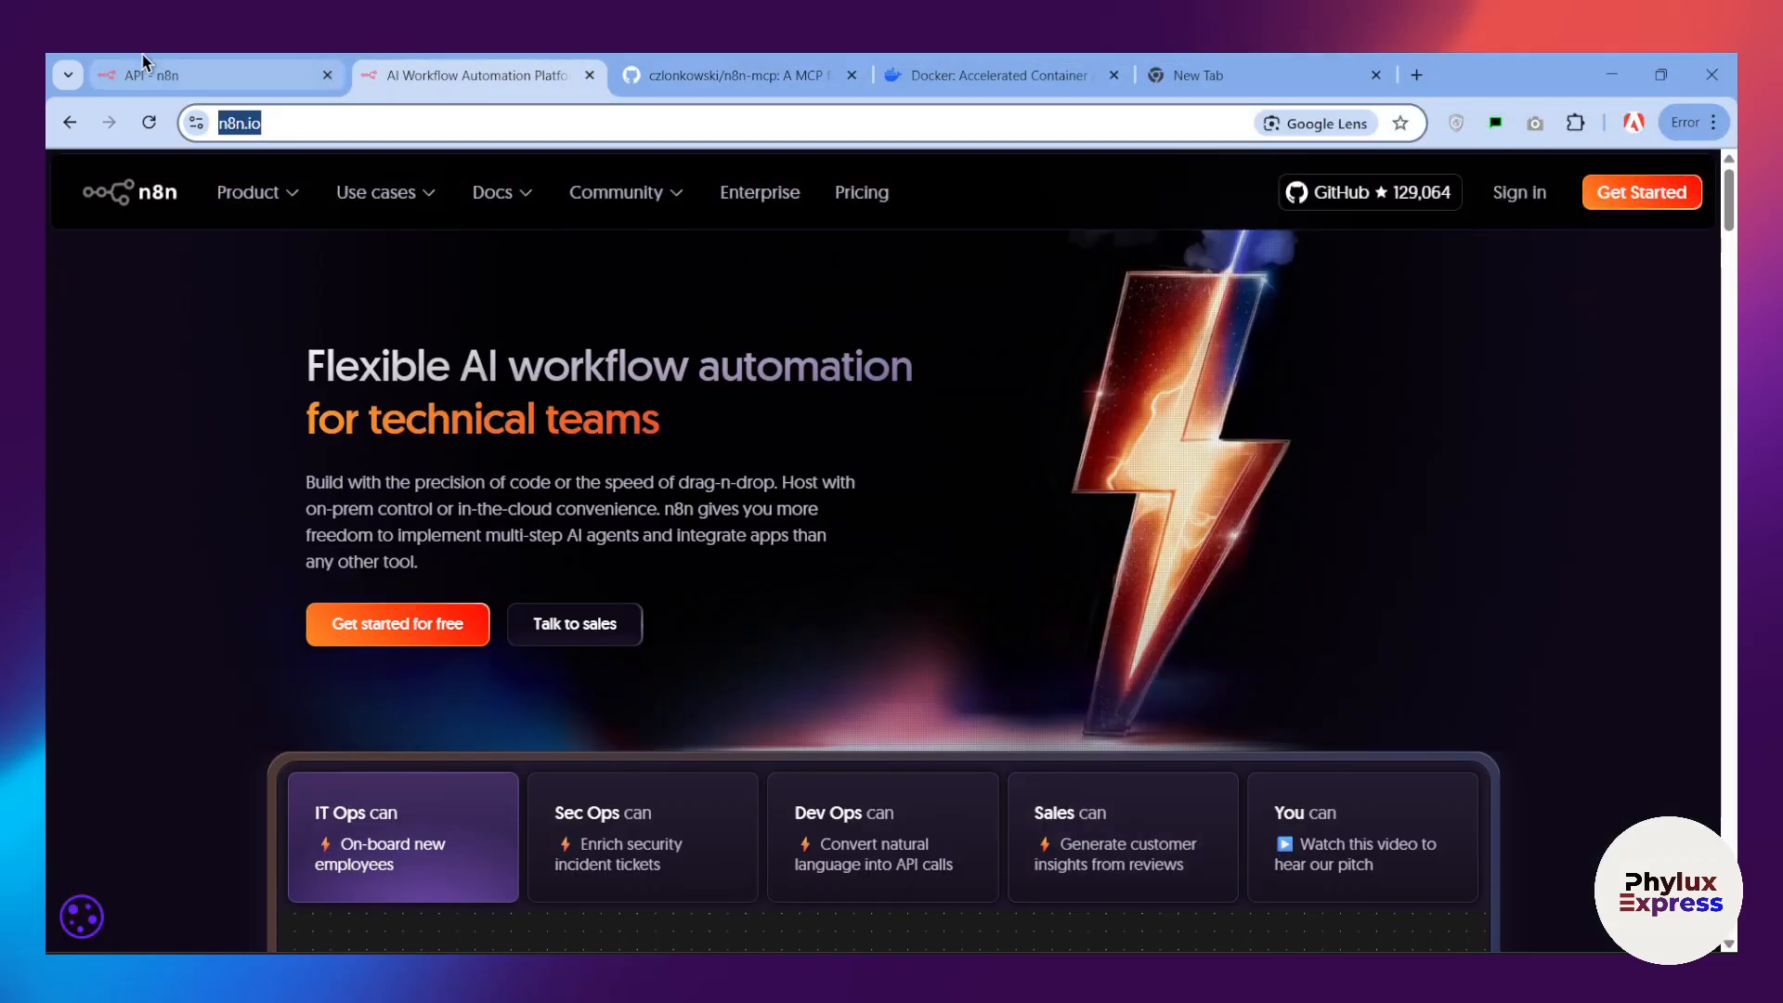
{"action": "left_click", "coordinate": [144, 62]}
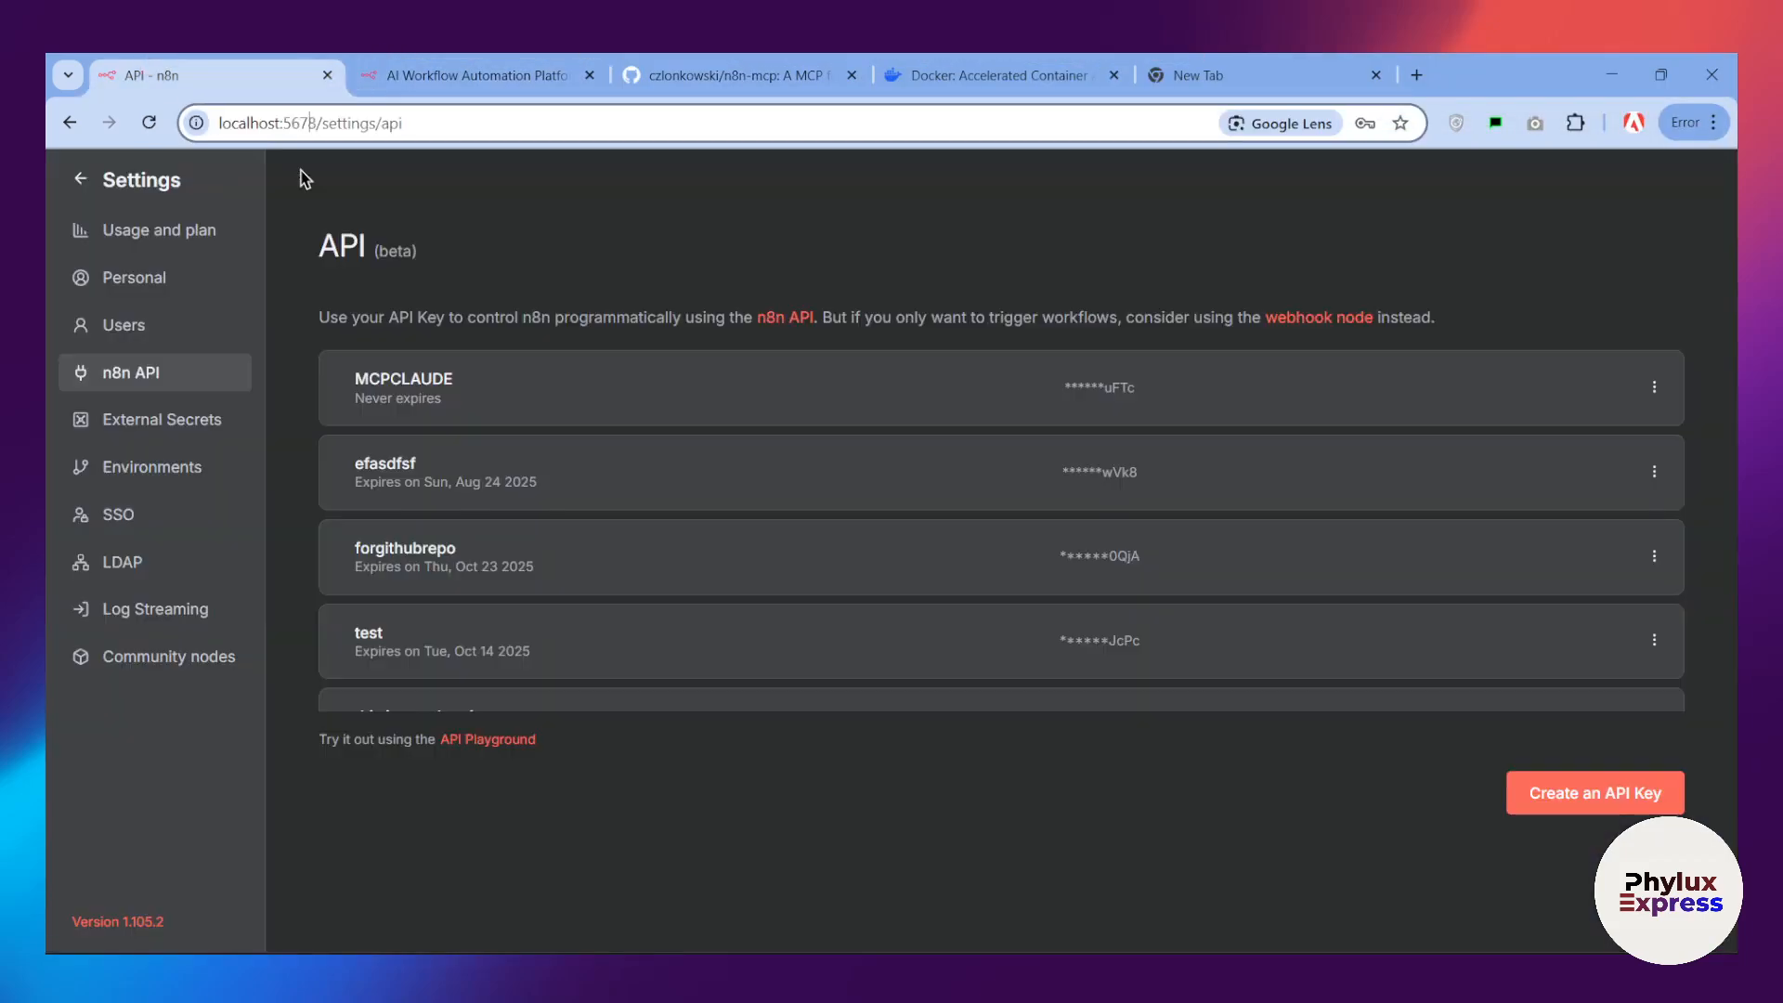
{"action": "left_click", "coordinate": [90, 176]}
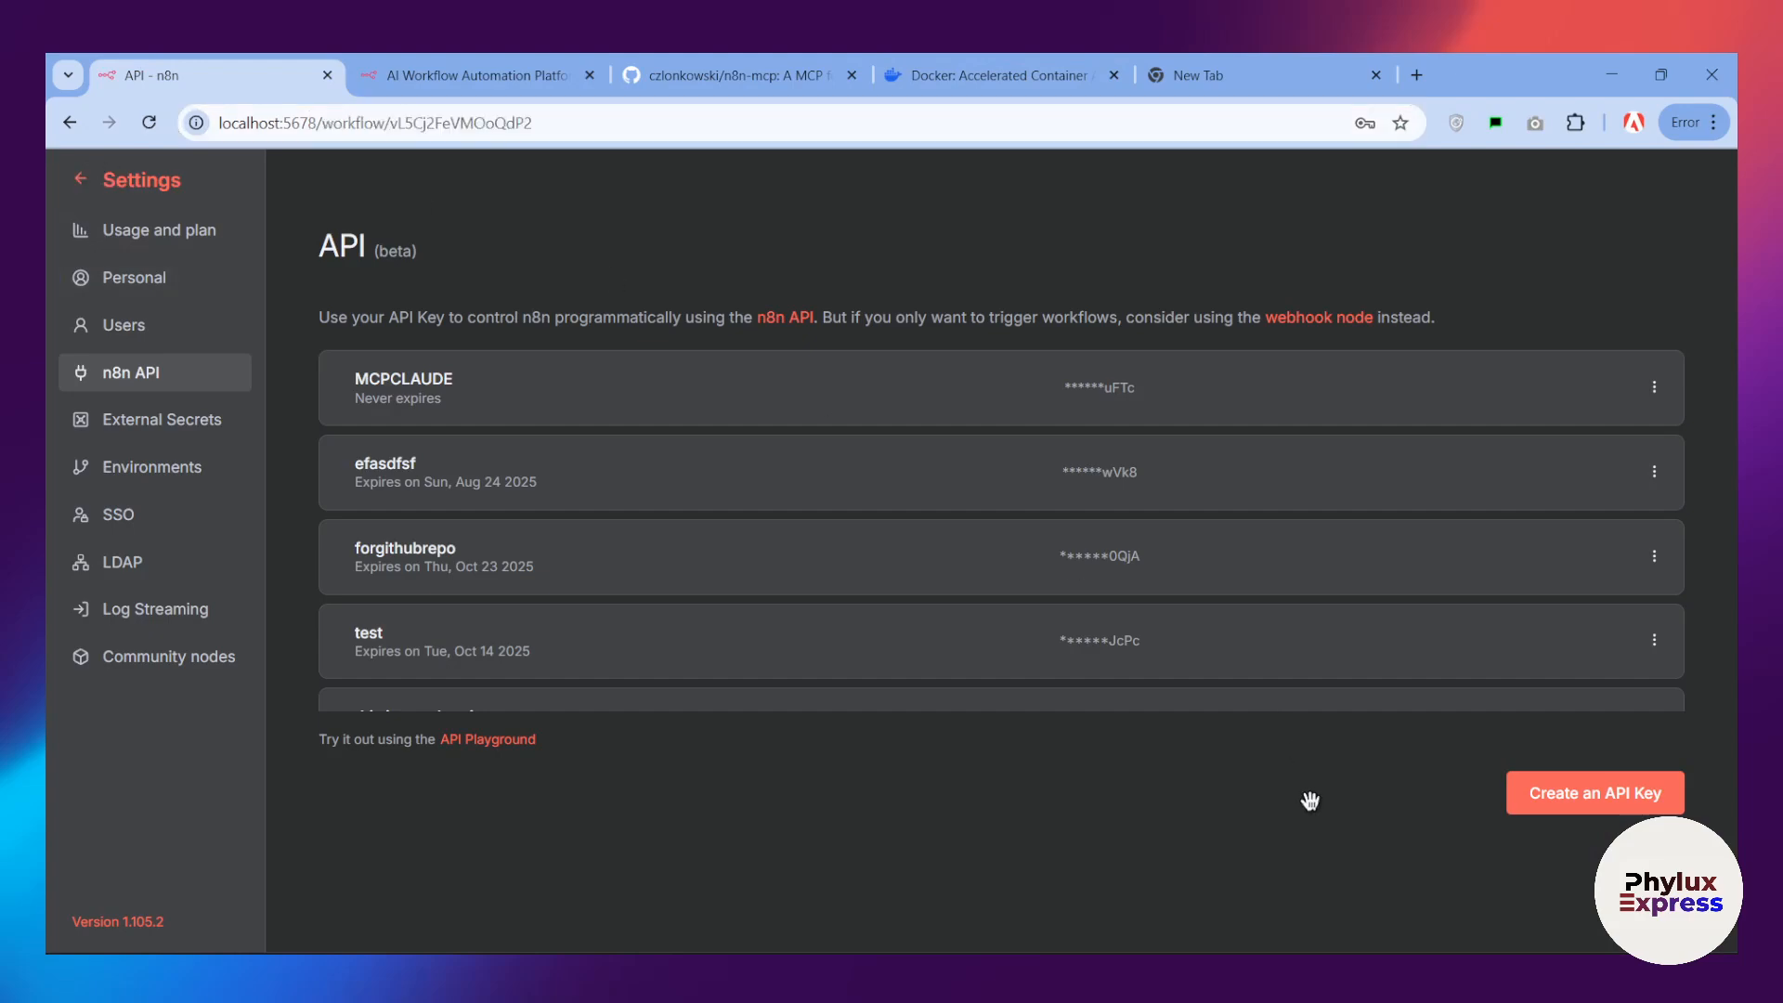
{"action": "key", "text": "alt+Tab"}
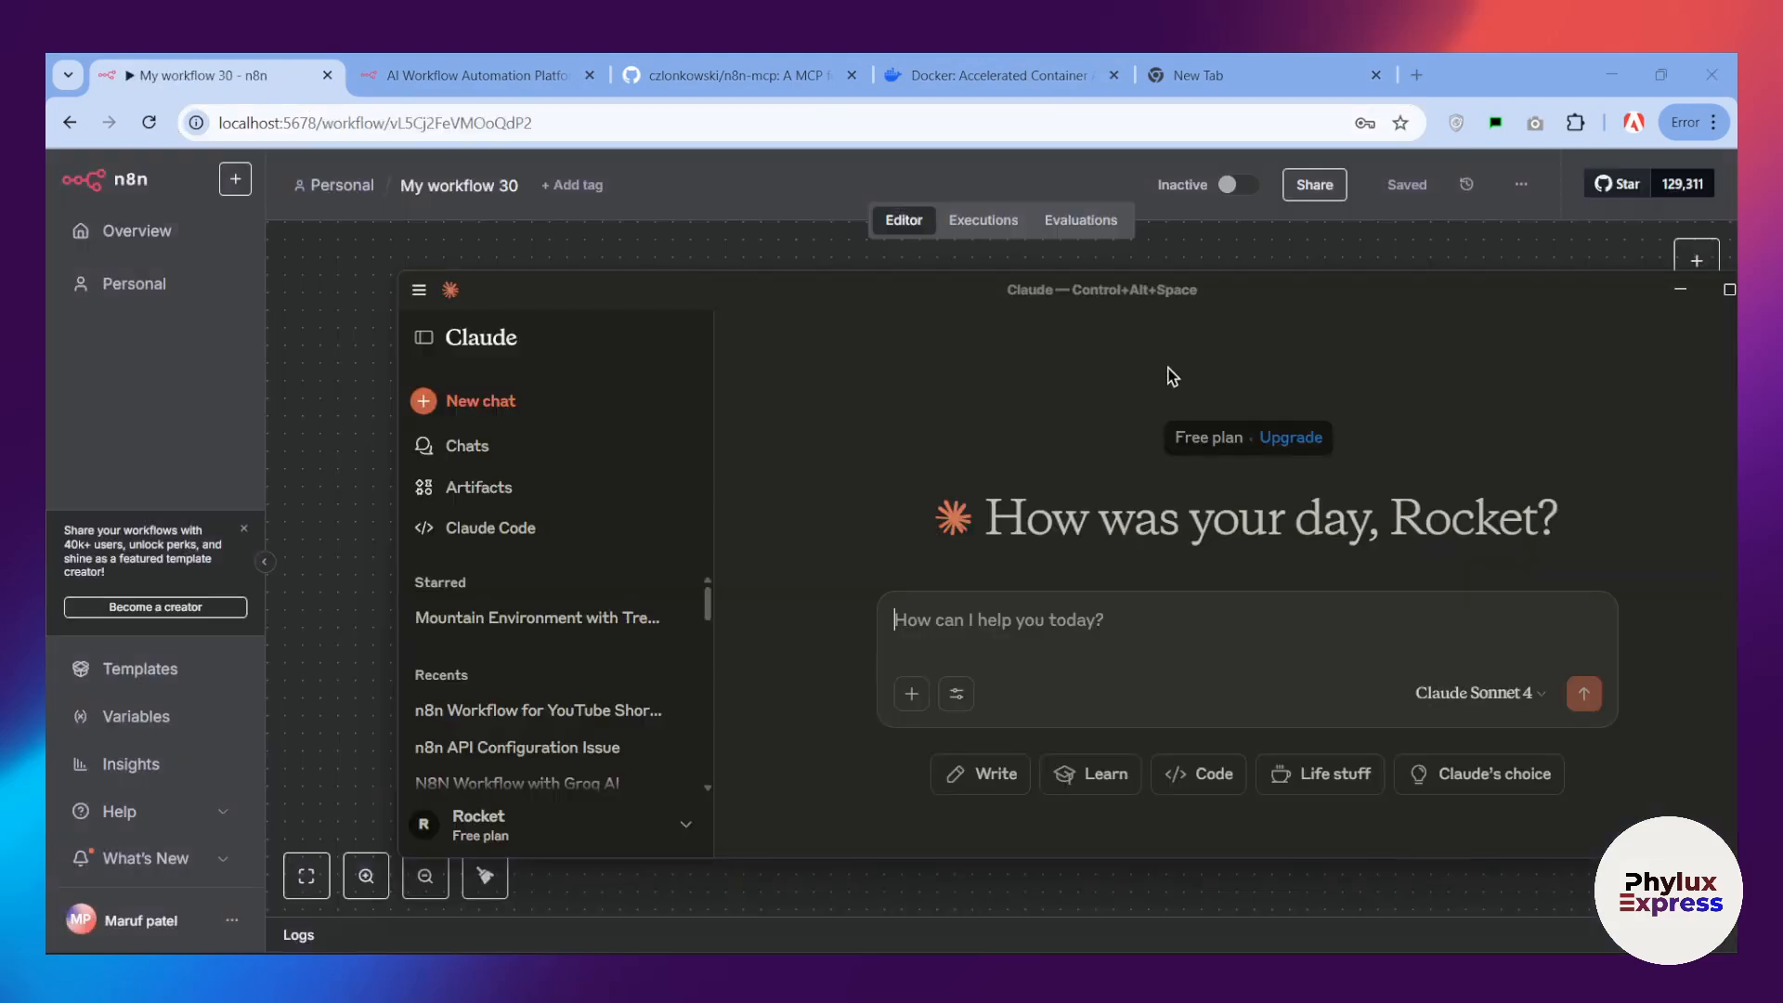
{"action": "left_click_drag", "start_coordinate": [1339, 306], "coordinate": [1158, 287]}
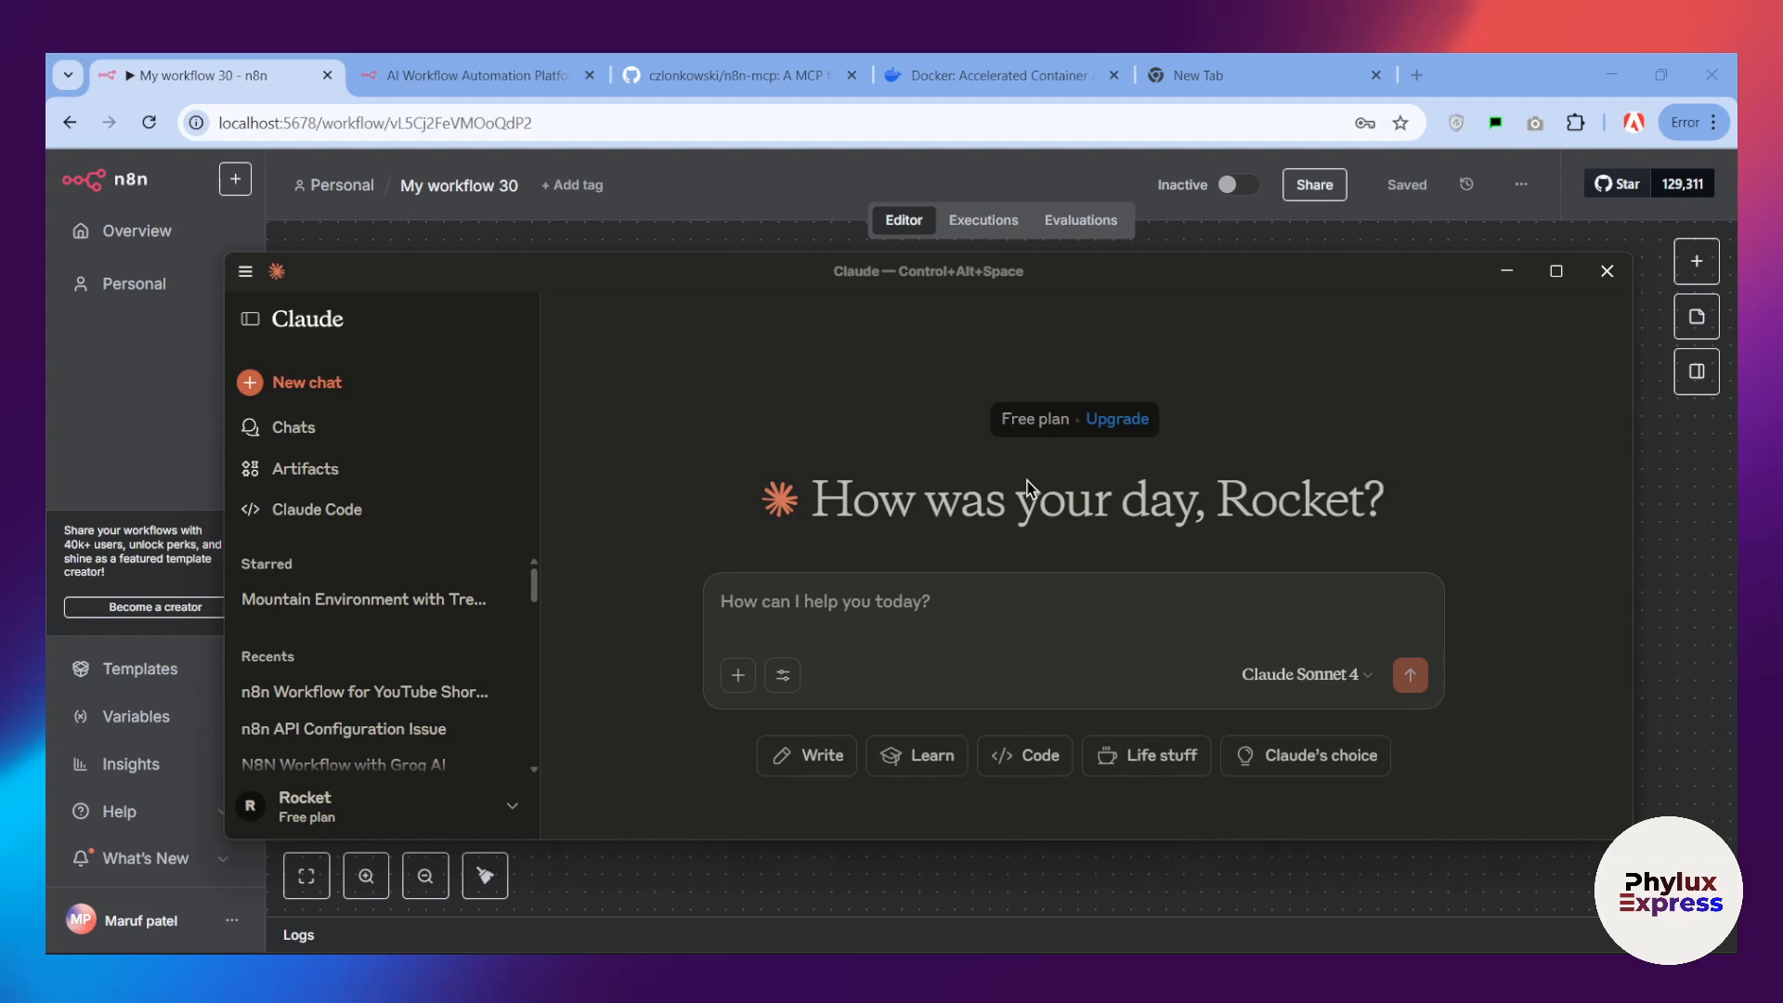
{"action": "left_click", "coordinate": [783, 676]}
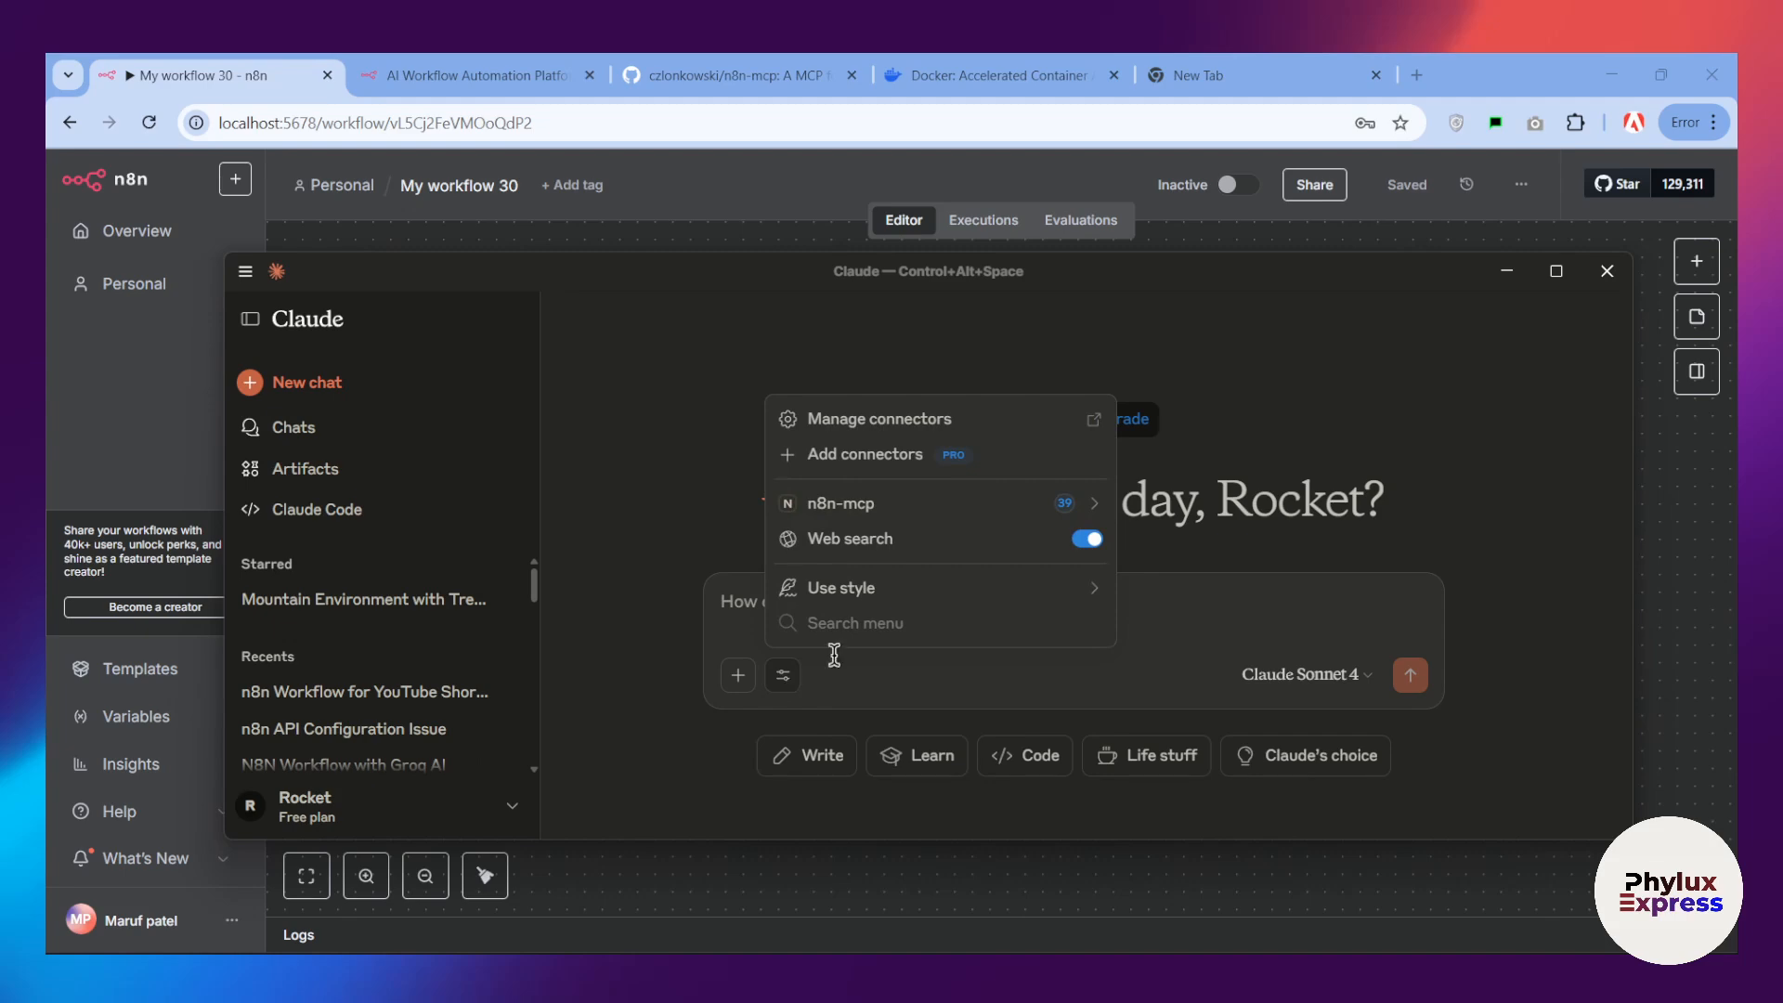
{"action": "left_click", "coordinate": [973, 613]}
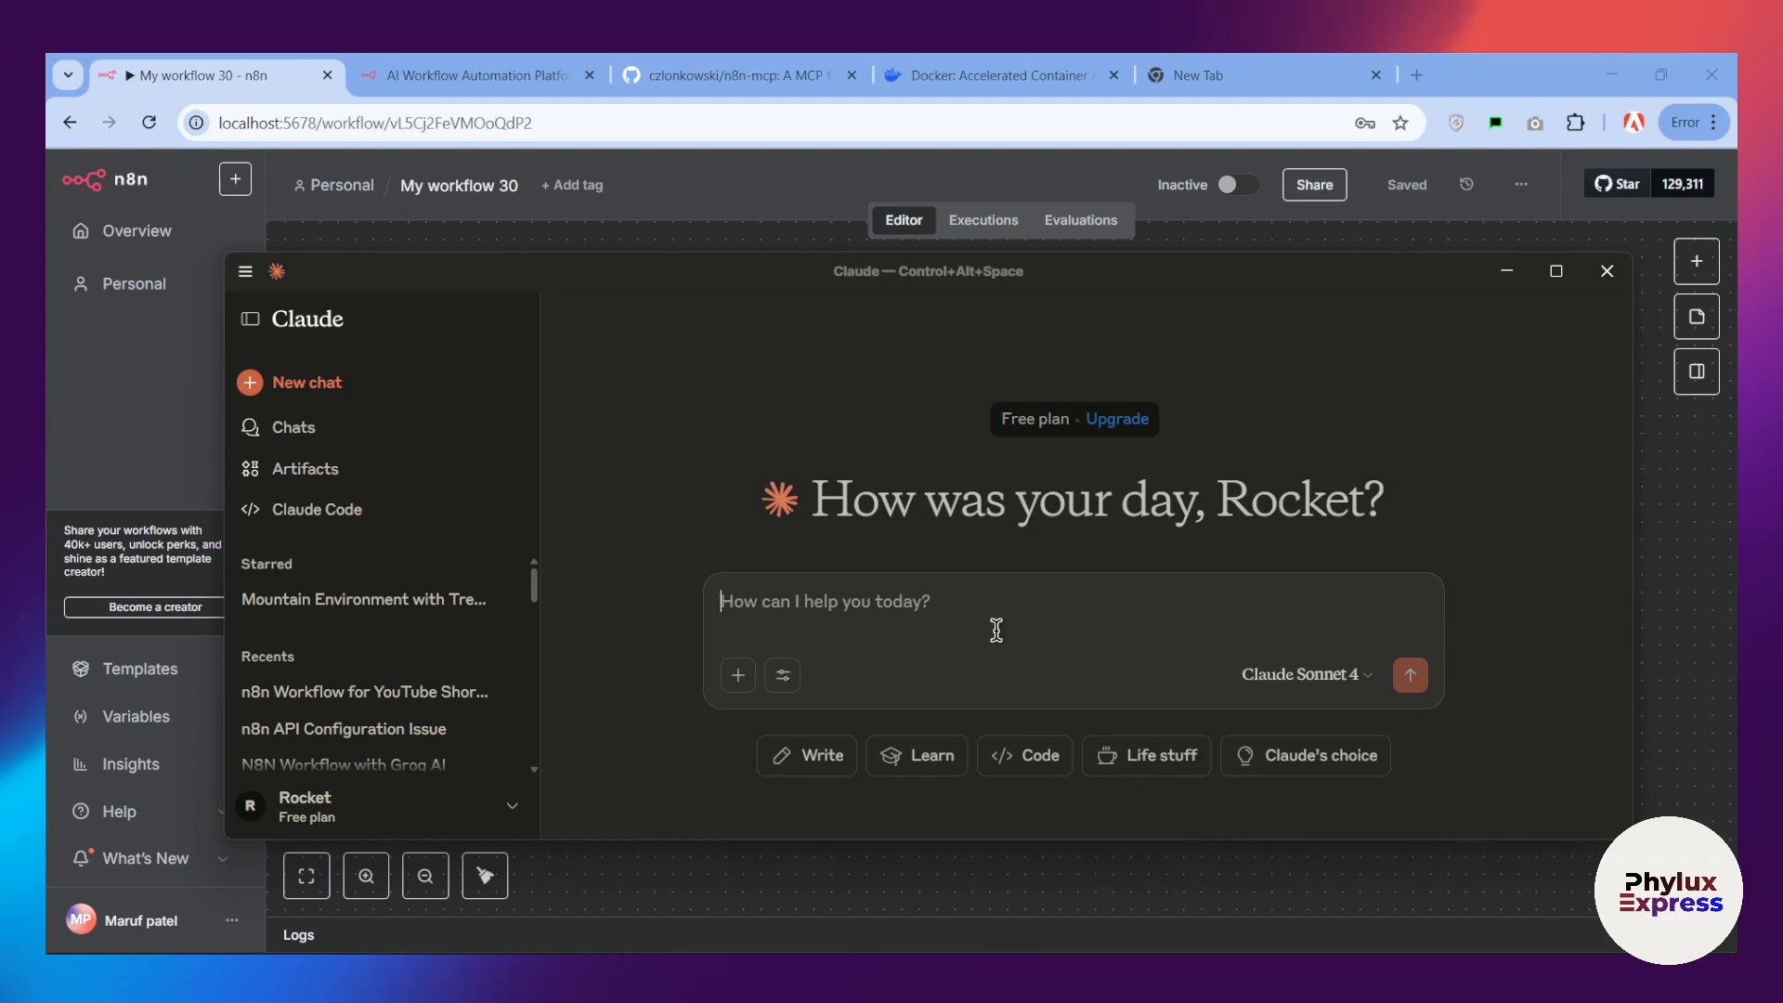
{"action": "type", "text": "V"}
{"action": "key", "text": "BackSpace"}
{"action": "type", "text": "Creat"}
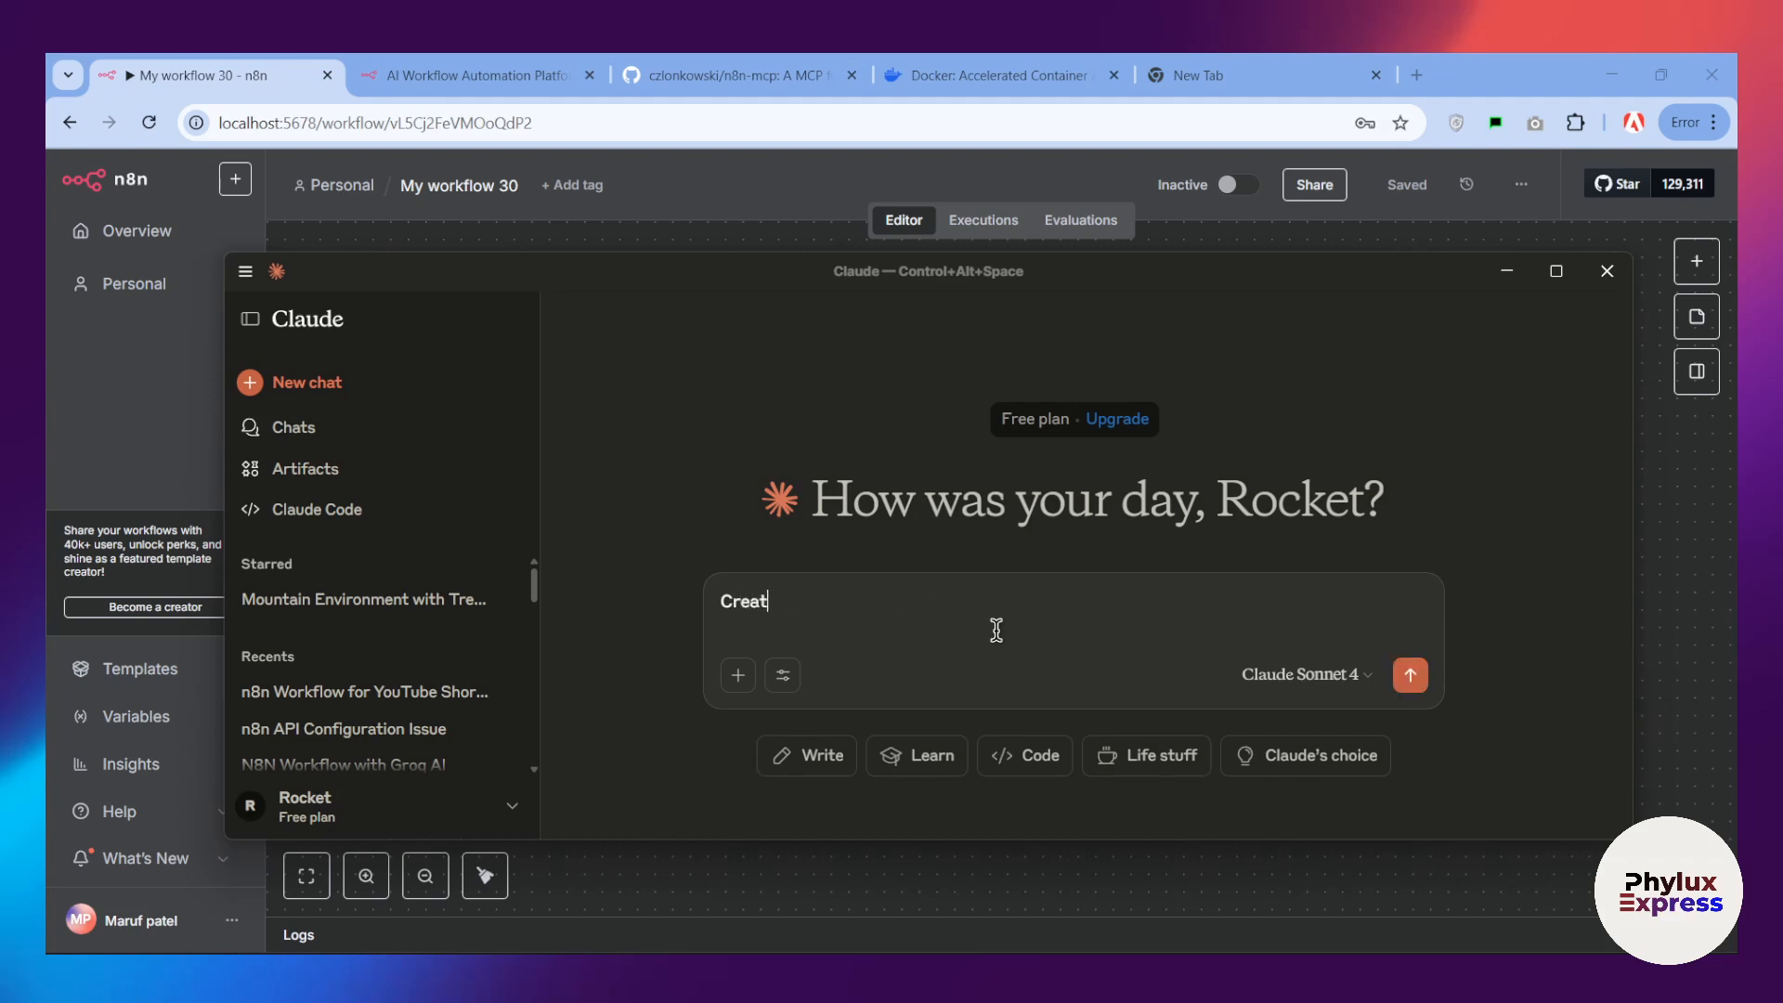
{"action": "key", "text": "BackSpace"}
{"action": "key", "text": "BackSpace"}
{"action": "key", "text": "BackSpace"}
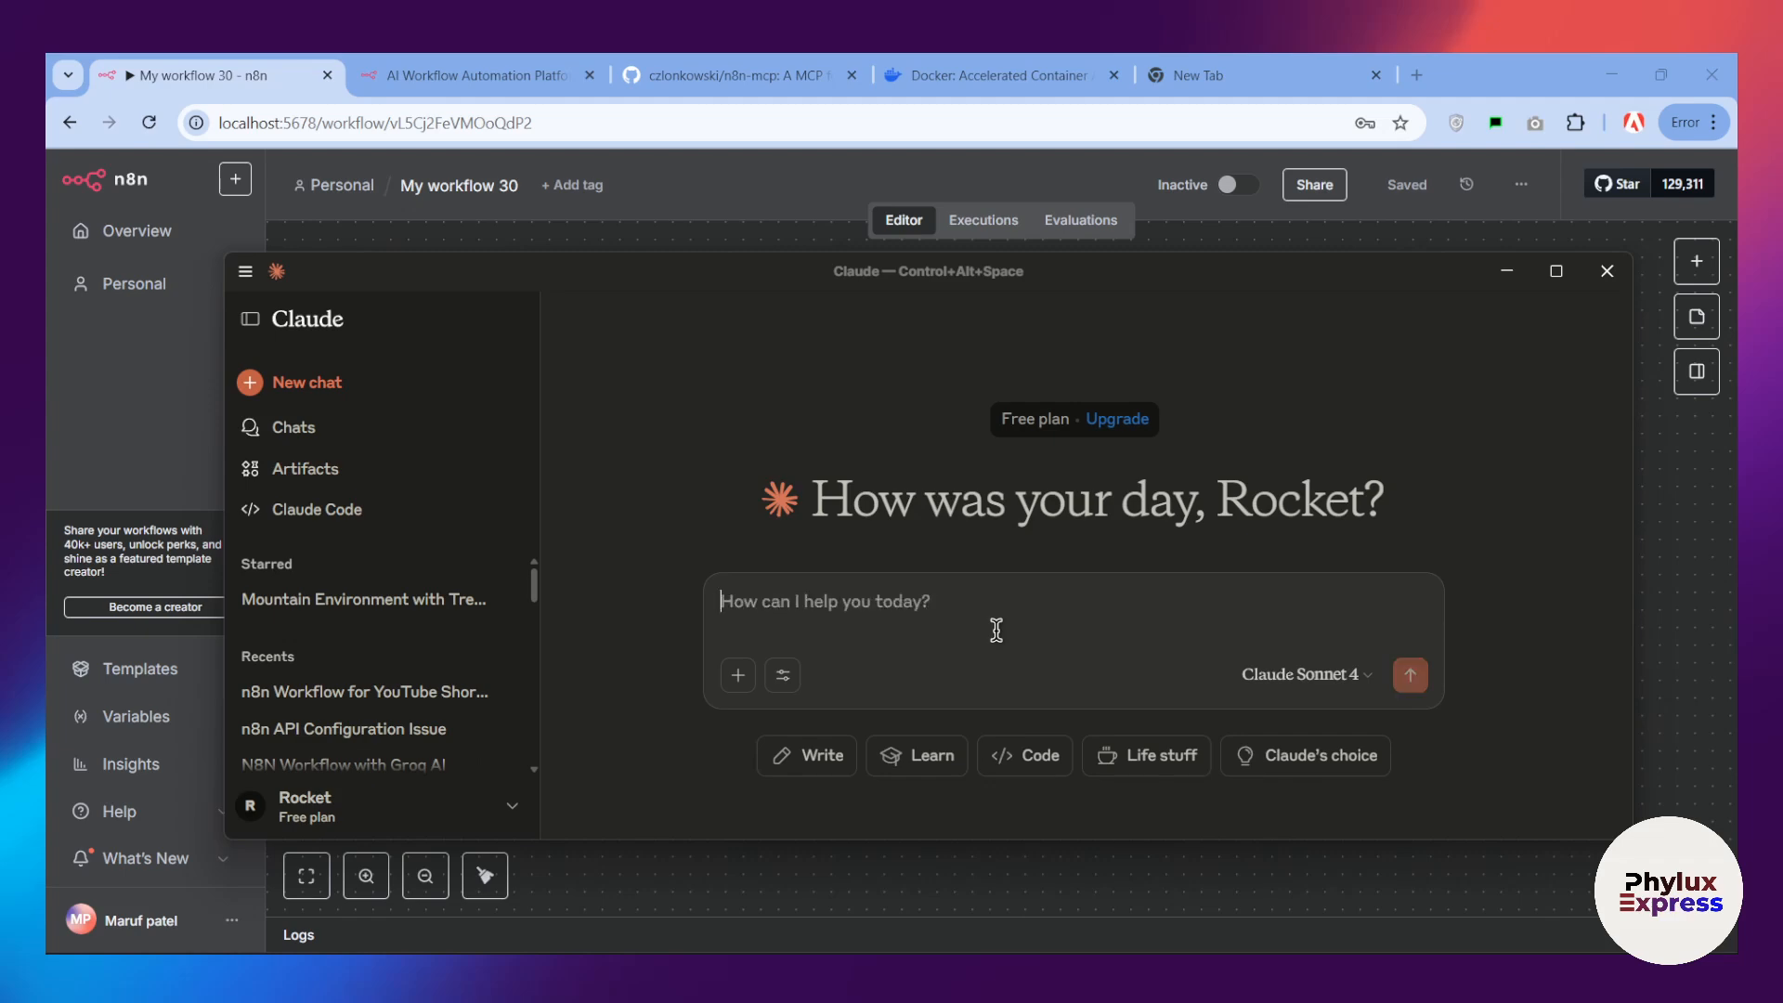
Step: Write a prompt for an n8n workflow named "test workflow": chat trigger for the topic, AI agent with Gemini chat model to create the script, then output
{"action": "type", "text": "yo"}
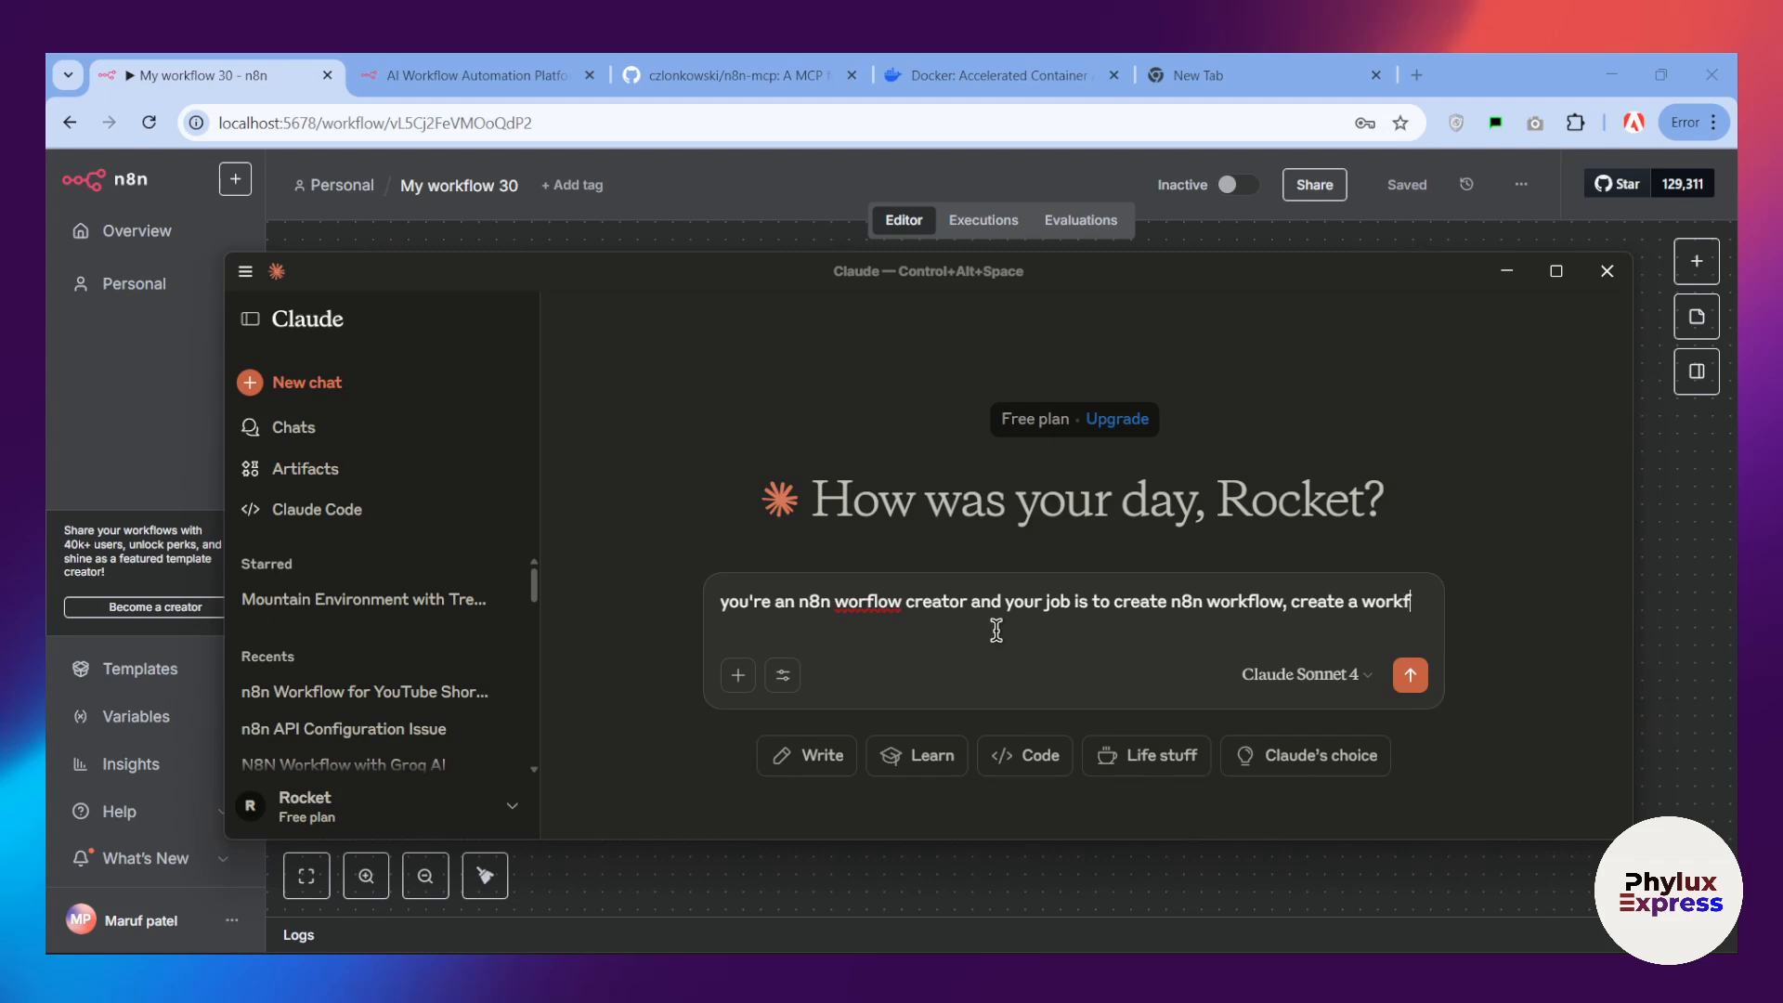
{"action": "type", "text": "low"}
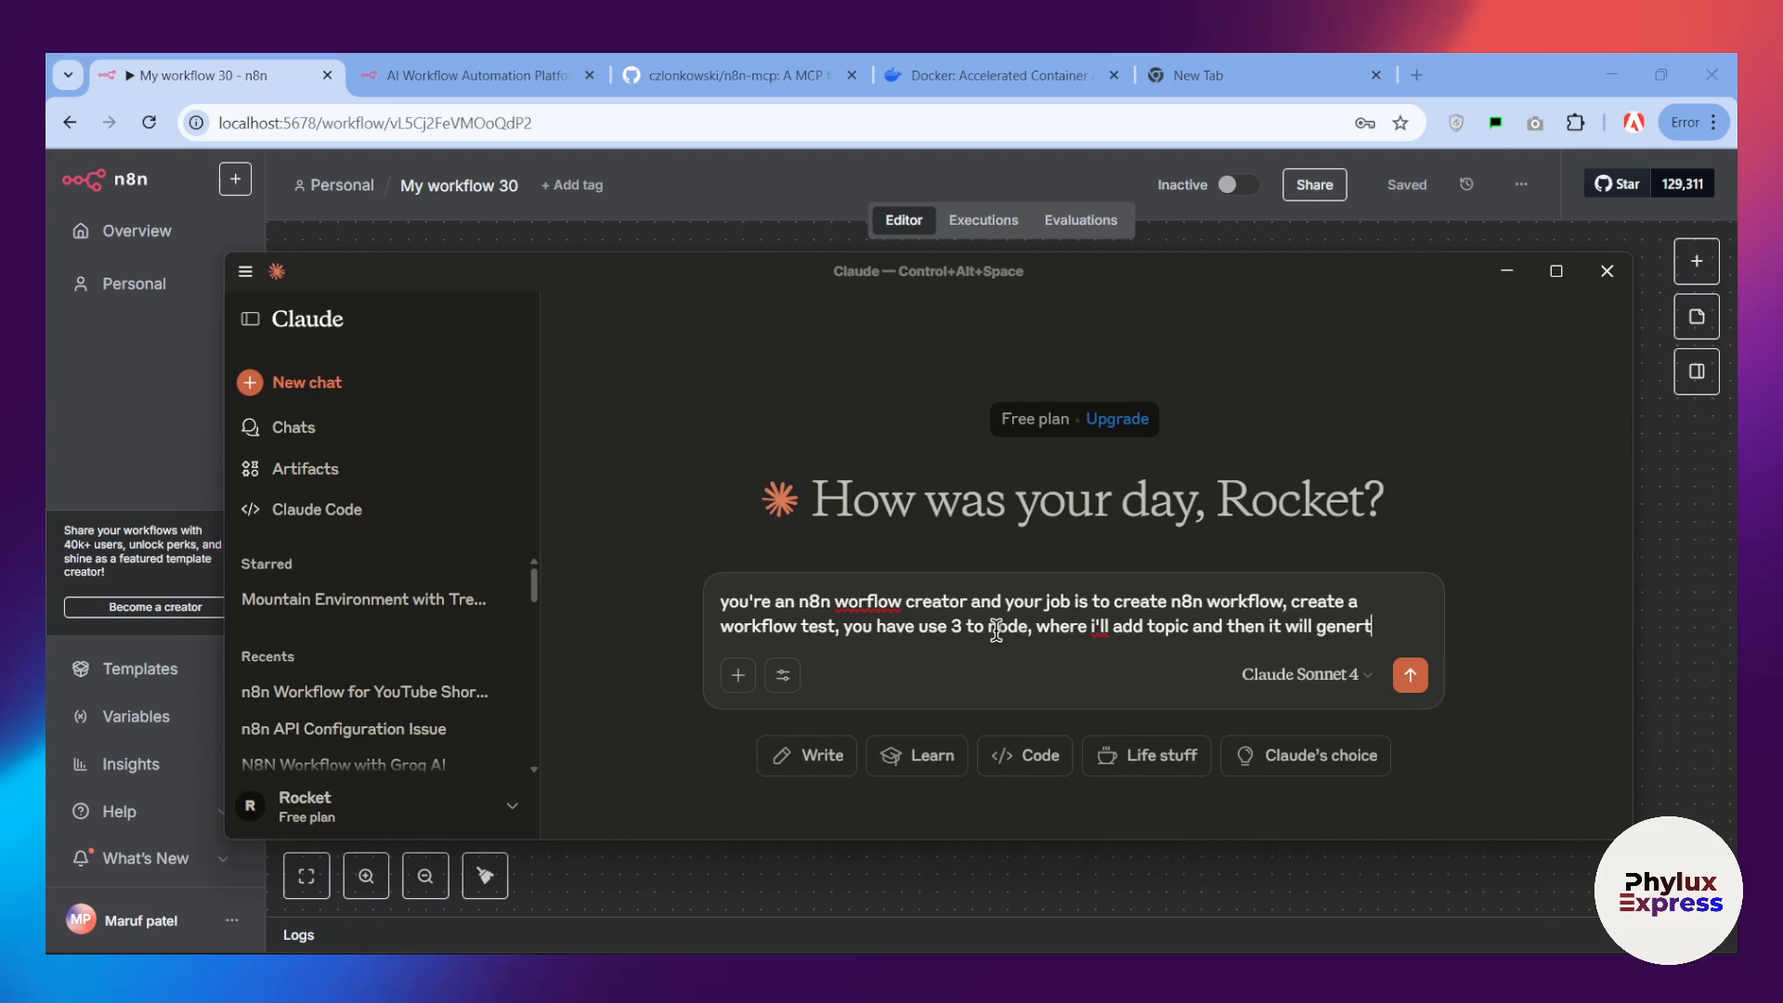
{"action": "type", "text": "sc"}
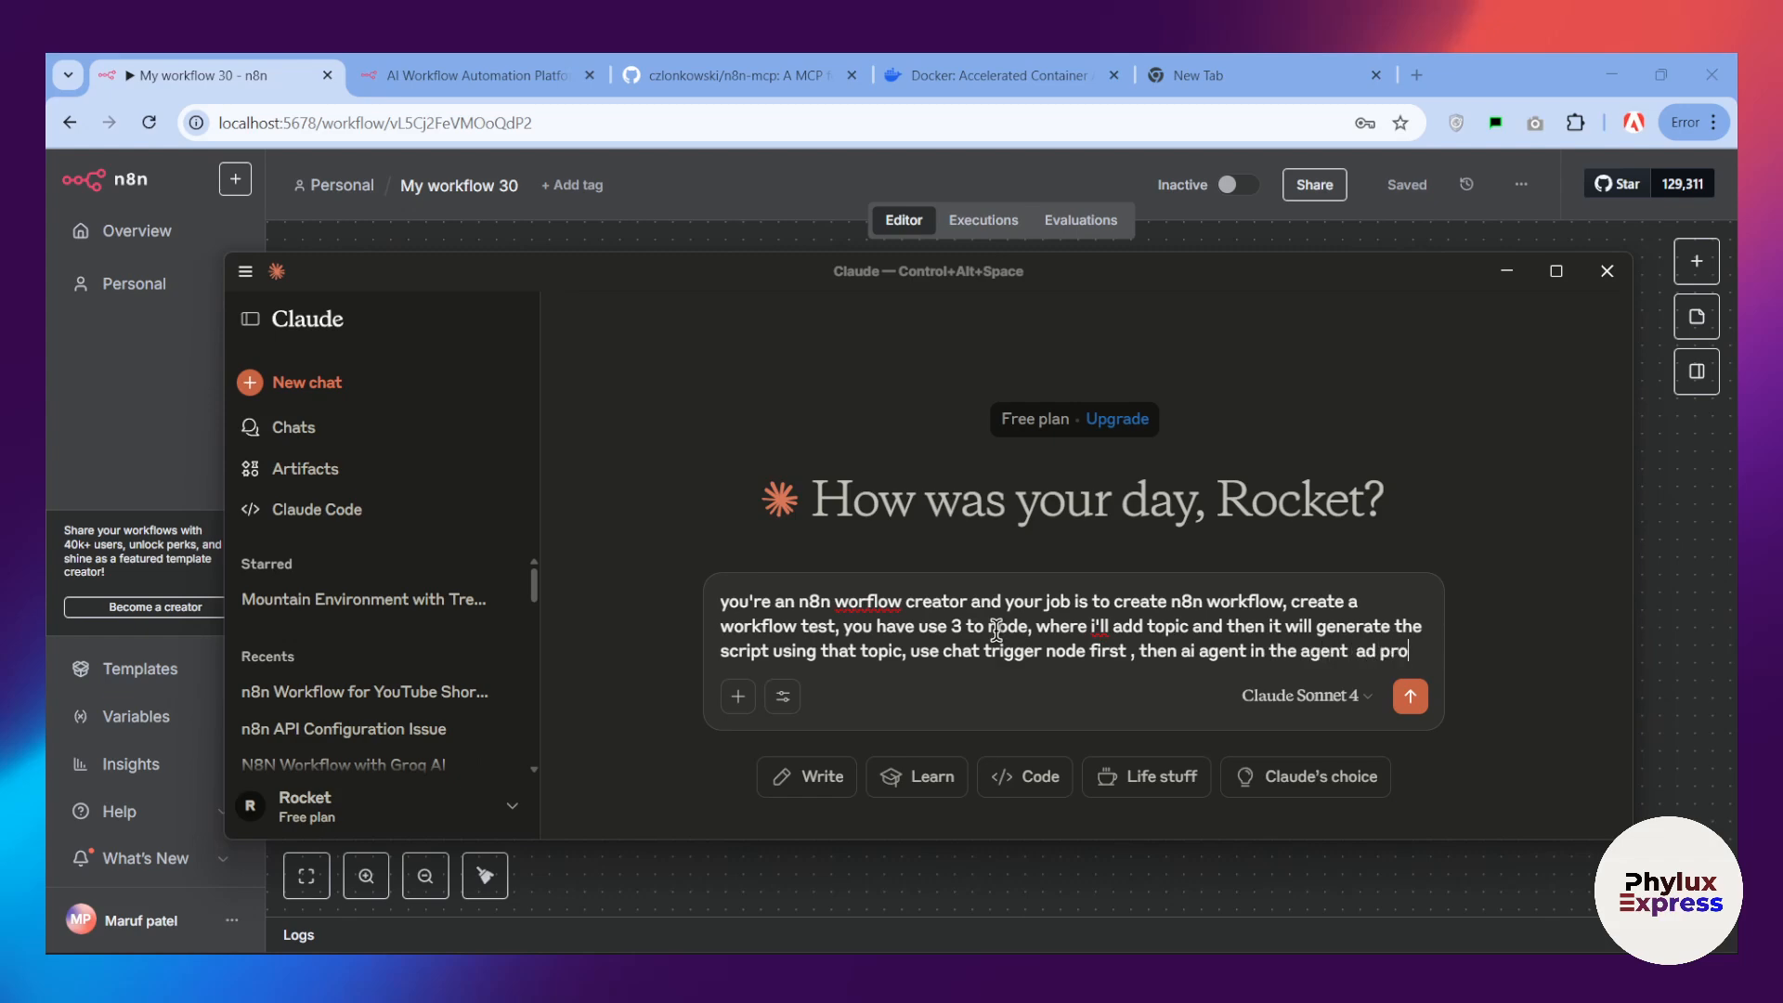
{"action": "type", "text": "mpt"}
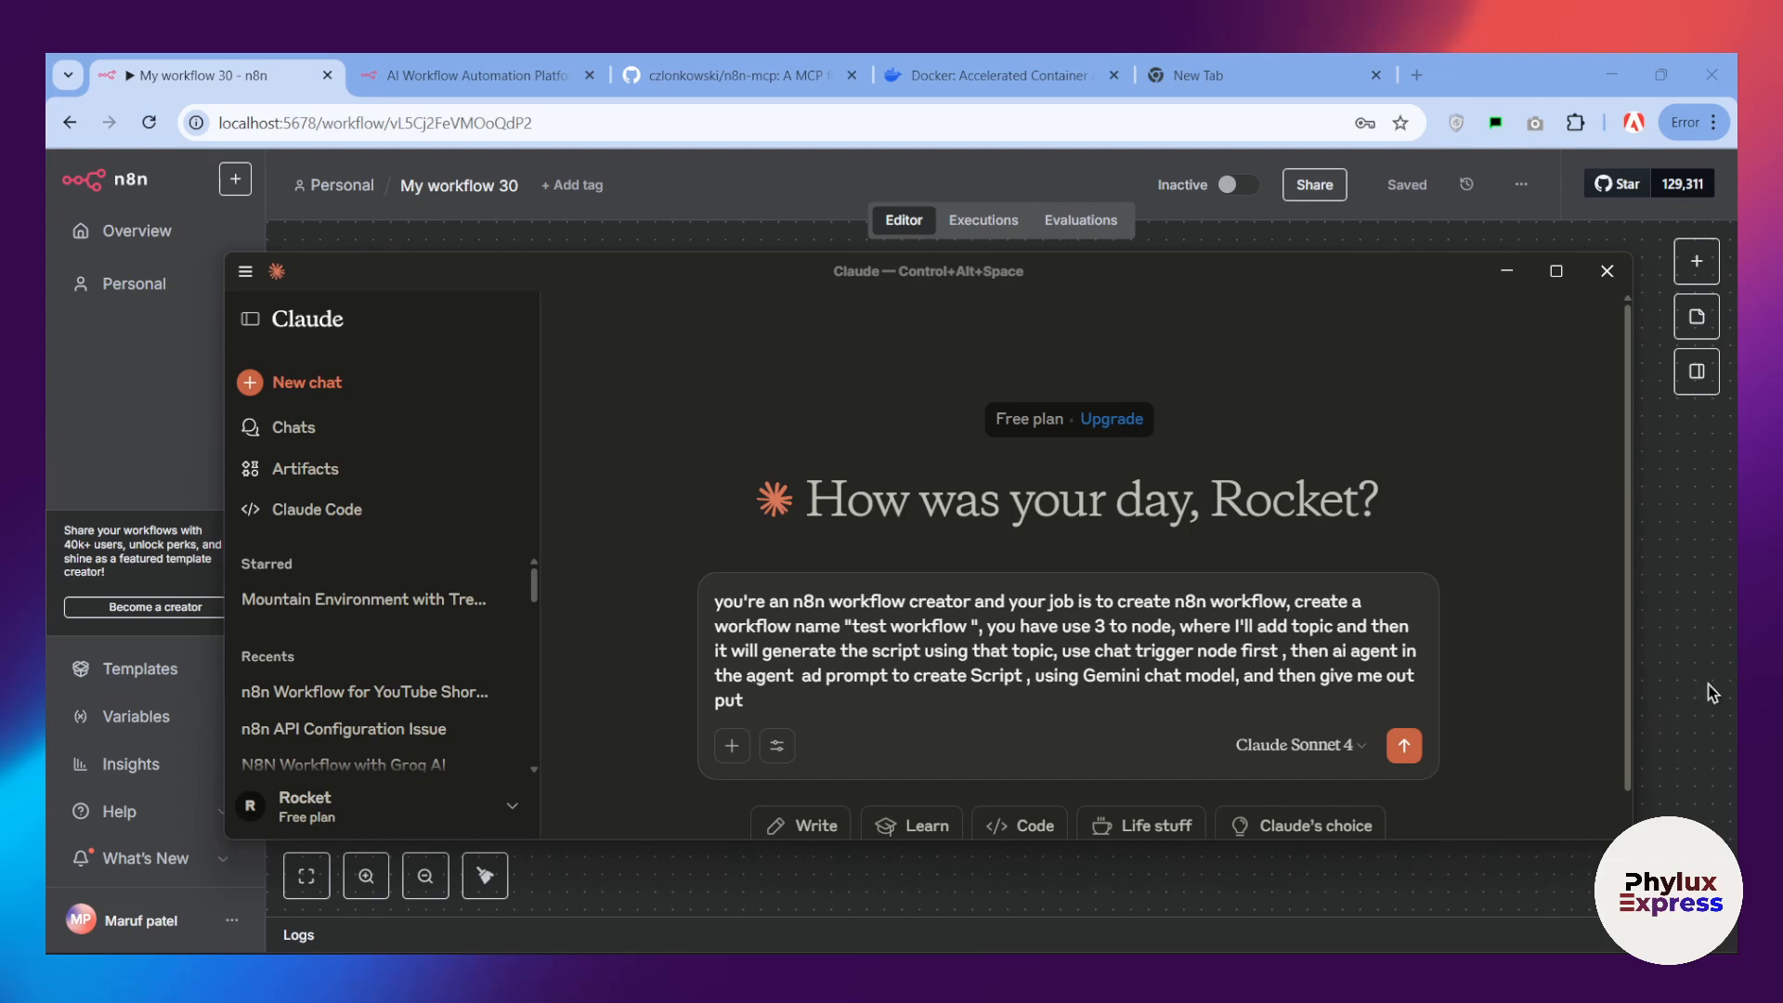
Step: Send the workflow prompt to Claude and allow each search_nodes request from n8n-mcp once
{"action": "left_click", "coordinate": [1402, 746]}
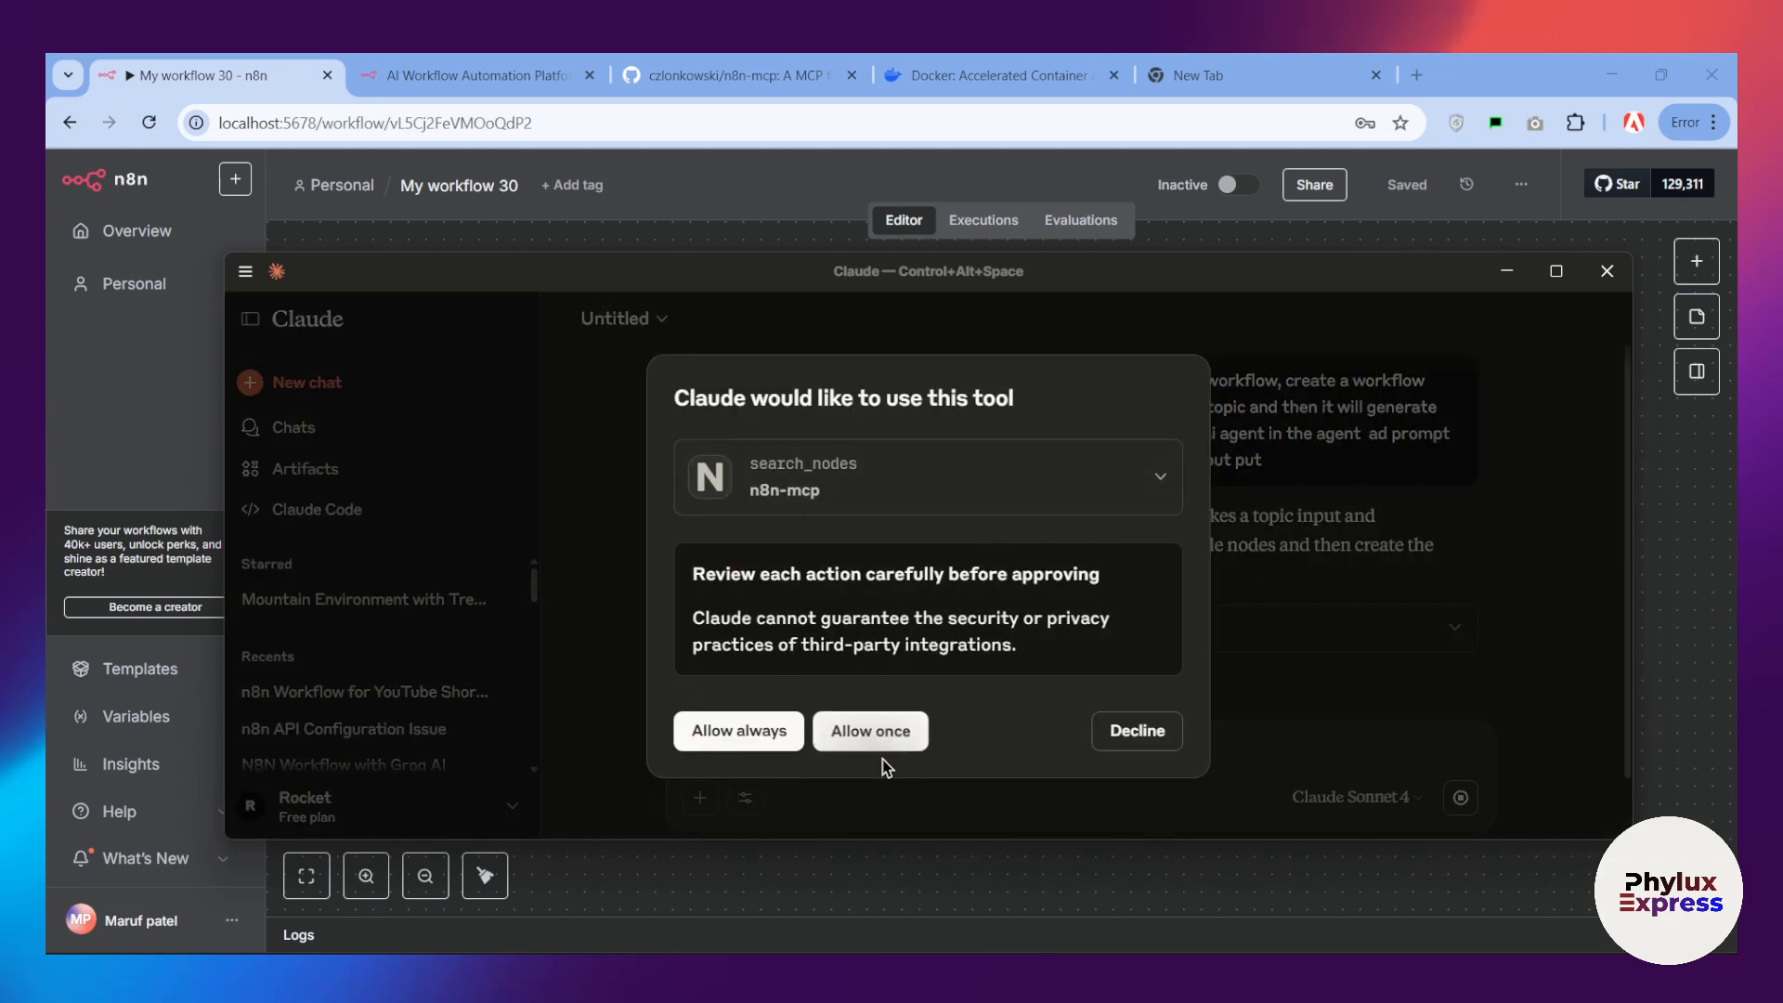
{"action": "left_click", "coordinate": [844, 731]}
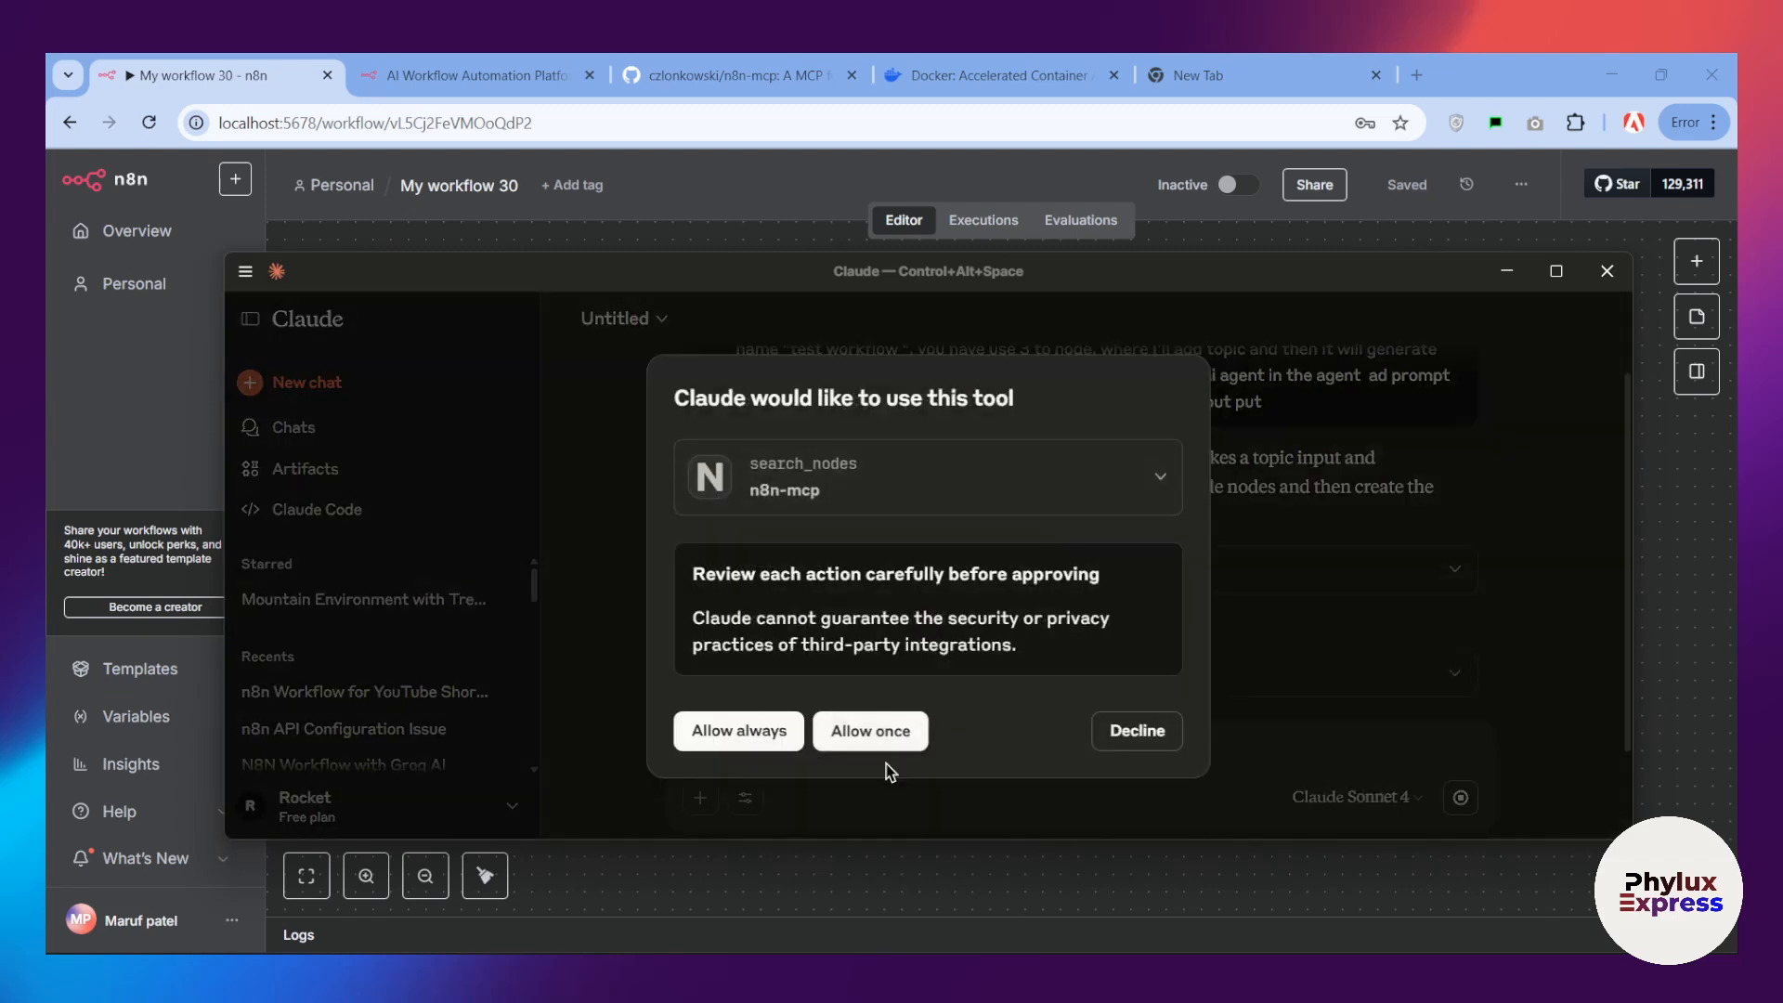
{"action": "left_click", "coordinate": [880, 741]}
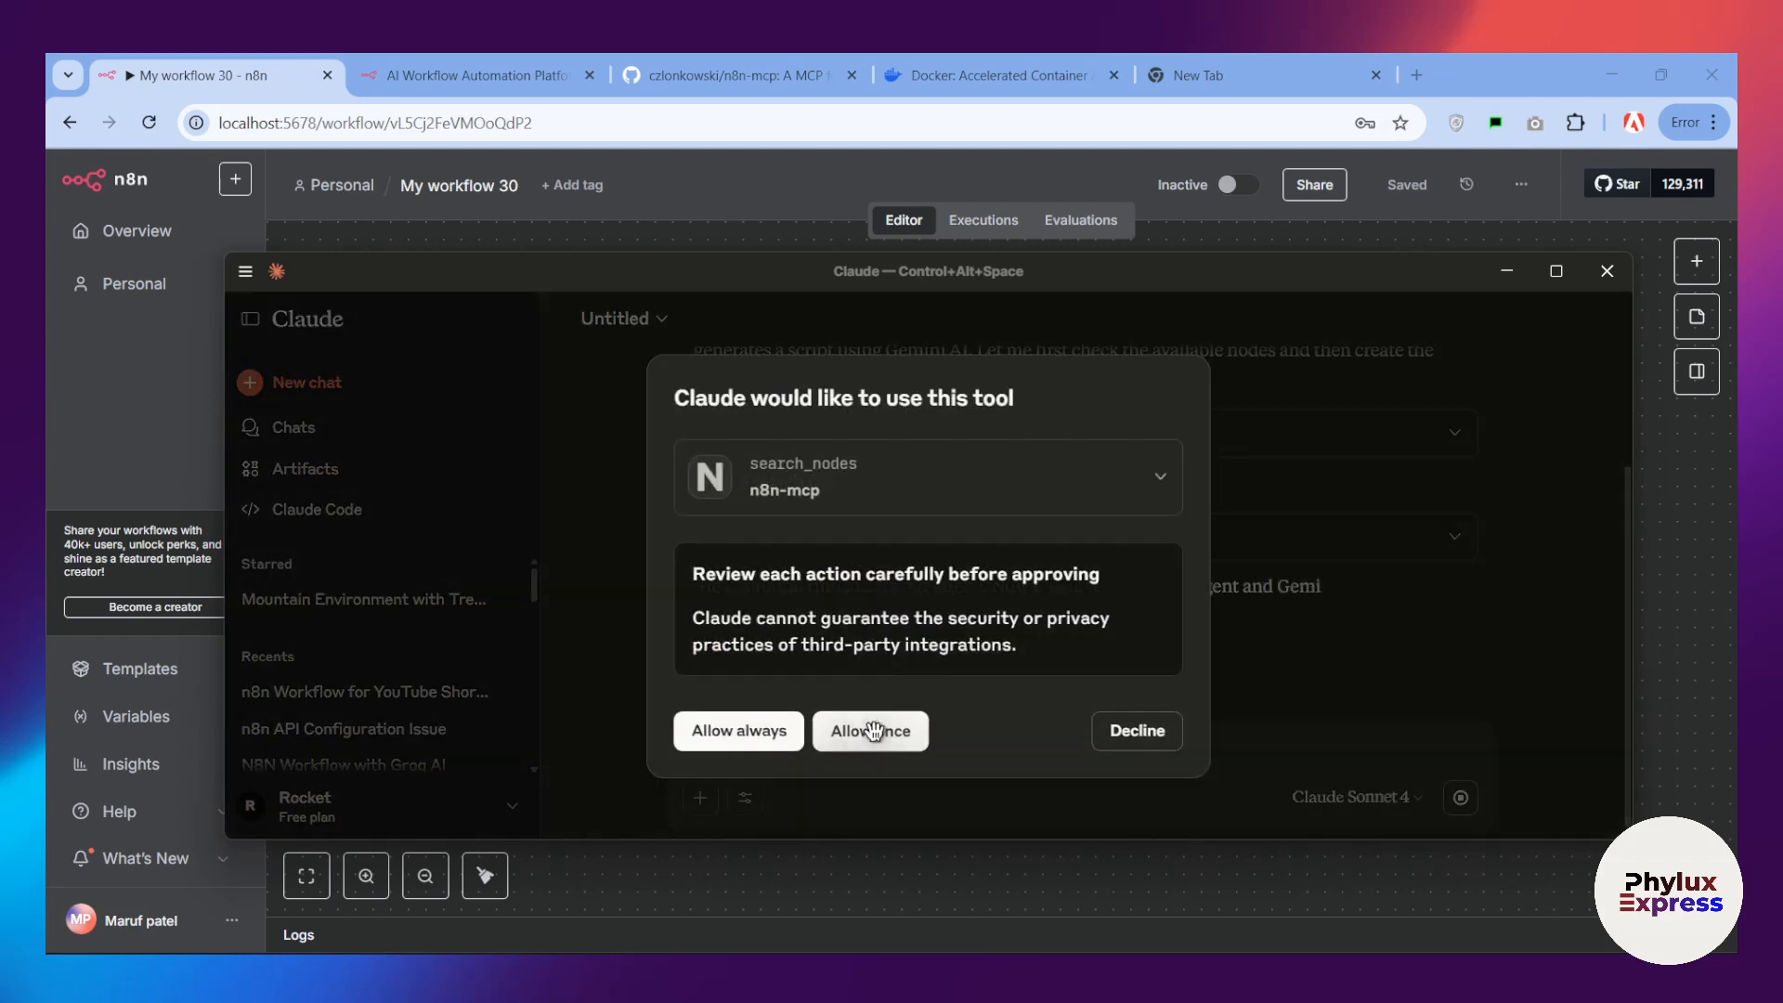
{"action": "left_click", "coordinate": [873, 732]}
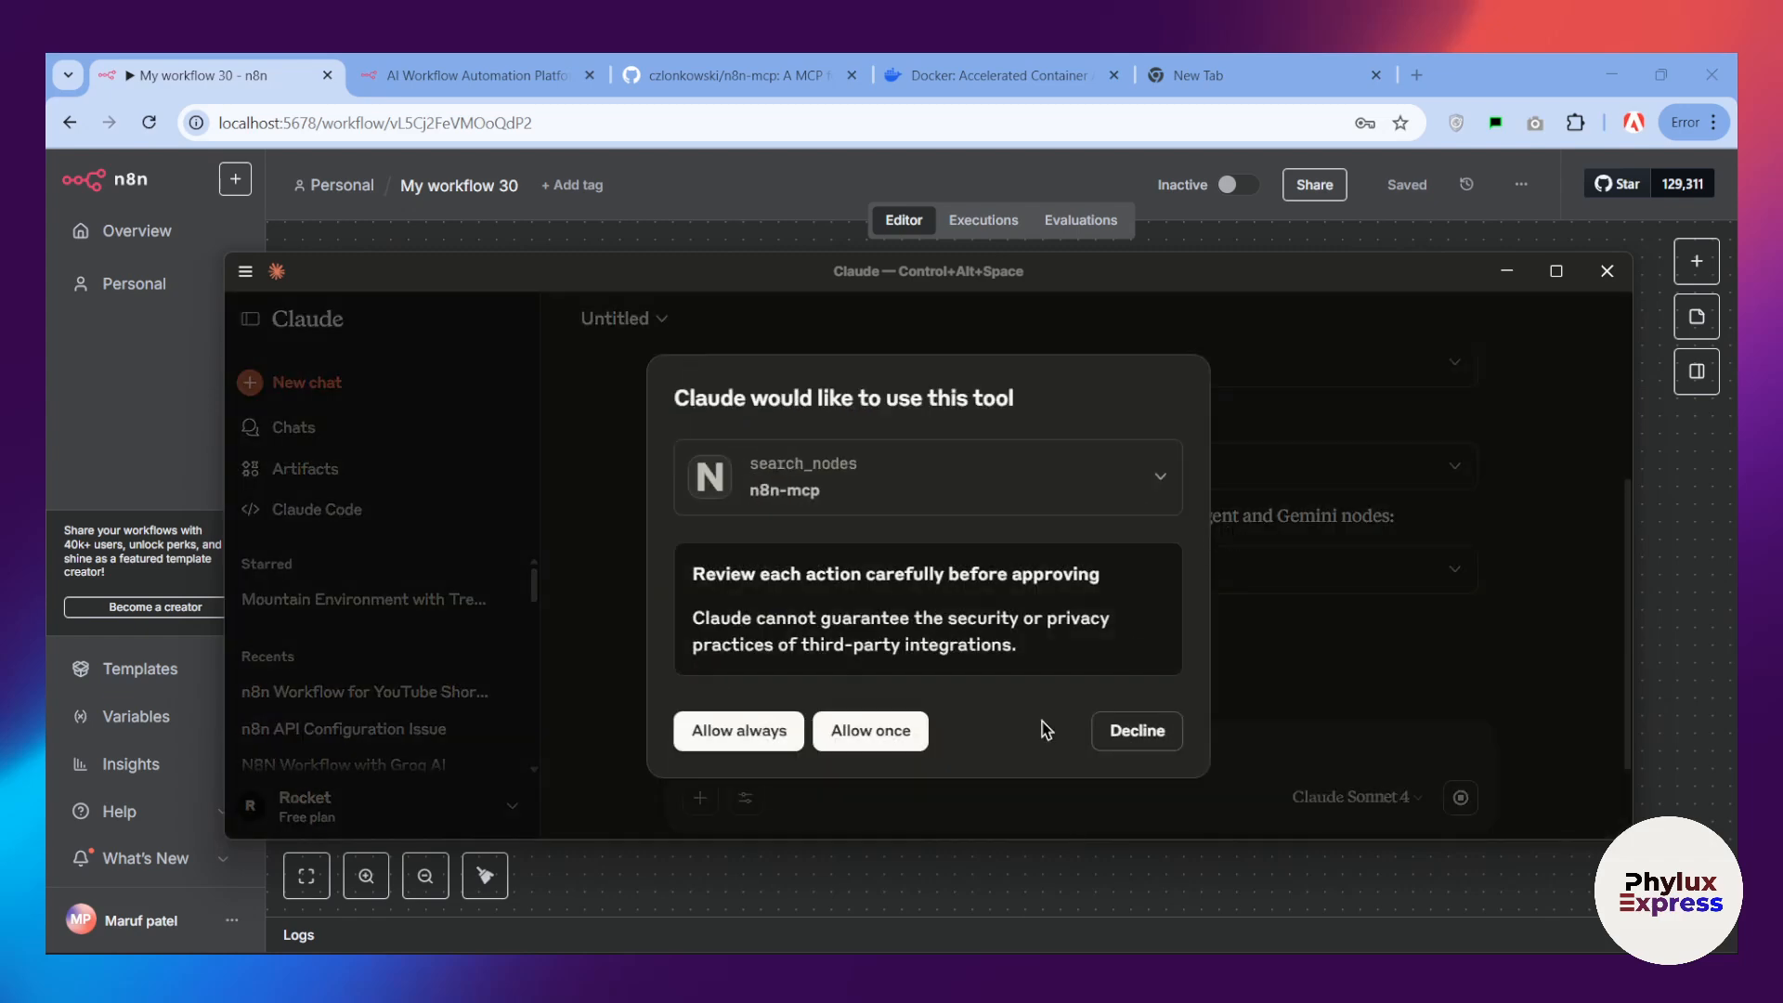
{"action": "left_click", "coordinate": [873, 730]}
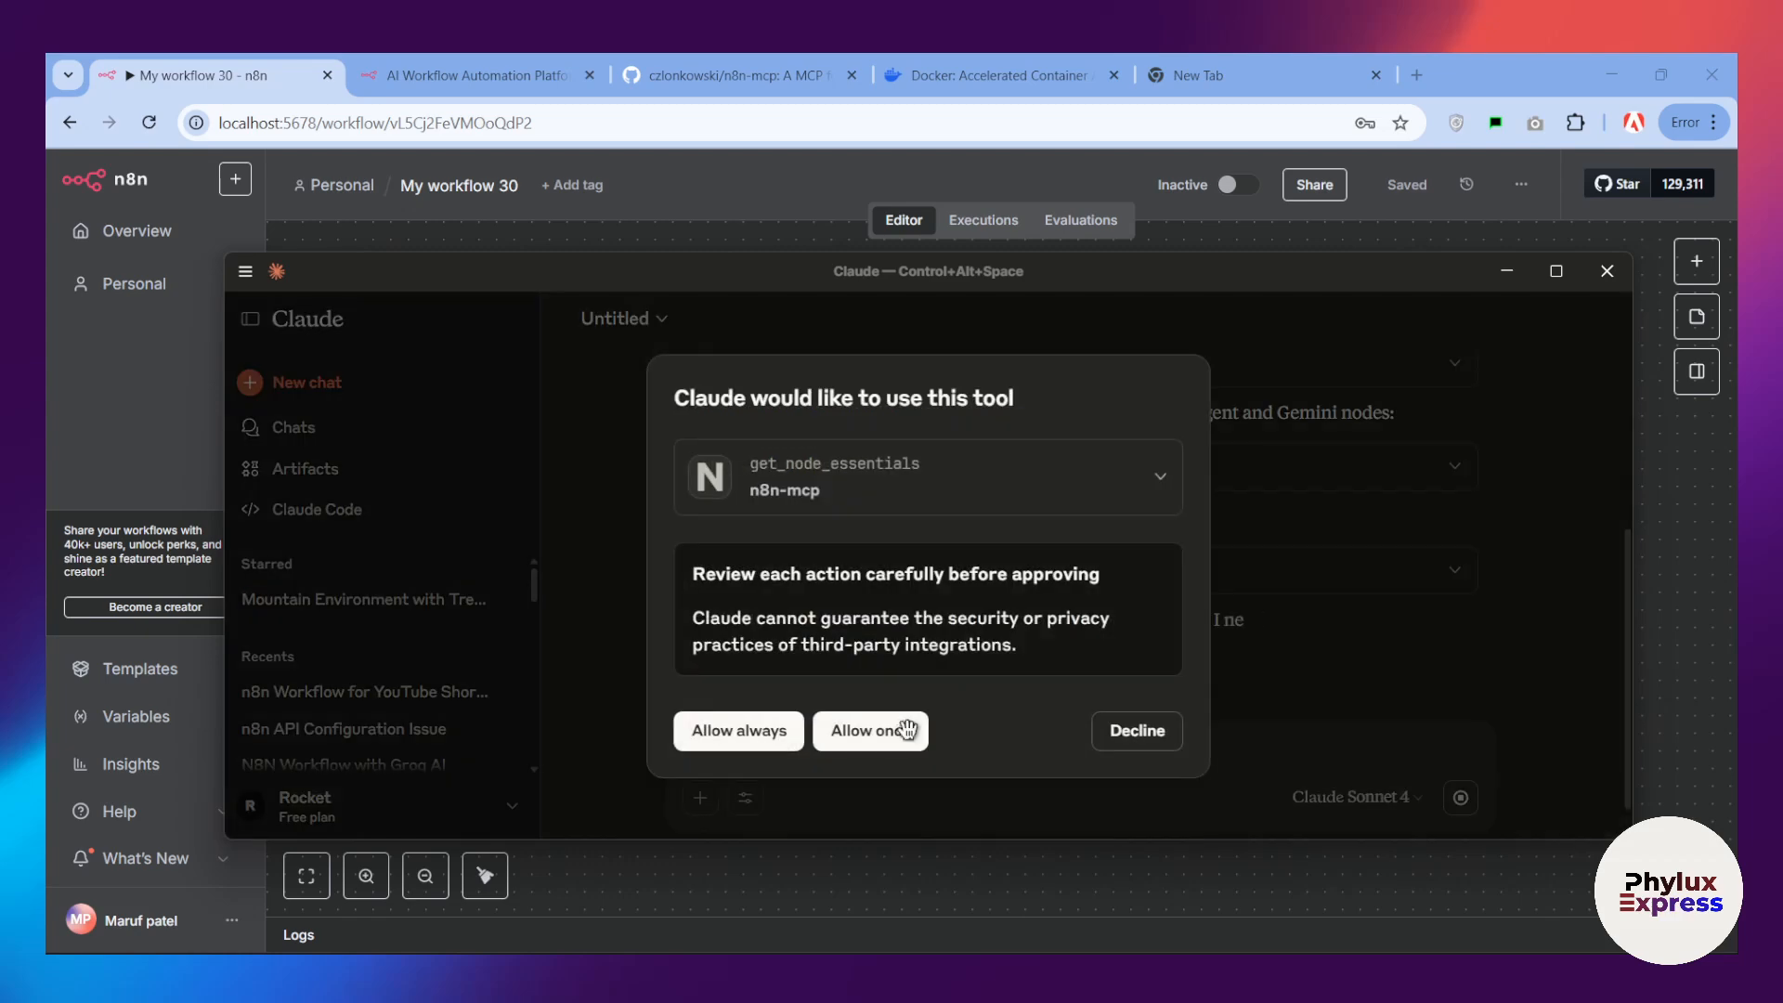
Step: Allow each get_node_essentials request from n8n-mcp once
{"action": "left_click", "coordinate": [908, 730]}
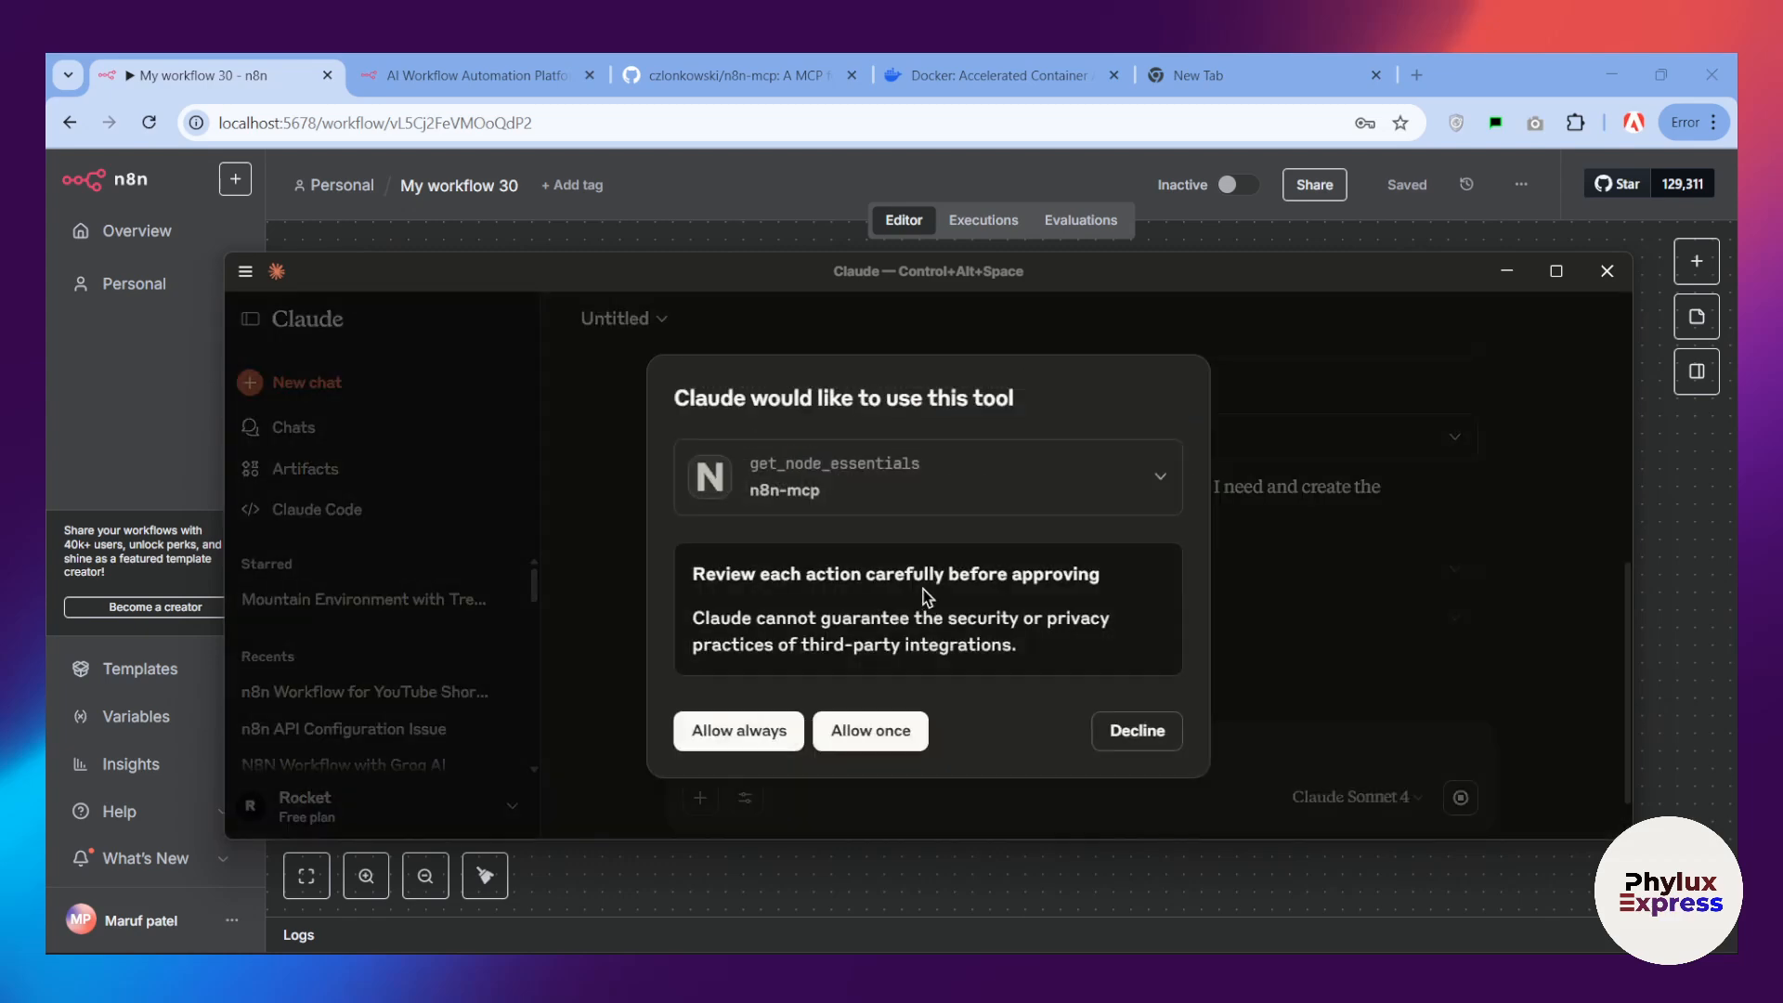
{"action": "left_click", "coordinate": [871, 729]}
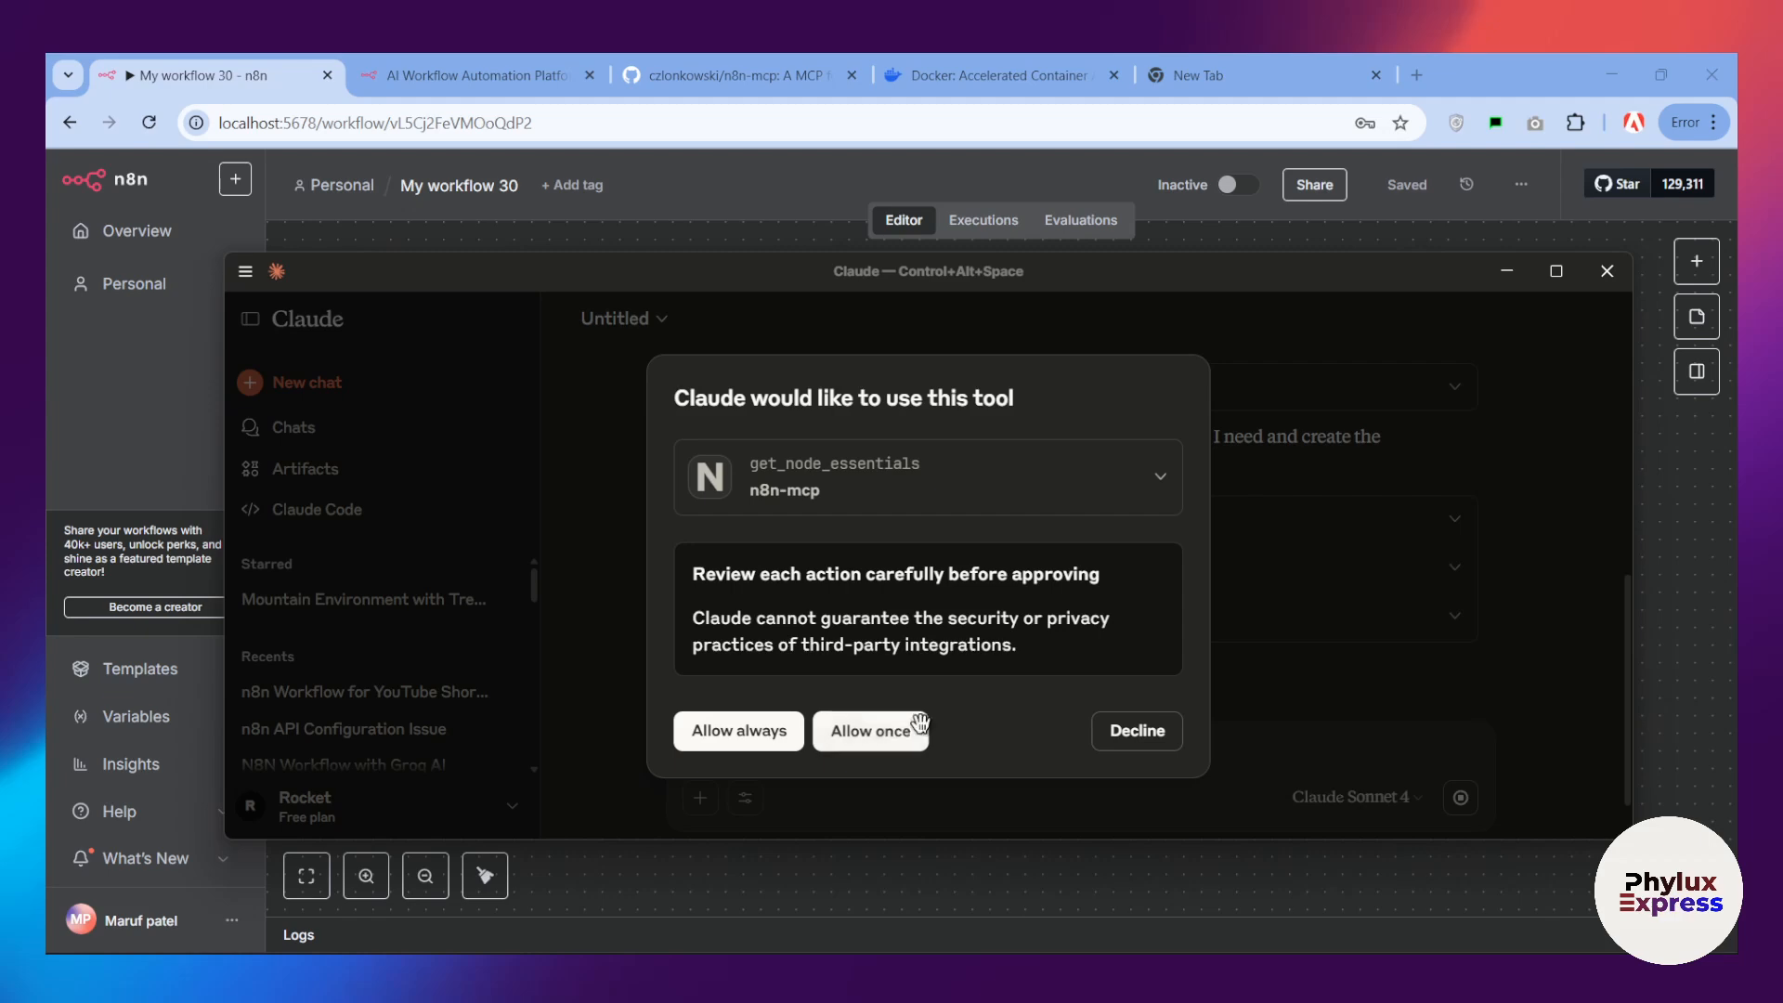
{"action": "left_click", "coordinate": [910, 731]}
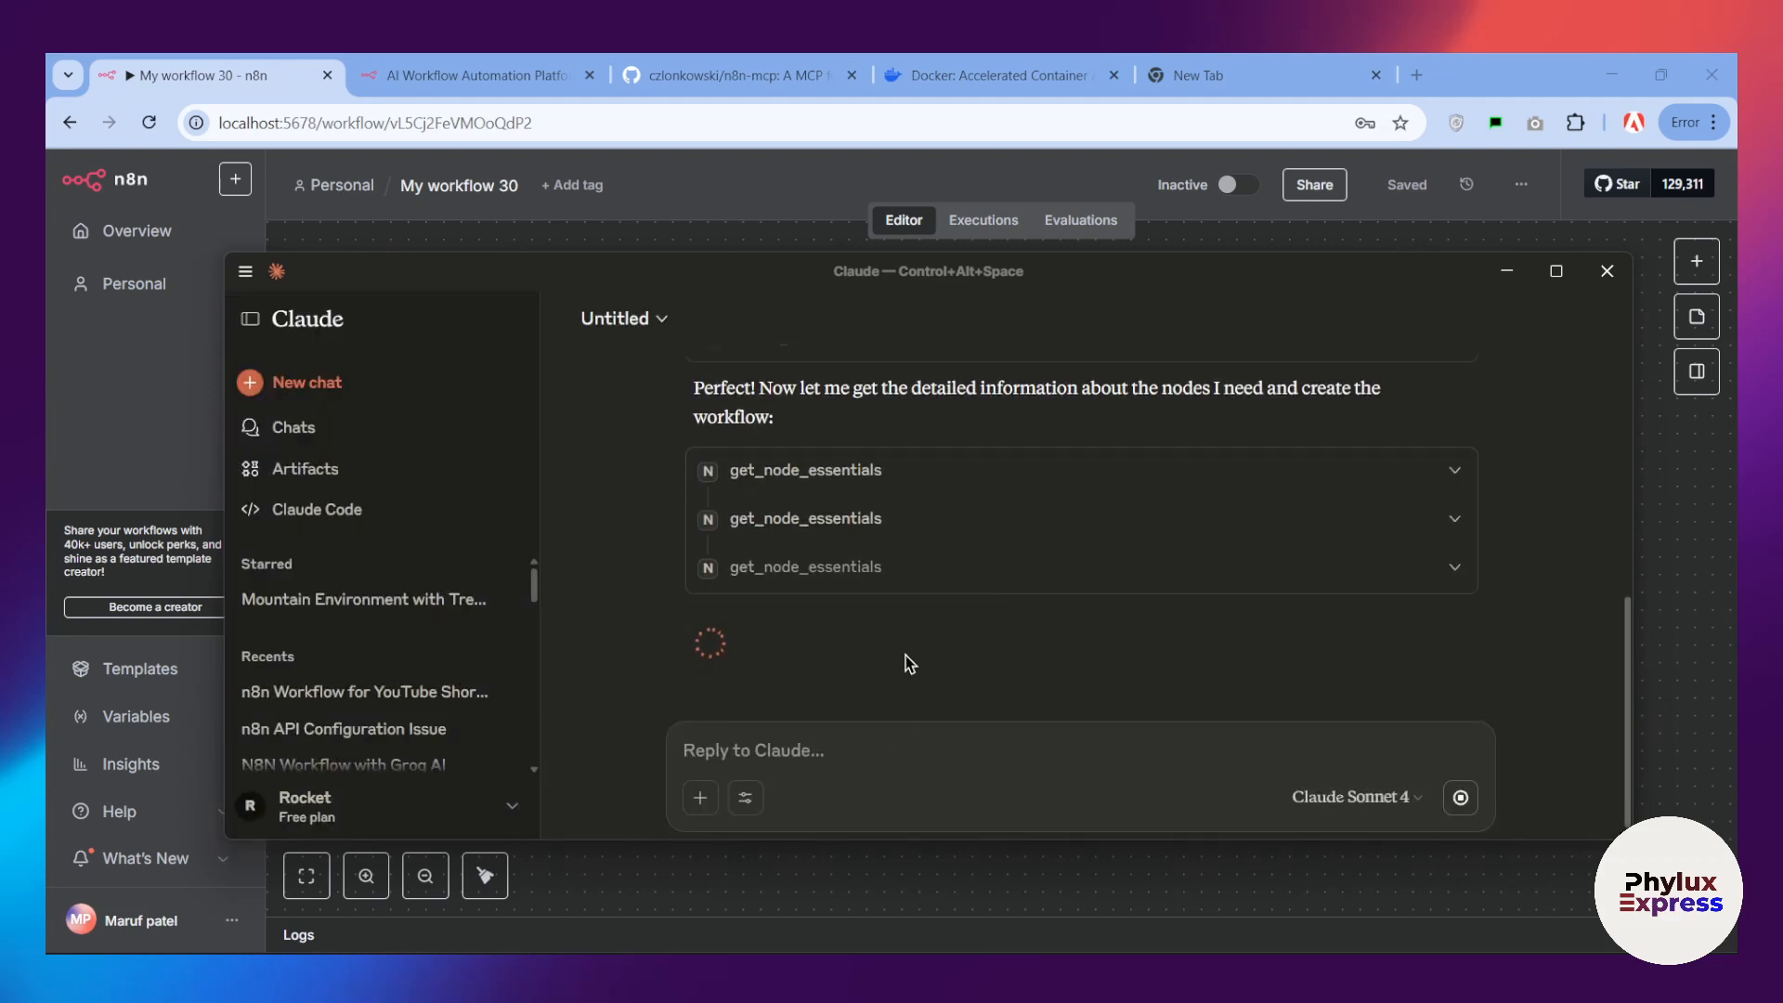
Step: Bring up the workflow overview in n8n, and back in Claude allow each n8n_create_workflow request once
{"action": "left_click", "coordinate": [1681, 536]}
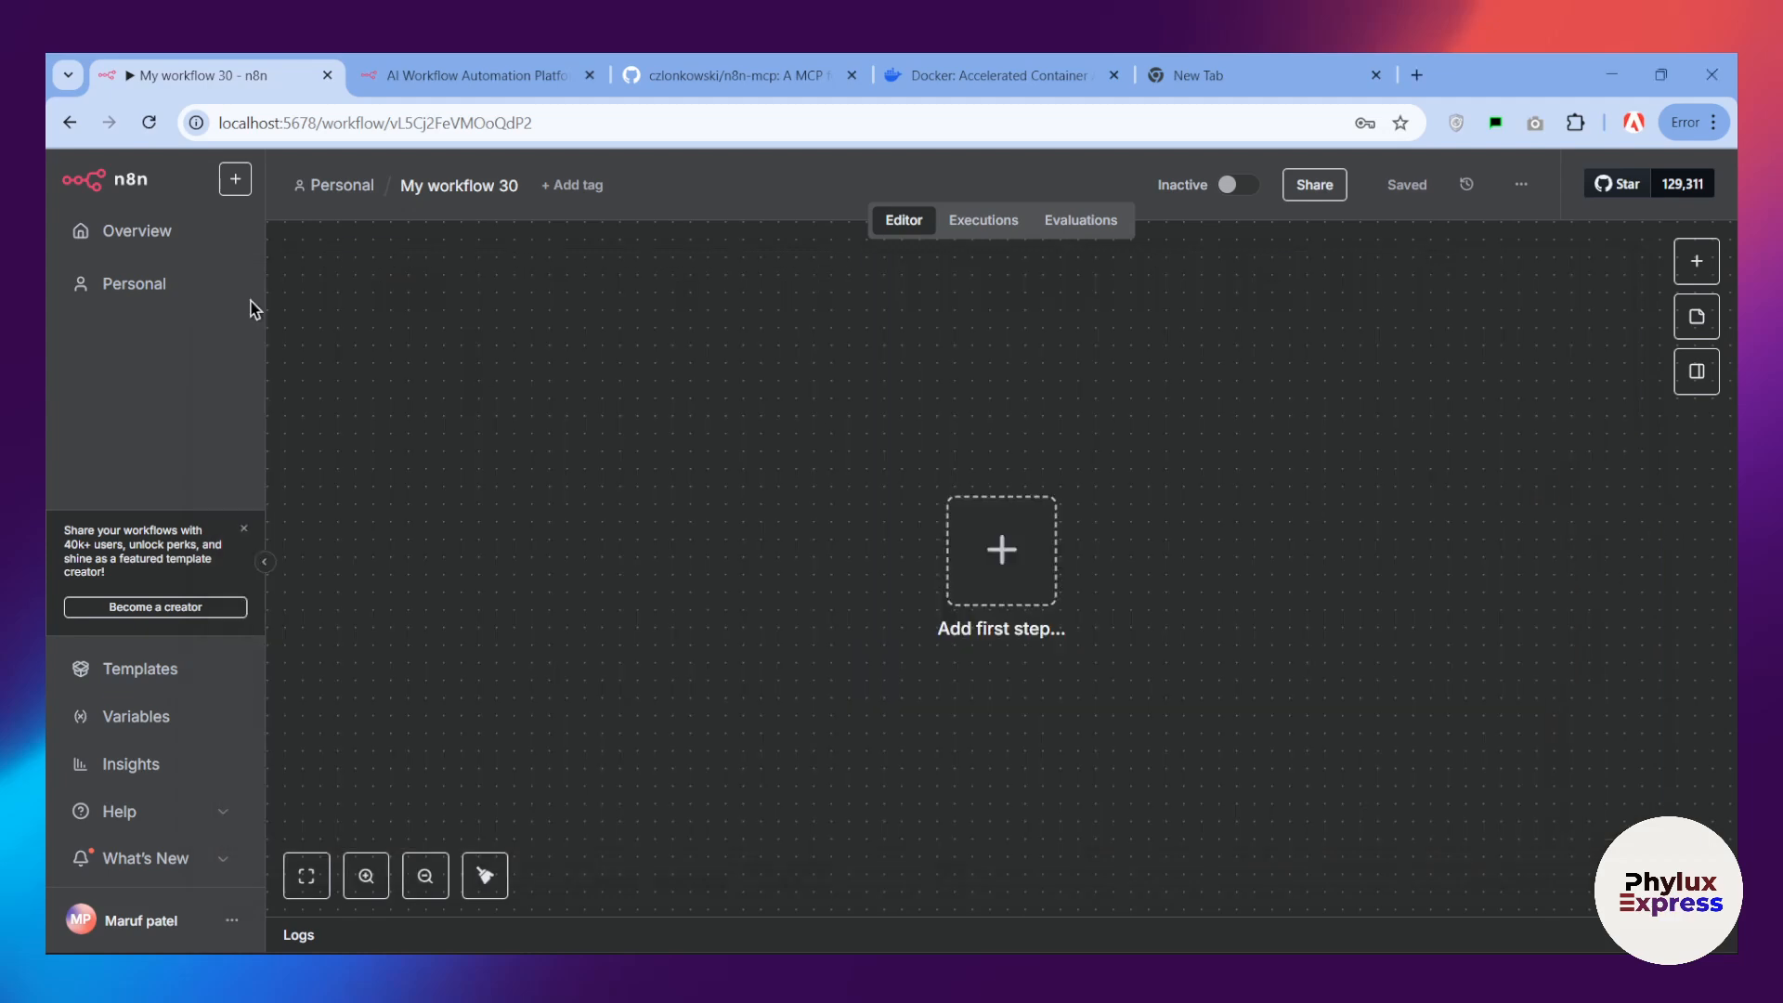
{"action": "left_click", "coordinate": [112, 230]}
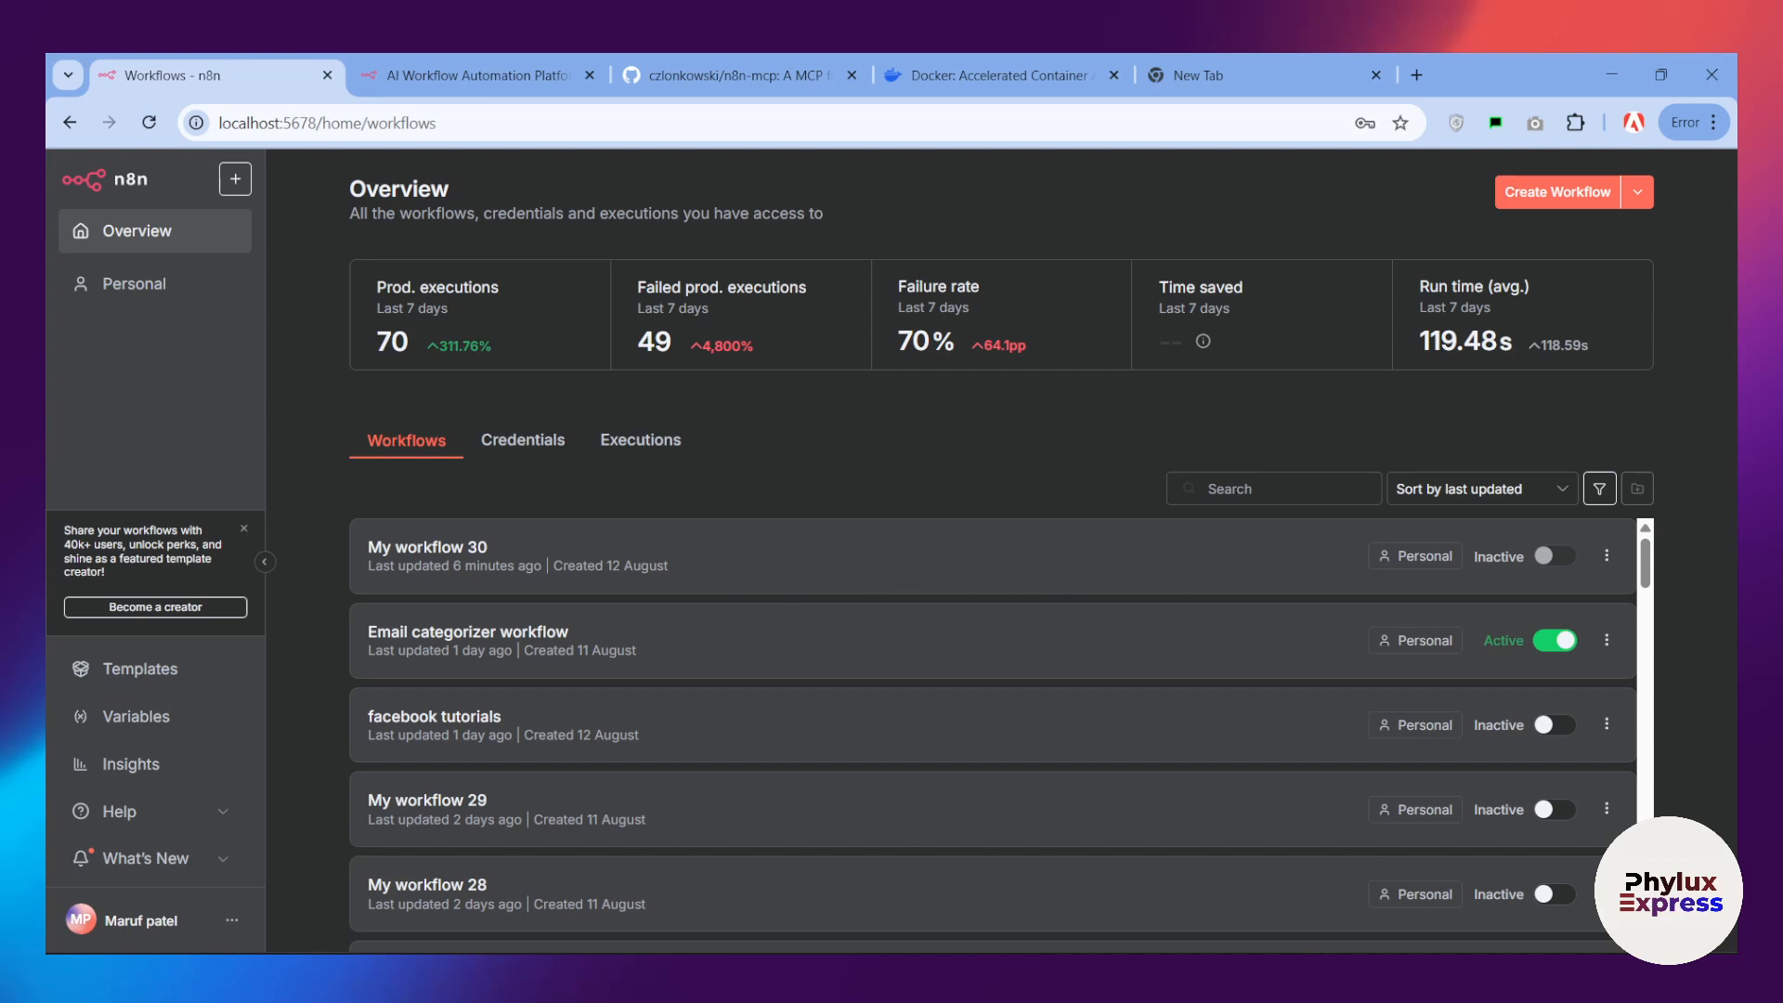
{"action": "left_click", "coordinate": [1370, 973]}
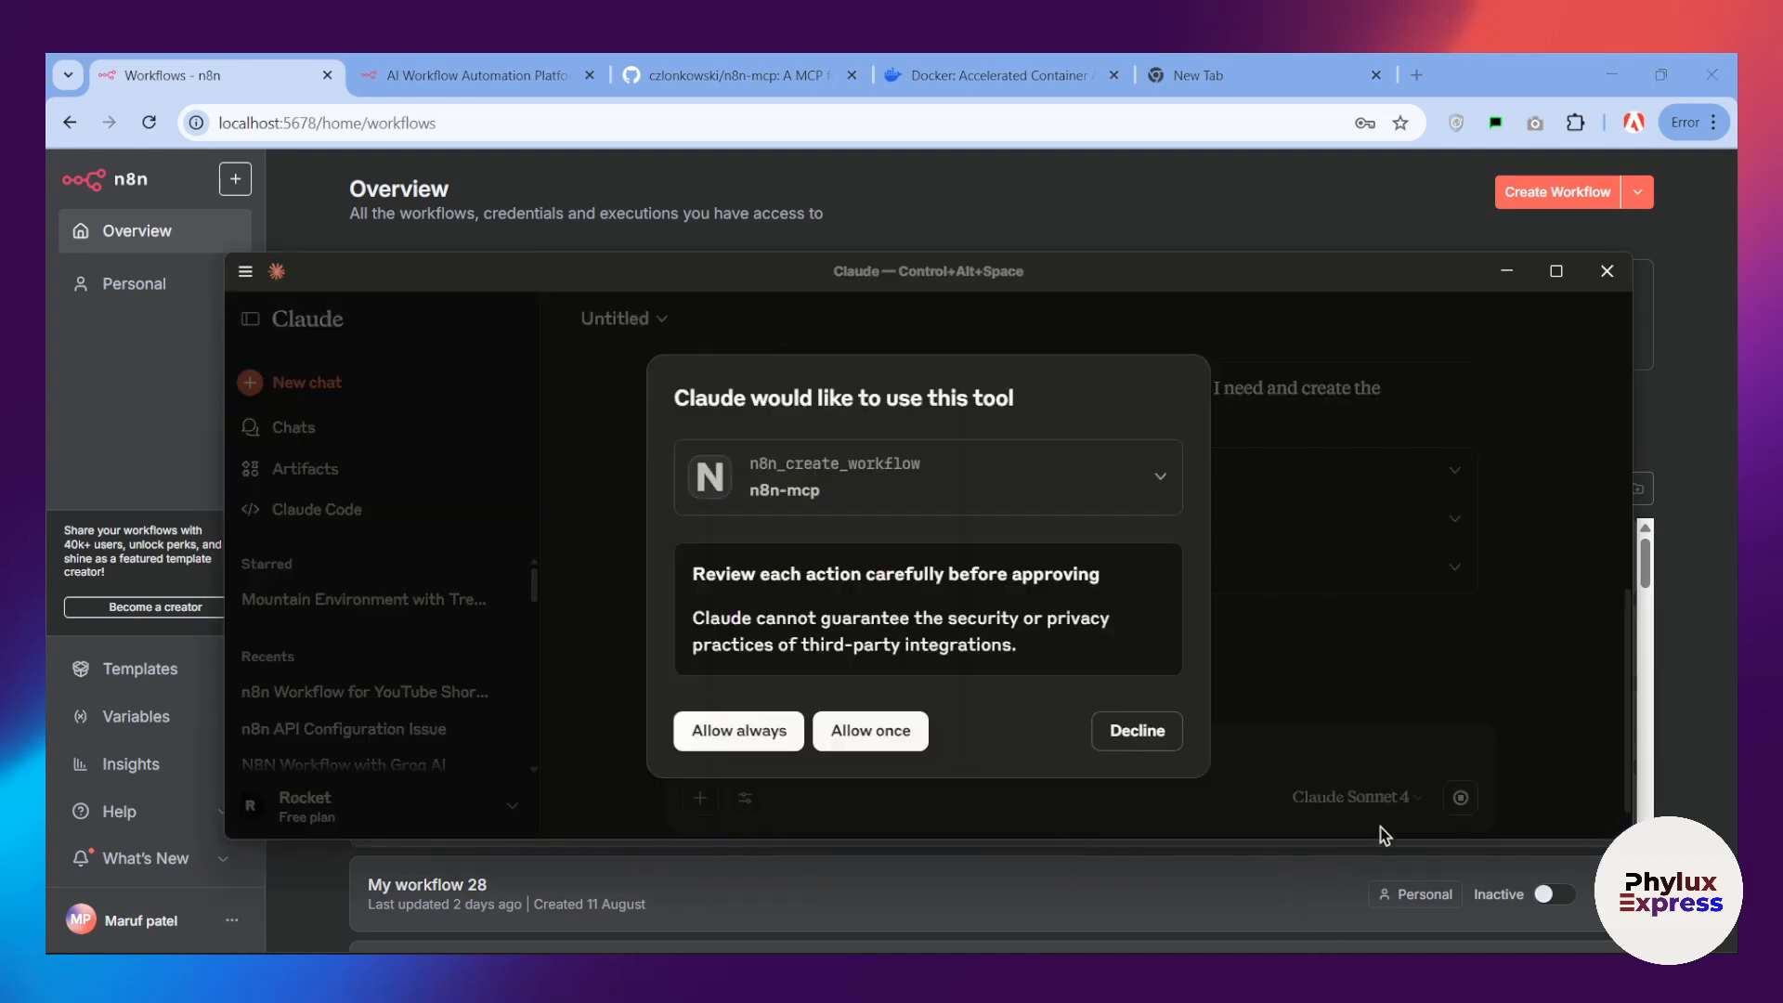
{"action": "left_click", "coordinate": [868, 730]}
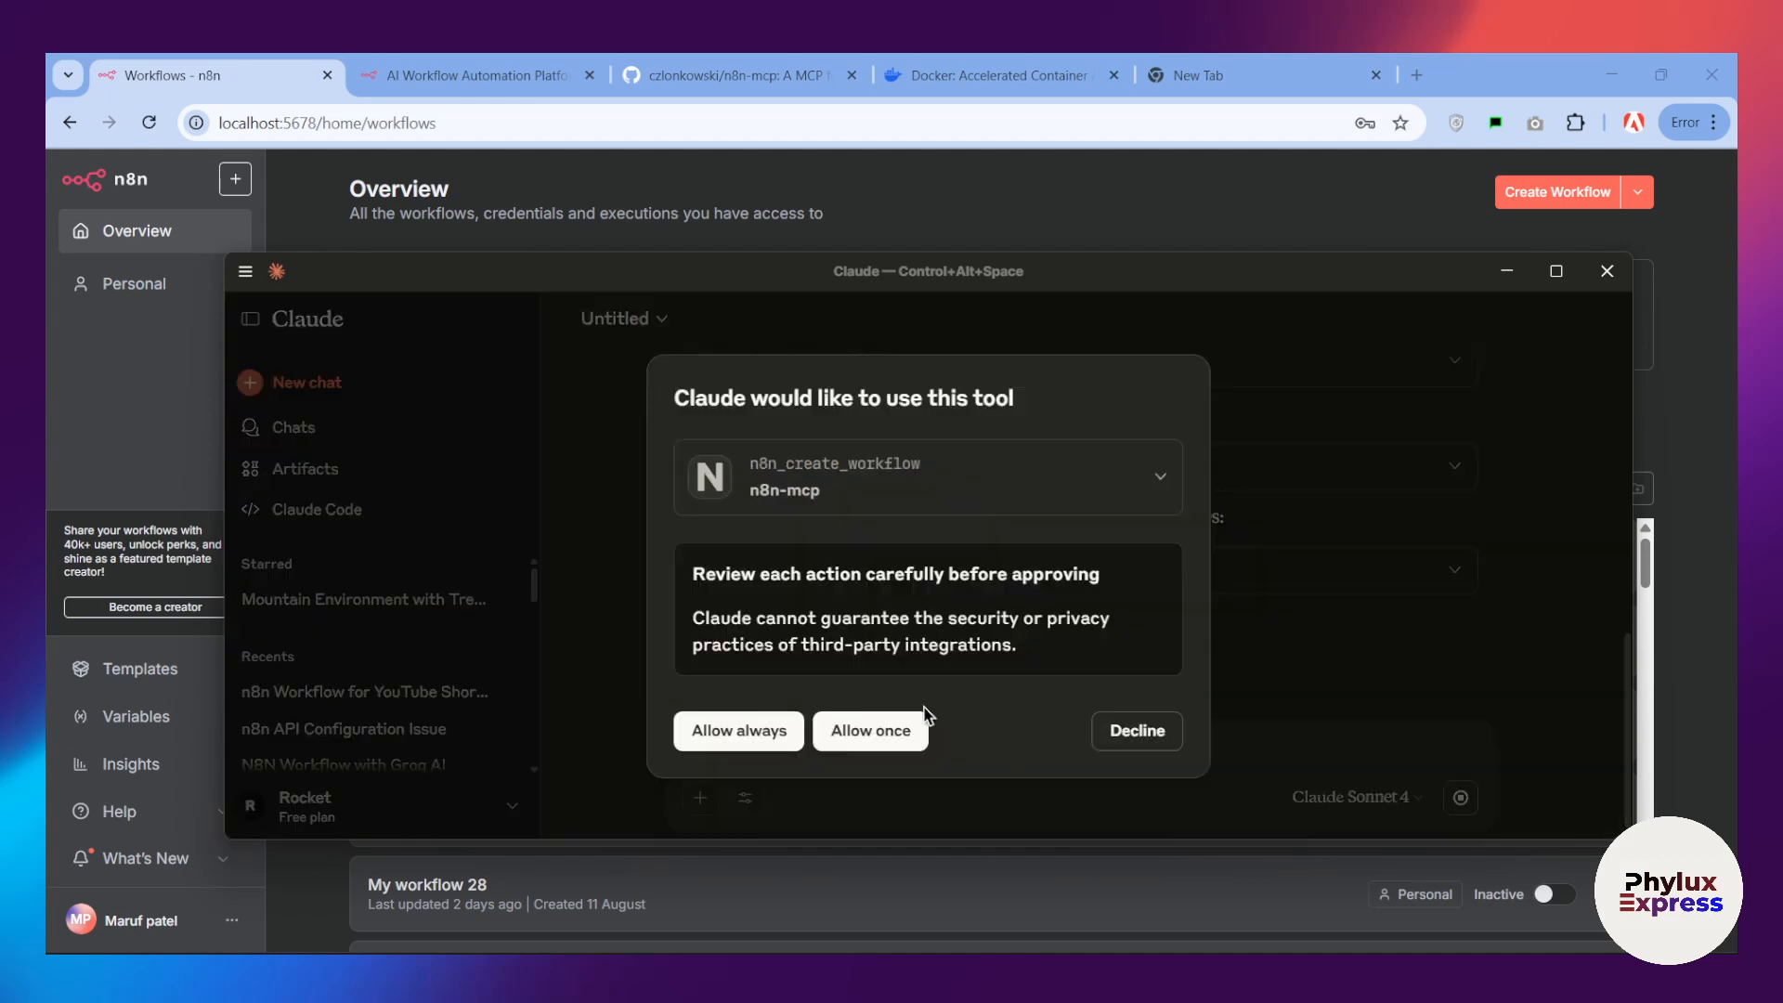
{"action": "left_click", "coordinate": [873, 730]}
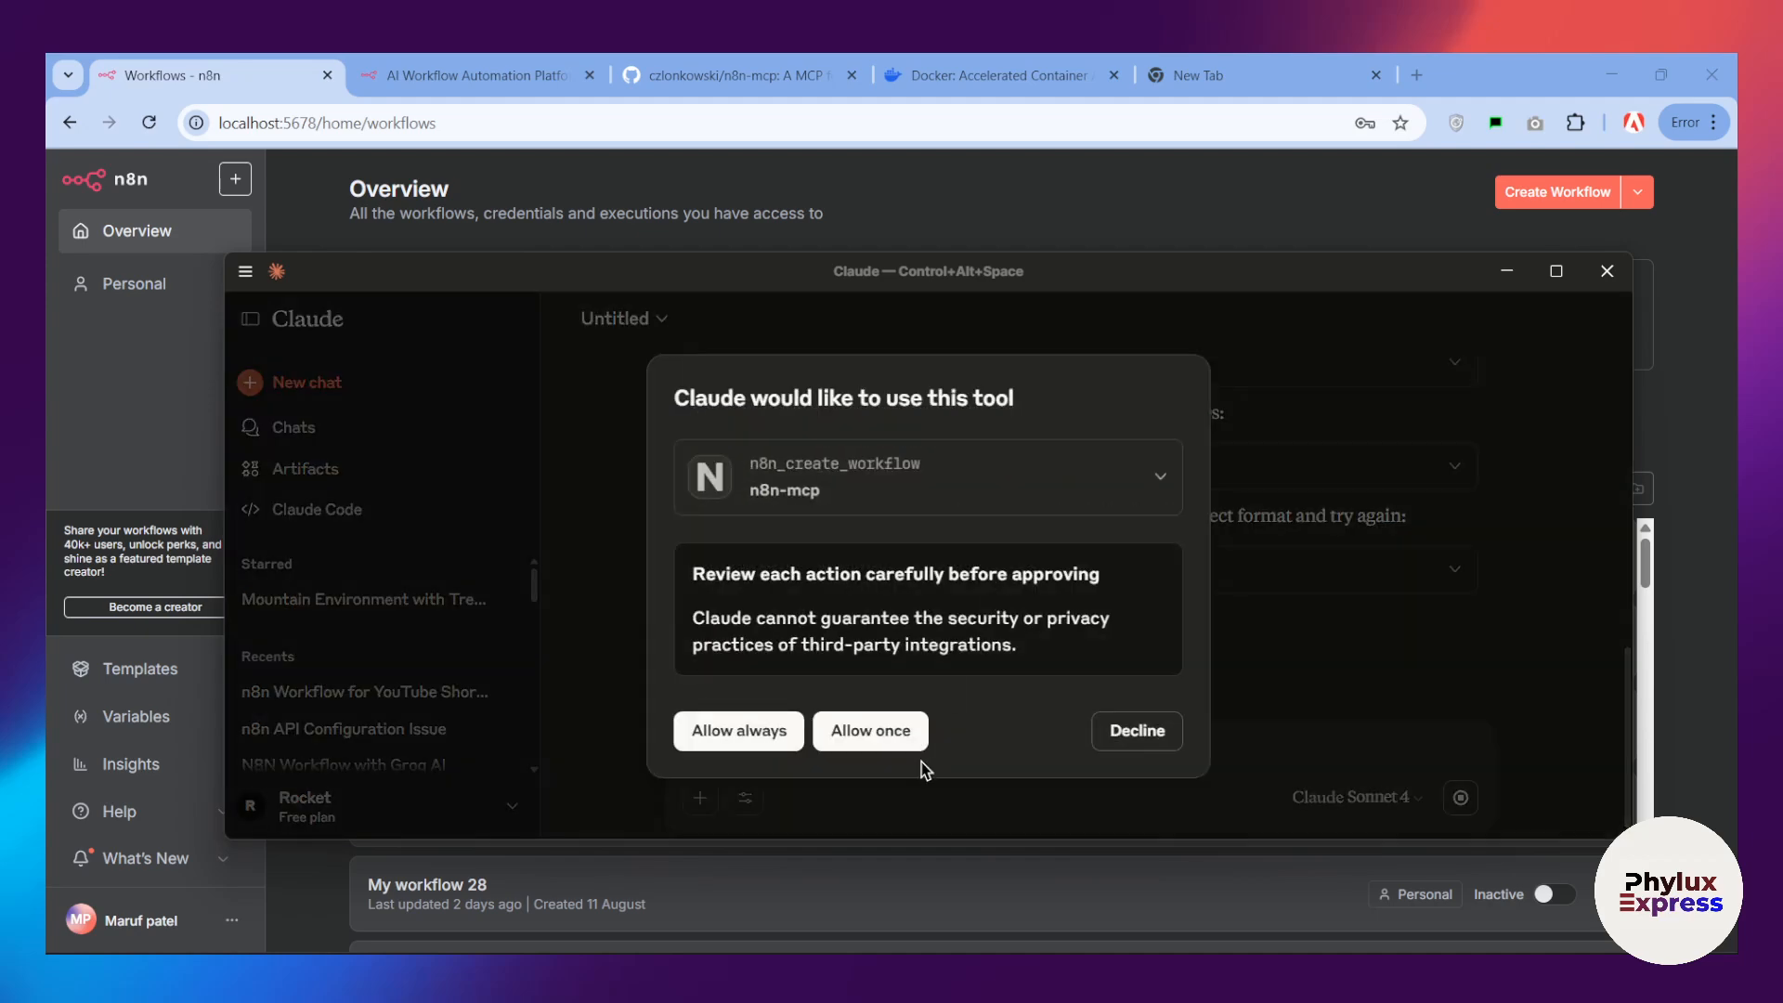
{"action": "left_click", "coordinate": [865, 730]}
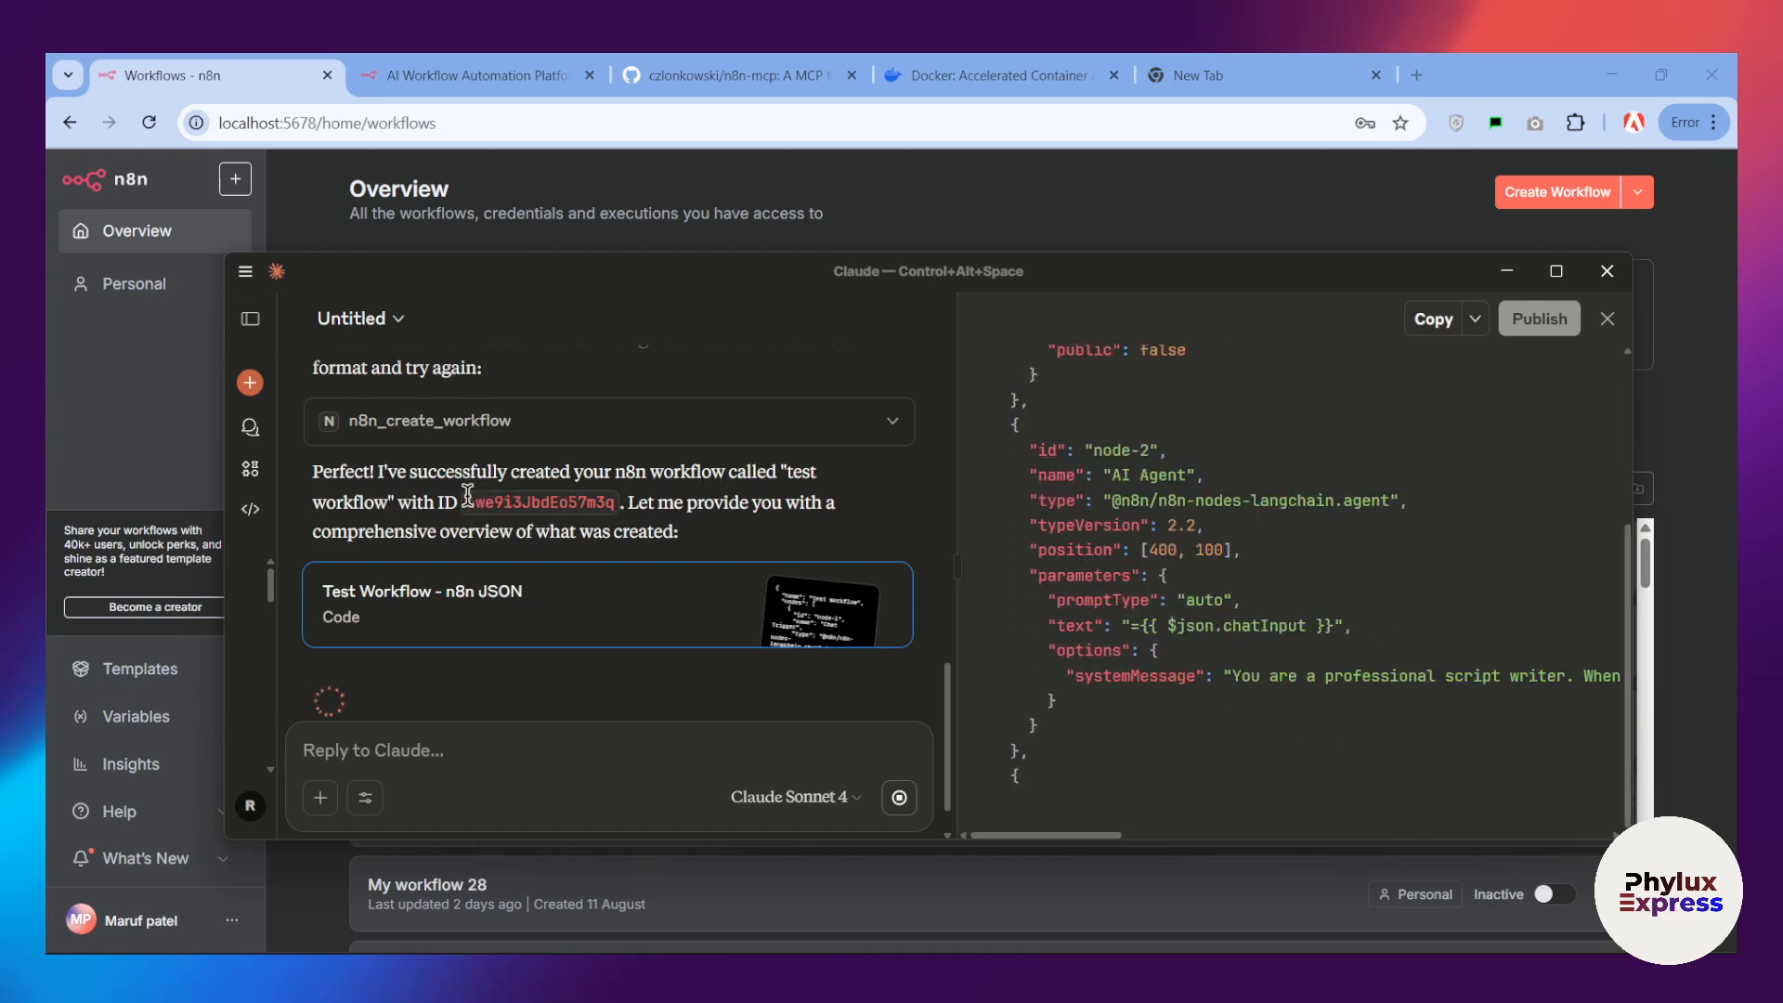
Step: Copy the ID of the newly created workflow from Claude's reply
{"action": "left_click_drag", "start_coordinate": [466, 500], "coordinate": [625, 503]}
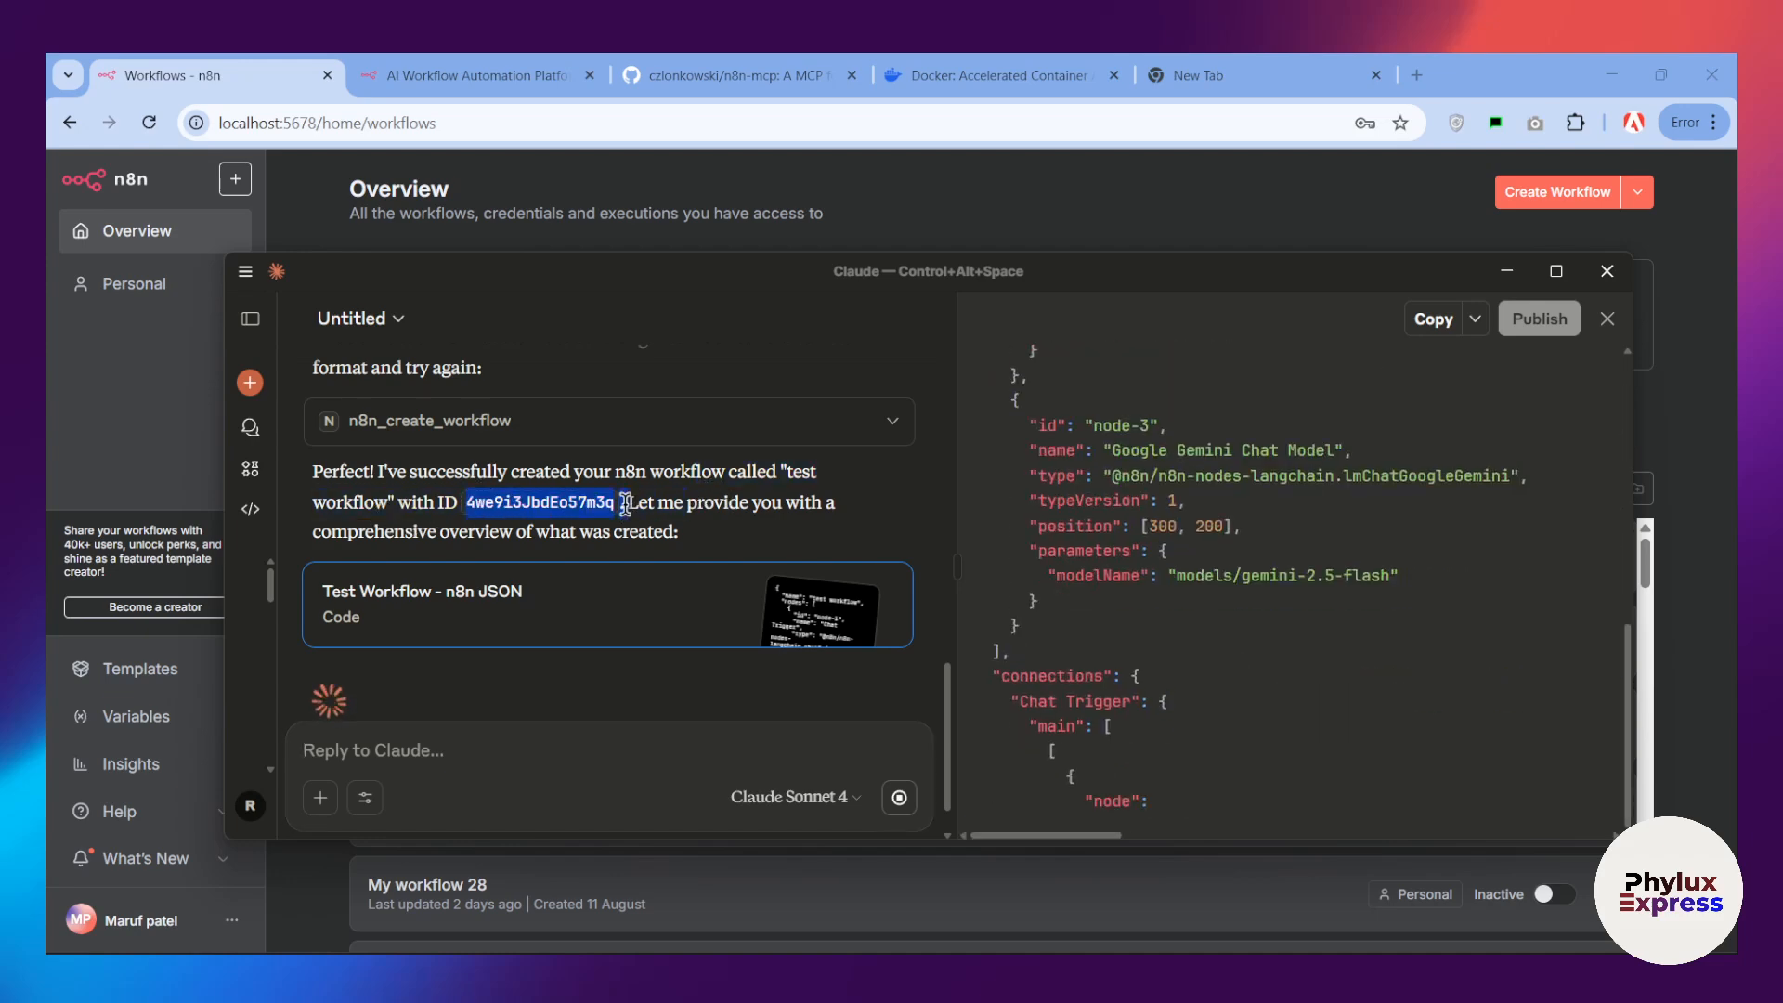
{"action": "right_click", "coordinate": [537, 511]}
{"action": "left_click", "coordinate": [575, 582]}
Step: Switch to the browser, reload the n8n workflow overview and open "test workflow"
{"action": "left_click", "coordinate": [501, 121]}
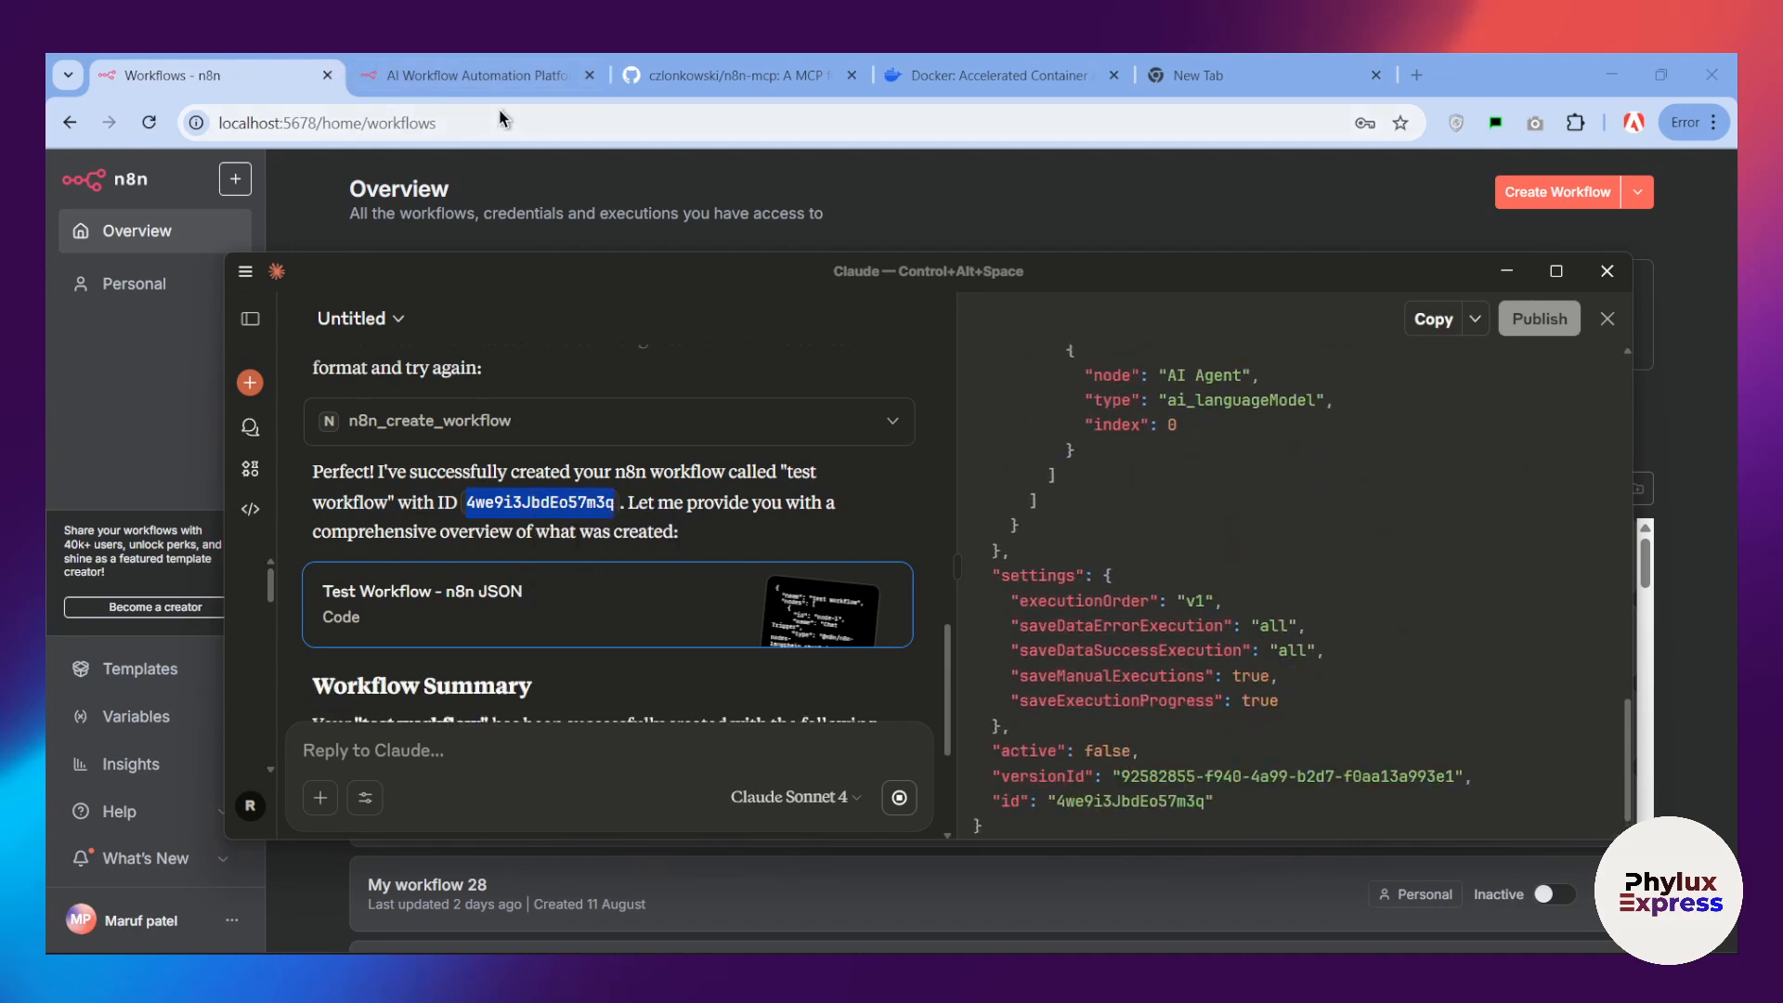
{"action": "left_click", "coordinate": [501, 116]}
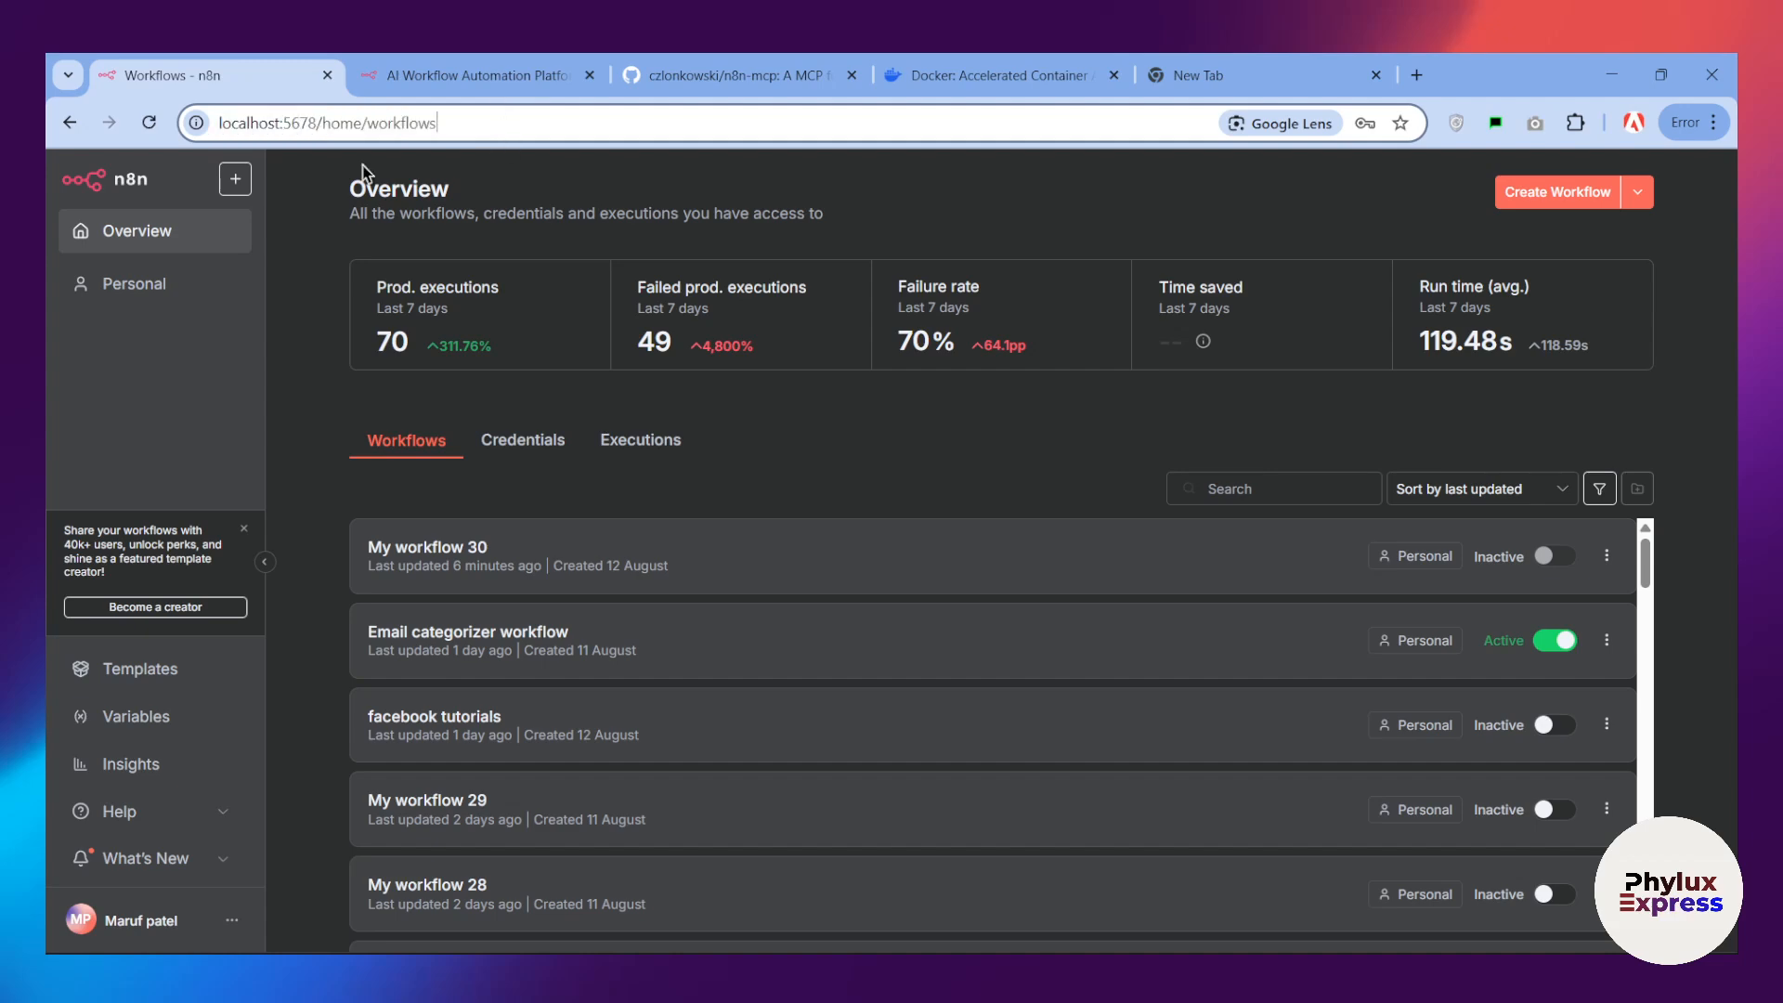
{"action": "left_click", "coordinate": [148, 123]}
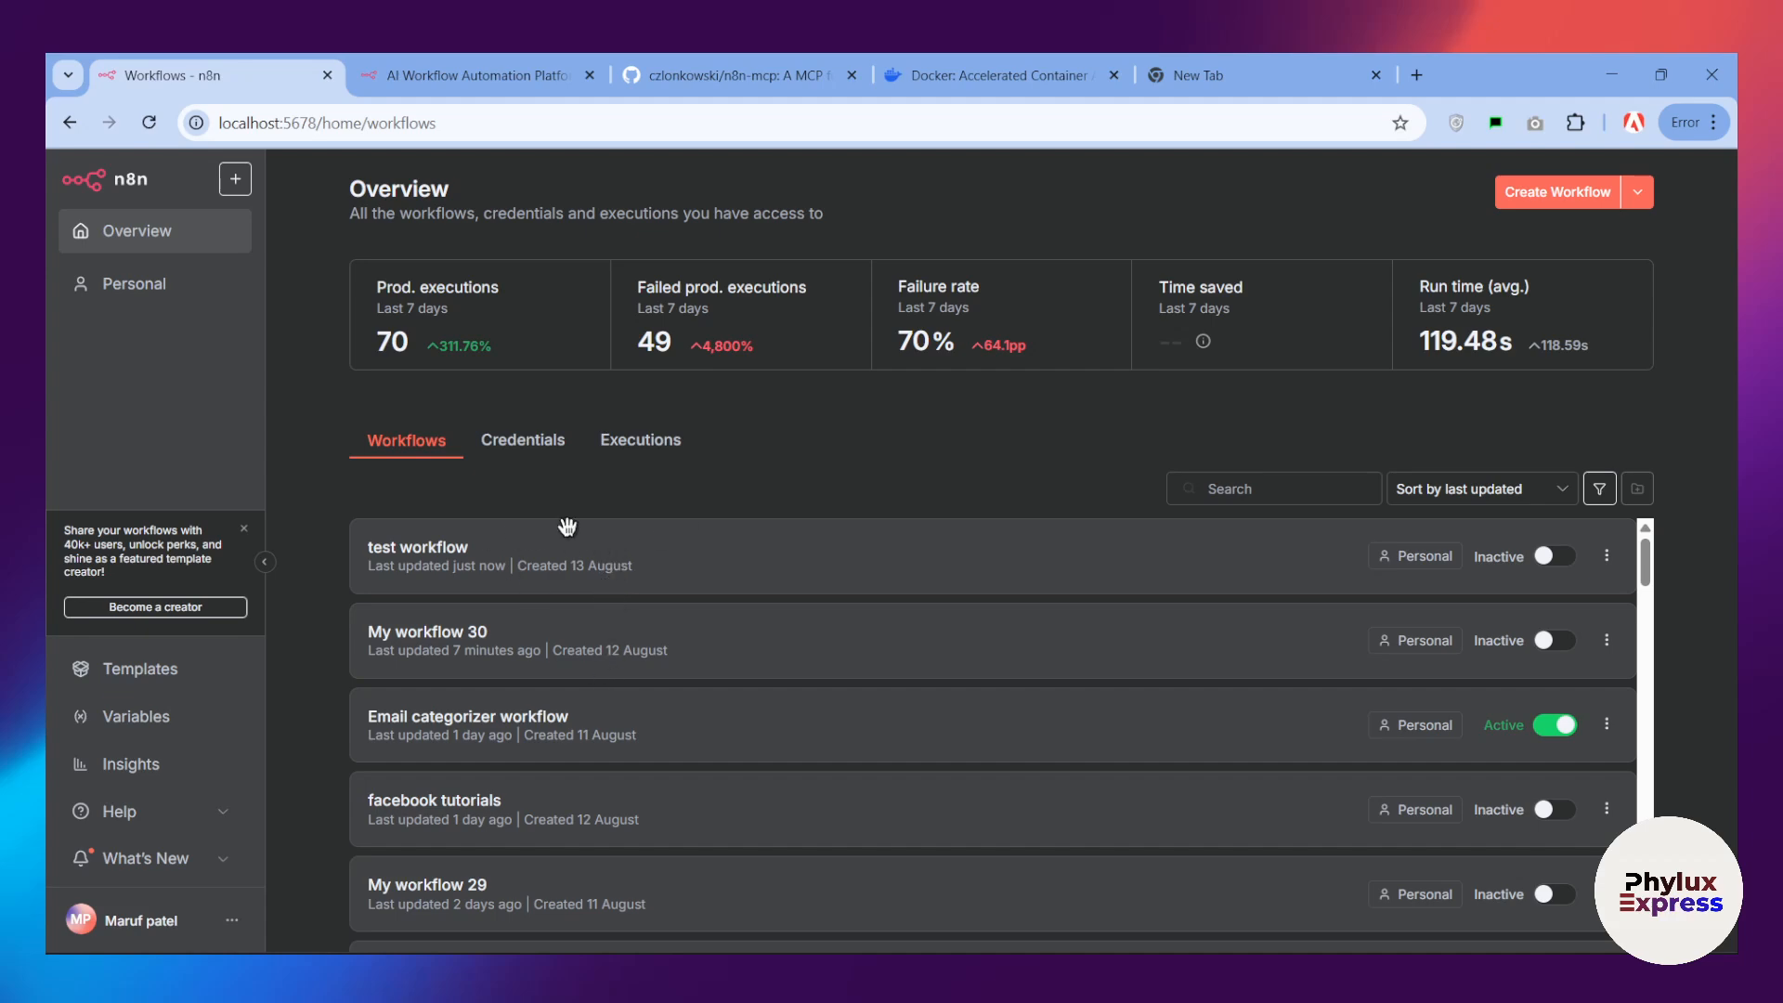
{"action": "left_click_drag", "start_coordinate": [363, 557], "coordinate": [666, 562]}
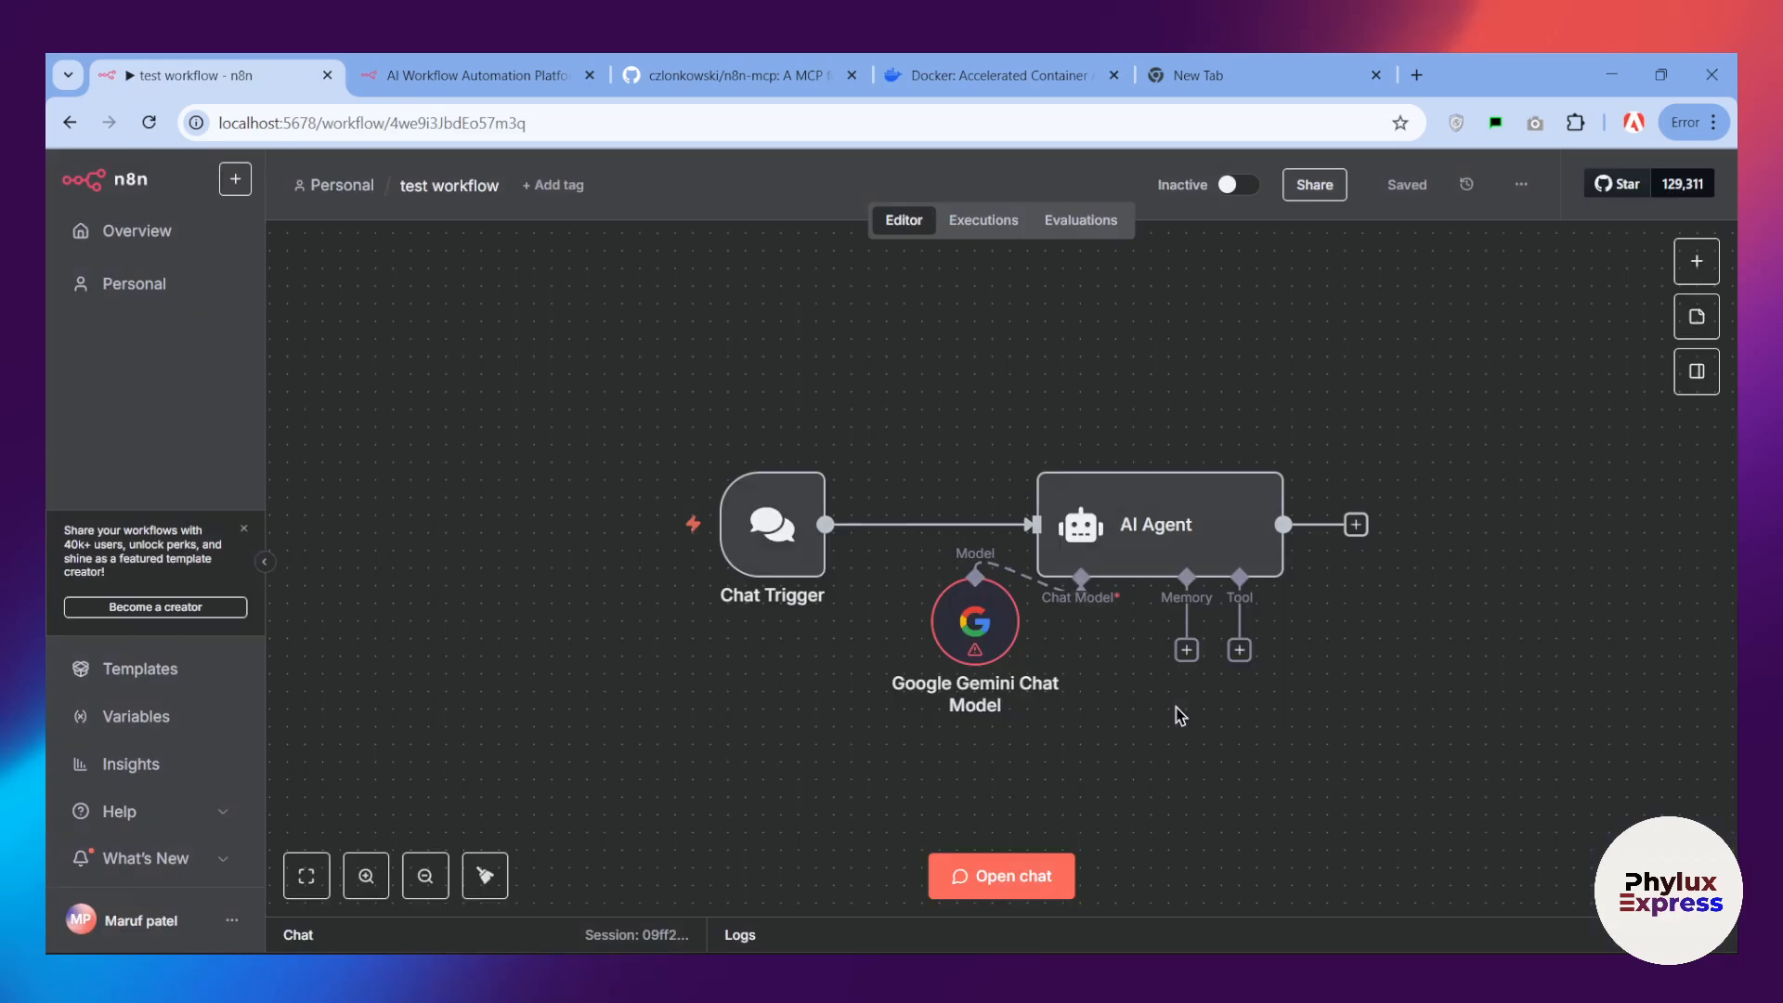
Step: Reposition the Google Gemini Chat Model node below the AI Agent node, near its Chat Model connector
{"action": "left_click_drag", "start_coordinate": [935, 634], "coordinate": [1078, 704]}
{"action": "scroll", "coordinate": [1313, 609], "scroll_direction": "down", "scroll_amount": 2}
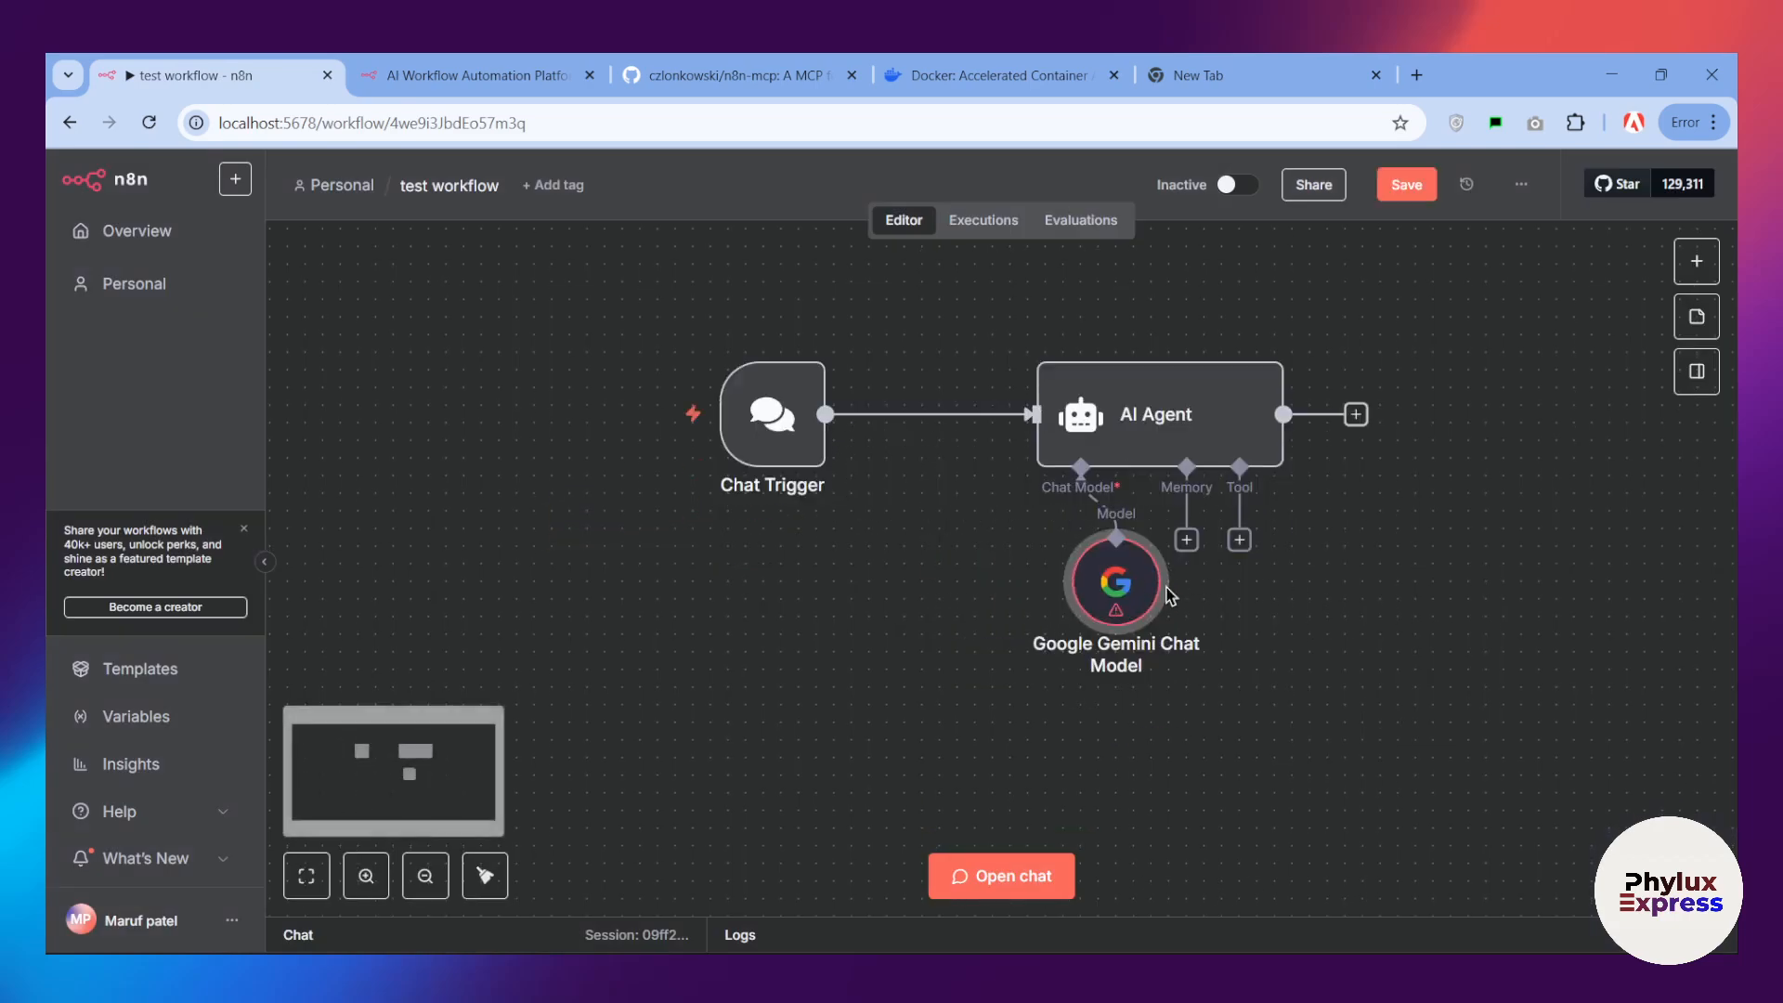
{"action": "left_click_drag", "start_coordinate": [1157, 587], "coordinate": [1074, 666]}
{"action": "scroll", "coordinate": [1073, 667], "scroll_direction": "up", "scroll_amount": 2}
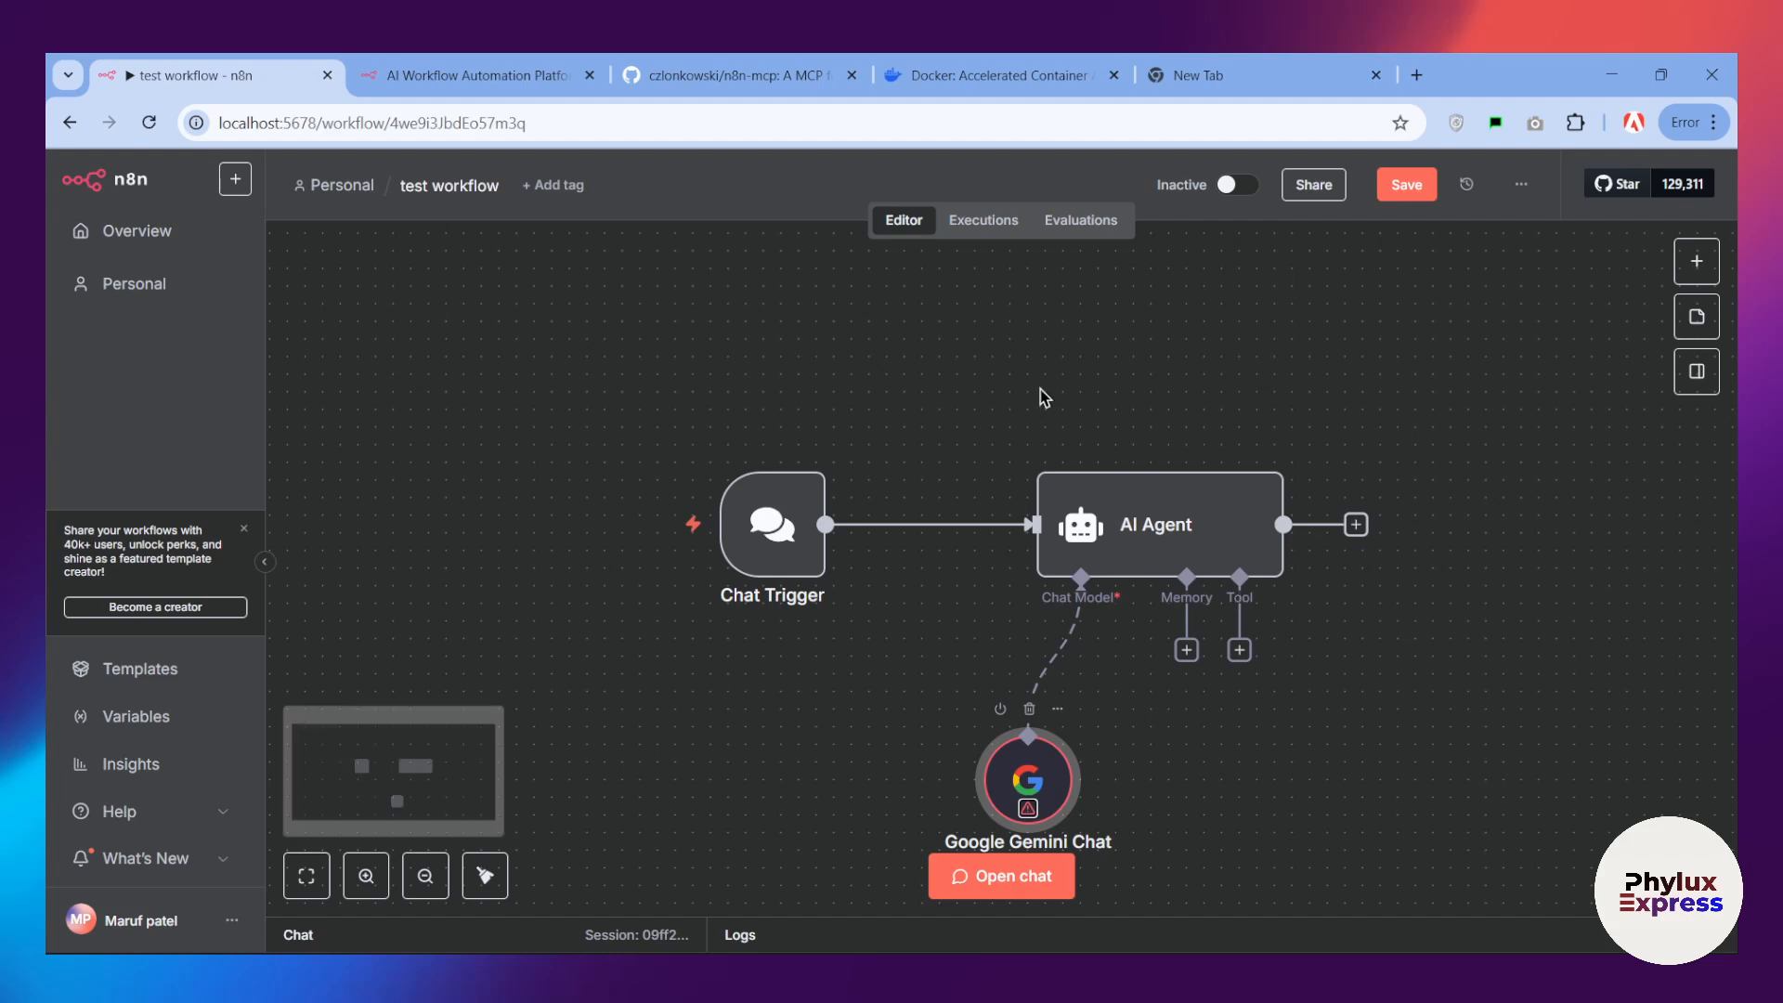
{"action": "scroll", "coordinate": [1079, 409], "scroll_direction": "down", "scroll_amount": 2}
{"action": "scroll", "coordinate": [913, 601], "scroll_direction": "down", "scroll_amount": 2}
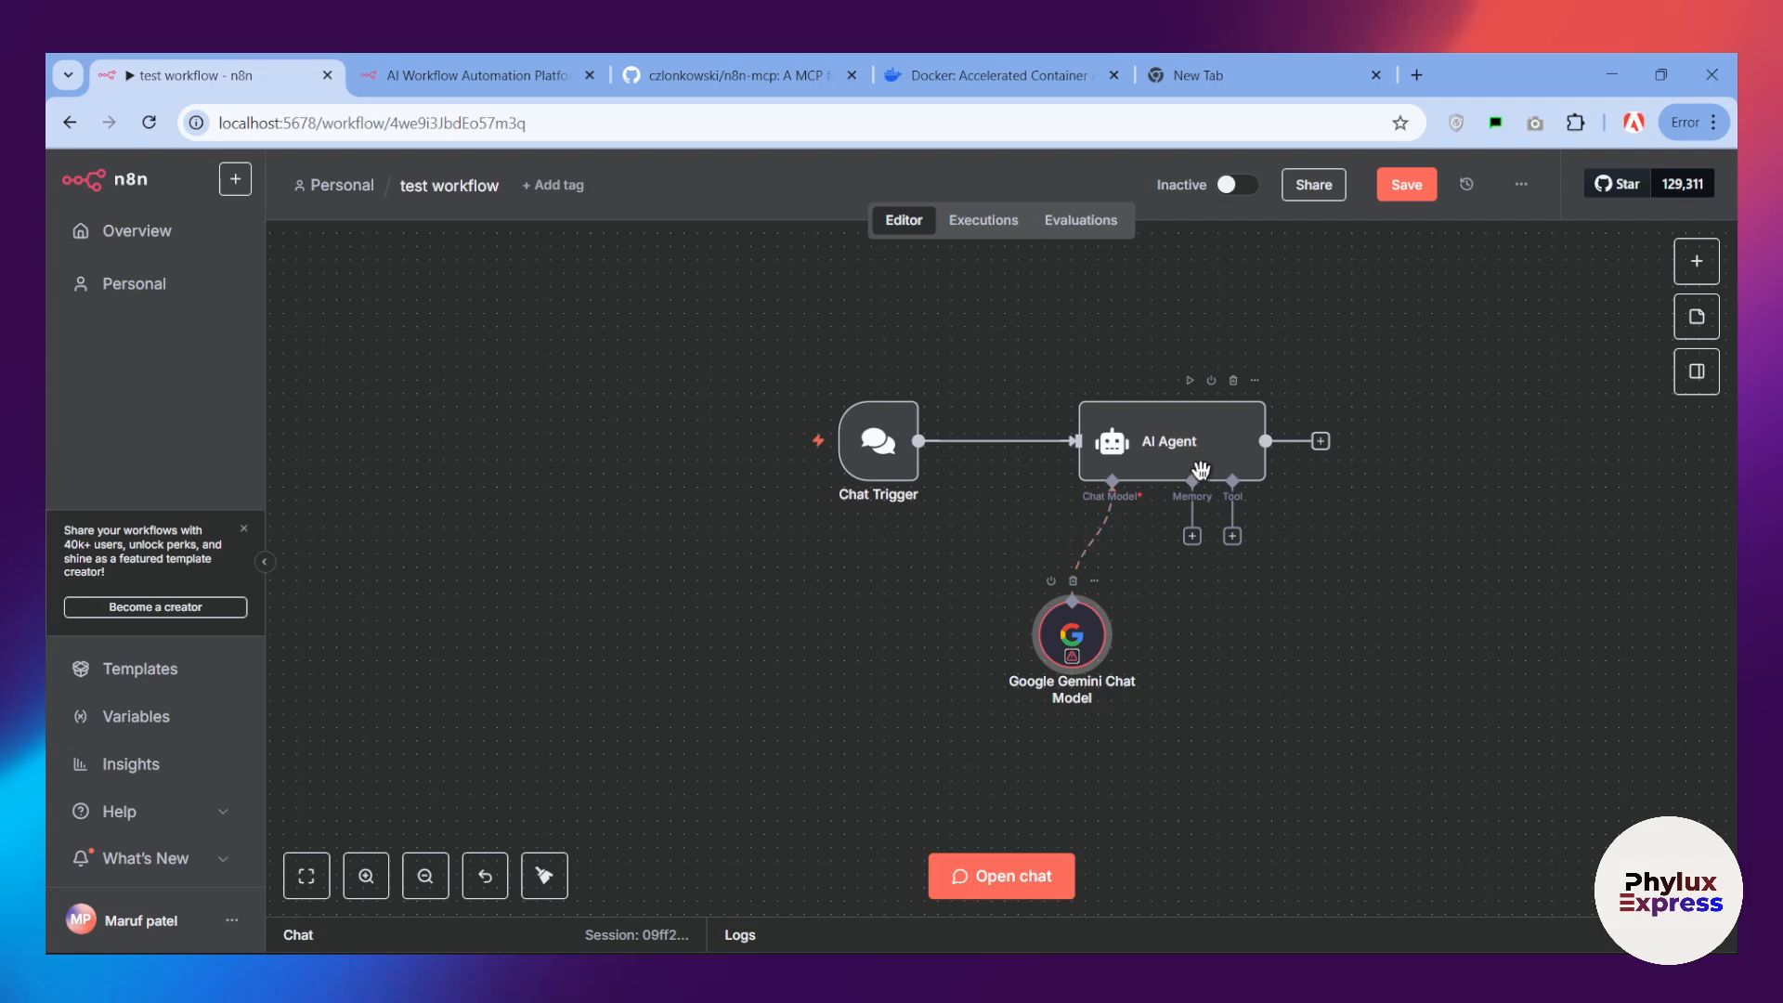
{"action": "left_click_drag", "start_coordinate": [1095, 659], "coordinate": [1080, 616]}
Step: Switch to Claude, read through its workflow summary and close the Claude window
{"action": "left_click", "coordinate": [1290, 973]}
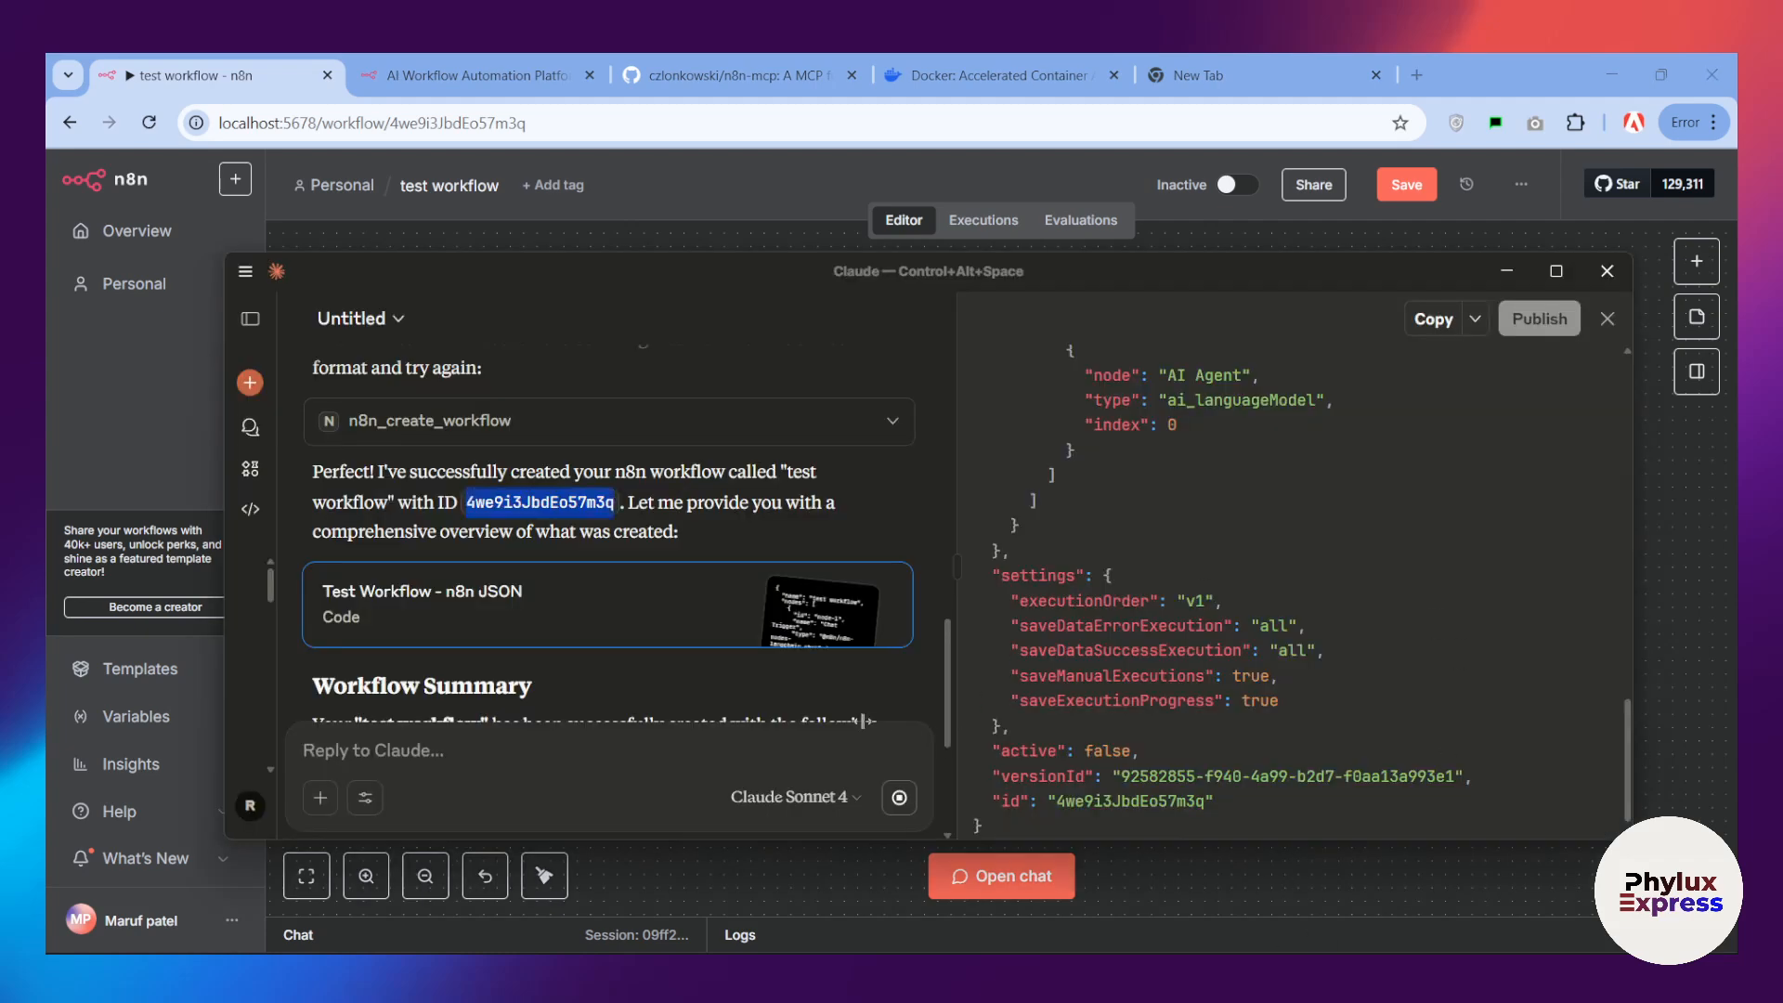
{"action": "scroll", "coordinate": [1038, 680], "scroll_direction": "up", "scroll_amount": 5}
{"action": "scroll", "coordinate": [1038, 679], "scroll_direction": "down", "scroll_amount": 5}
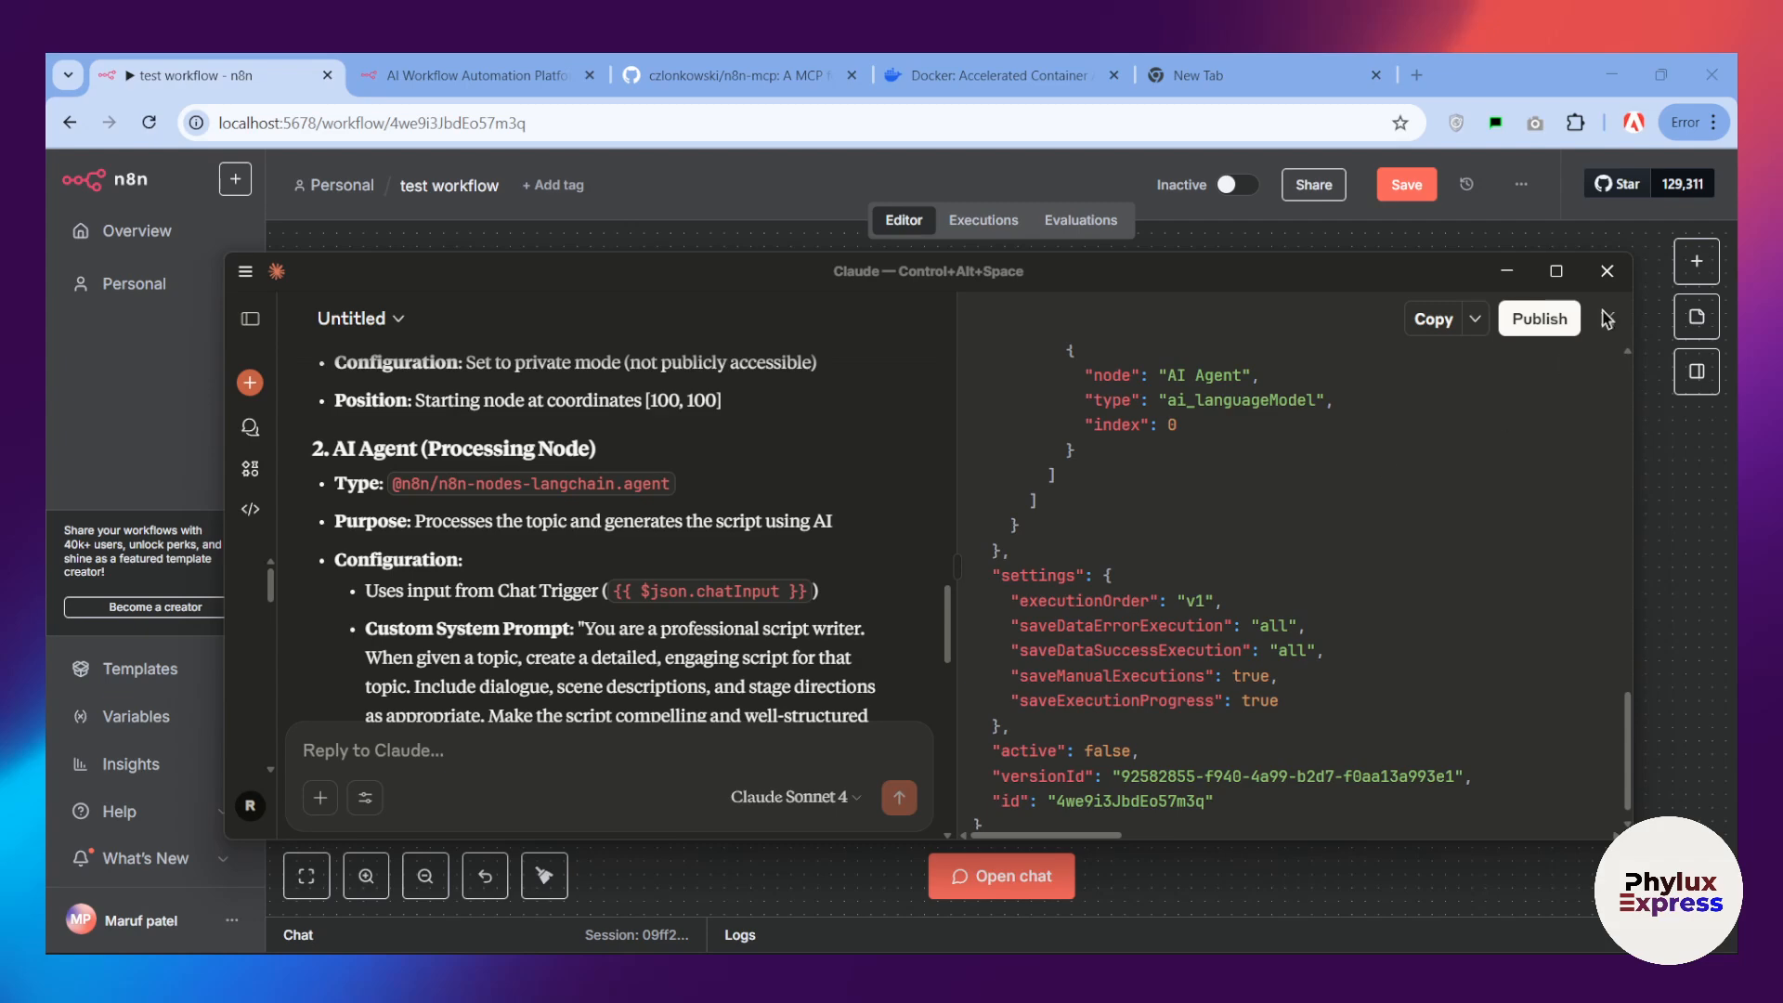
{"action": "left_click", "coordinate": [1603, 270]}
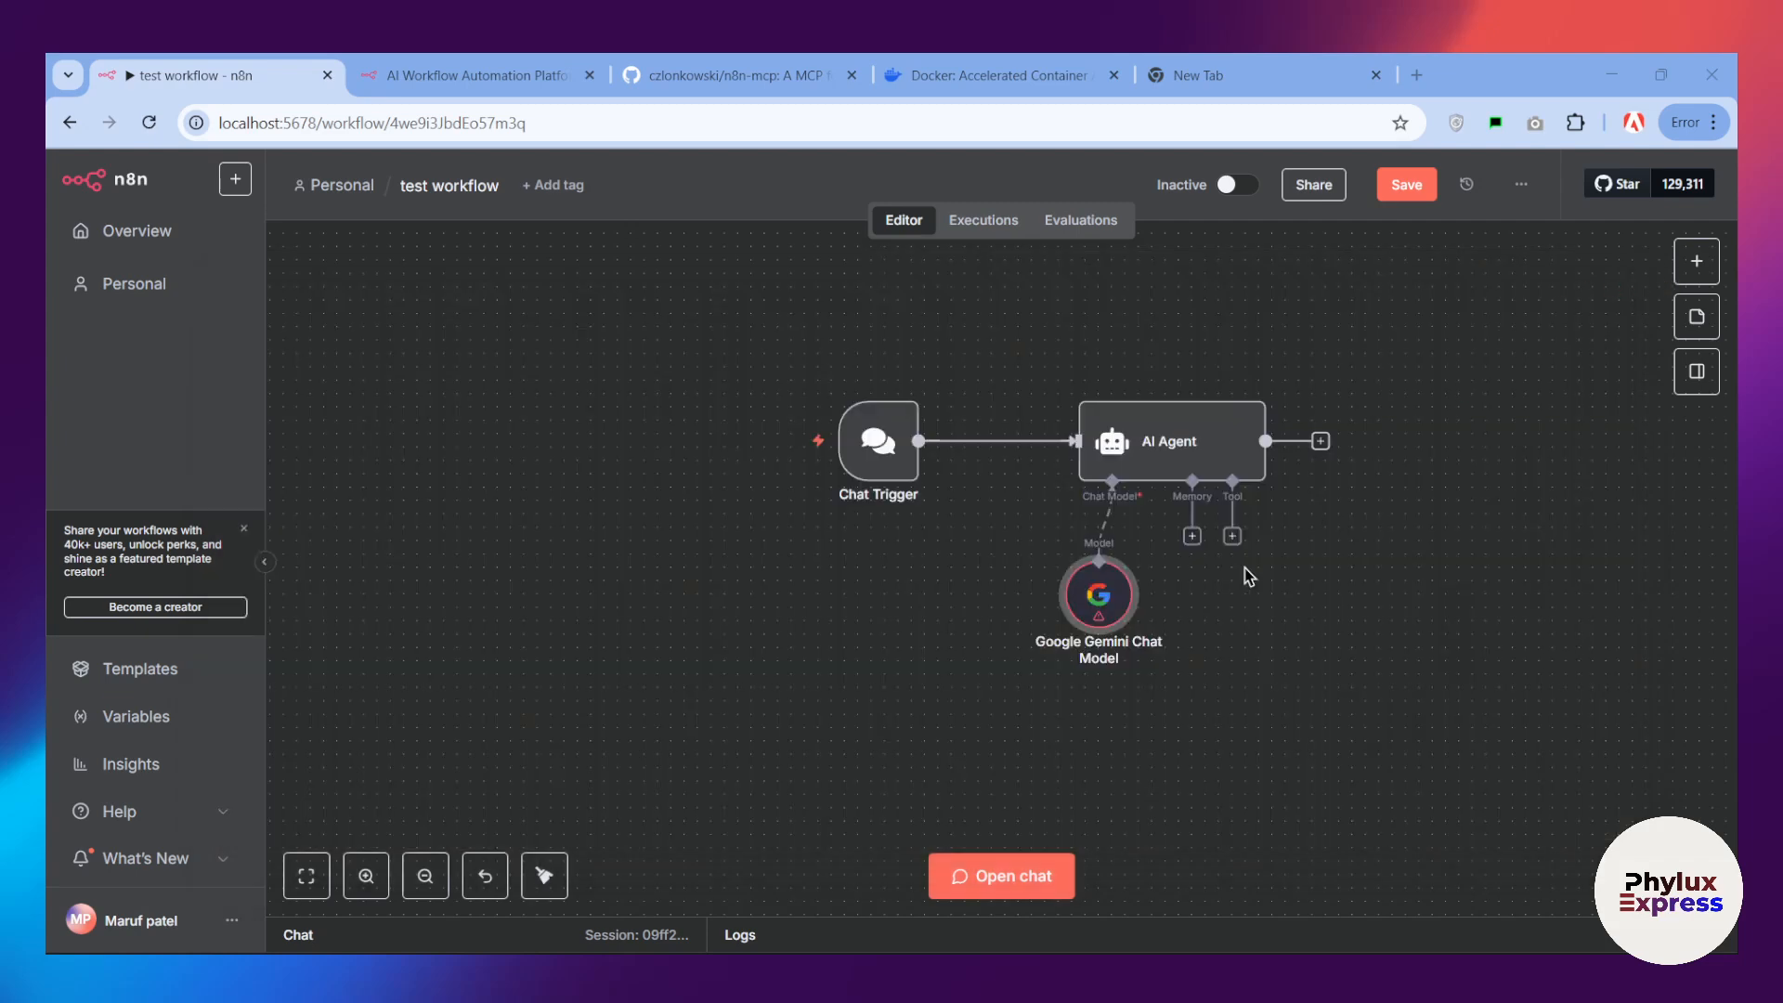
Step: Review the parameters of the Google Gemini Chat Model, AI Agent and Chat Trigger nodes, including the agent's system message
{"action": "double_click", "coordinate": [1095, 594]}
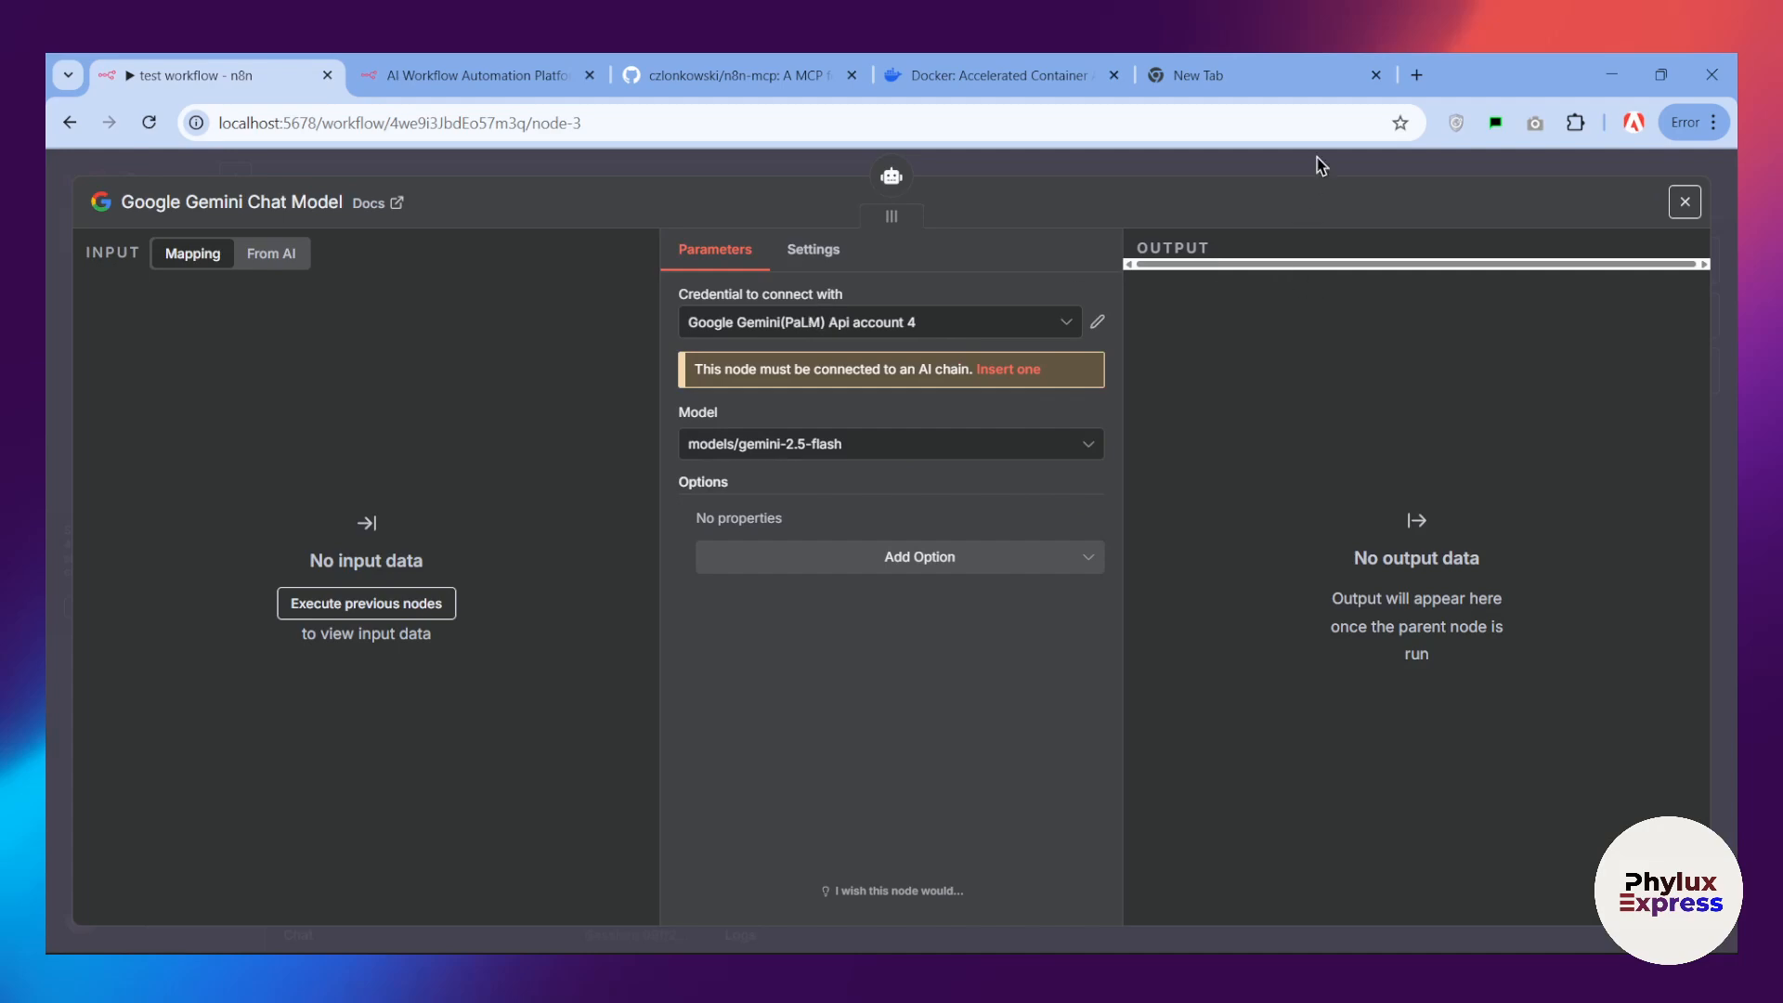
{"action": "left_click", "coordinate": [1684, 202]}
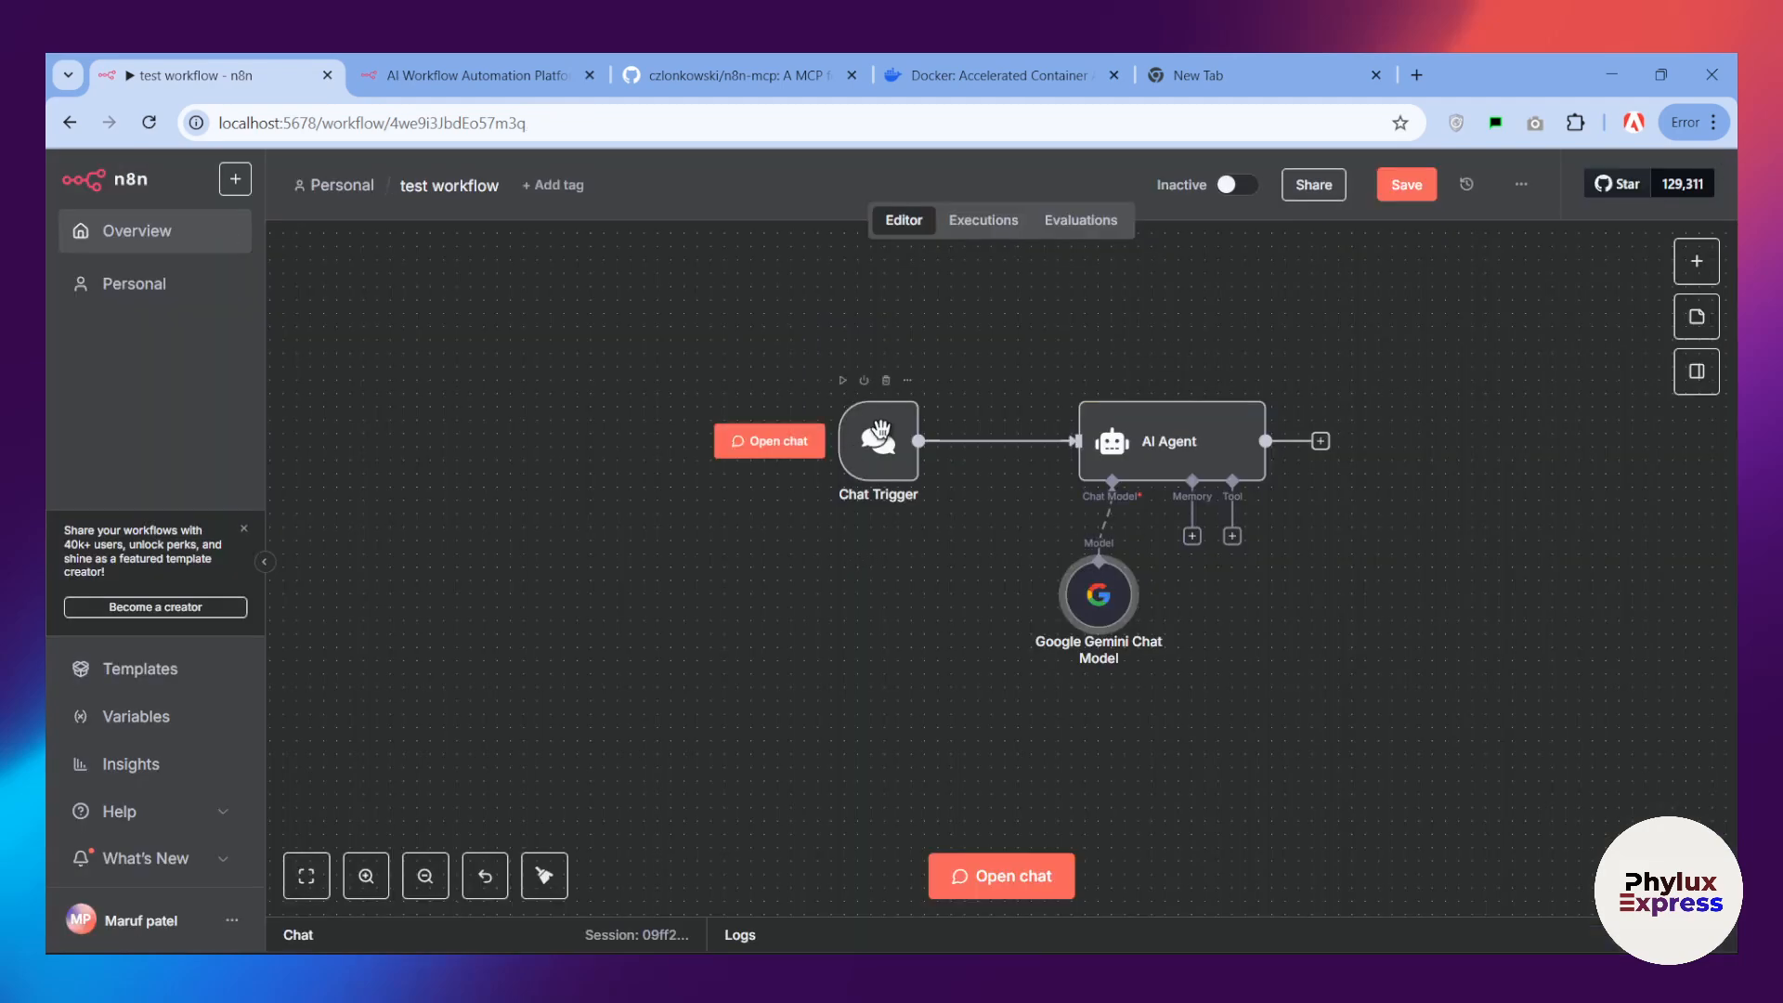
{"action": "double_click", "coordinate": [1139, 425]}
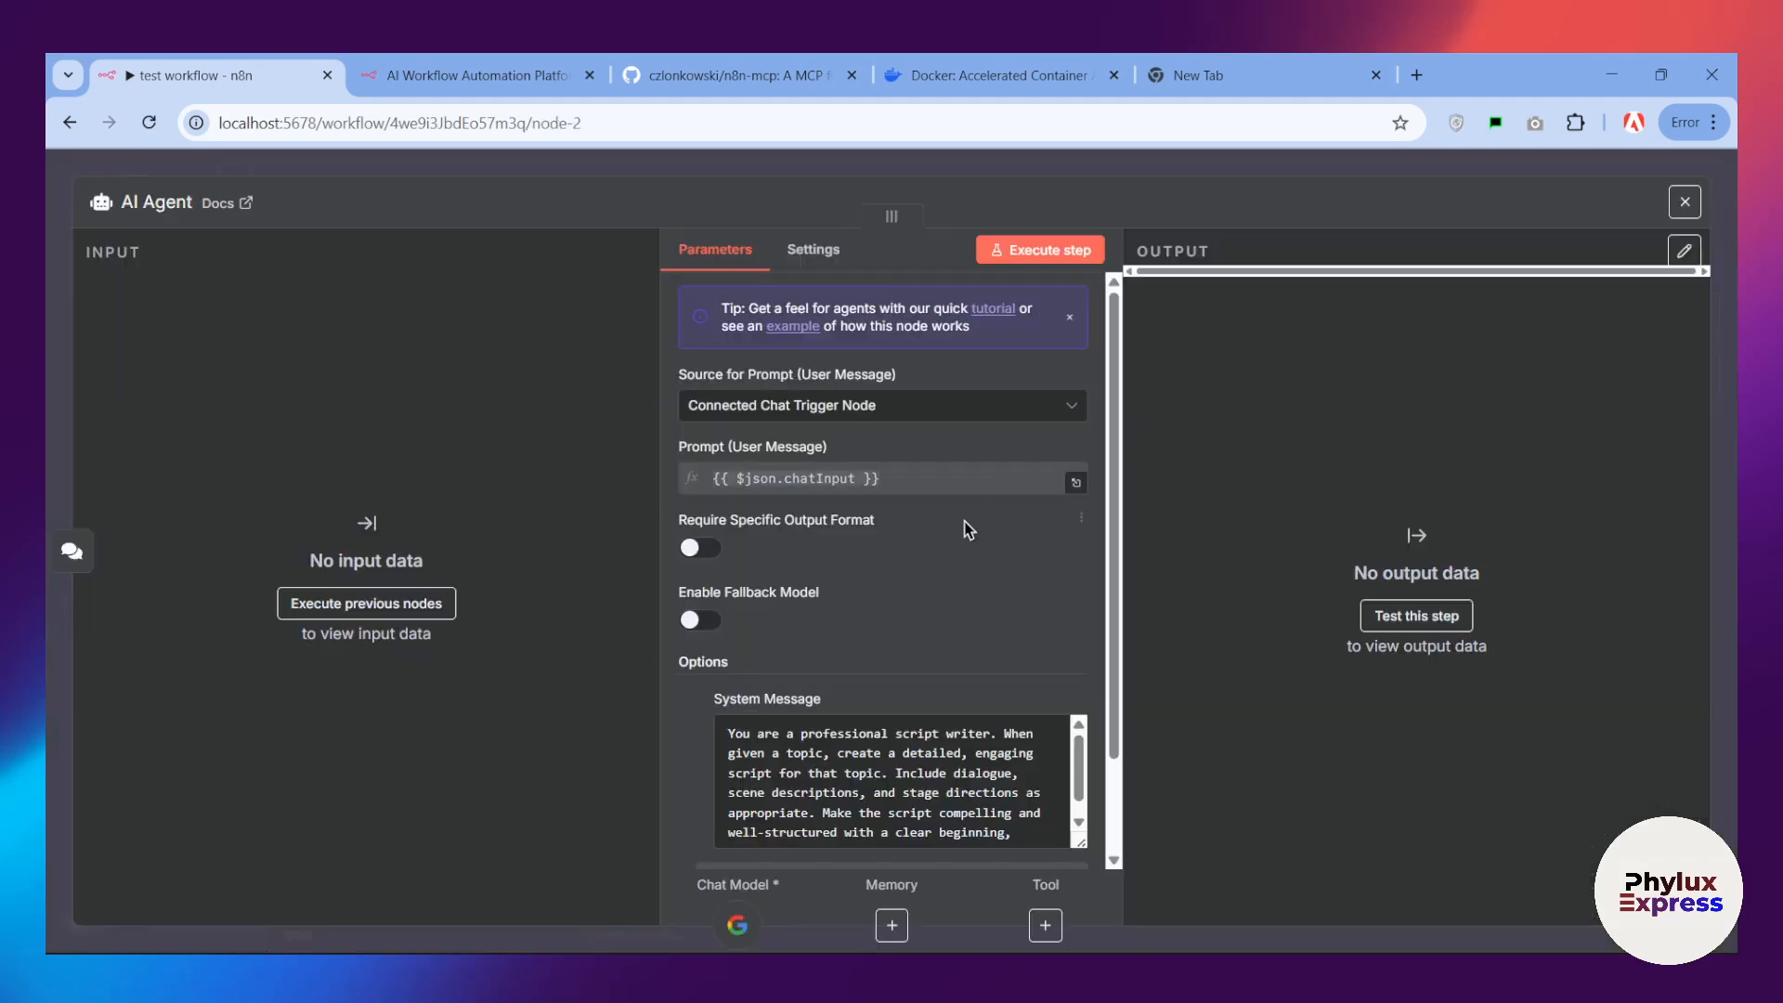
{"action": "scroll", "coordinate": [896, 692], "scroll_direction": "down", "scroll_amount": 2}
{"action": "scroll", "coordinate": [900, 683], "scroll_direction": "down", "scroll_amount": 1}
{"action": "scroll", "coordinate": [900, 683], "scroll_direction": "up", "scroll_amount": 1}
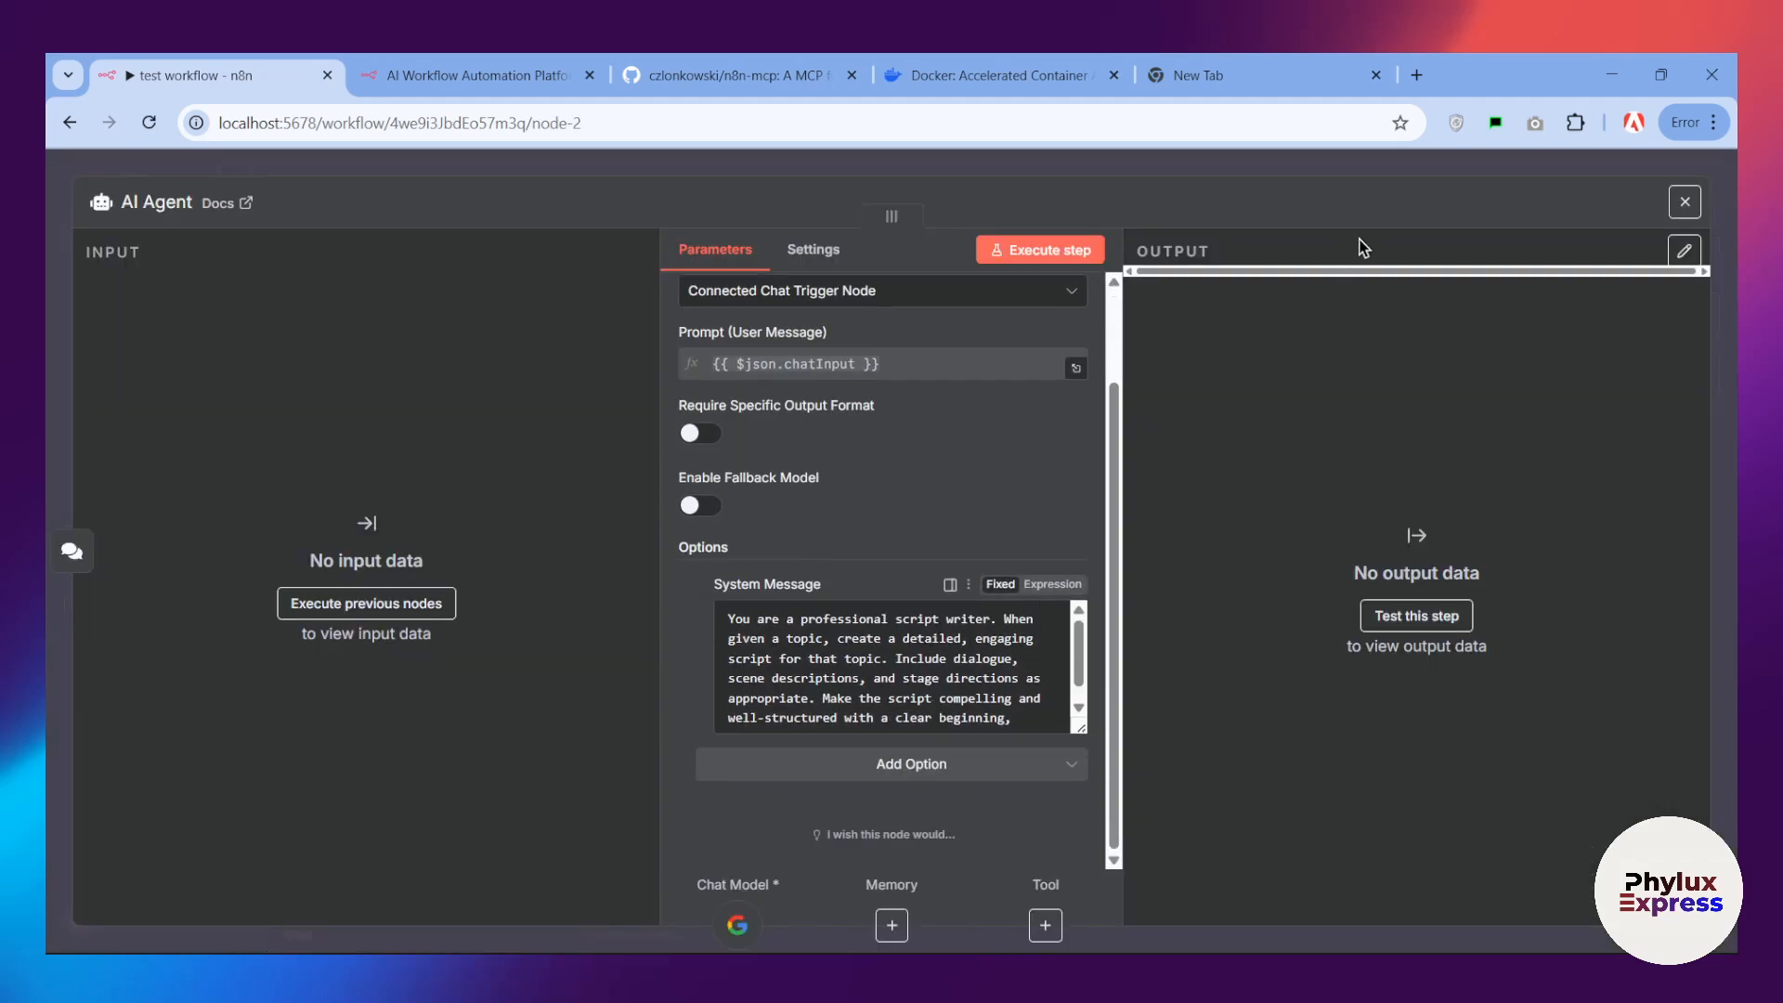
{"action": "left_click", "coordinate": [1684, 202]}
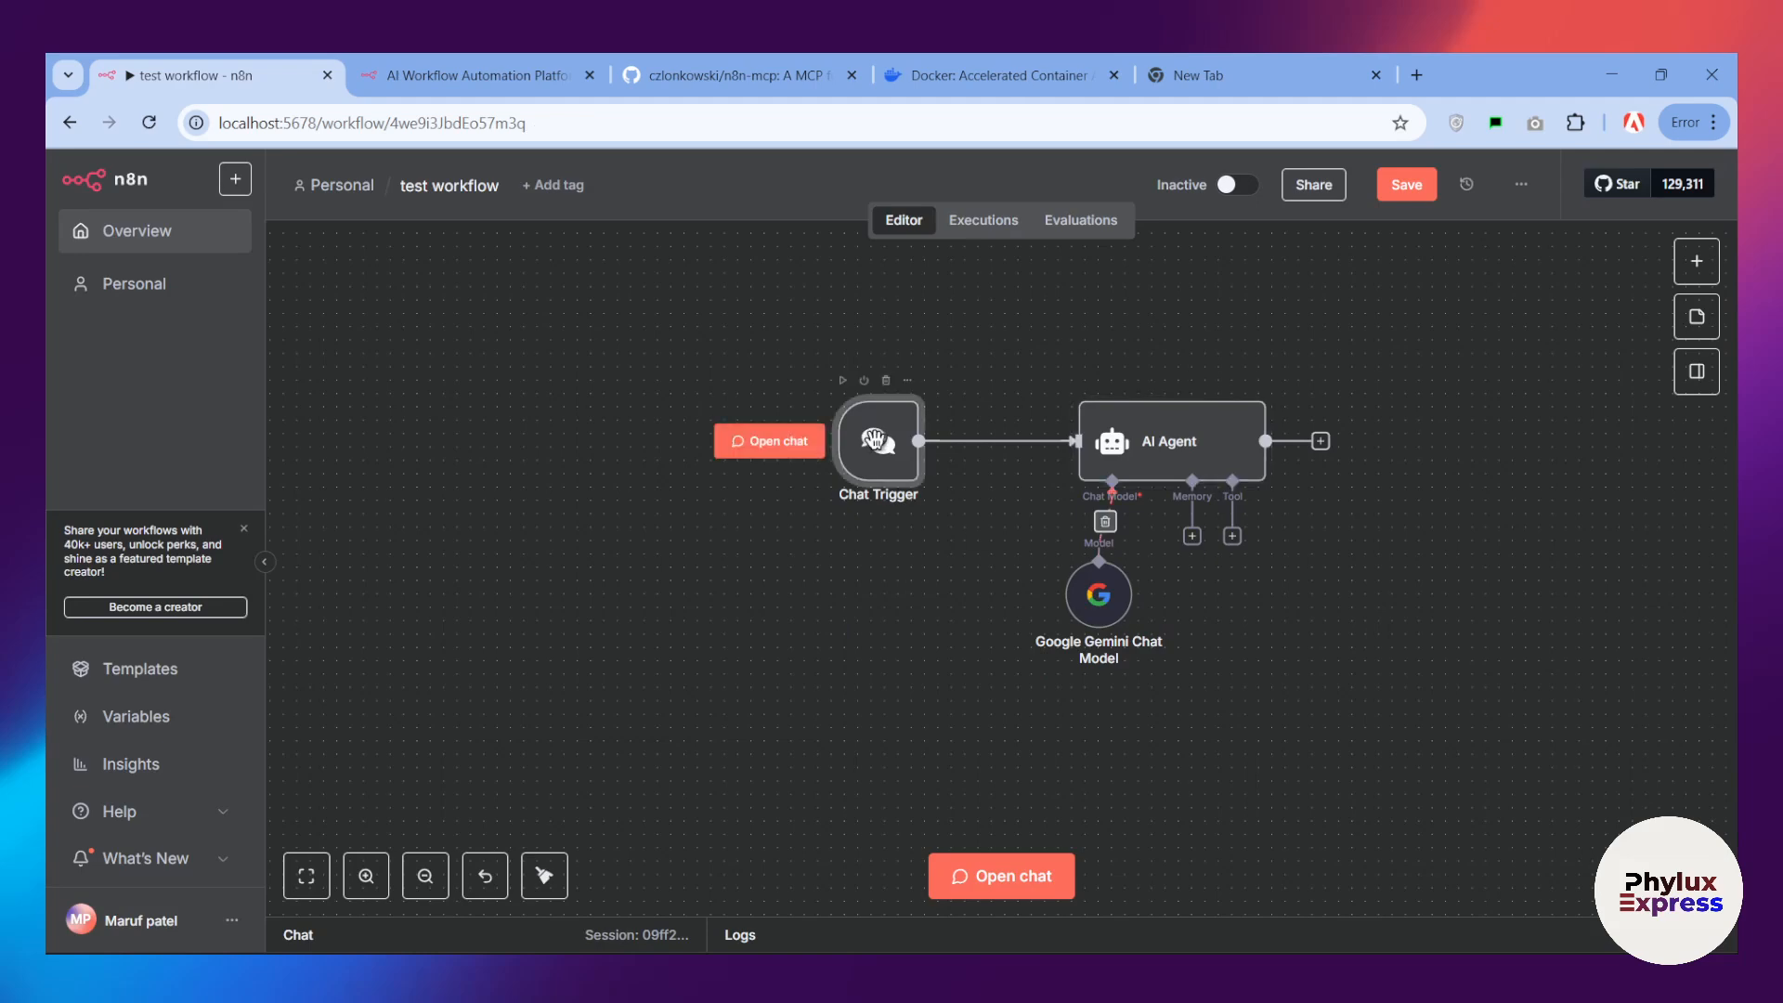
{"action": "double_click", "coordinate": [873, 439]}
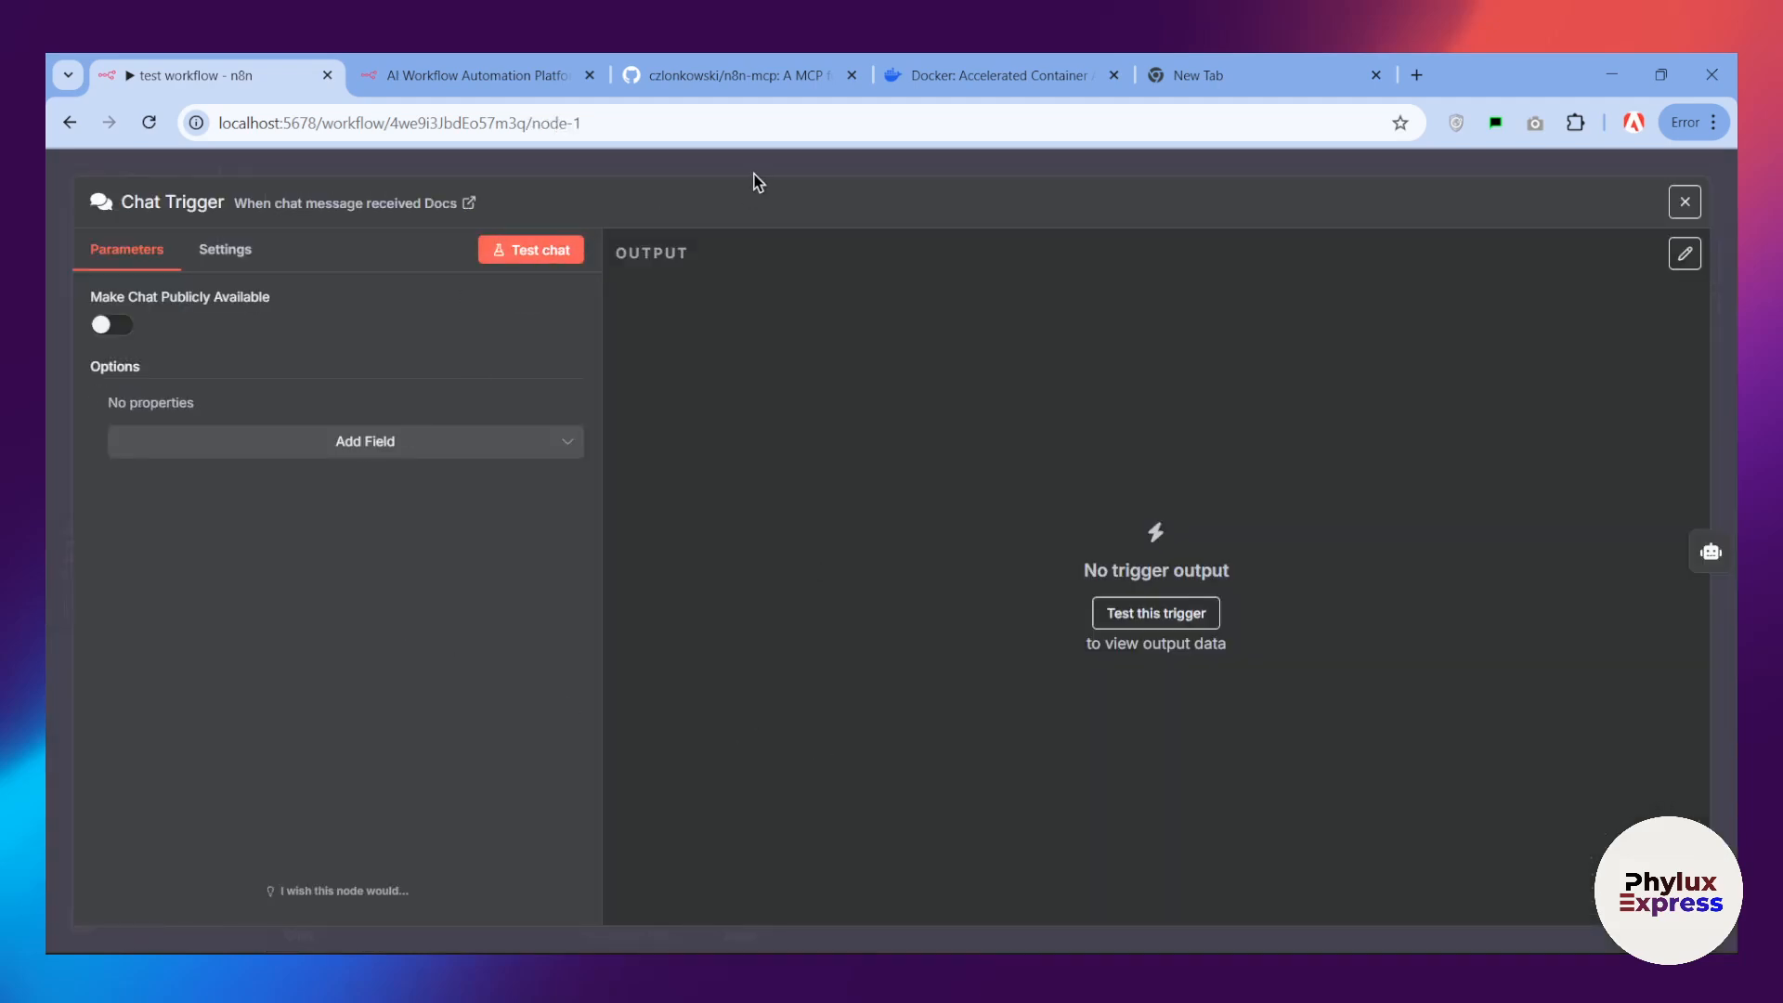
{"action": "key", "text": "Escape"}
Step: Run the workflow by sending the chat message "elon musk spacex mars mission", and collapse the chat and logs area
{"action": "left_click", "coordinate": [957, 873]}
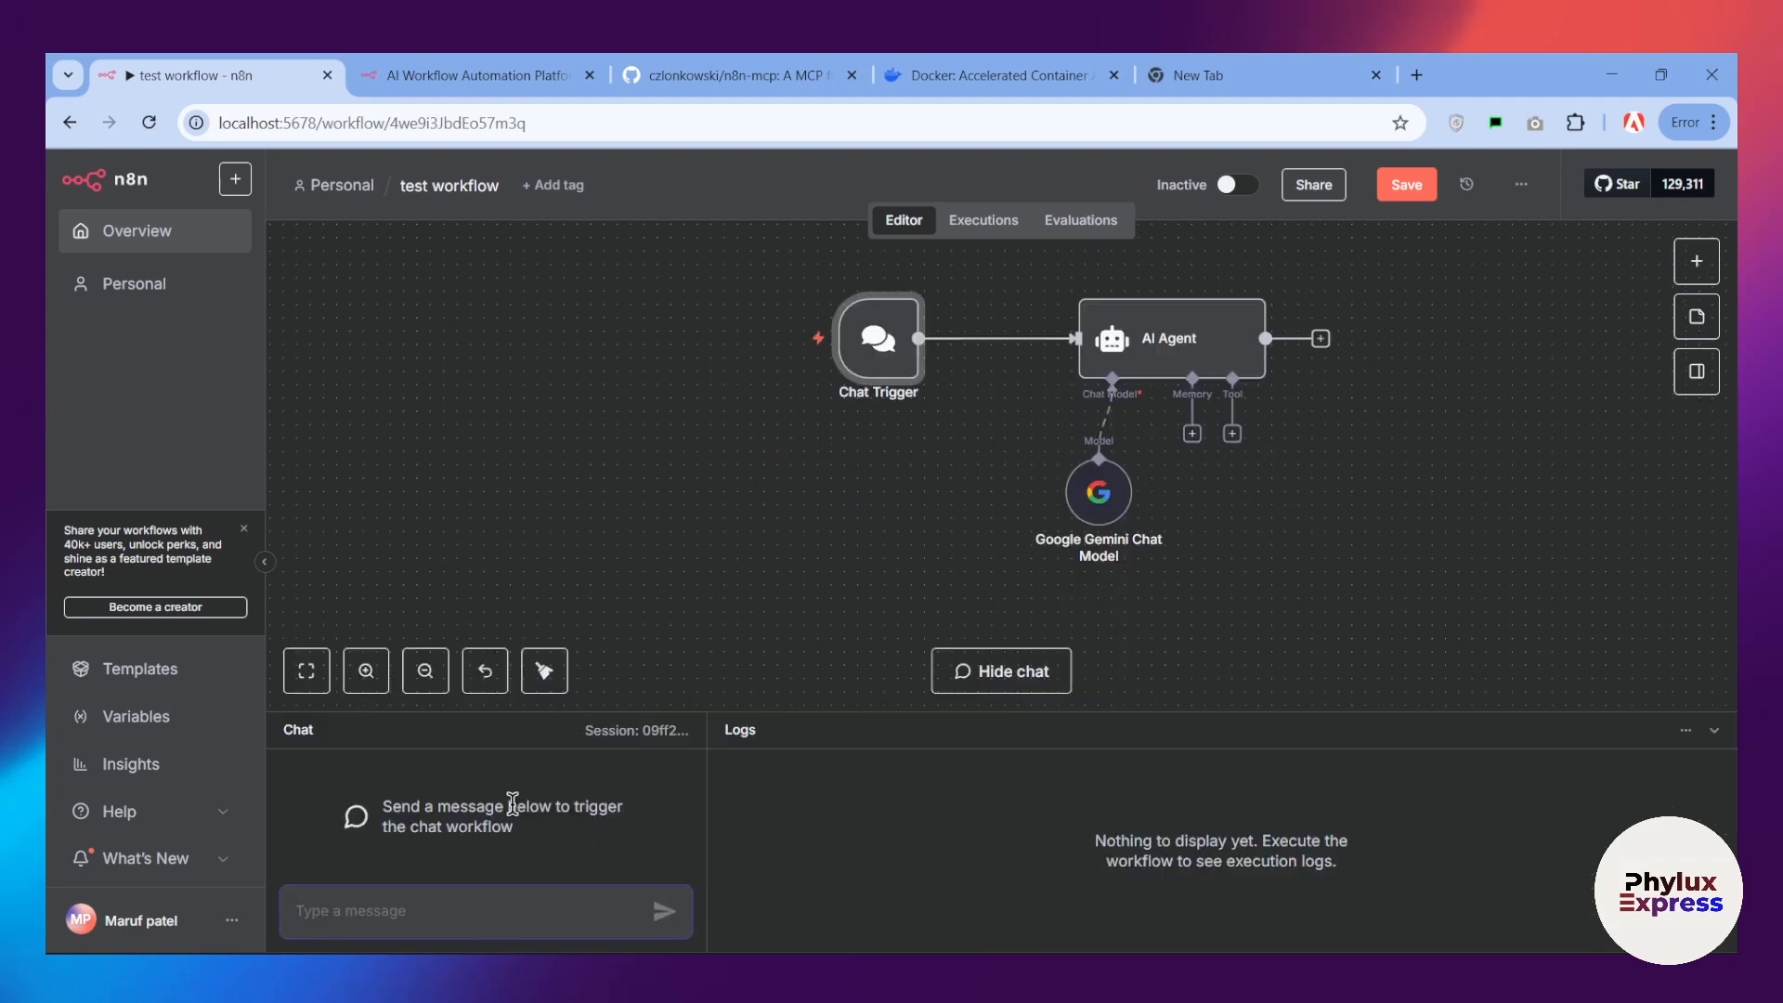
{"action": "type", "text": "elon musk spacex mars mission"}
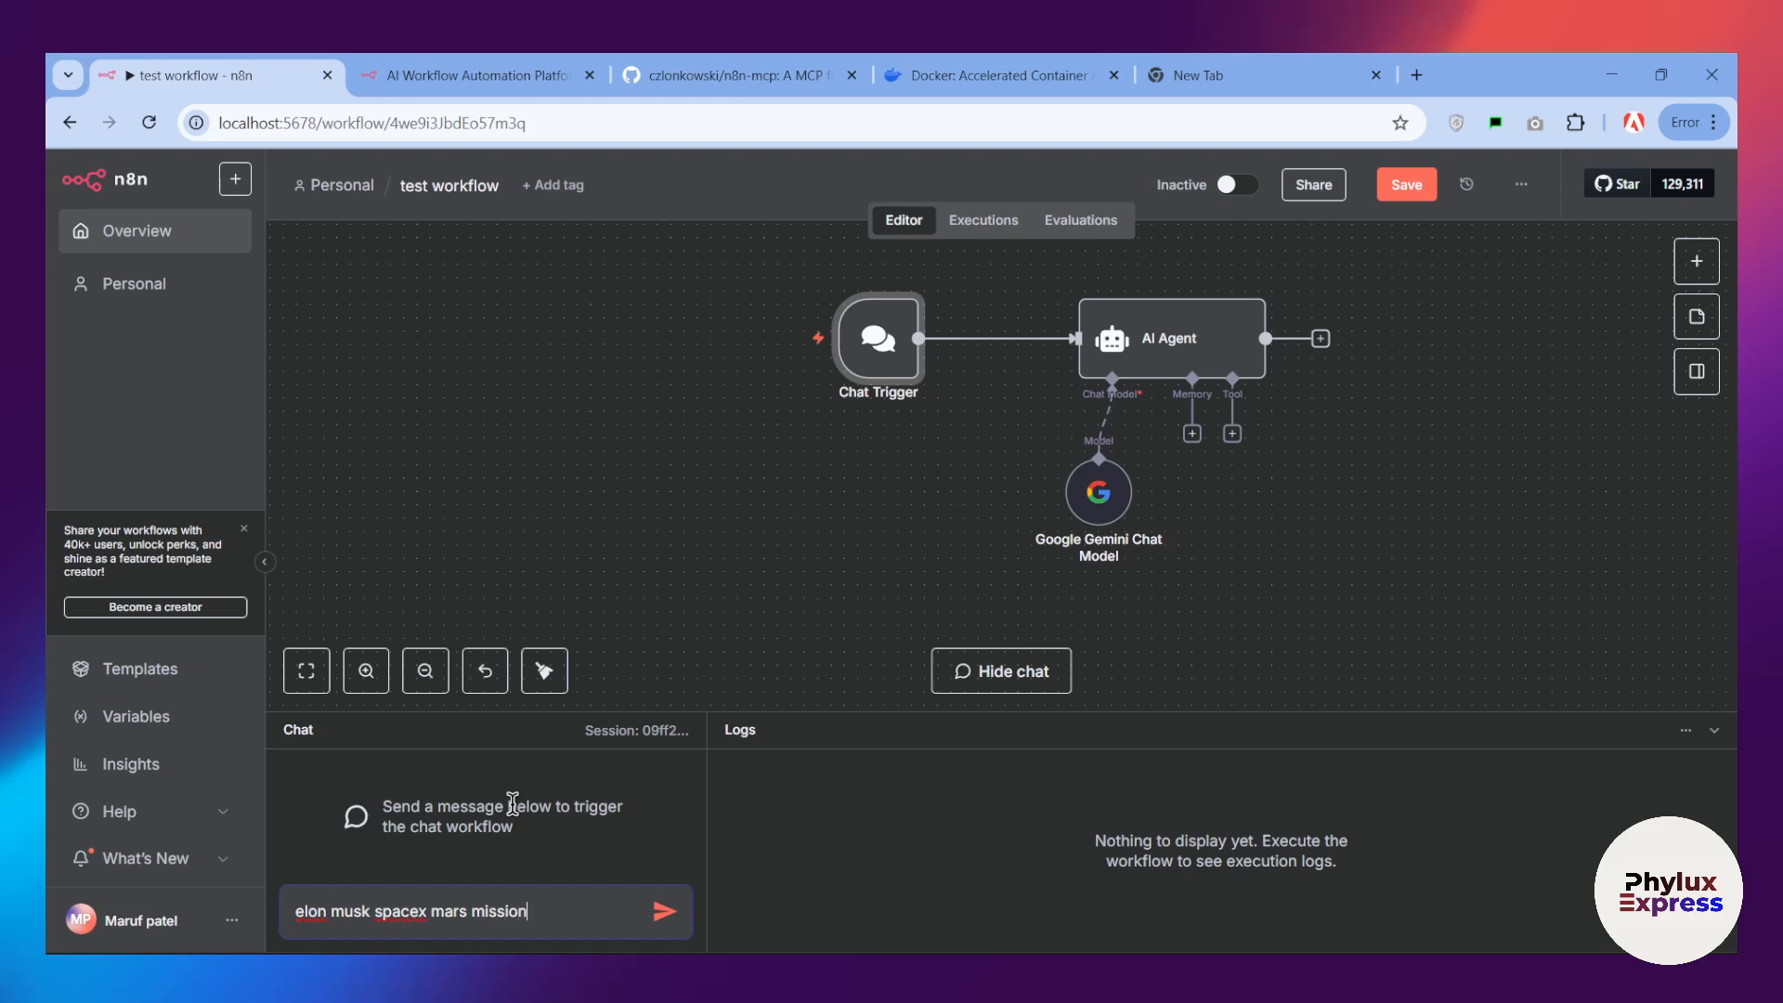
{"action": "key", "text": "Return"}
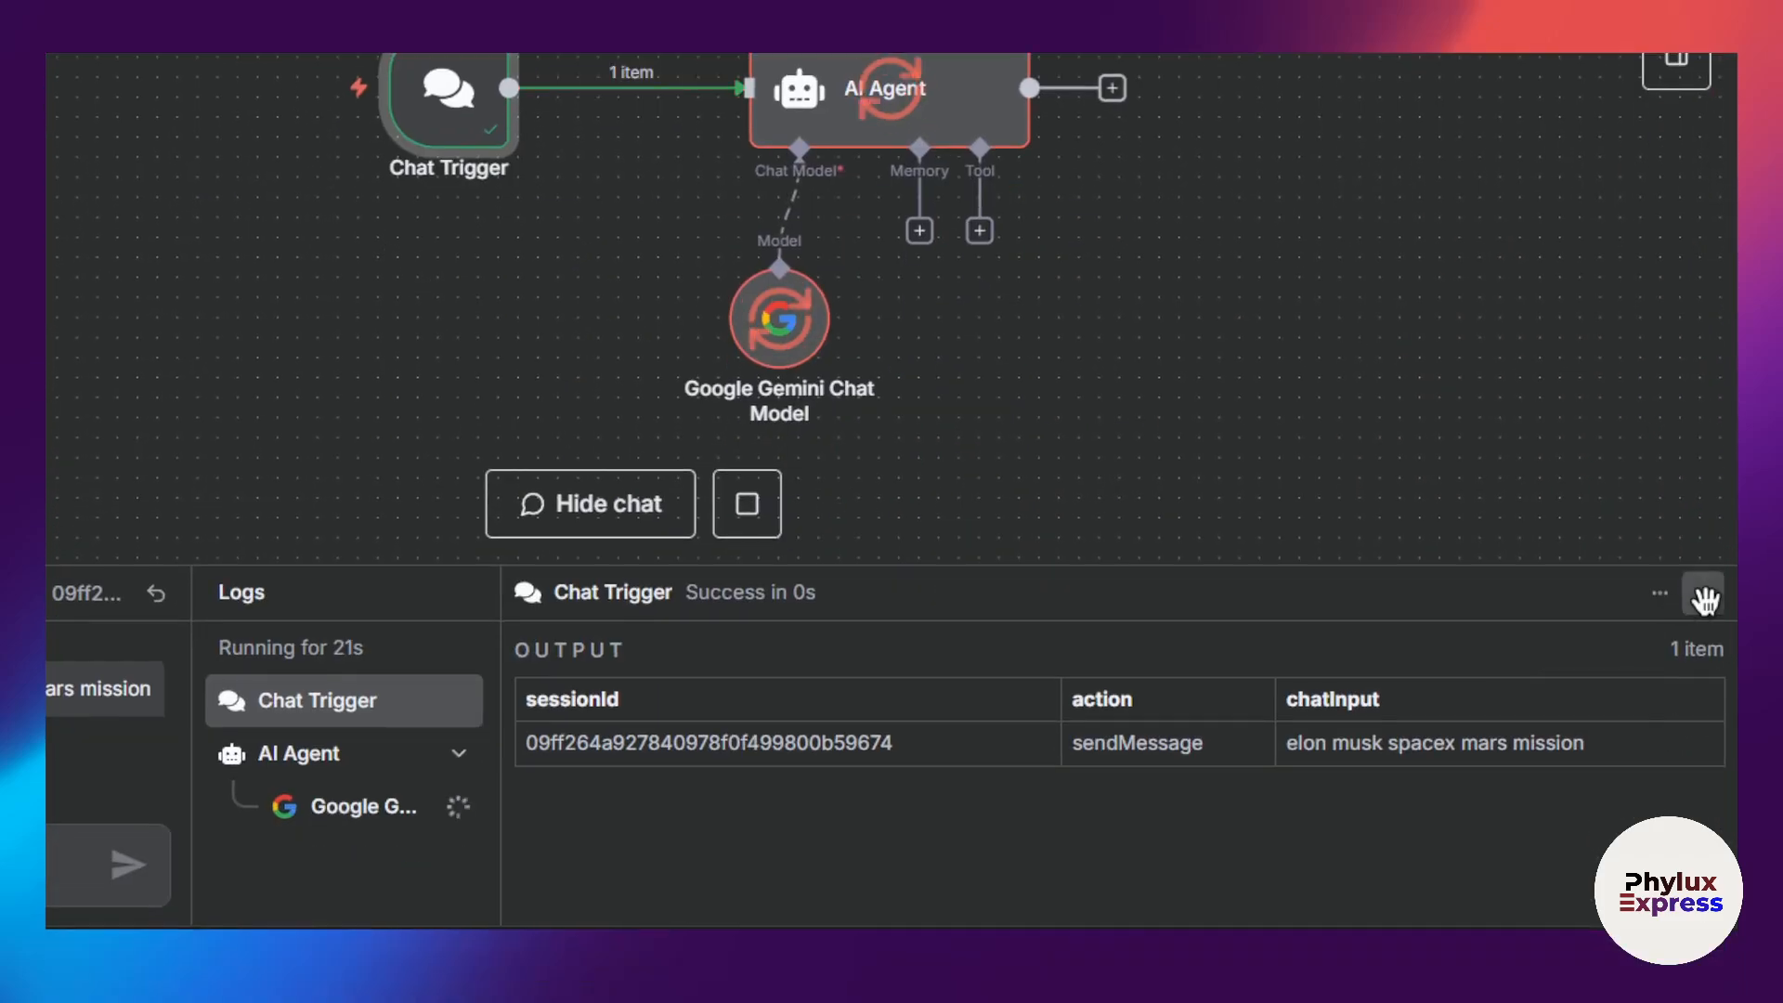
{"action": "left_click", "coordinate": [1703, 591]}
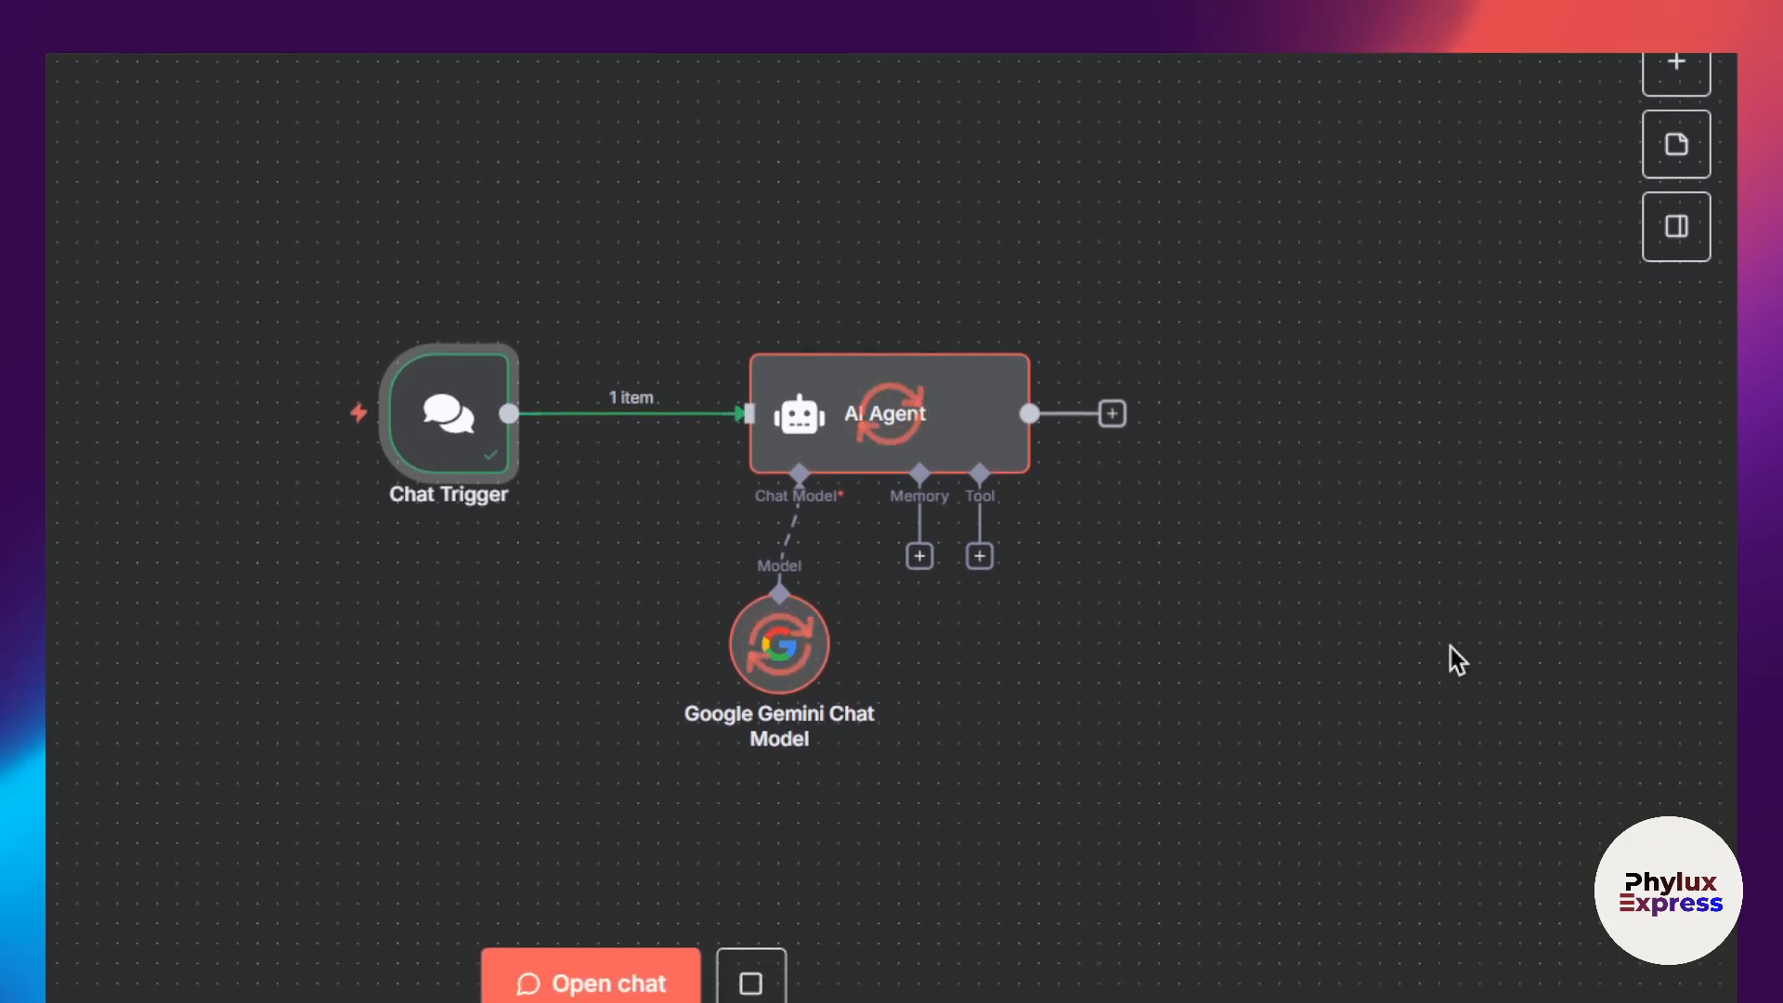
Step: Open the AI Agent node, read through the script it generated in its output, and close the node details
{"action": "scroll", "coordinate": [920, 617], "scroll_direction": "down", "scroll_amount": 3}
{"action": "scroll", "coordinate": [951, 488], "scroll_direction": "up", "scroll_amount": 3}
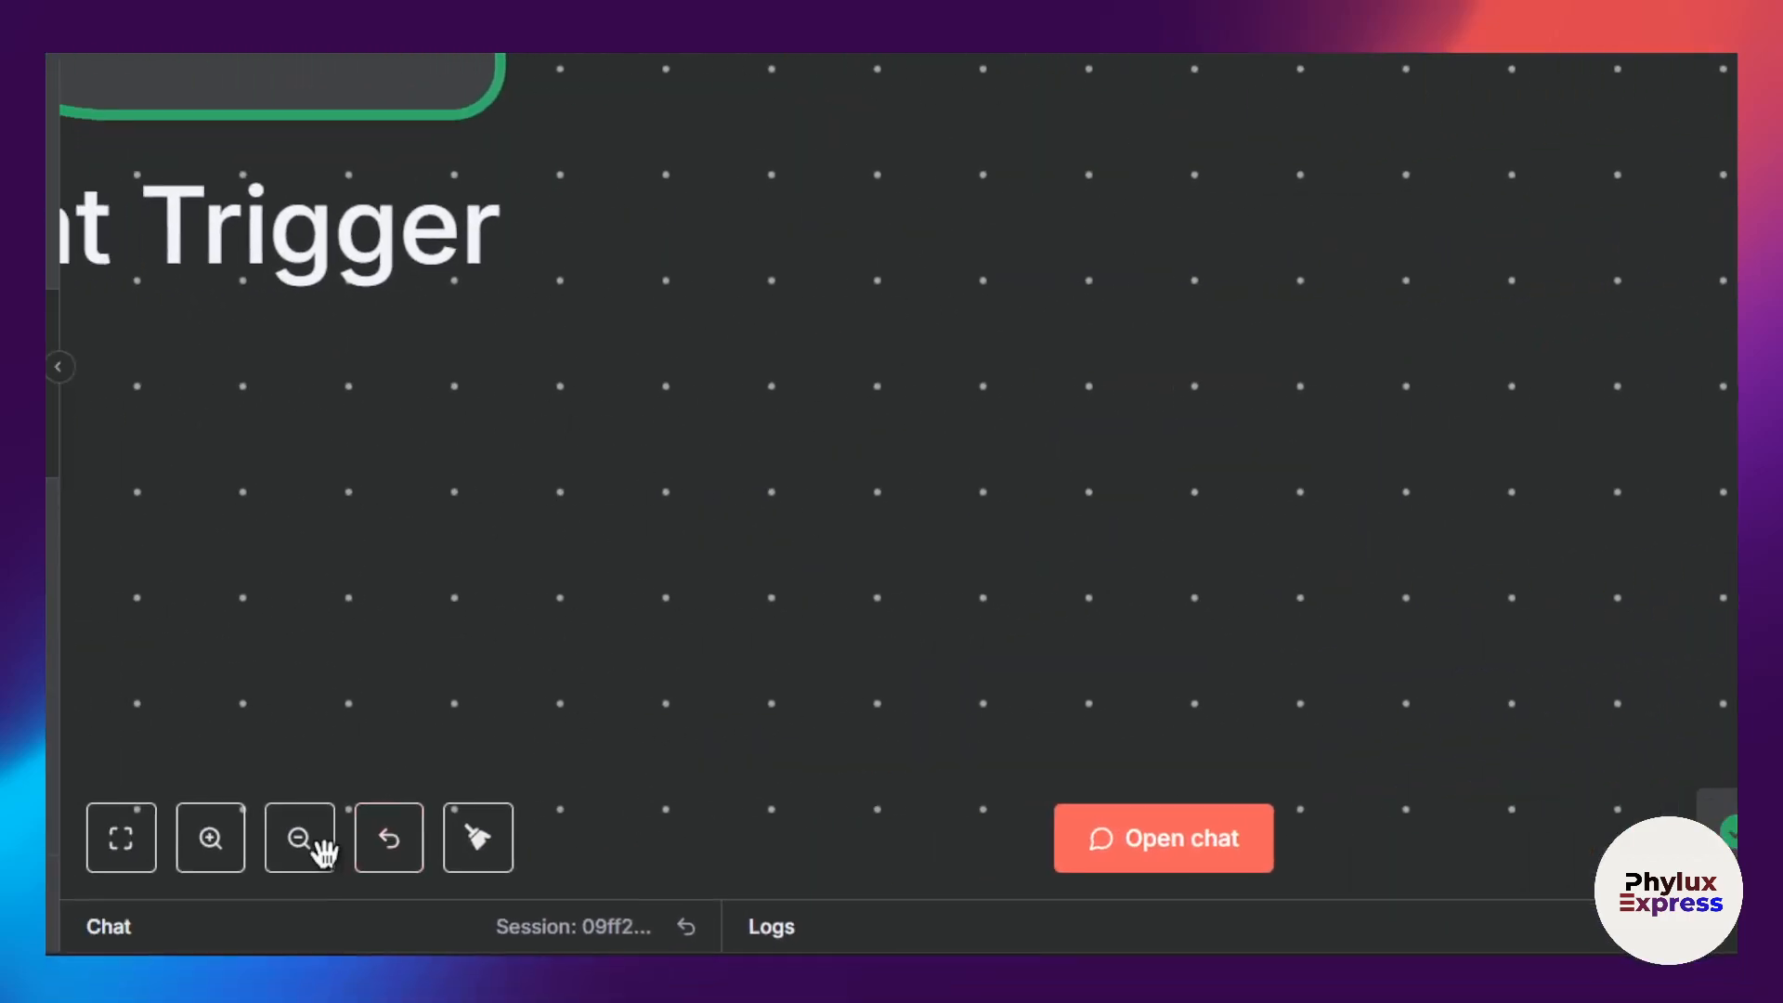
{"action": "left_click", "coordinate": [464, 825]}
{"action": "left_click", "coordinate": [544, 818]}
{"action": "left_click", "coordinate": [545, 818]}
{"action": "left_click", "coordinate": [544, 818]}
{"action": "left_click", "coordinate": [580, 818]}
{"action": "left_click", "coordinate": [580, 818]}
{"action": "left_click", "coordinate": [580, 818]}
{"action": "left_click", "coordinate": [581, 818]}
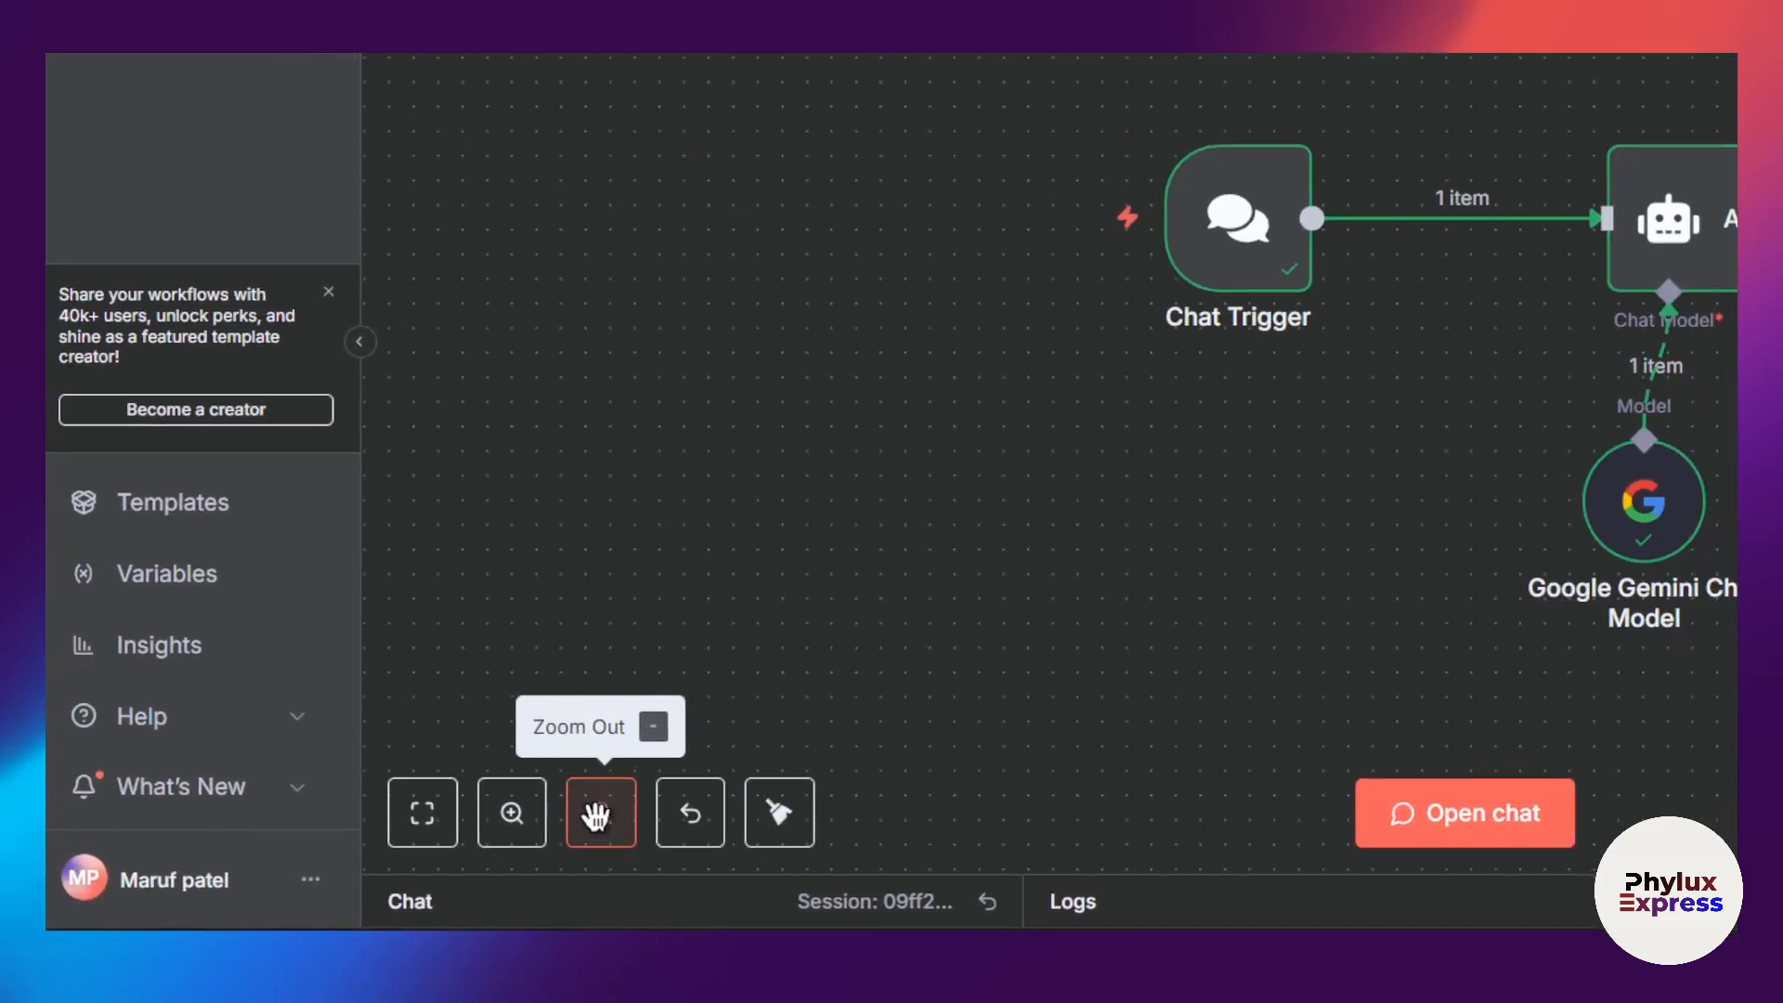
{"action": "left_click", "coordinate": [581, 818]}
{"action": "left_click", "coordinate": [1045, 518]}
{"action": "double_click", "coordinate": [1044, 518]}
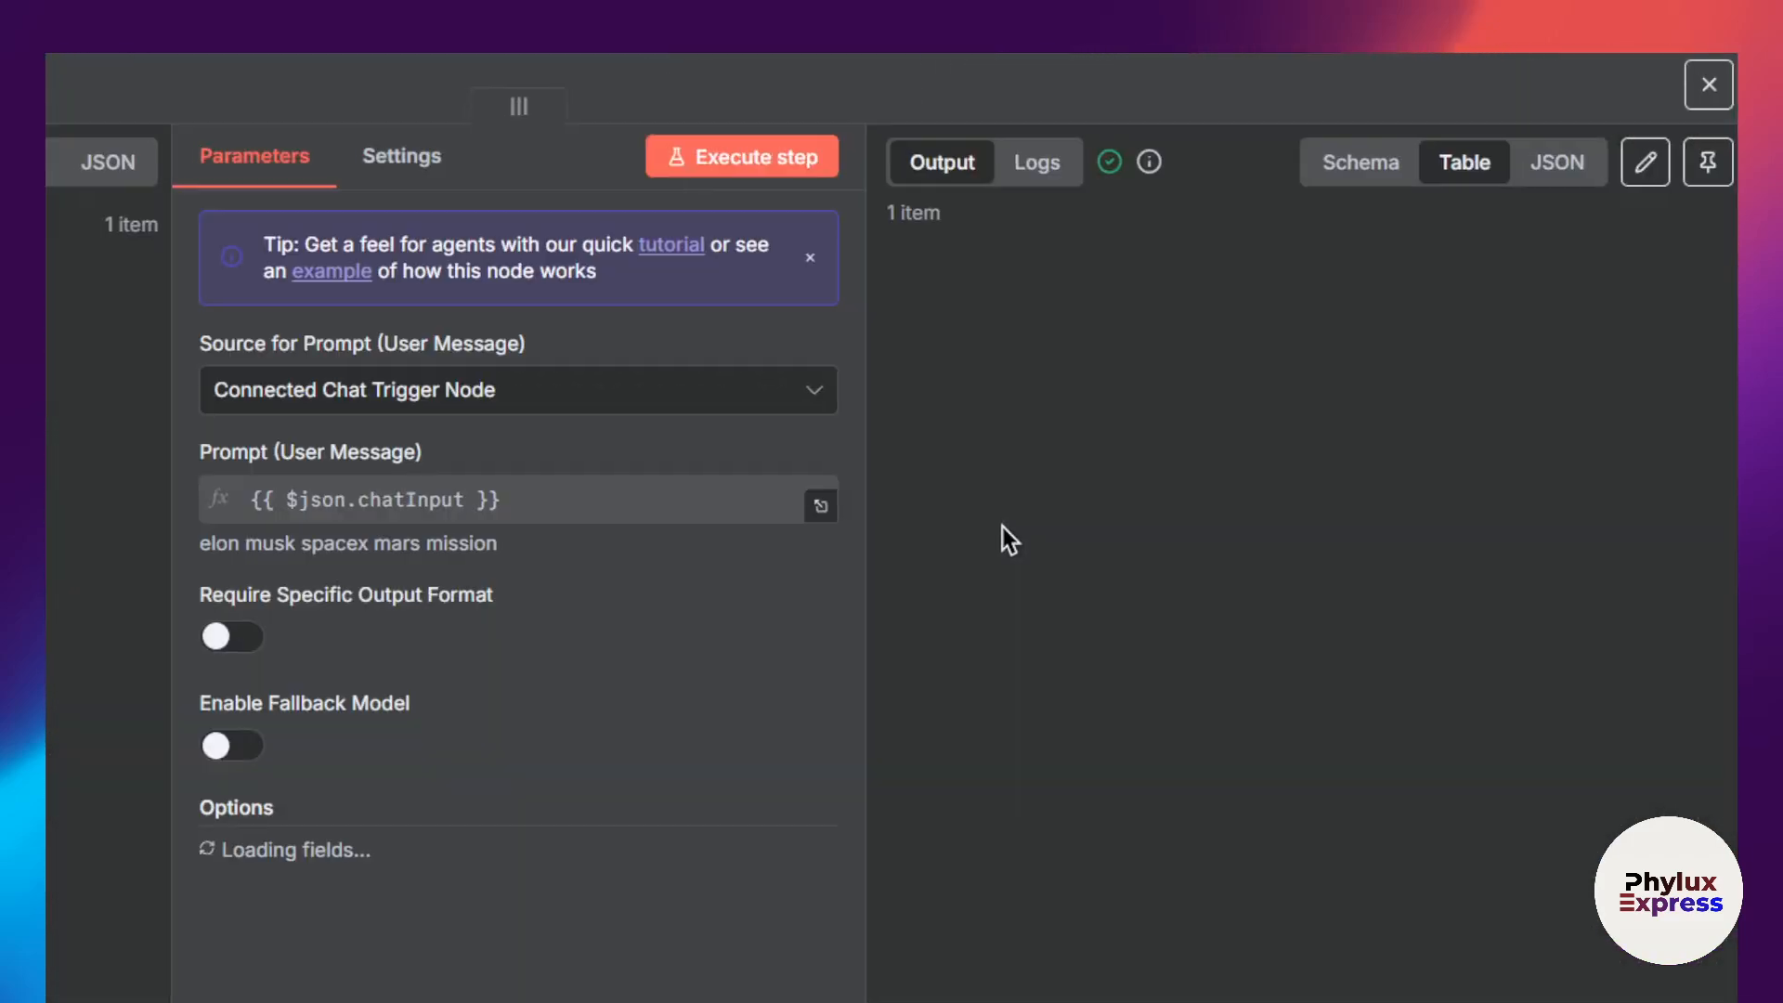
{"action": "scroll", "coordinate": [1165, 547], "scroll_direction": "down", "scroll_amount": 10}
{"action": "scroll", "coordinate": [1165, 548], "scroll_direction": "down", "scroll_amount": 15}
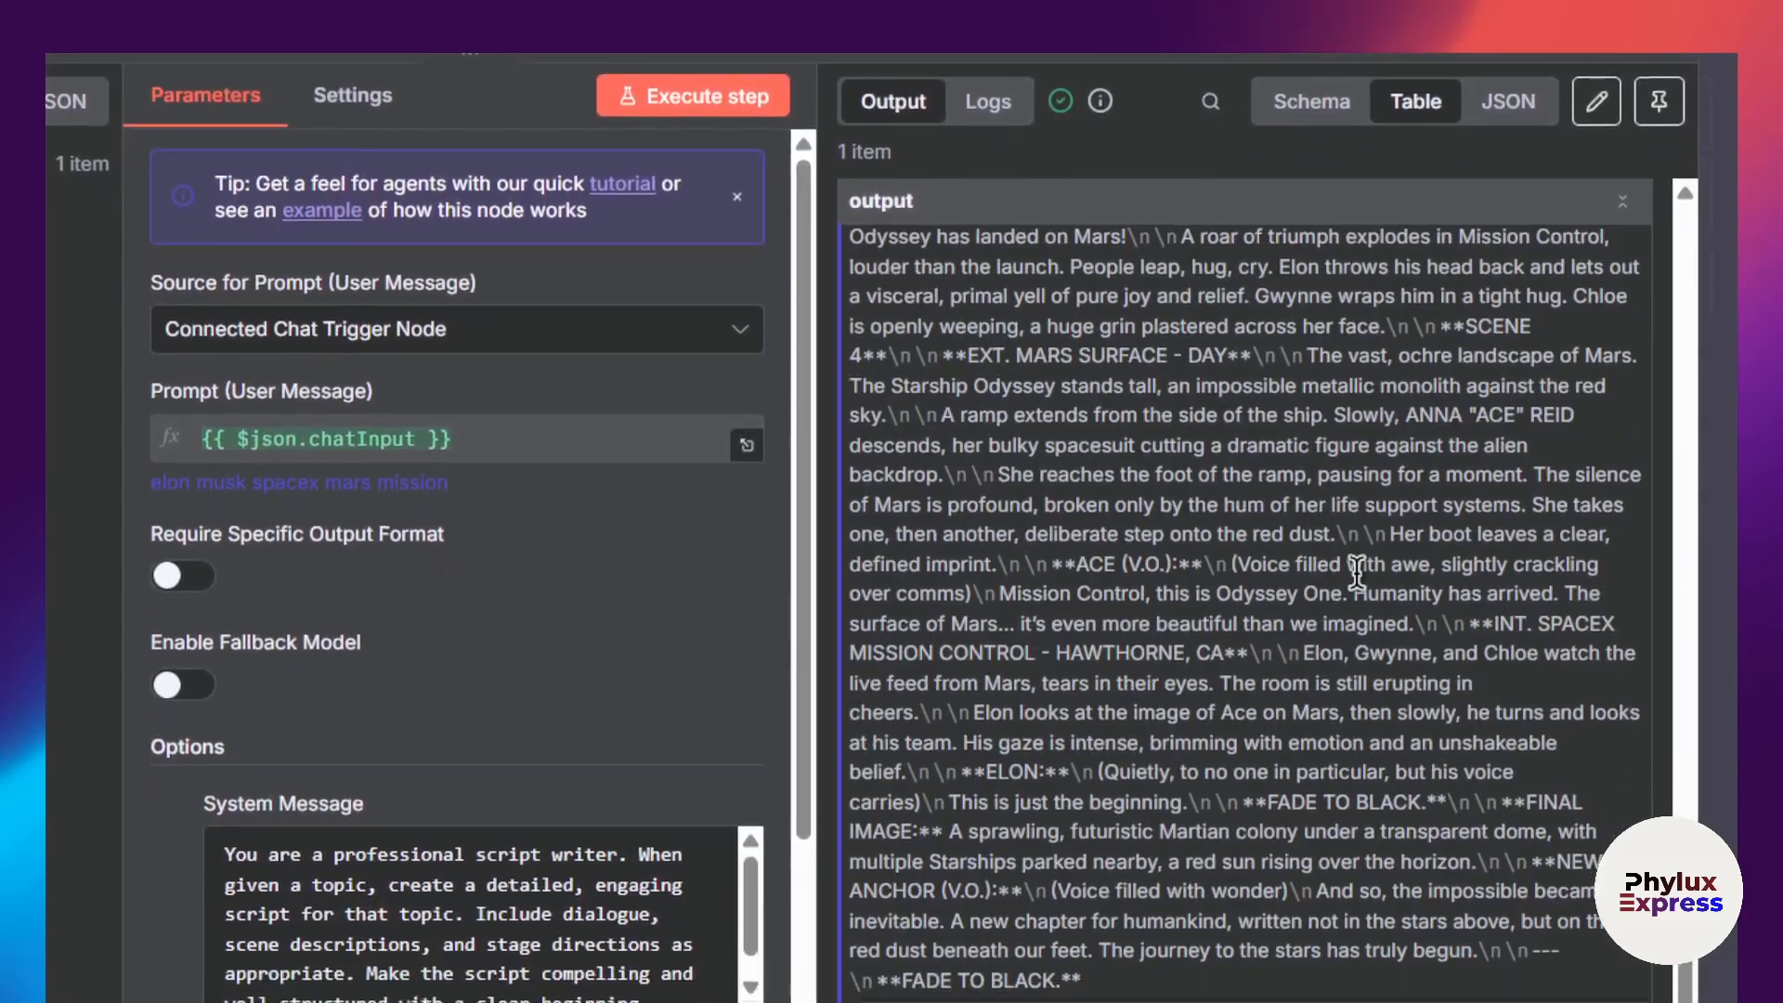
{"action": "scroll", "coordinate": [1247, 541], "scroll_direction": "up", "scroll_amount": 15}
{"action": "scroll", "coordinate": [1396, 539], "scroll_direction": "up", "scroll_amount": 10}
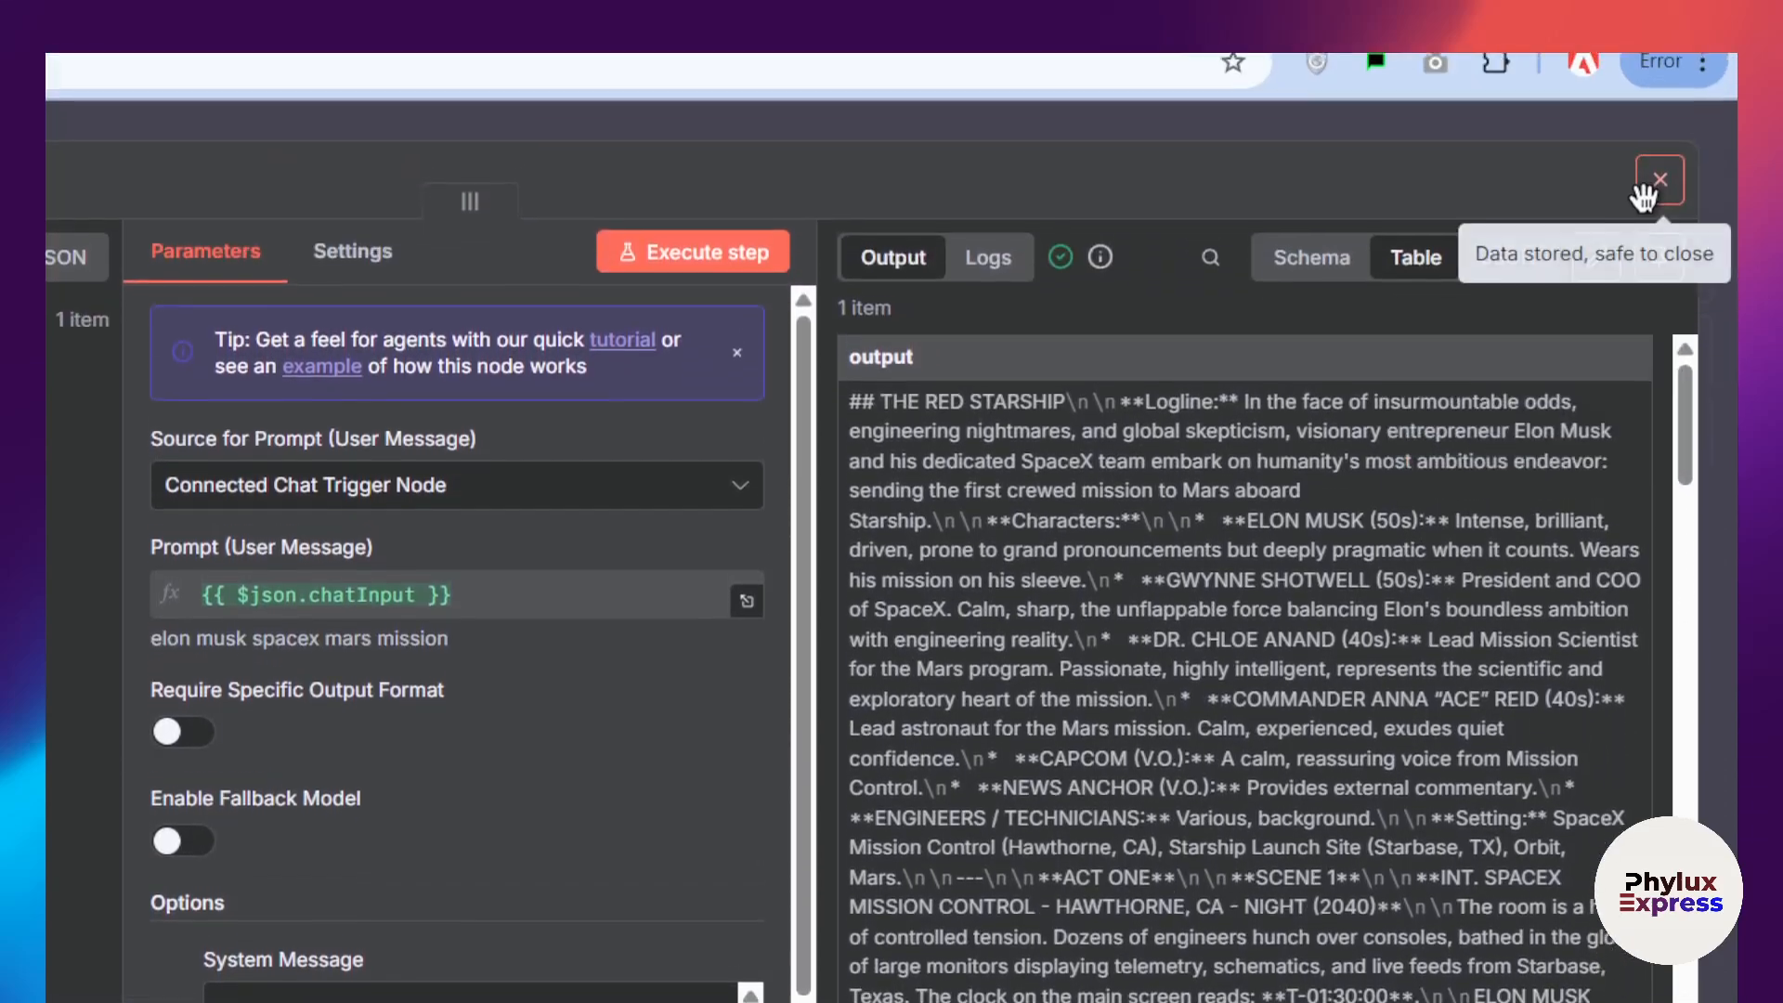
{"action": "left_click", "coordinate": [1652, 176]}
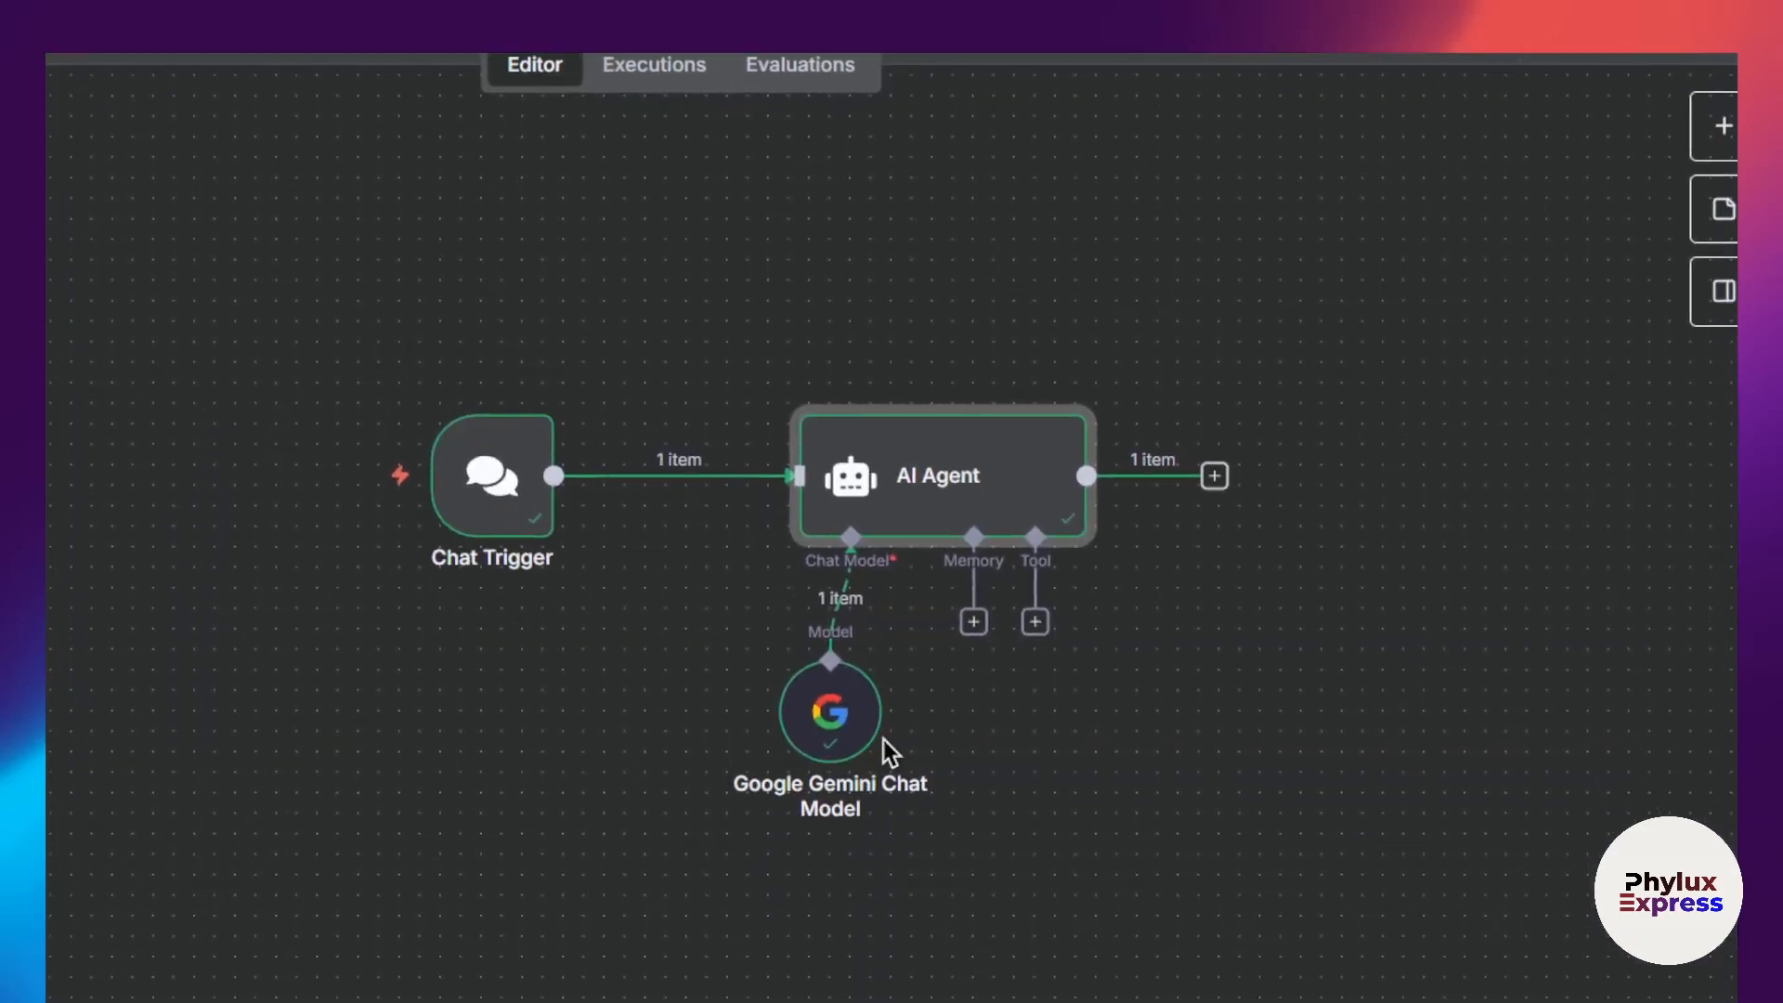
Step: Move the Google Gemini Chat Model node slightly lower beneath the AI Agent node's Chat Model connector
{"action": "left_click_drag", "start_coordinate": [786, 910], "coordinate": [765, 950]}
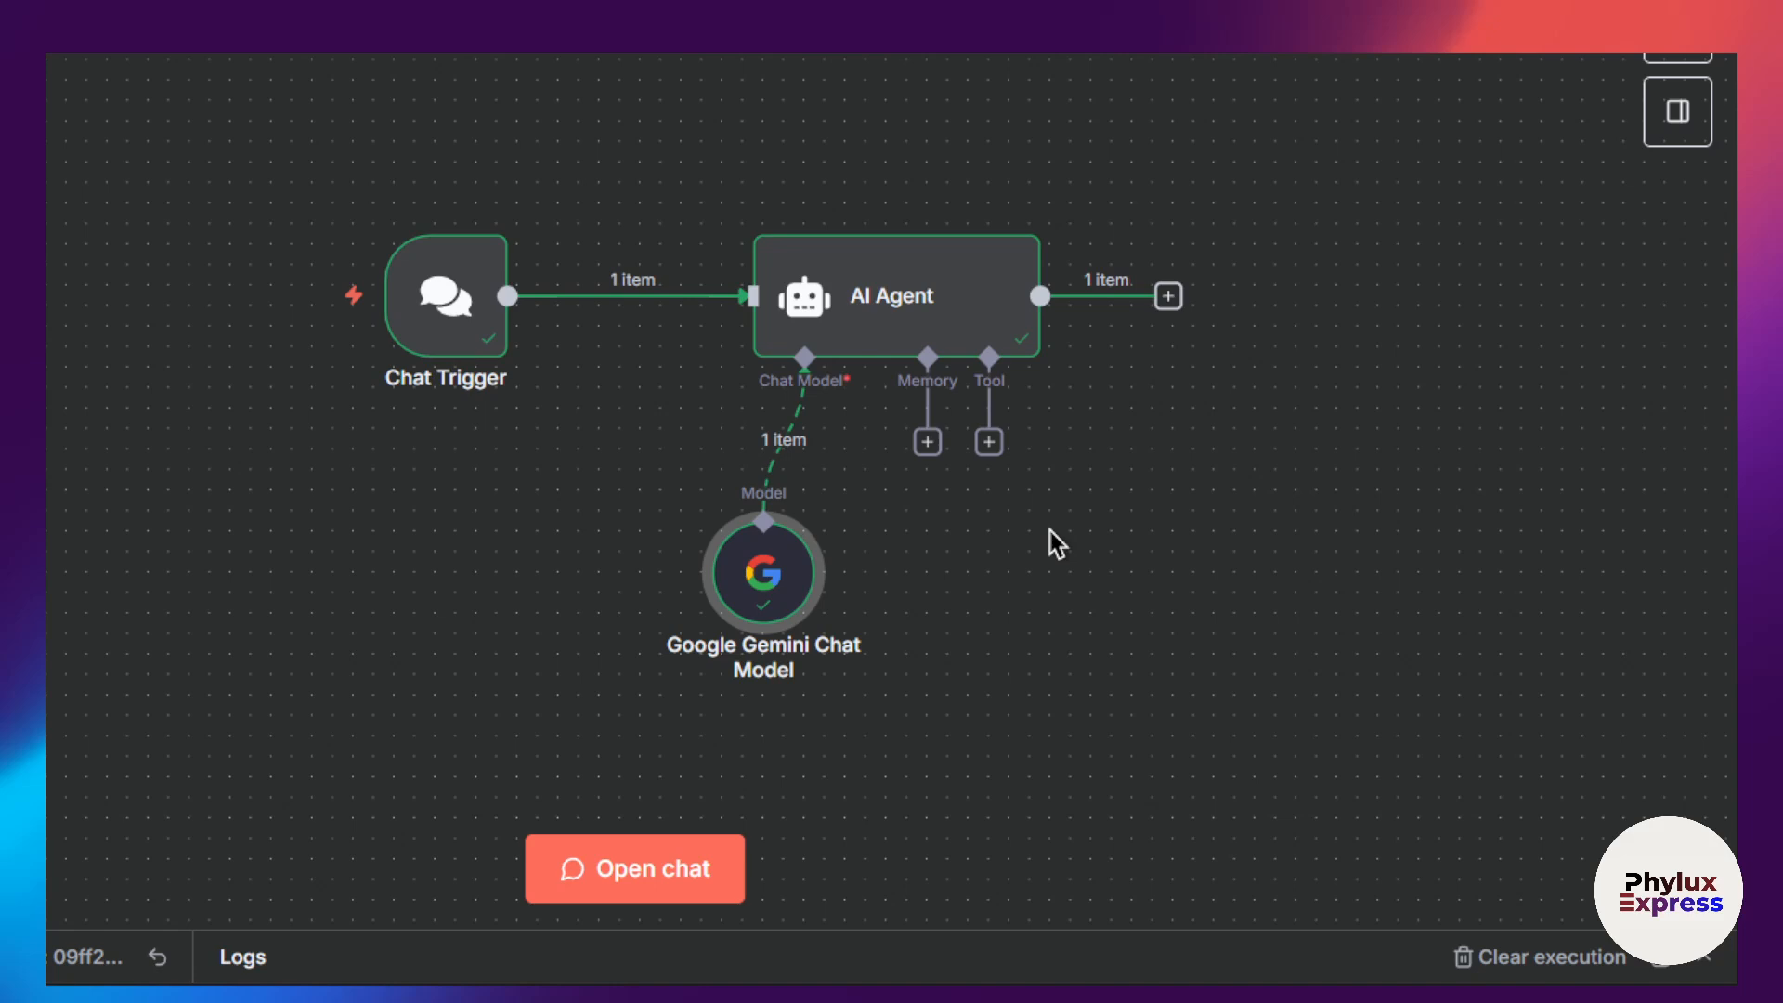
{"action": "scroll", "coordinate": [1365, 465], "scroll_direction": "up", "scroll_amount": 3}
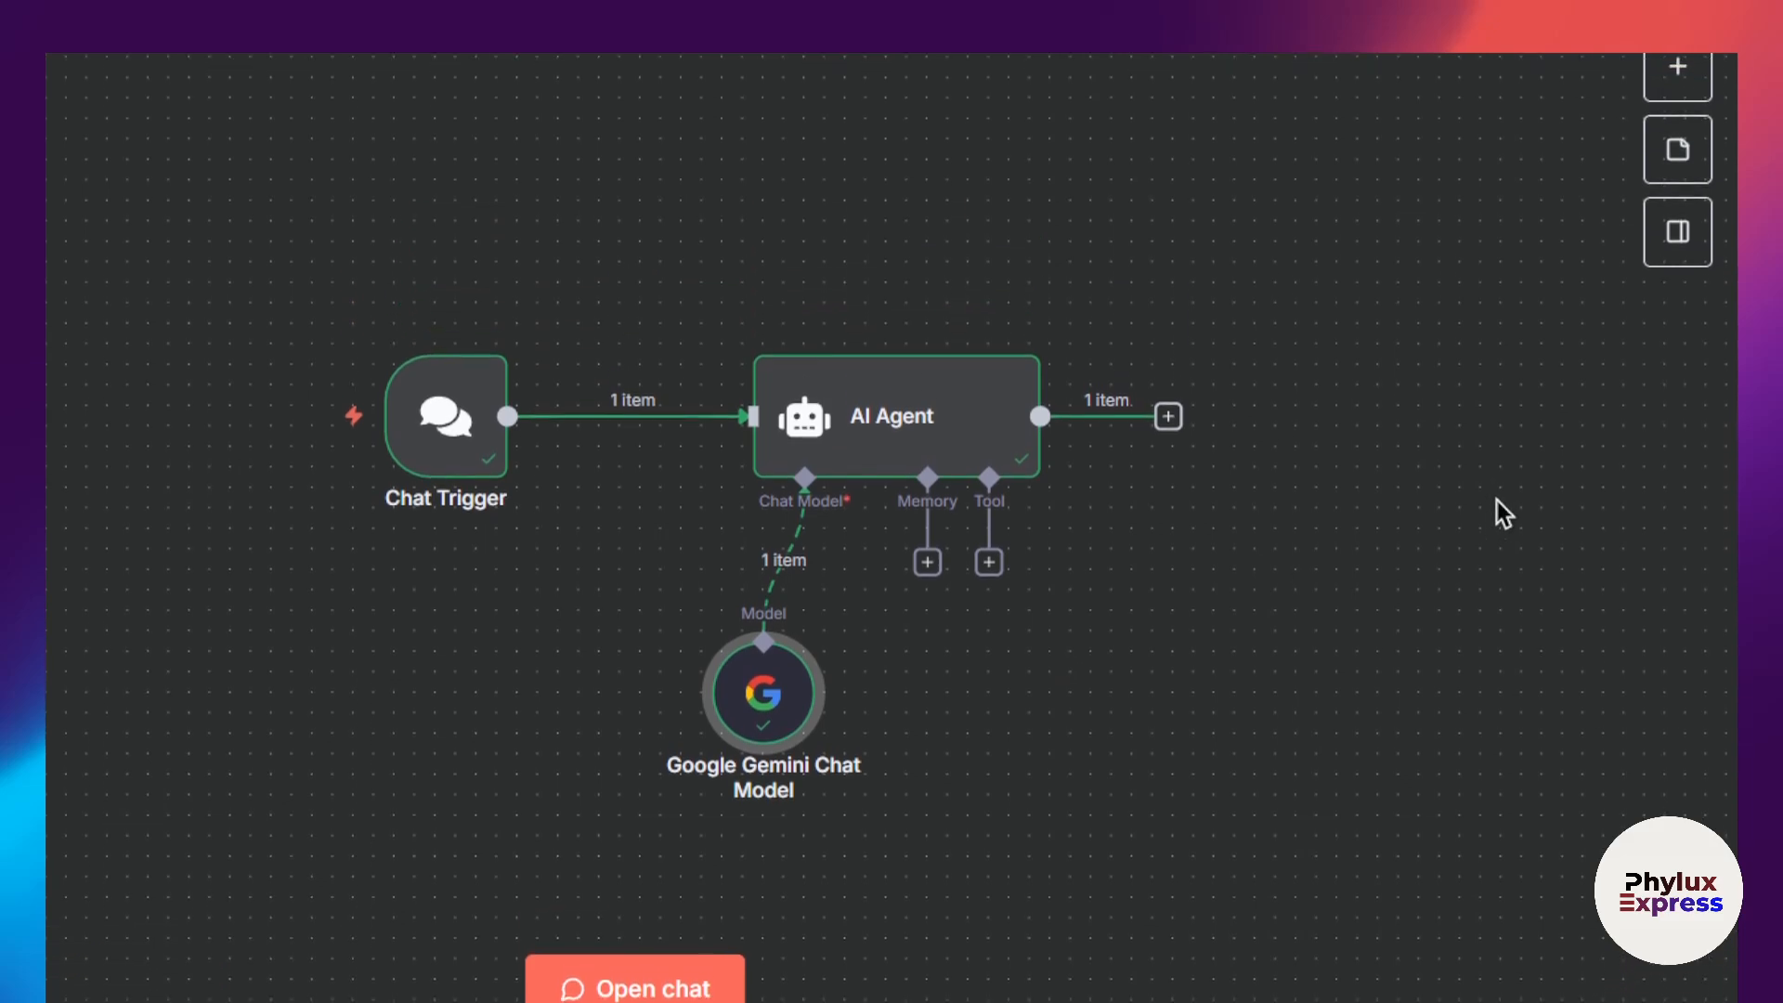
{"action": "scroll", "coordinate": [1347, 548], "scroll_direction": "down", "scroll_amount": 1}
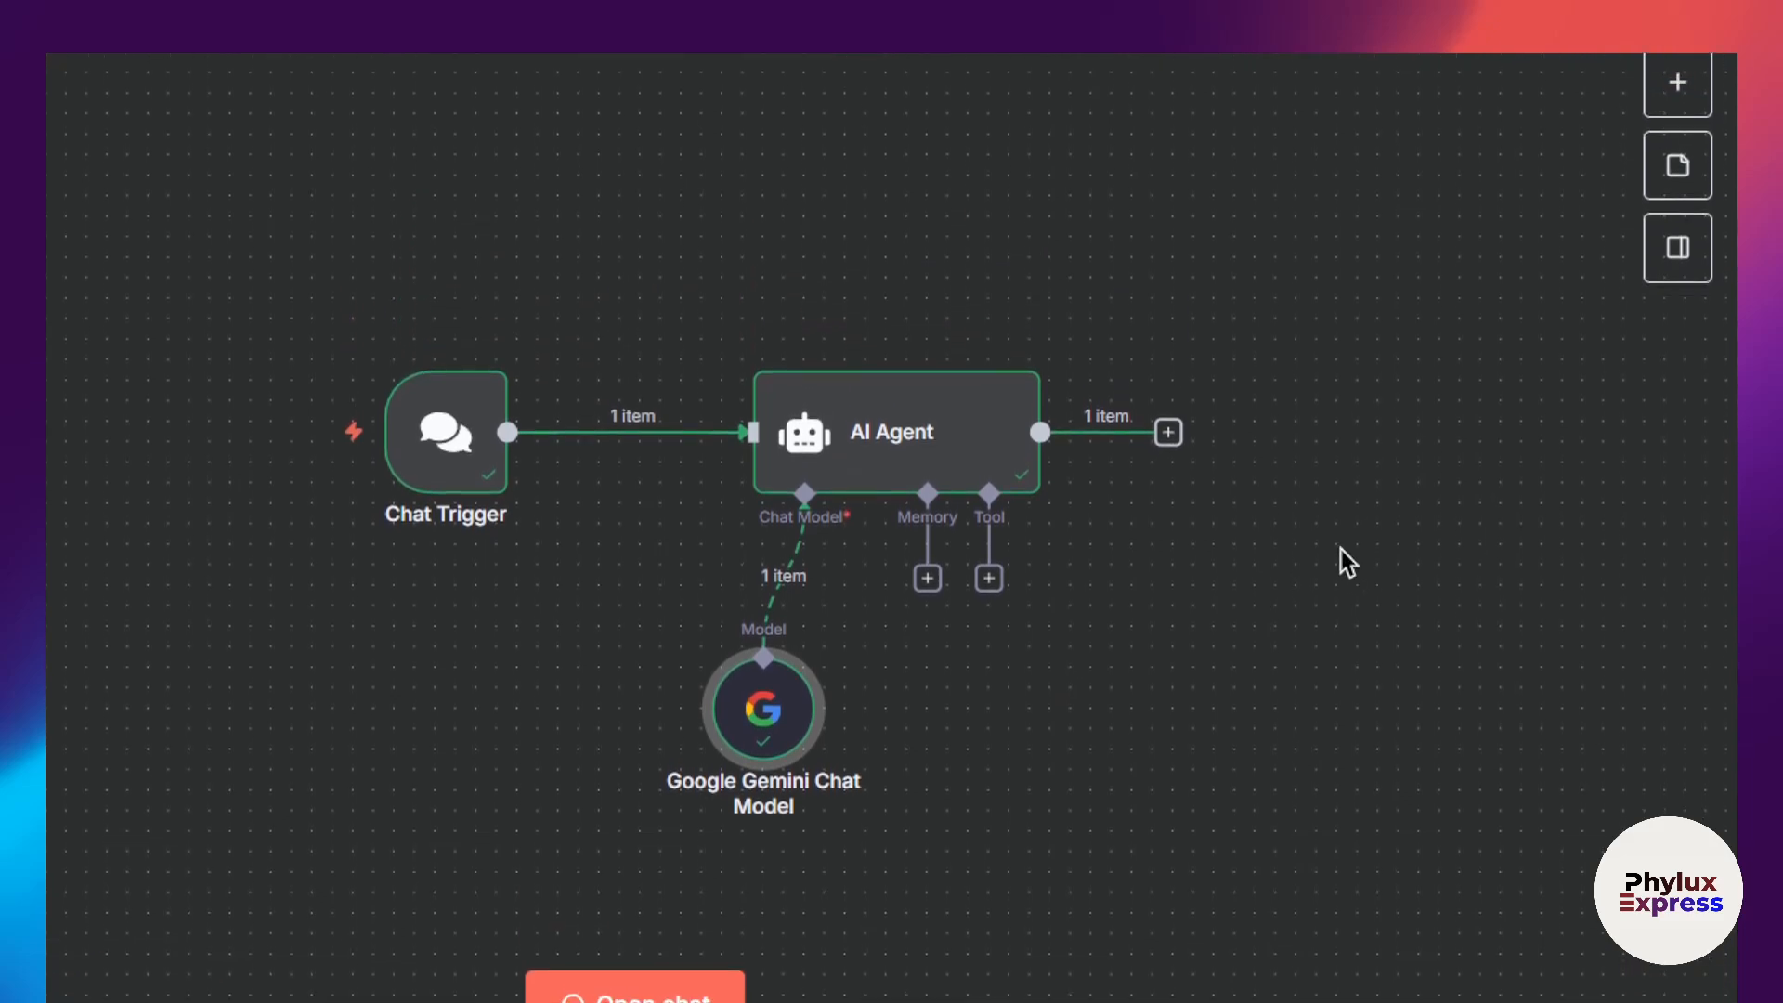